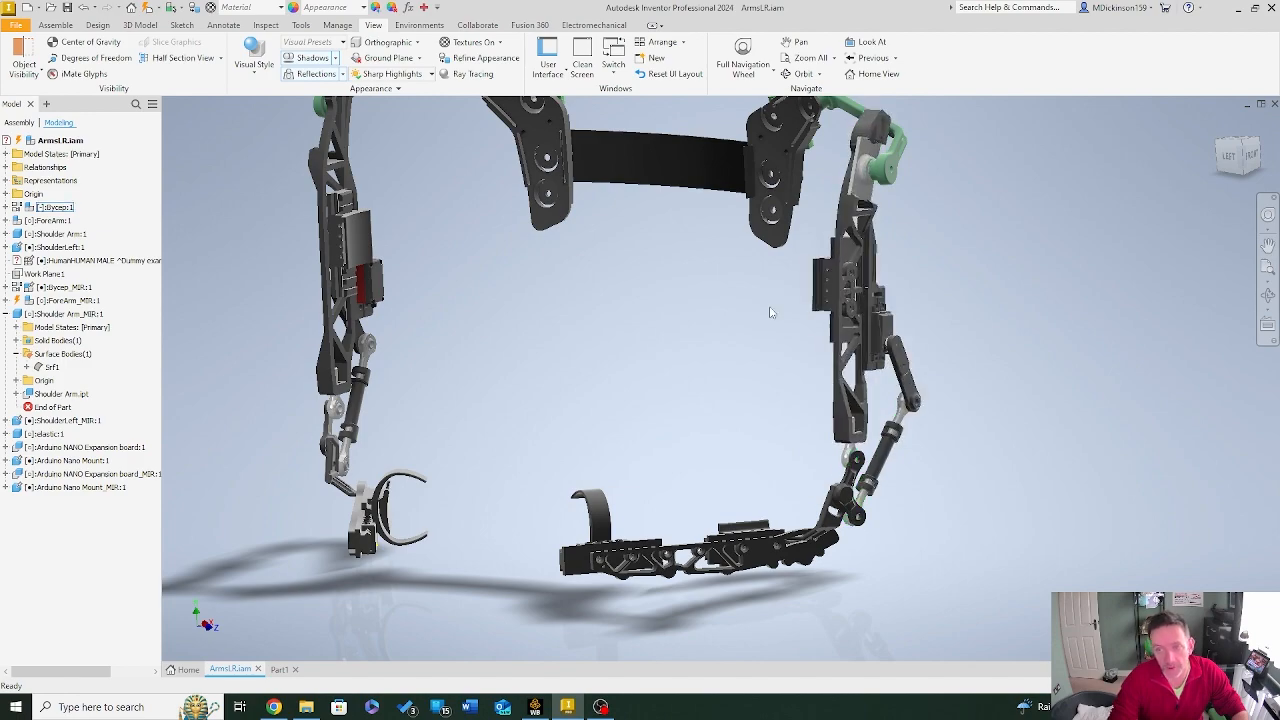
Step: Examine the exoskeleton arms assembly from several angles and compare it with the solid forearm plate in Part1
scroll(740, 316, "down", 2)
middle_click_drag(697, 320, 661, 371, "shift")
scroll(669, 358, "down", 3)
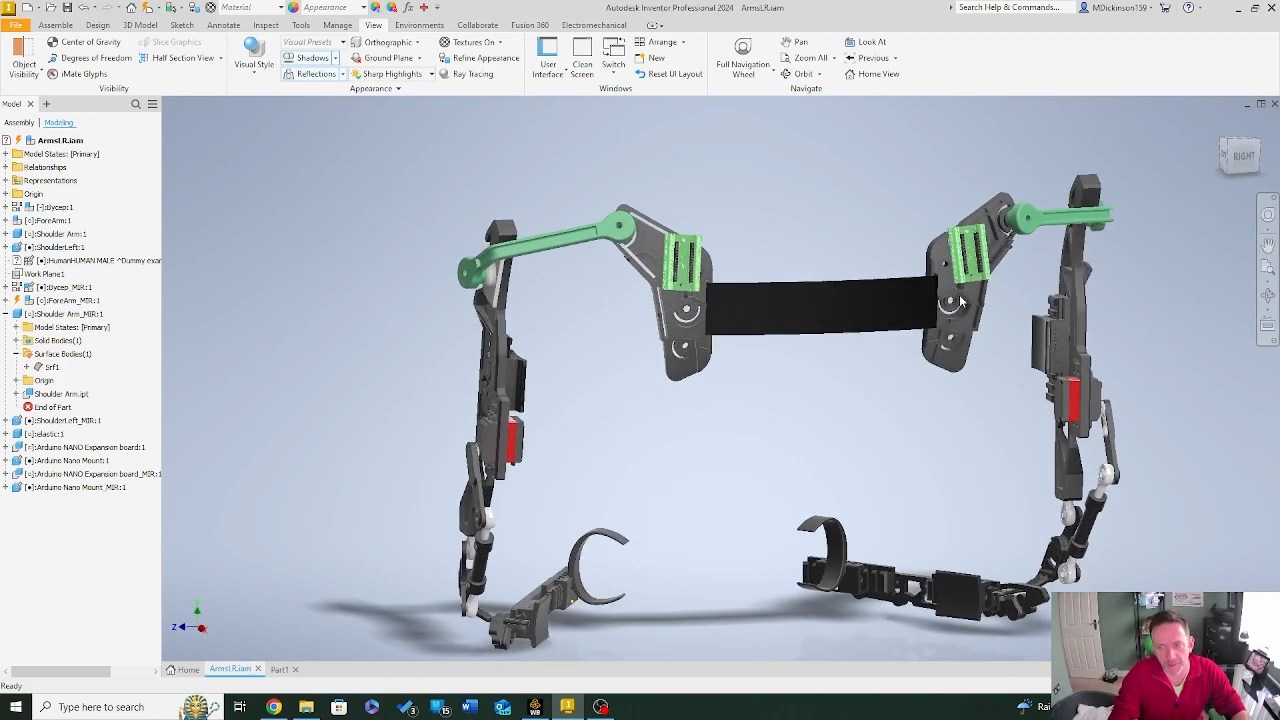
scroll(560, 285, "up", 6)
scroll(545, 285, "down", 5)
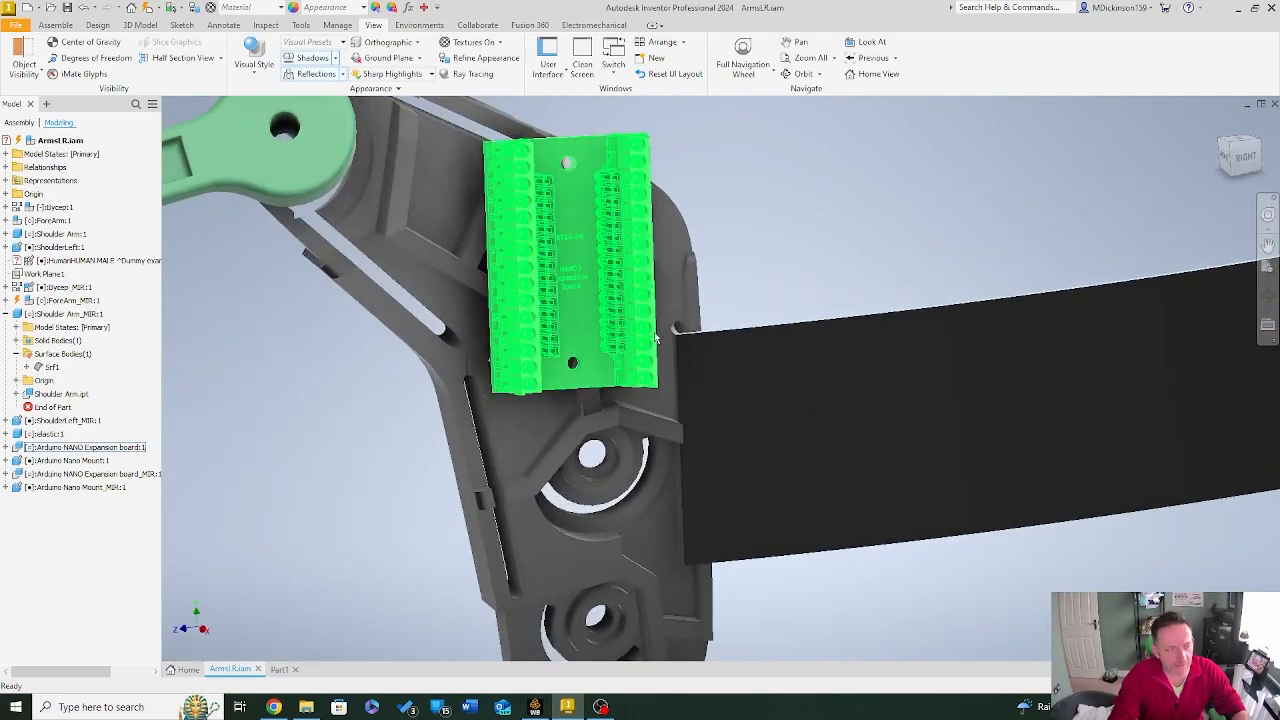
middle_click_drag(545, 285, 812, 354, "shift")
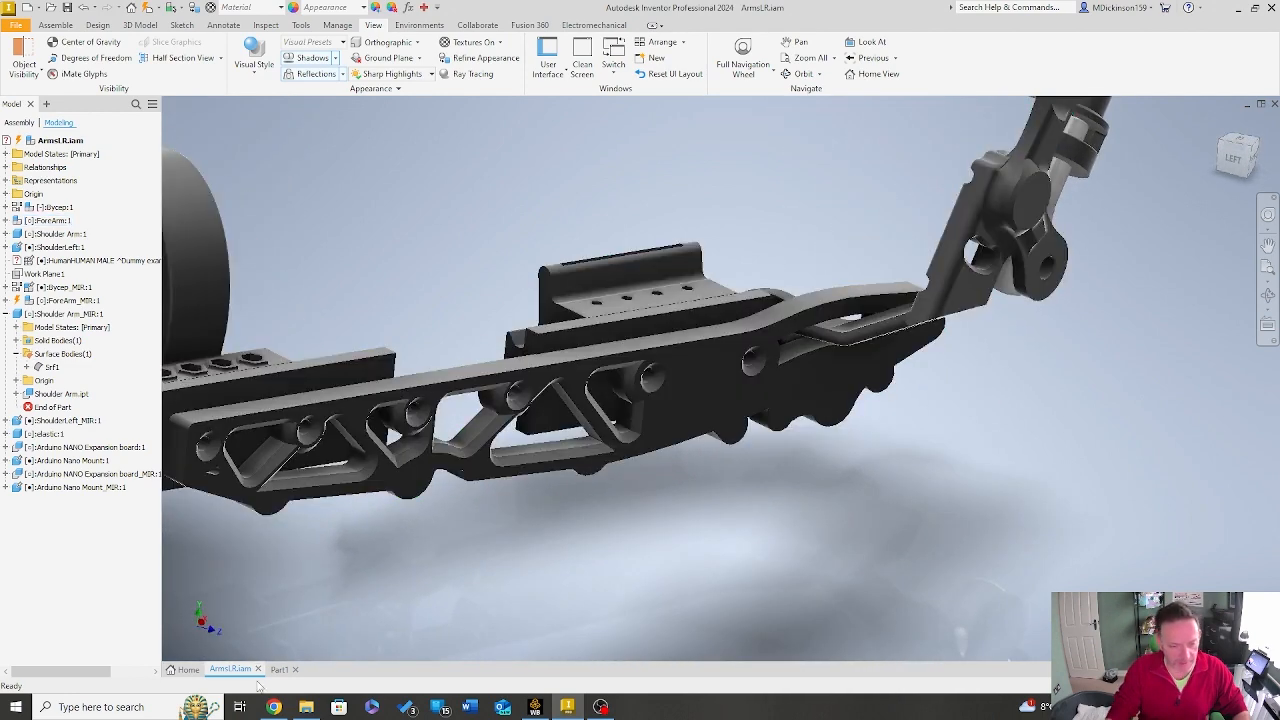
left_click(279, 669)
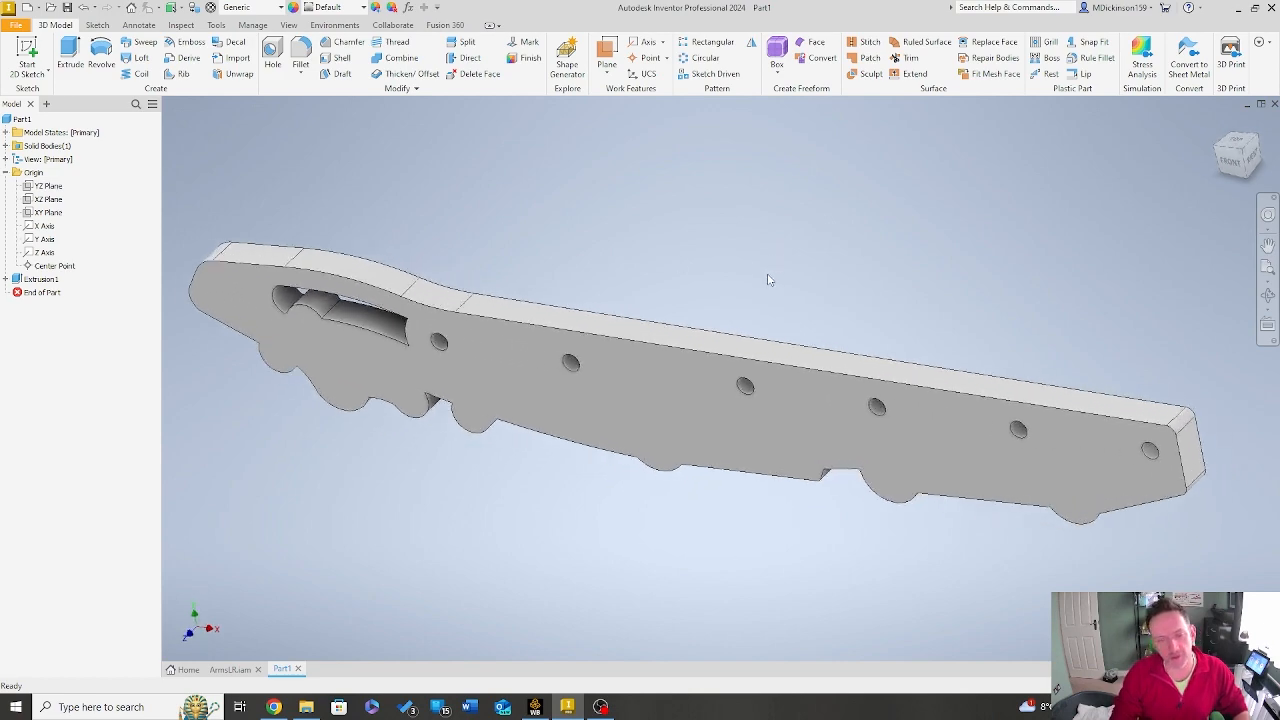
left_click(230, 669)
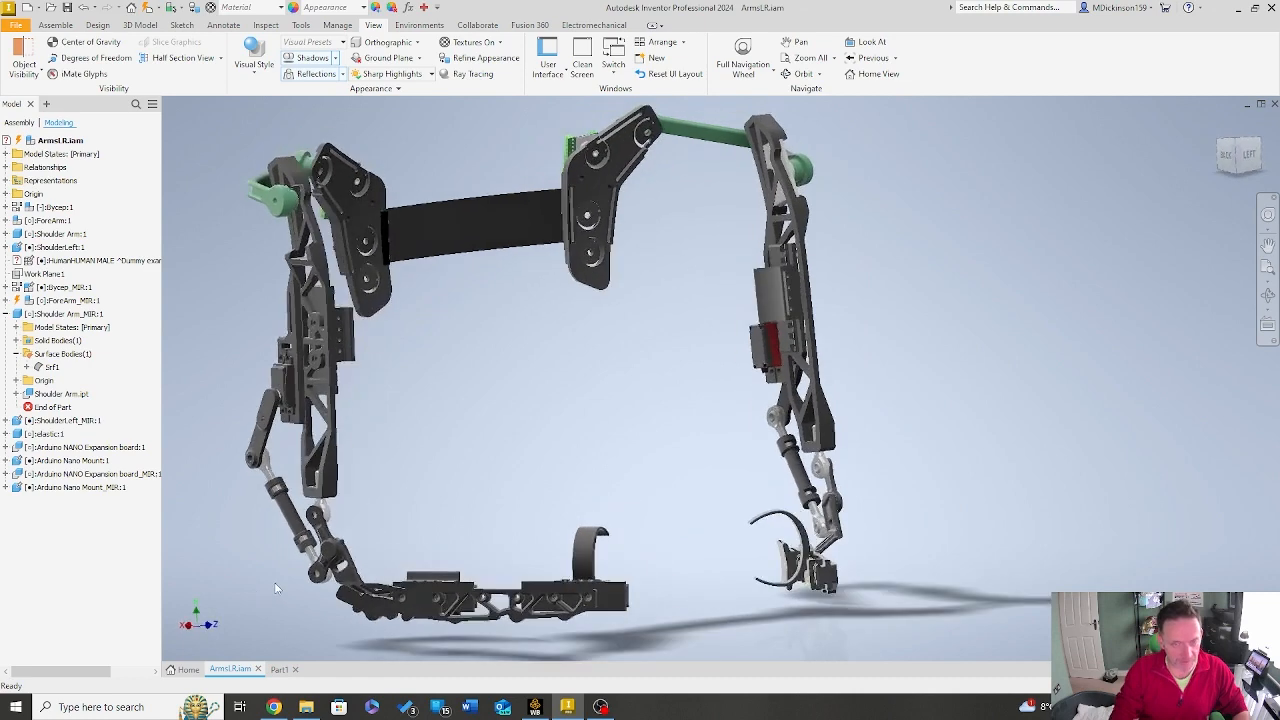
left_click(279, 669)
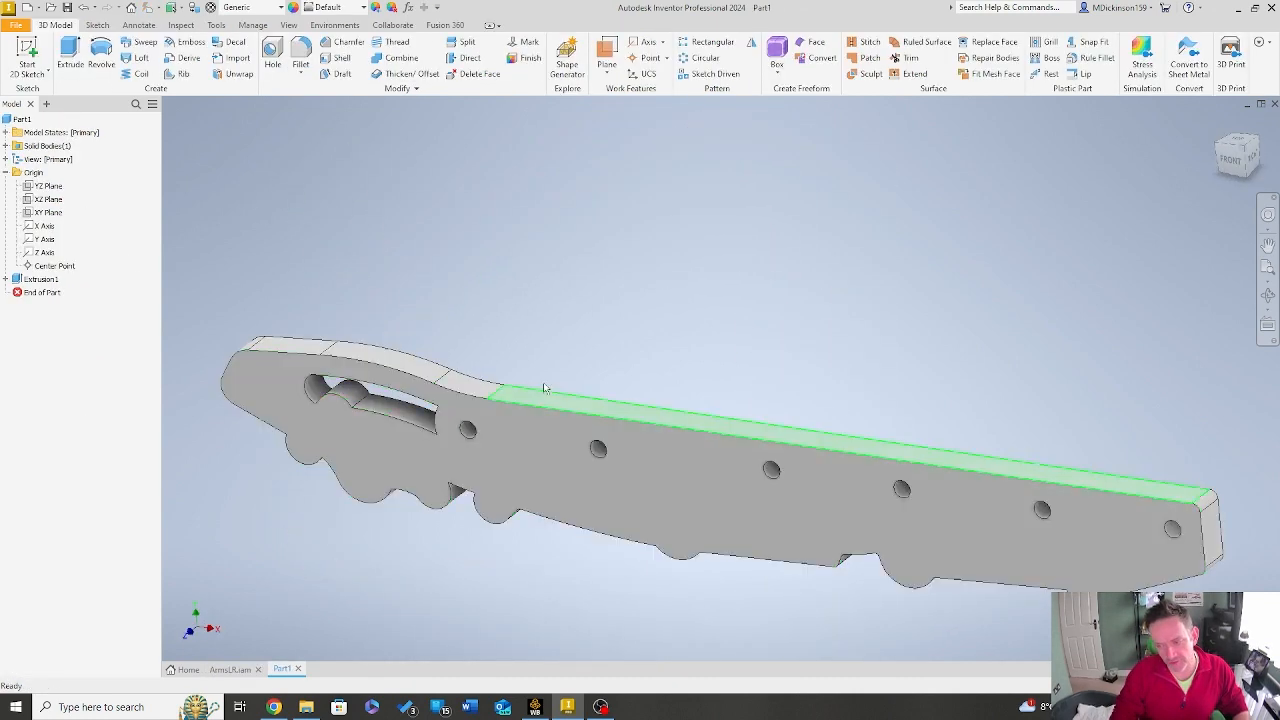
scroll(726, 329, "up", 1)
middle_click_drag(726, 329, 607, 298, "shift")
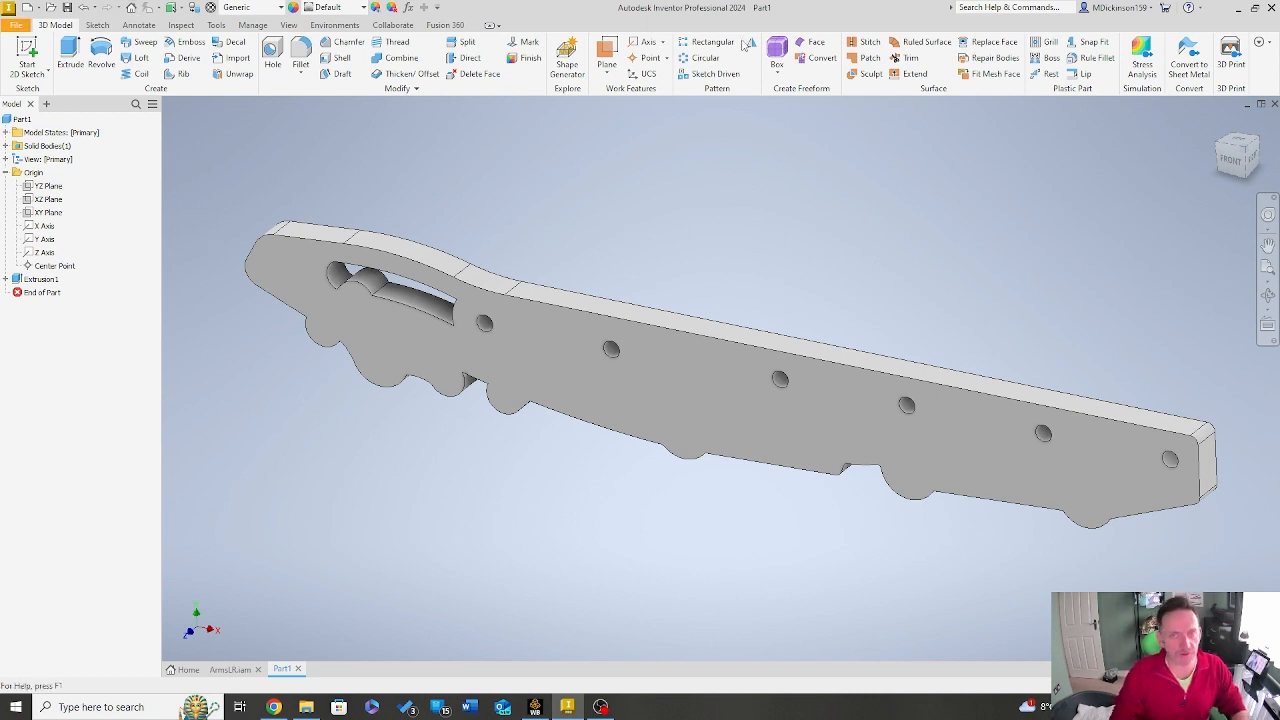
Step: Start a CAD-format export of the forearm plate and create a new folder on the Desktop as its destination
left_click(18, 25)
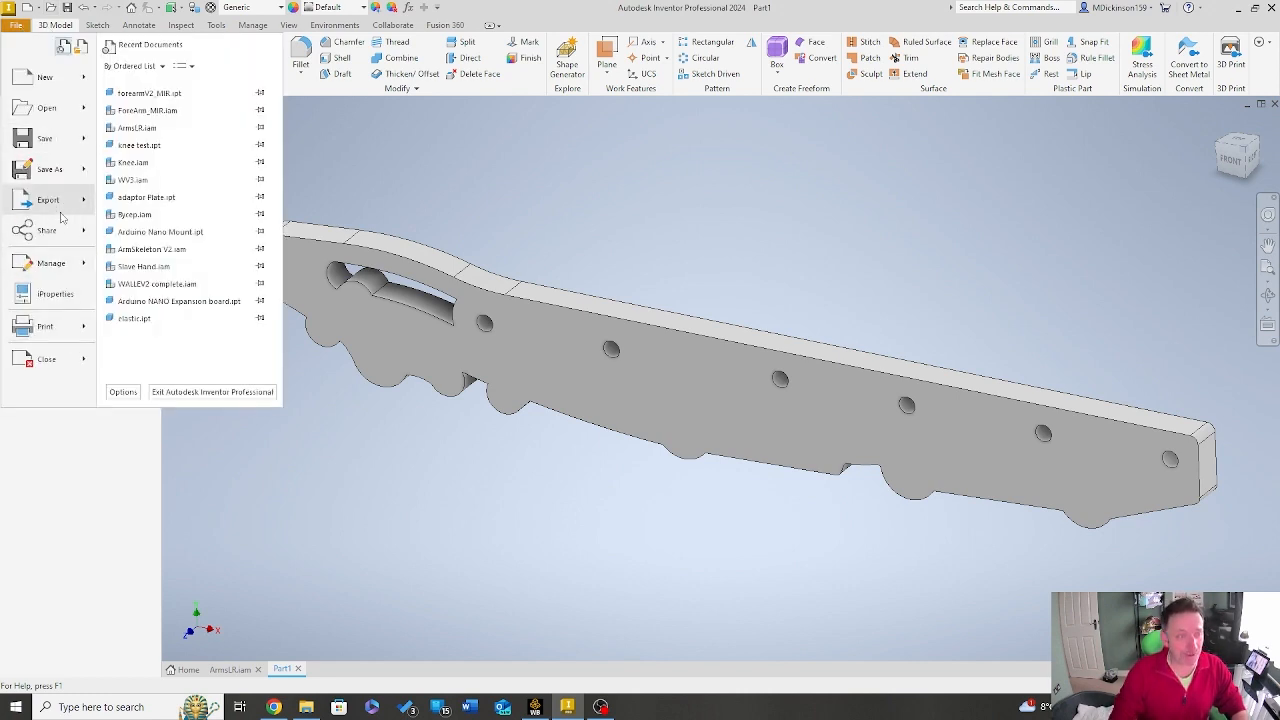
mouse_move(61, 213)
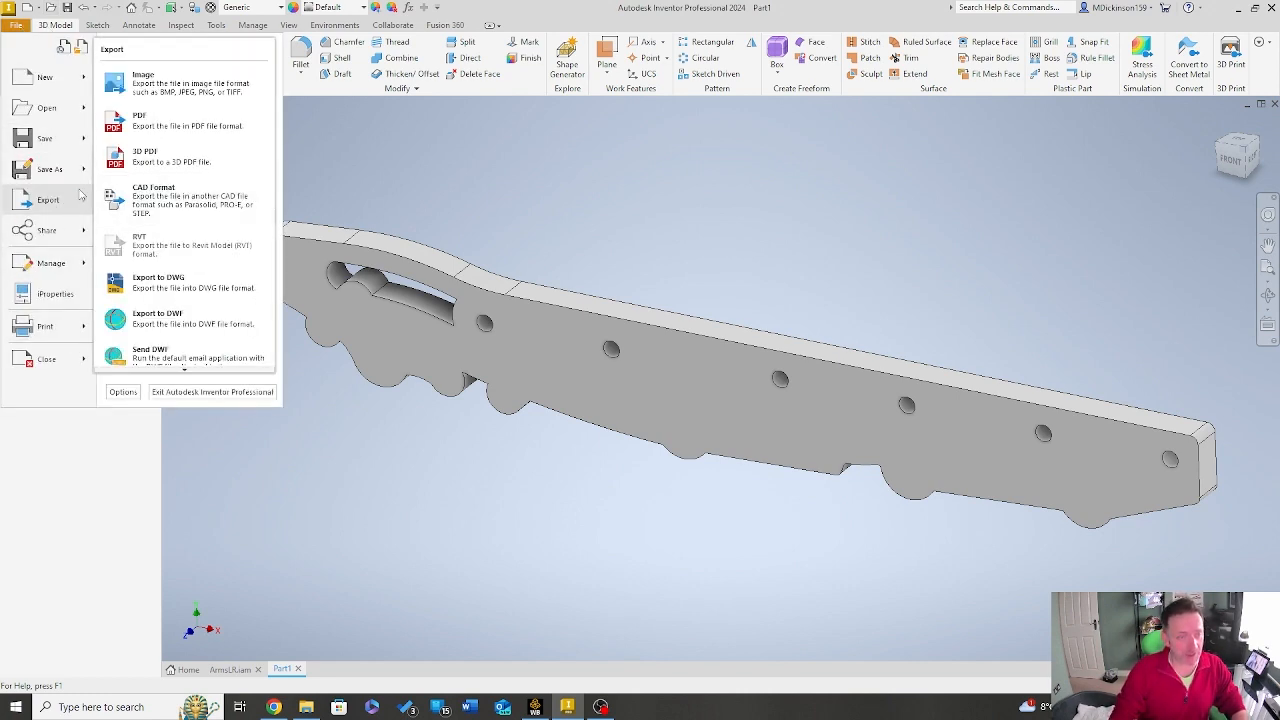
left_click(180, 197)
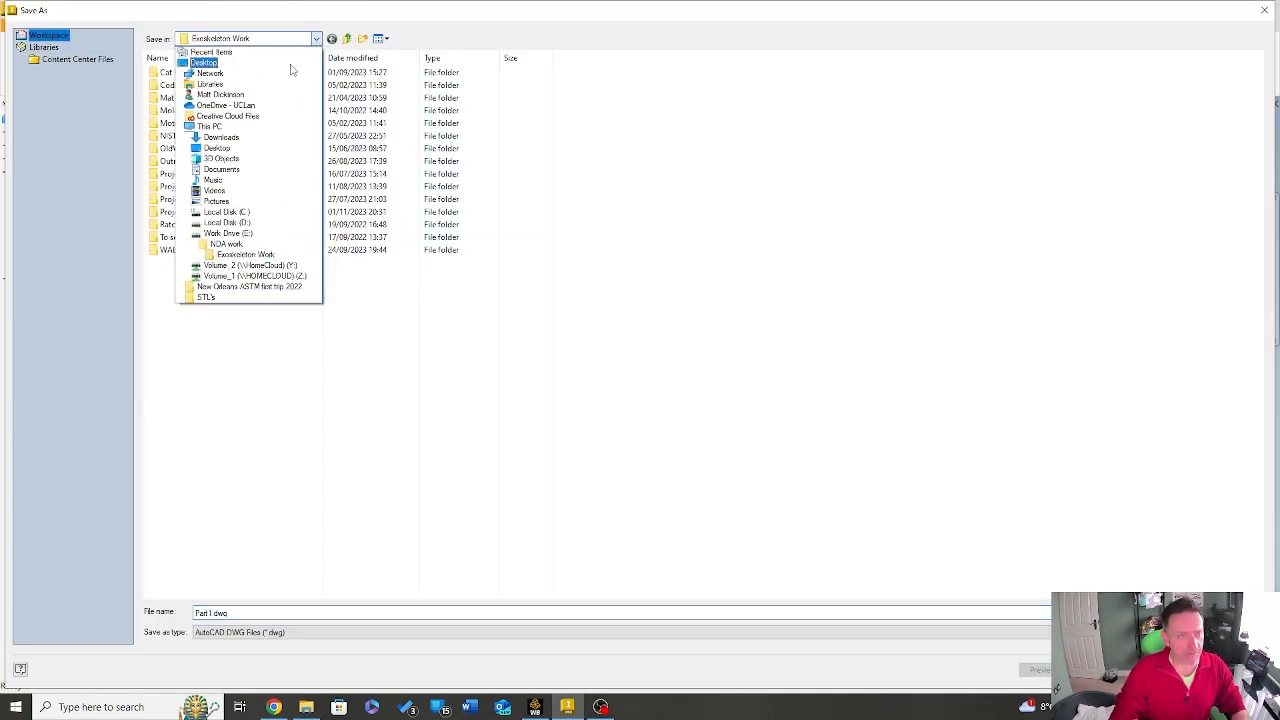
left_click(291, 64)
right_click(310, 196)
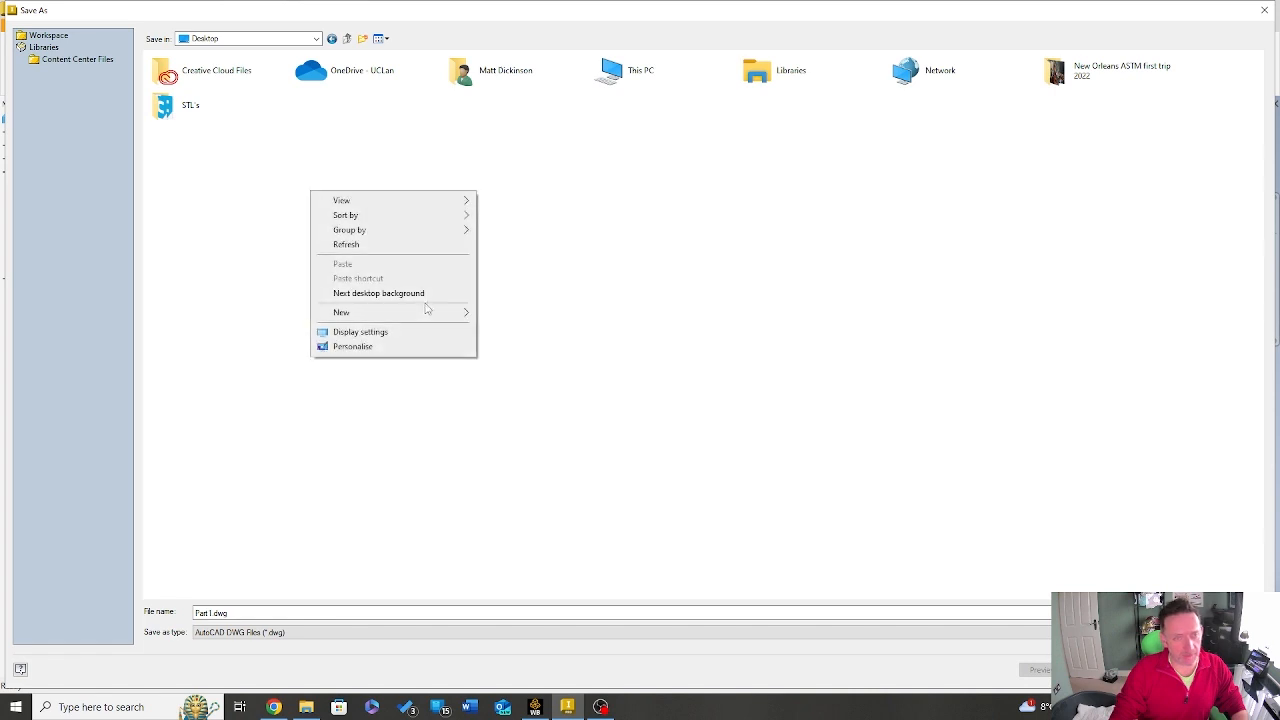
left_click(486, 327)
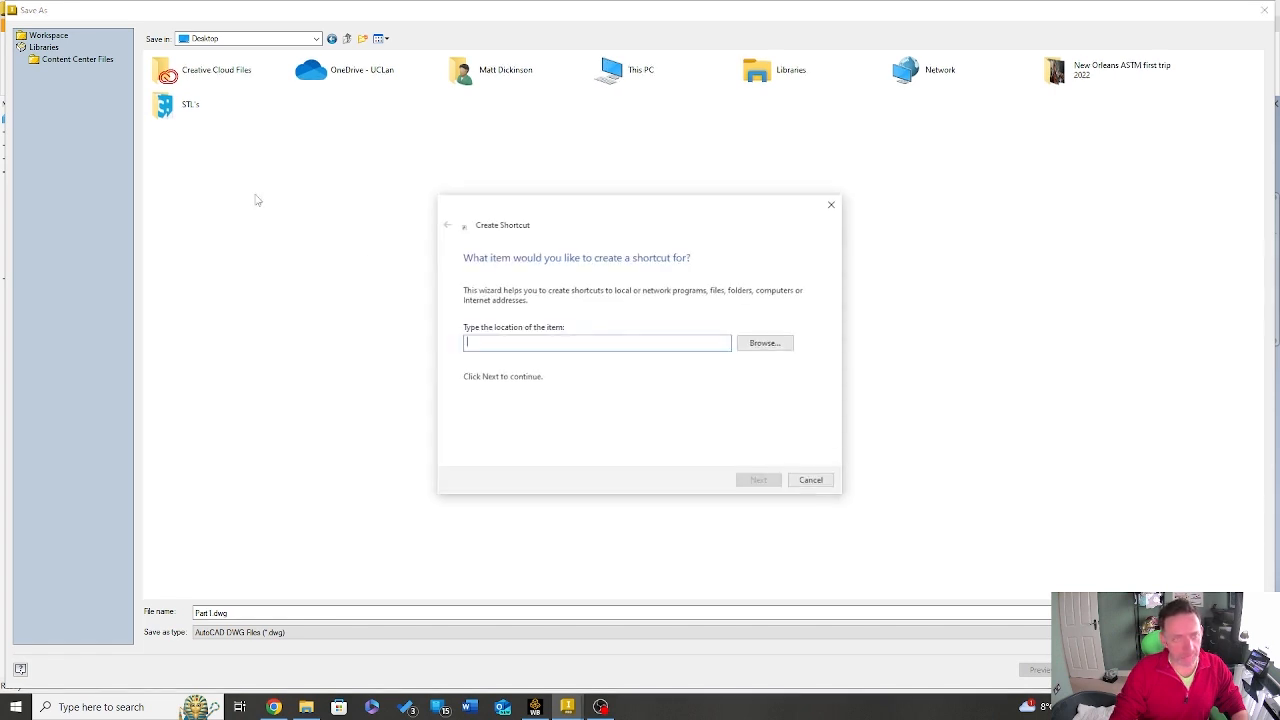
left_click(795, 479)
right_click(494, 217)
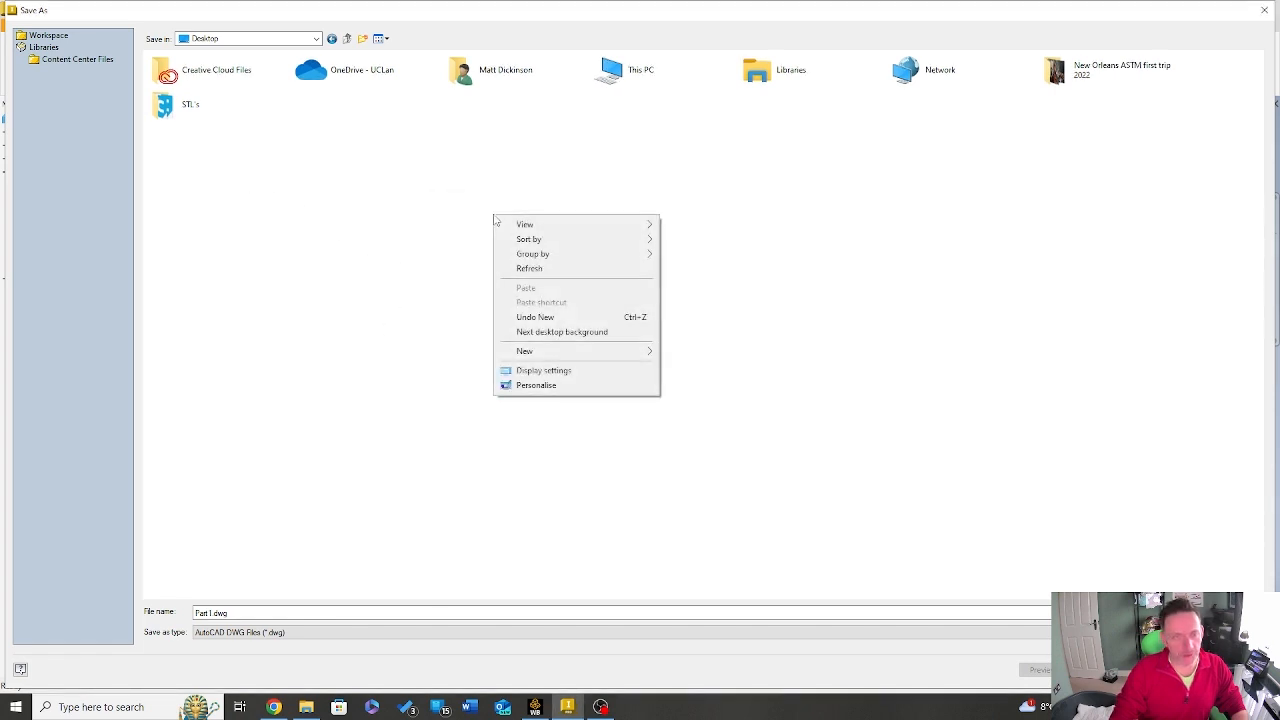
mouse_move(642, 361)
left_click(696, 350)
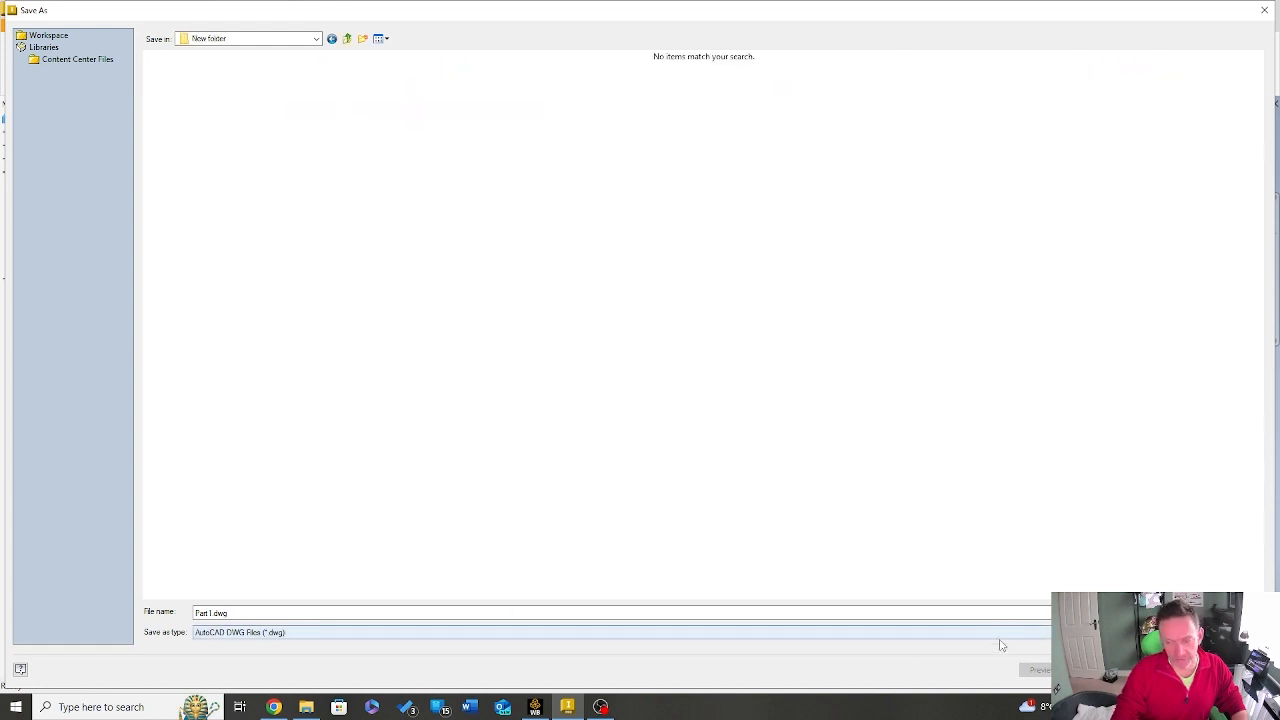
Step: Save the export in the new folder as a STEP file named Part1.stp
left_click(347, 634)
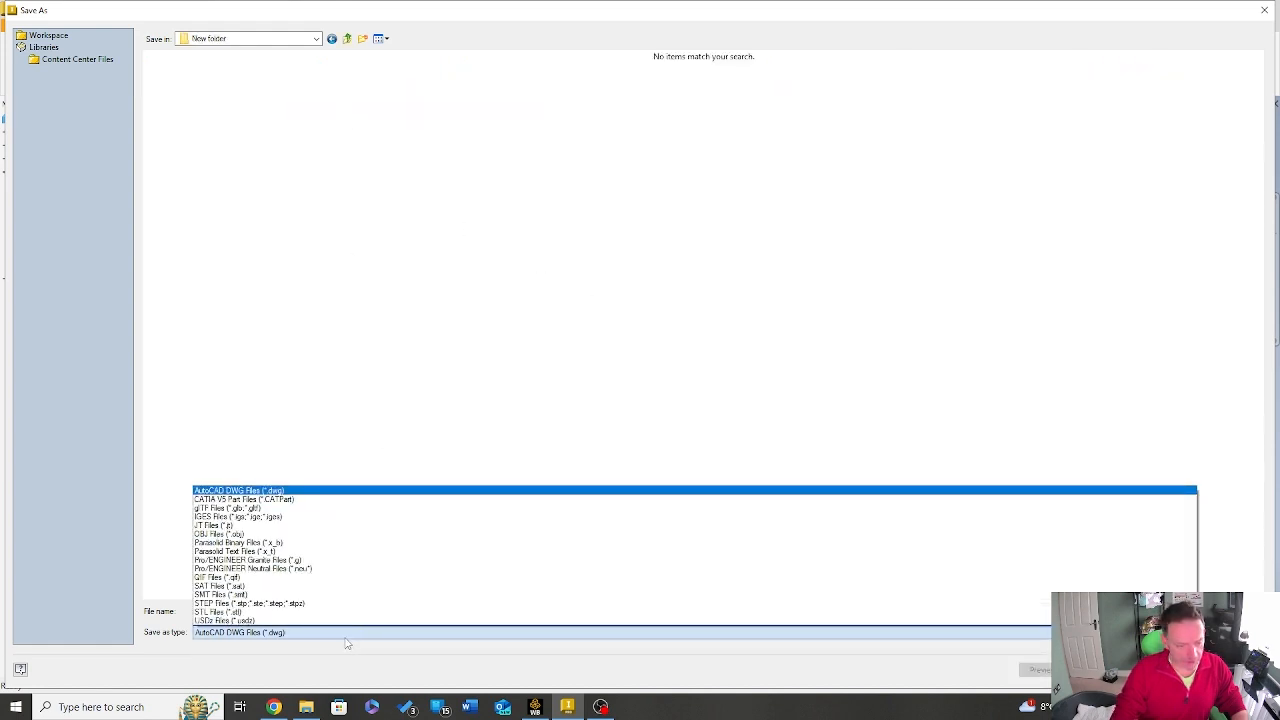
left_click(361, 606)
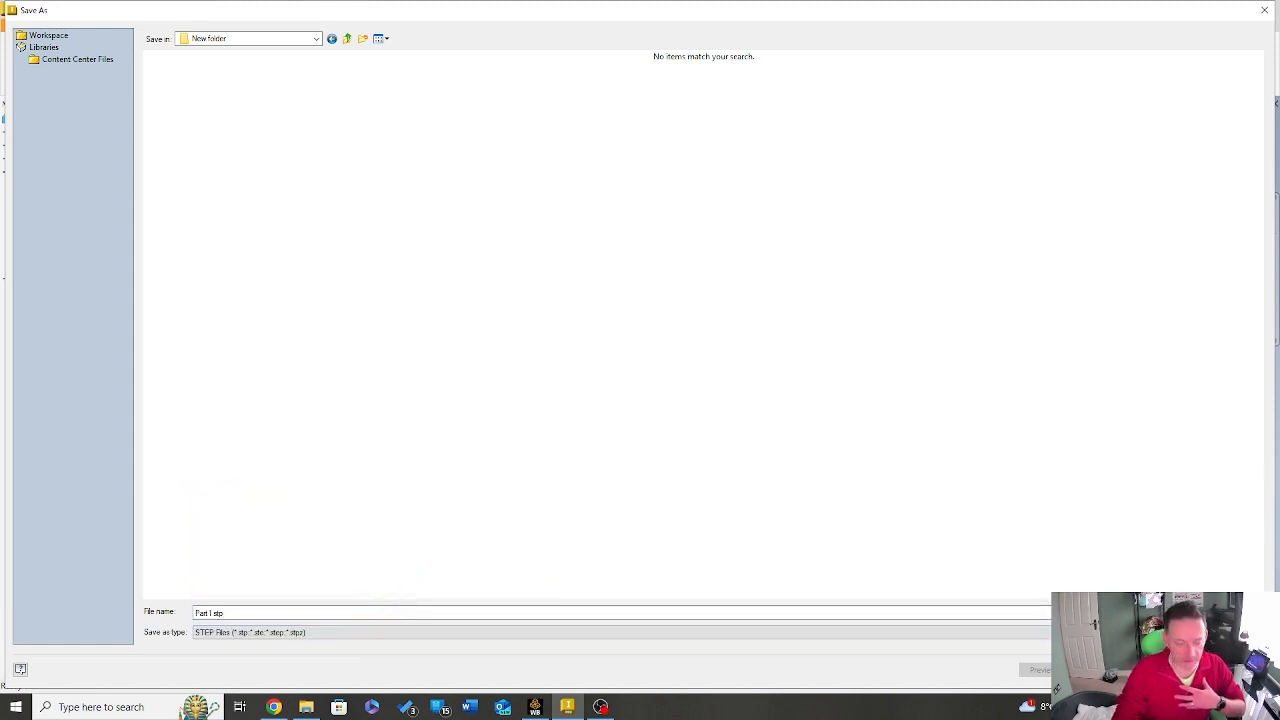
left_click(1174, 670)
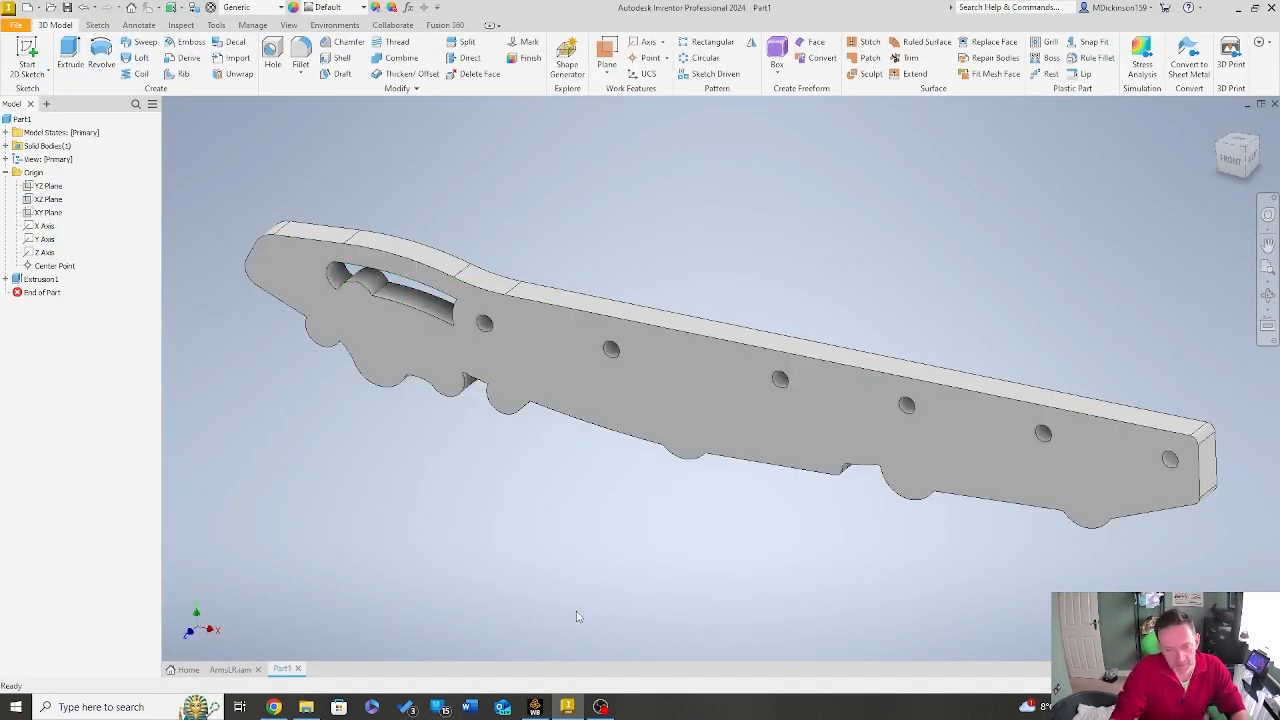
Step: Switch to Ansys Workbench, maximise its window and add a Static Structural analysis system to the project schematic
left_click(530, 710)
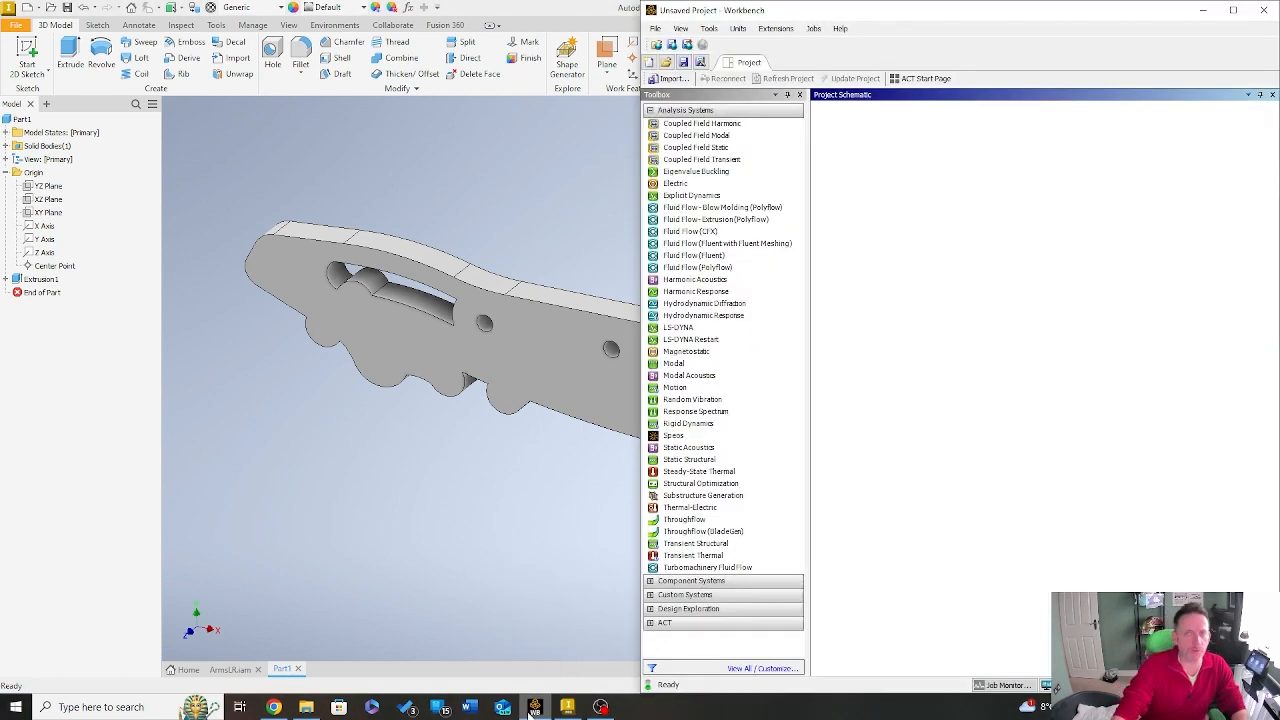
left_click(1232, 9)
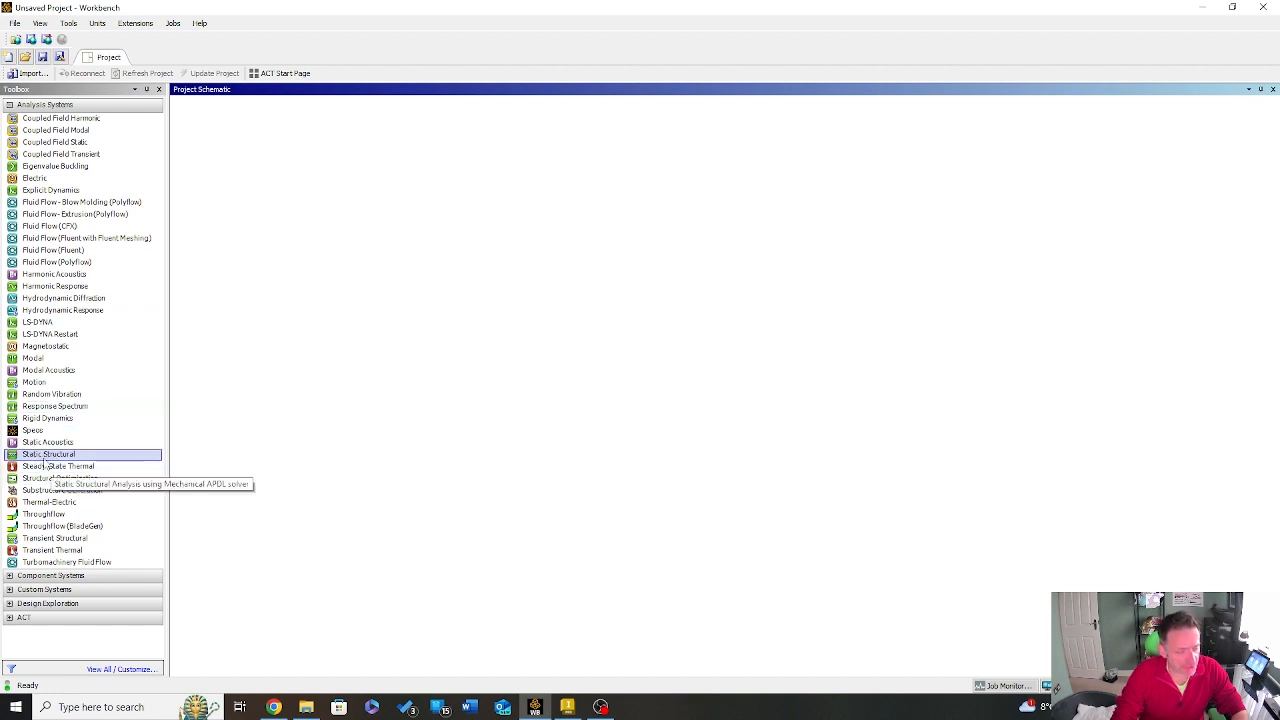
left_click_drag(44, 460, 232, 150)
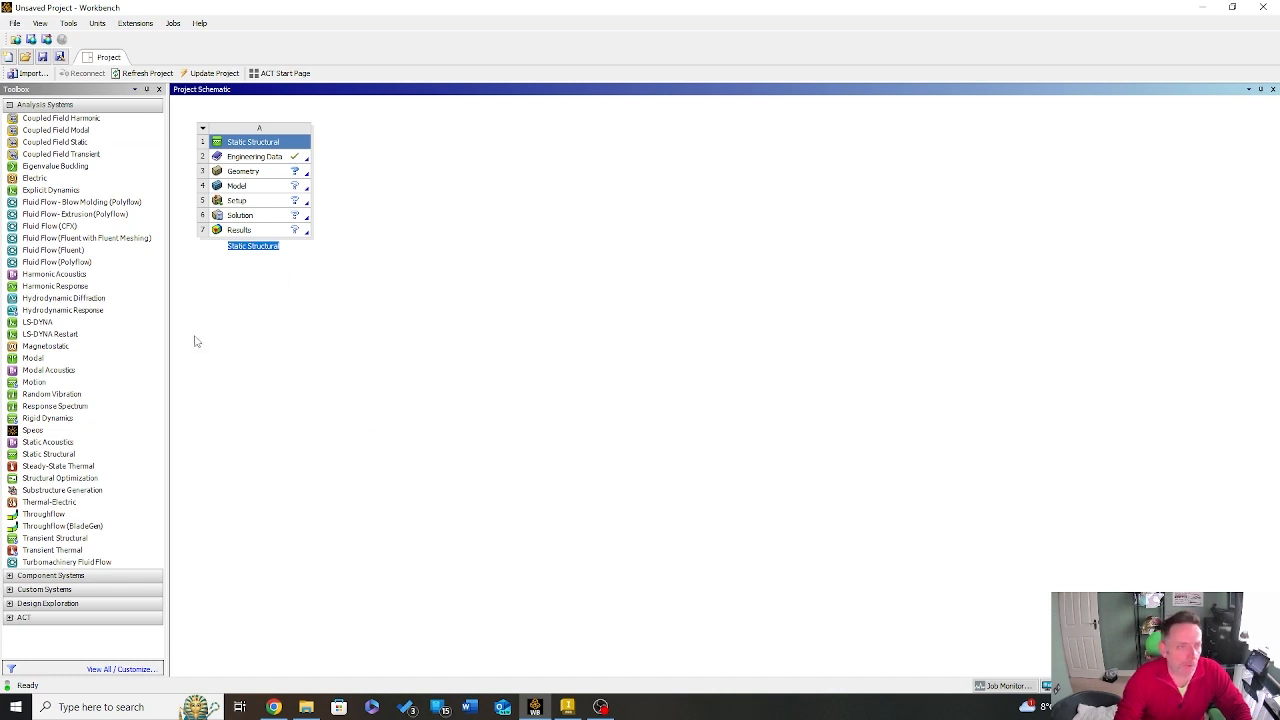
left_click(358, 368)
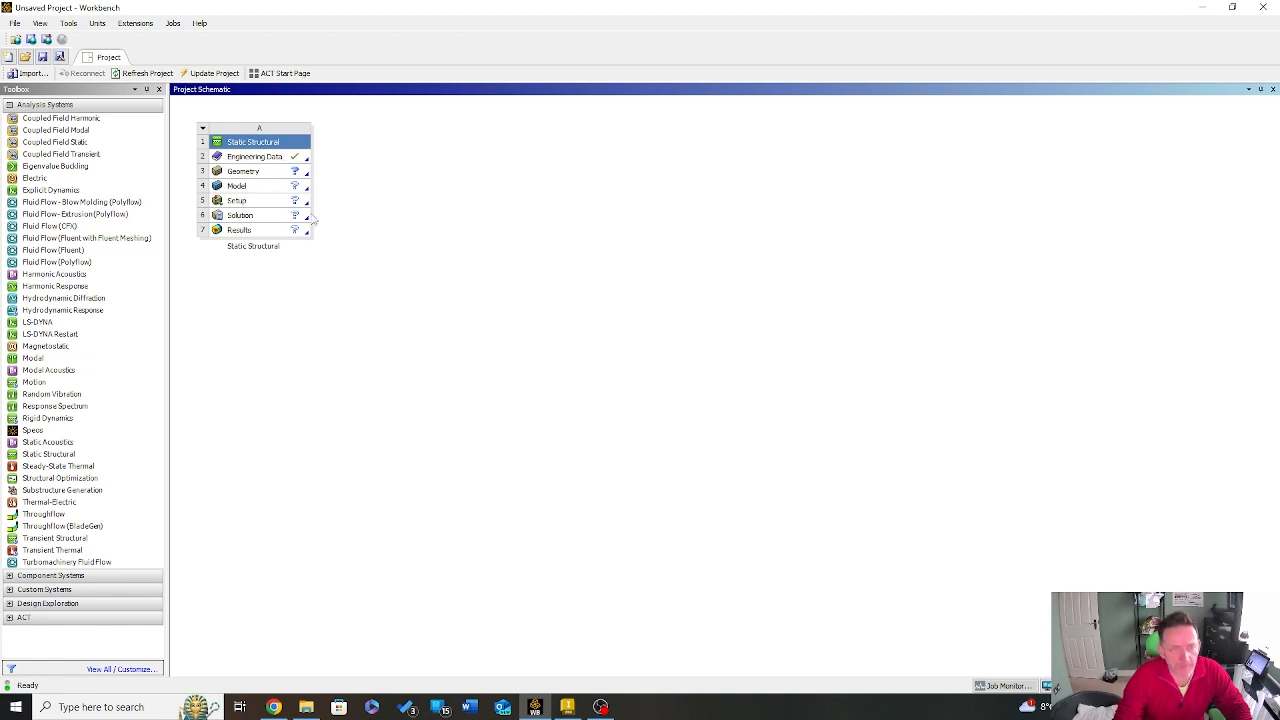
Step: Import the exported STEP part from the Desktop's New folder as the geometry of the Static Structural system
left_click(287, 174)
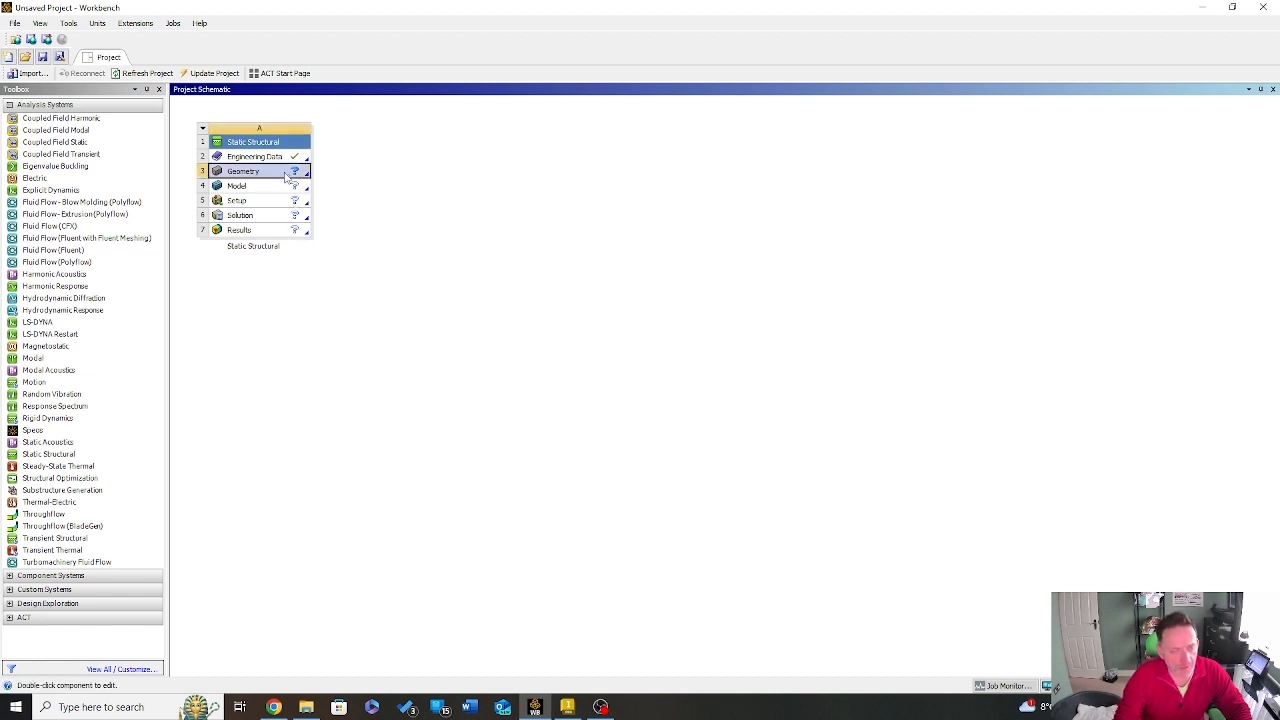
right_click(288, 176)
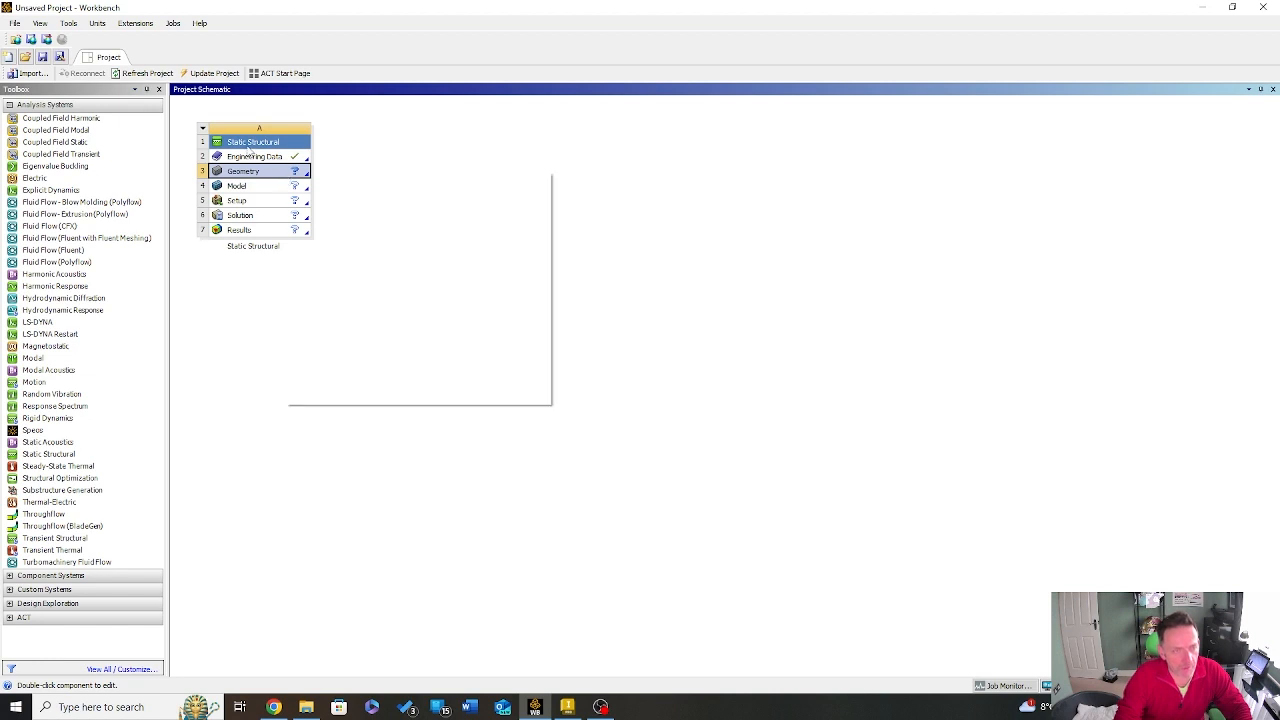
mouse_move(425, 222)
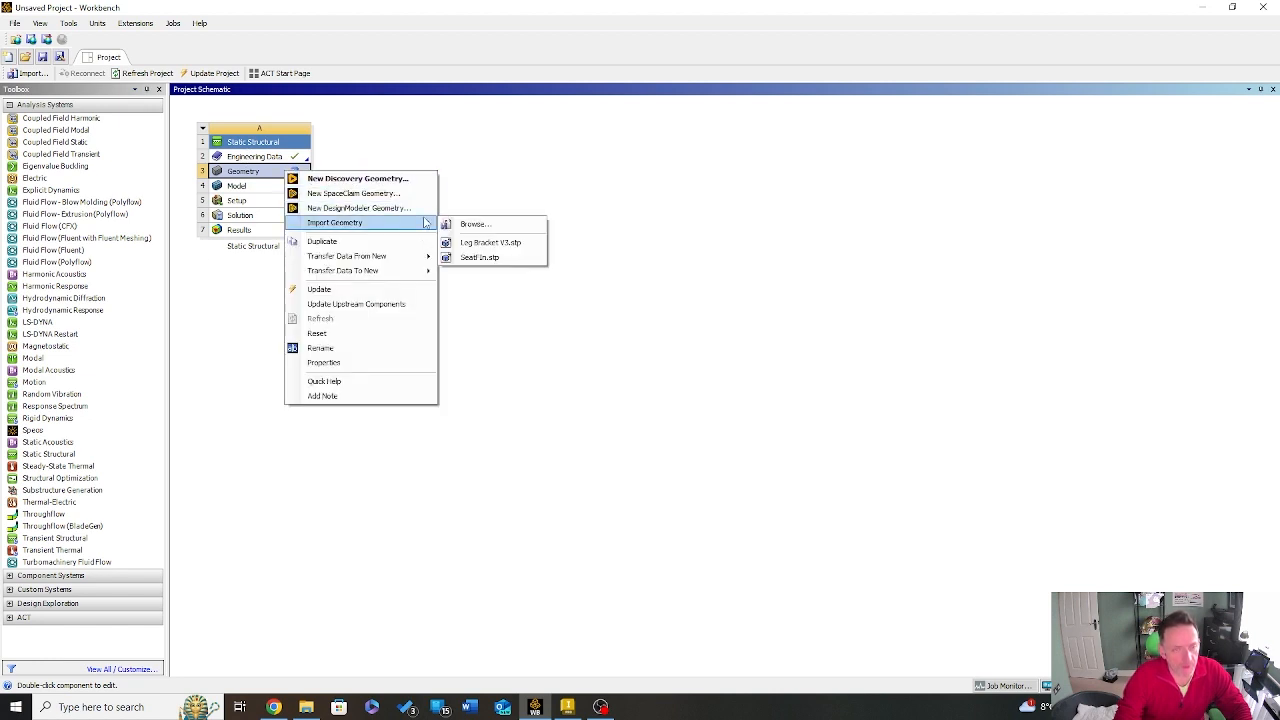
left_click(476, 226)
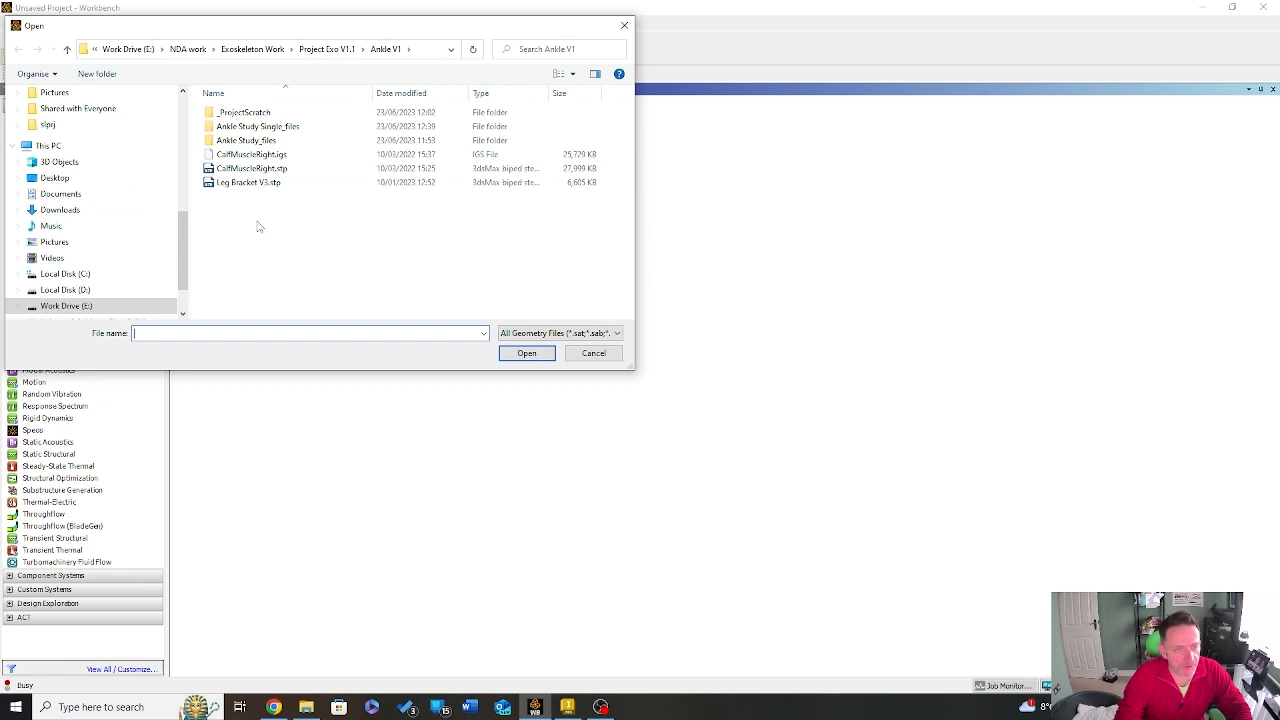
left_click(58, 178)
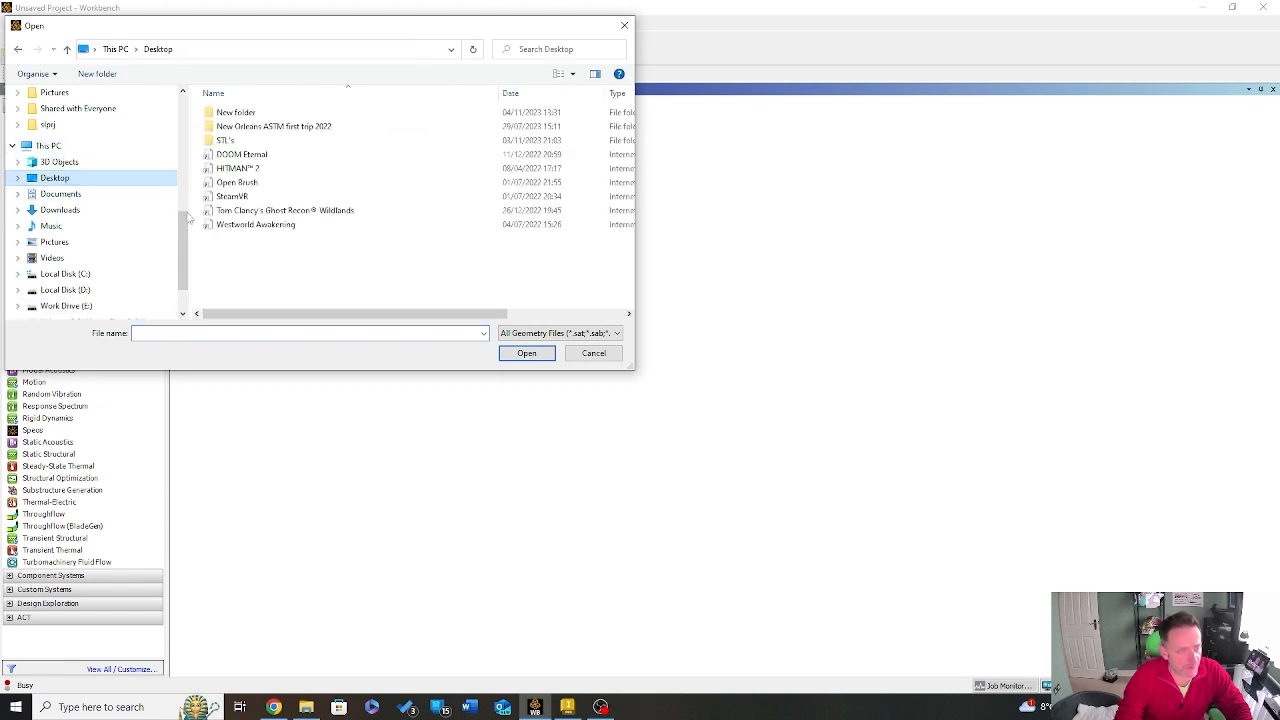
double_click(250, 113)
left_click(249, 130)
left_click(527, 354)
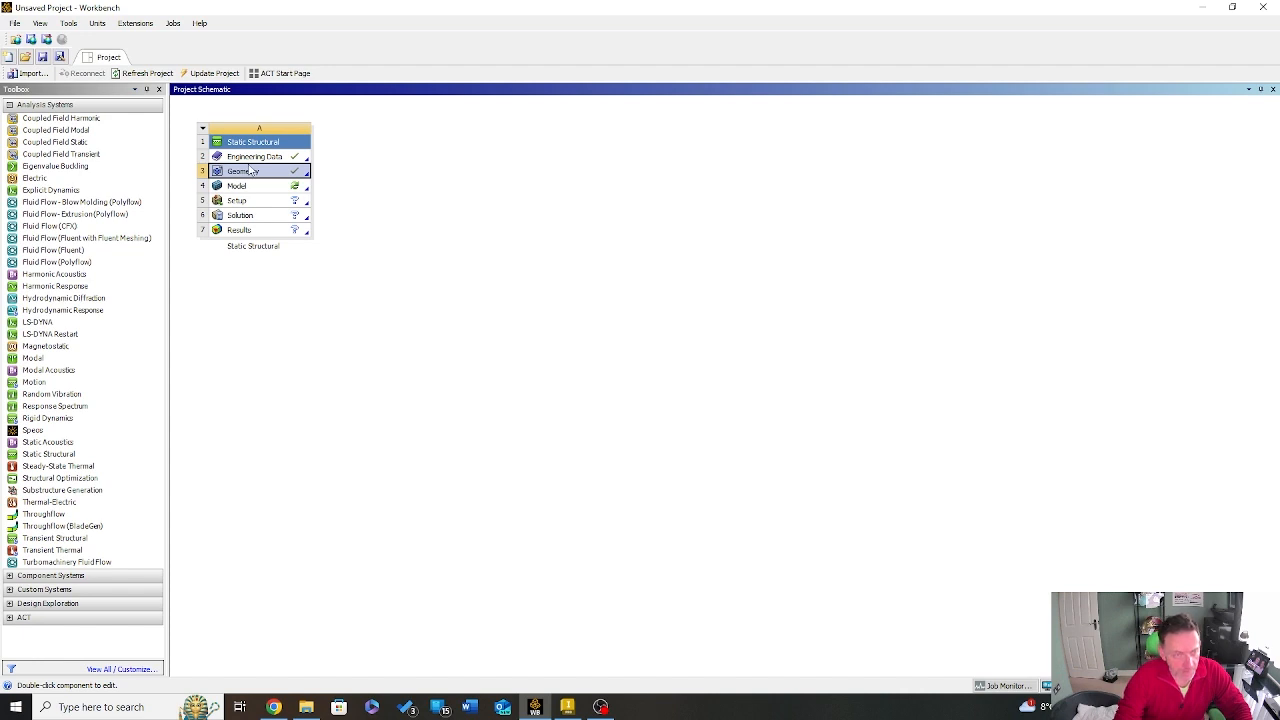
Step: Open the imported geometry for editing in SpaceClaim and inspect the plate
right_click(250, 170)
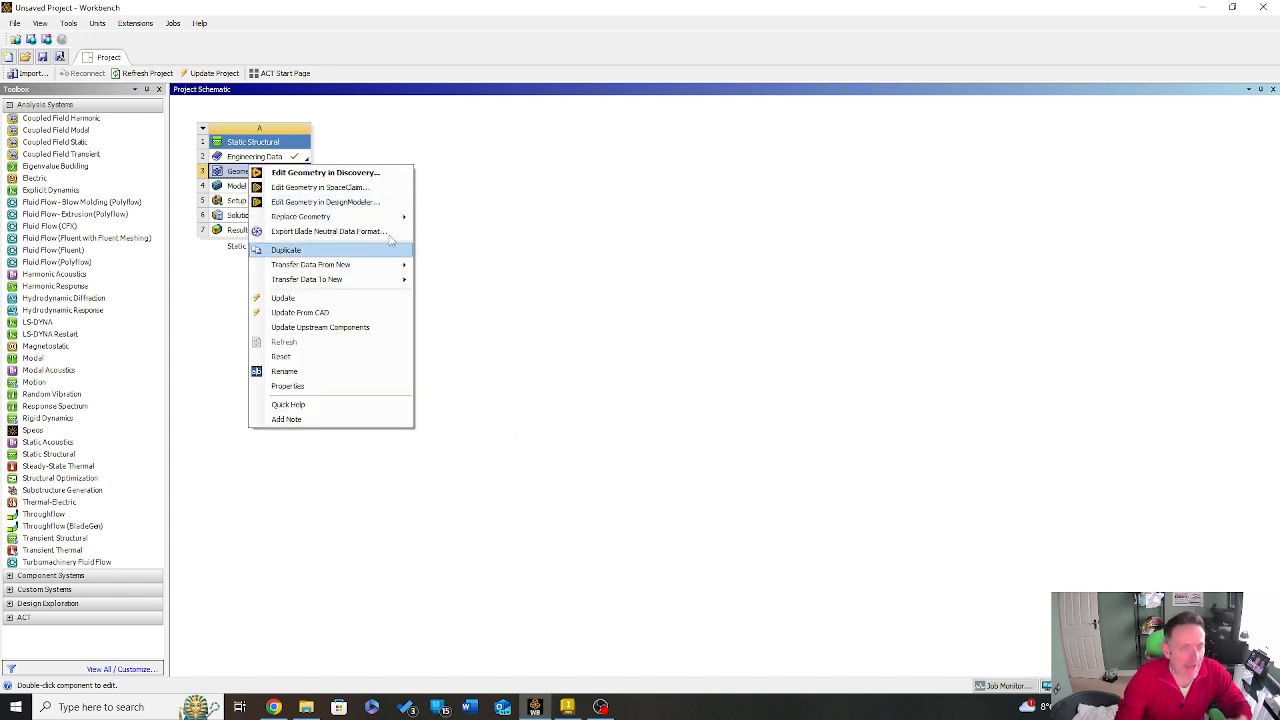
left_click(376, 189)
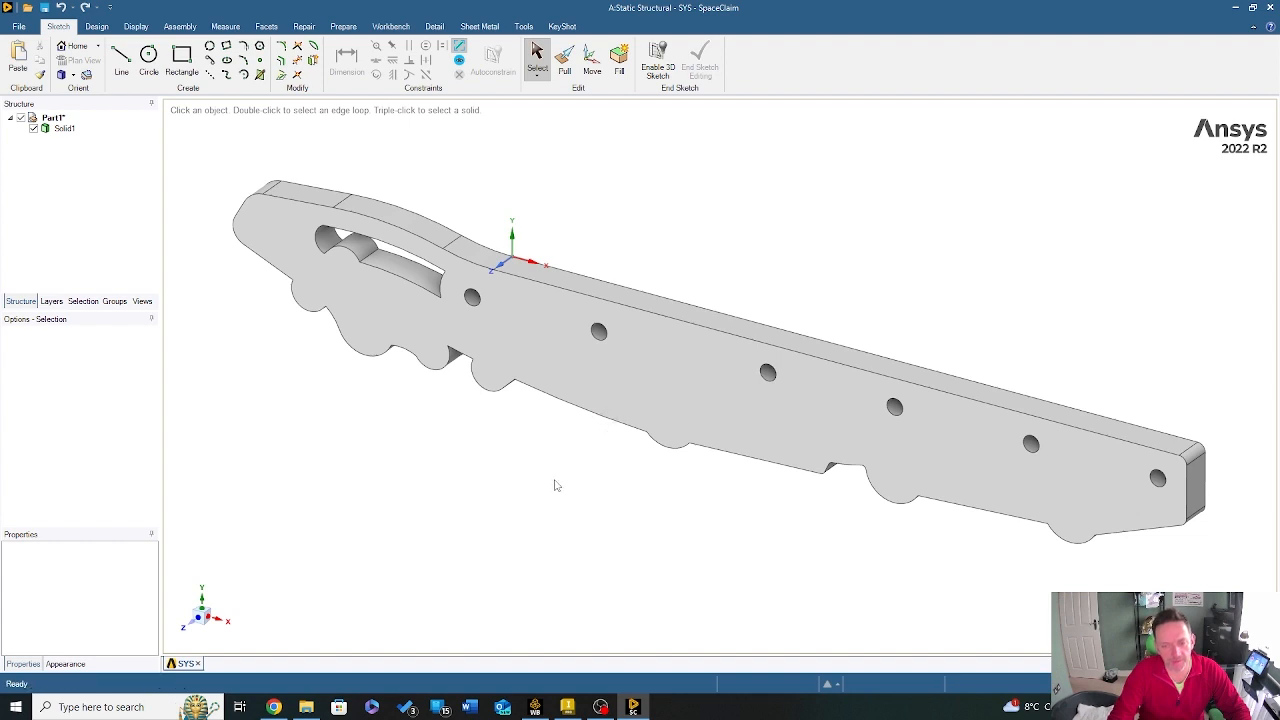
scroll(594, 417, "up", 3)
scroll(655, 390, "down", 3)
mouse_move(655, 390)
middle_mouse_down()
mouse_move(500, 388)
mouse_move(662, 386)
middle_mouse_up()
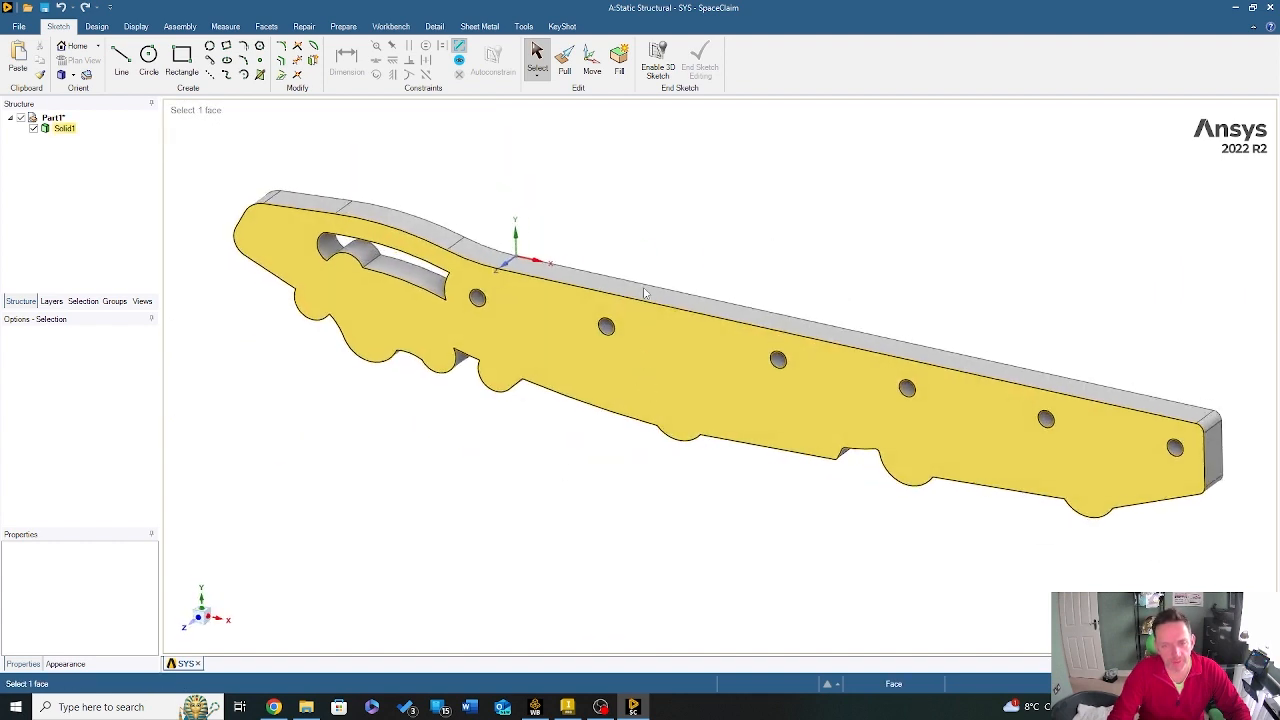
Step: Hide Solid1, restore its visibility, and dismiss the physics suppression tip
left_click(56, 127)
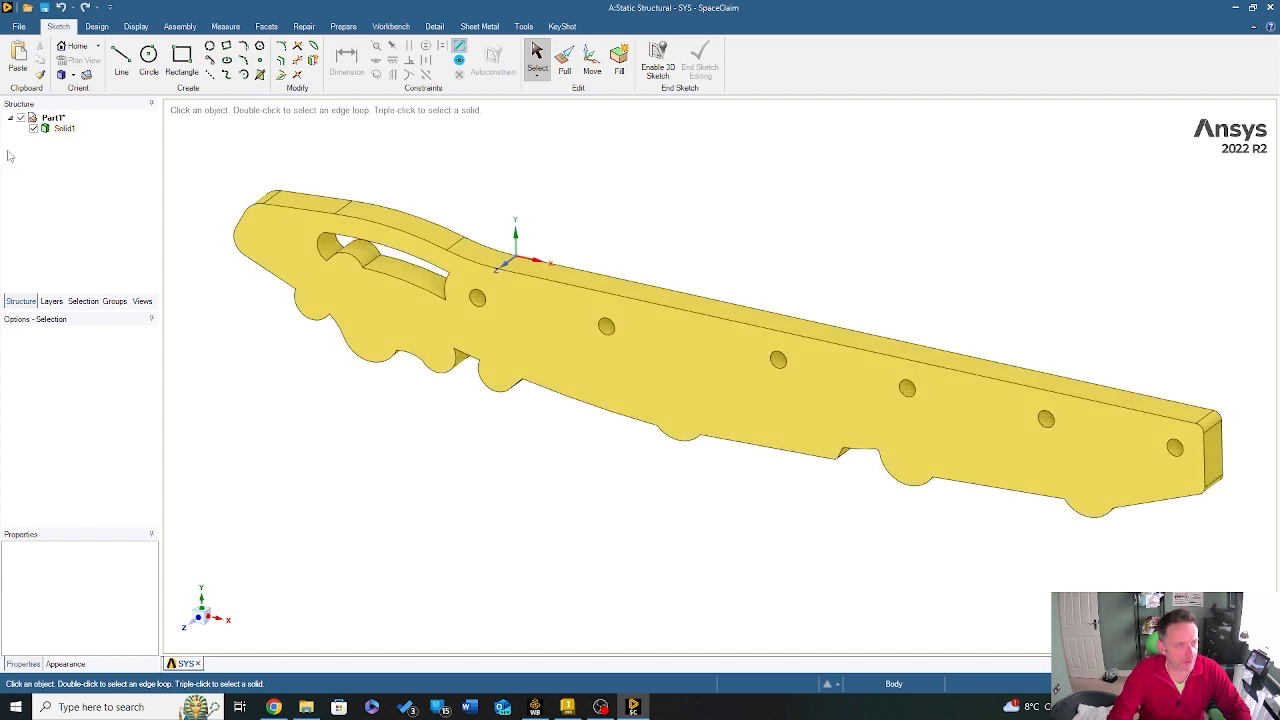
left_click(33, 129)
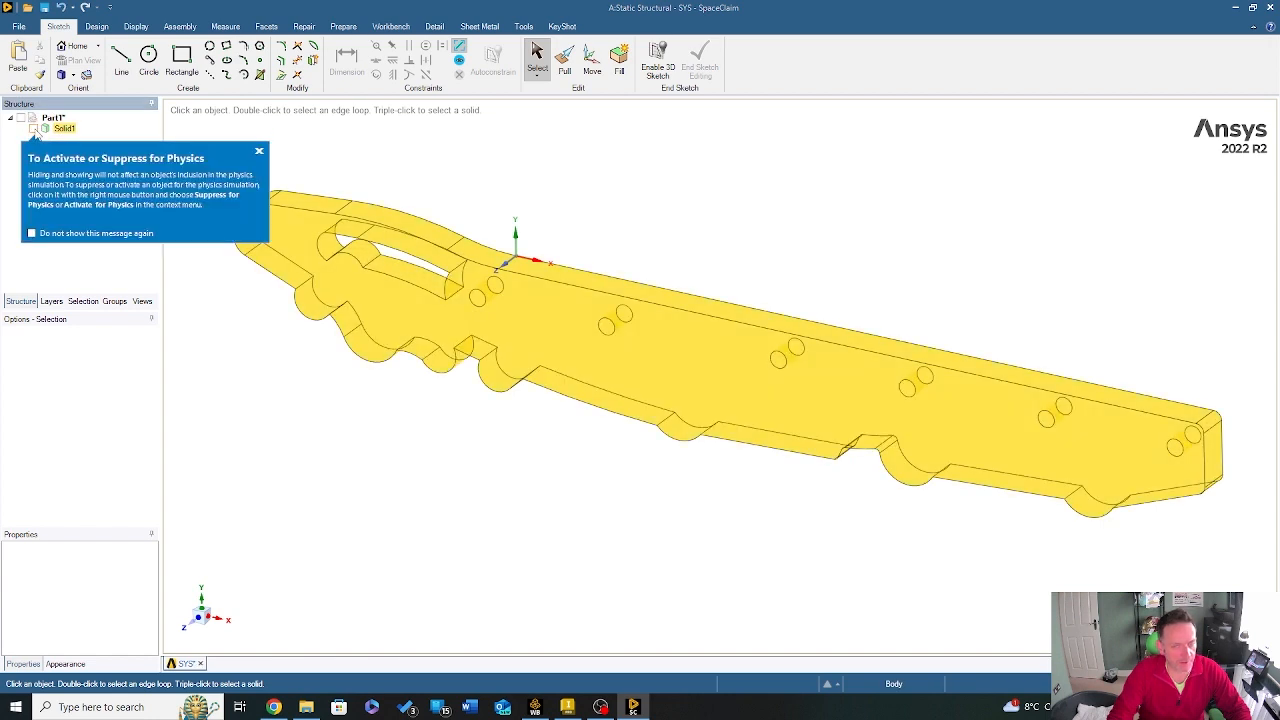
left_click(33, 129)
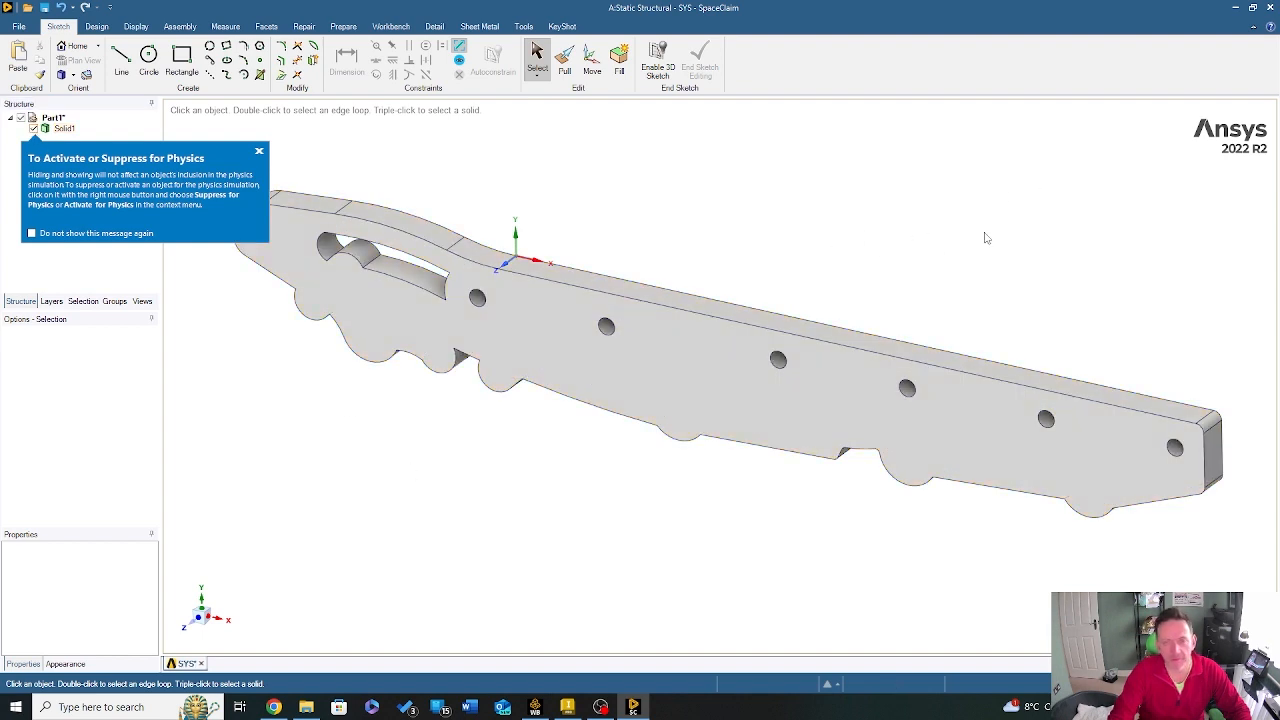
left_click(258, 151)
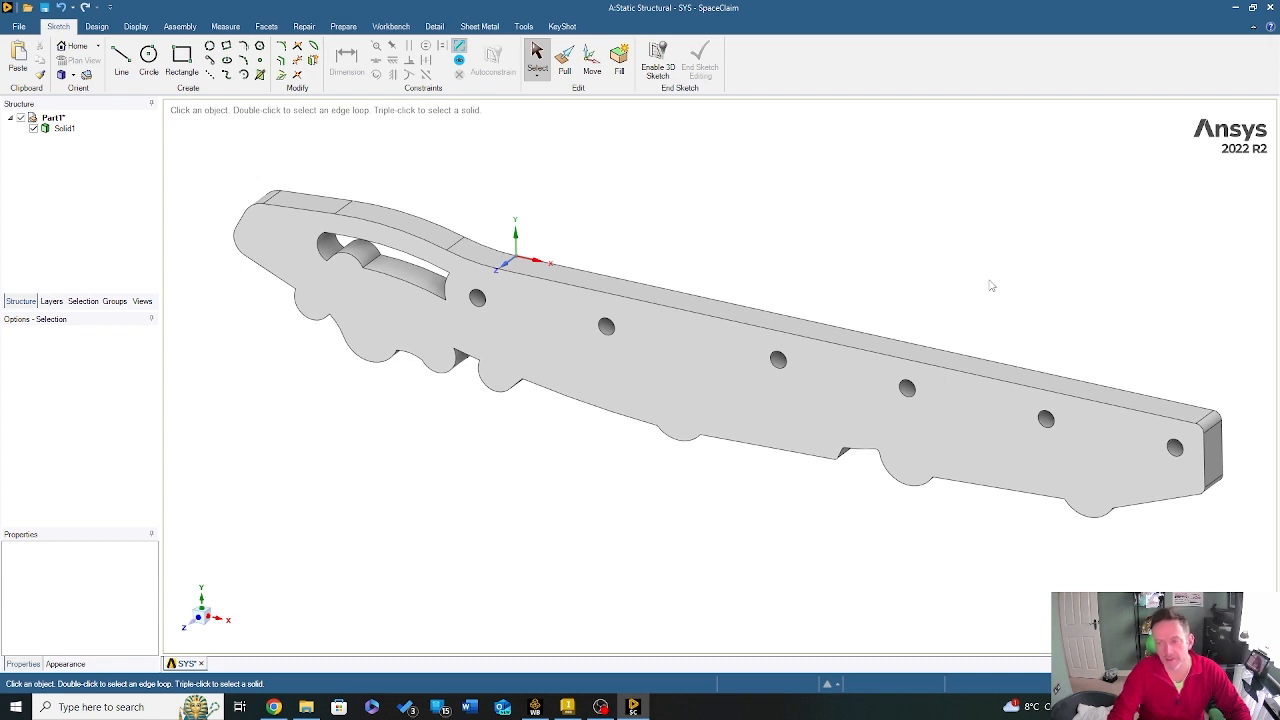
mouse_move(831, 180)
middle_mouse_down()
mouse_move(857, 180)
mouse_move(780, 195)
middle_mouse_up()
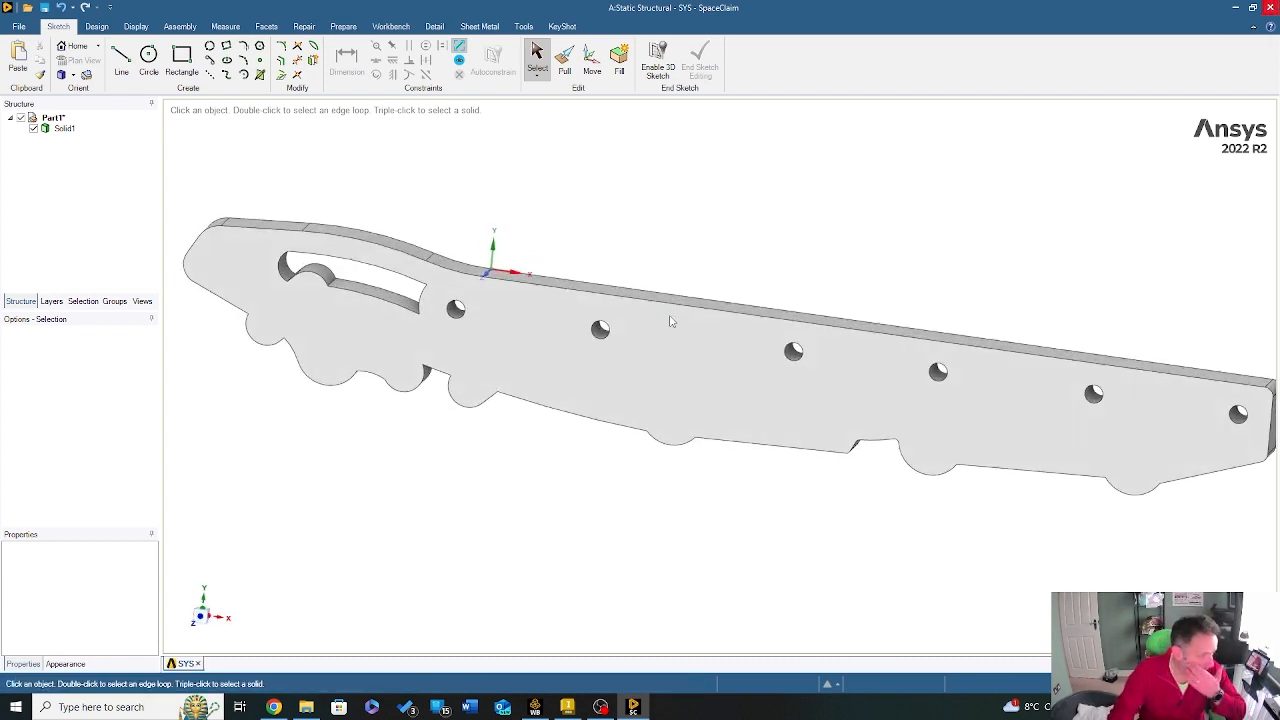
Step: Close SpaceClaim and open the Engineering Data of the Static Structural system for editing
key("alt+F4")
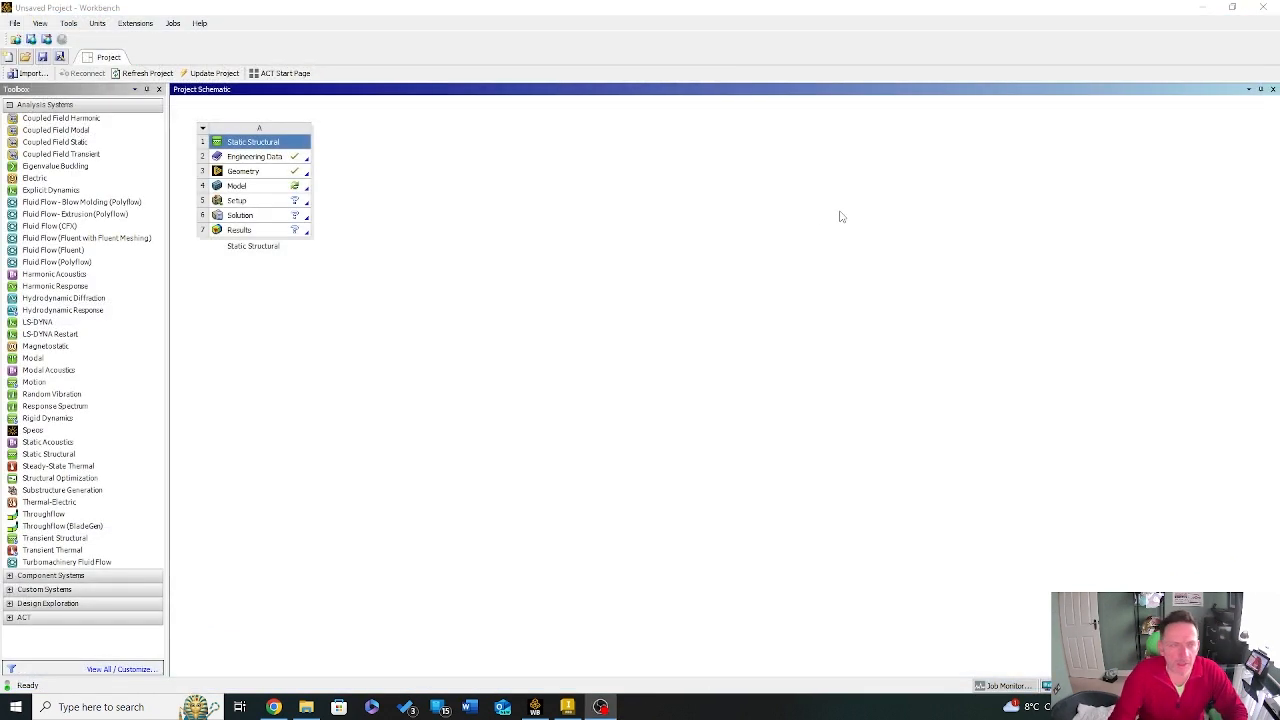
right_click(278, 158)
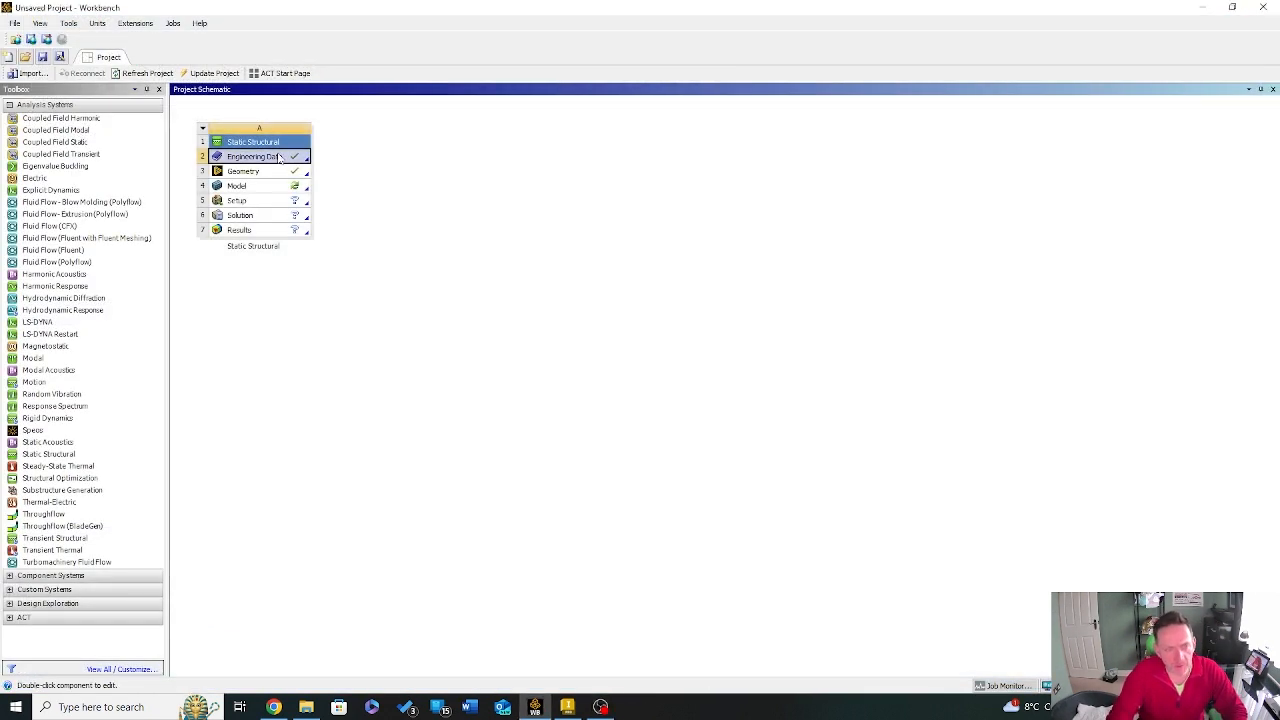
left_click(349, 168)
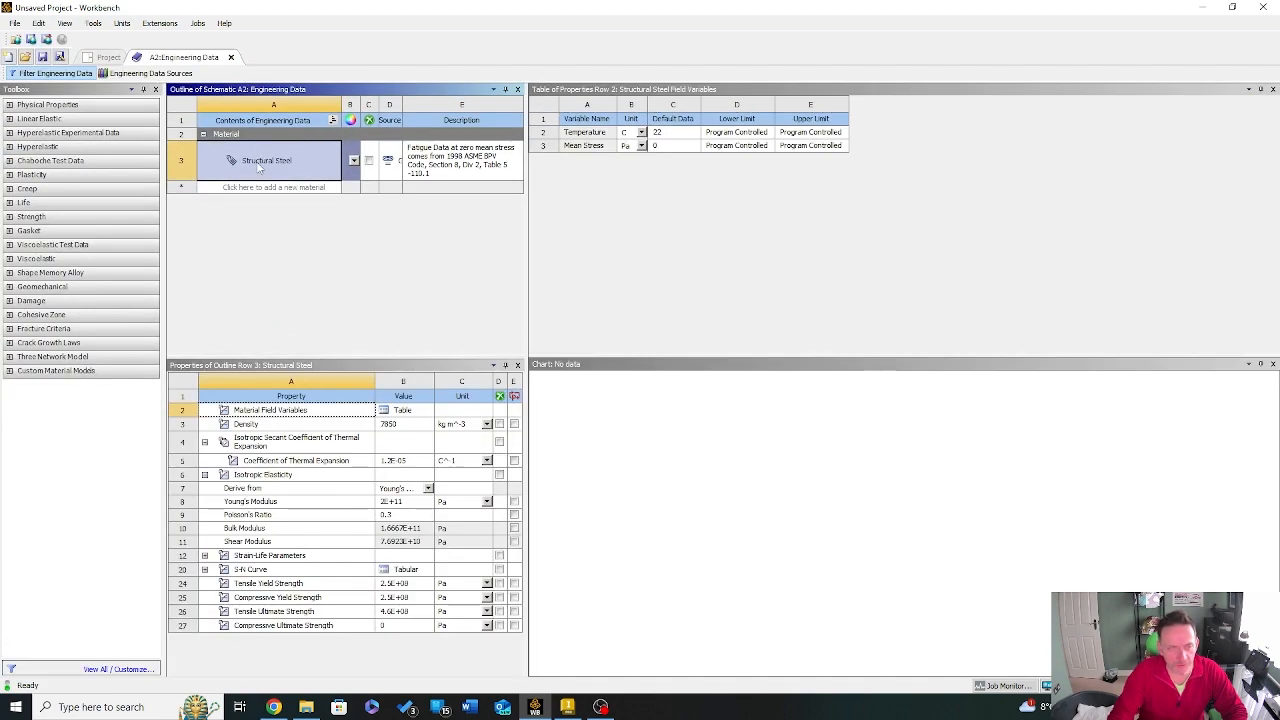
Step: Add Aluminum Alloy from the General Materials data source to the project's engineering data, then close Engineering Data
left_click(148, 73)
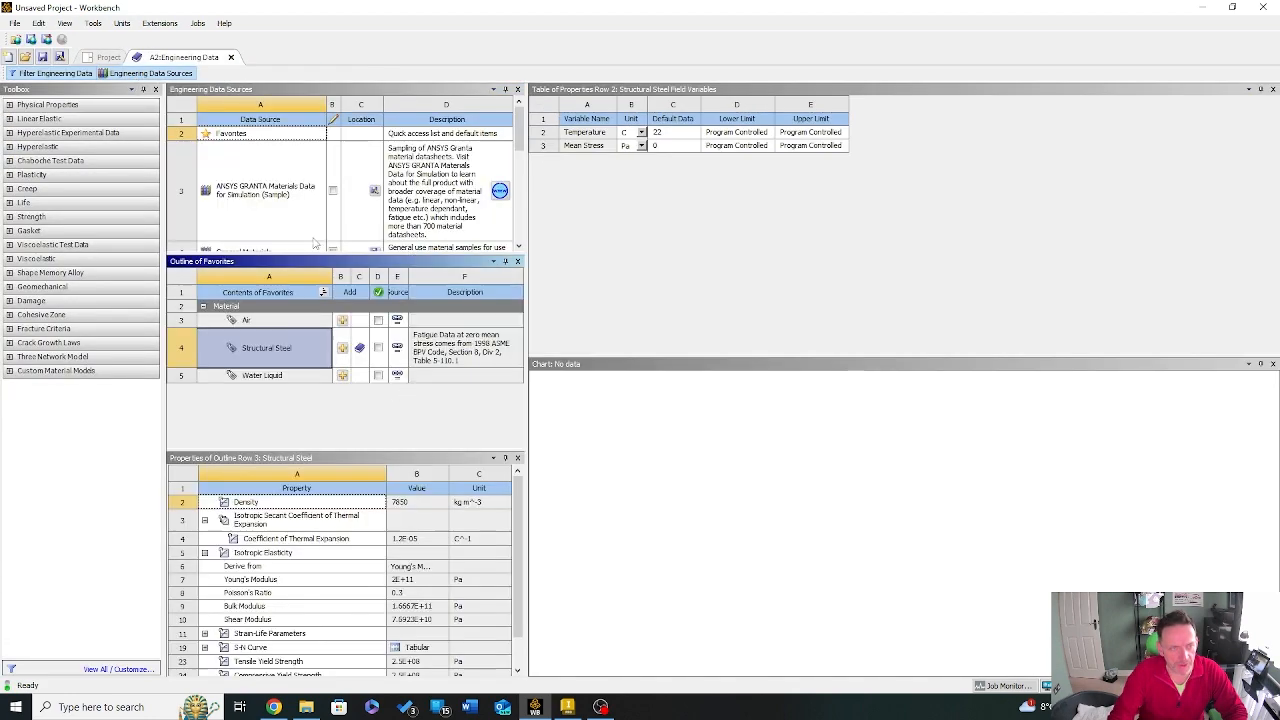
left_click_drag(315, 256, 315, 346)
left_click(287, 251)
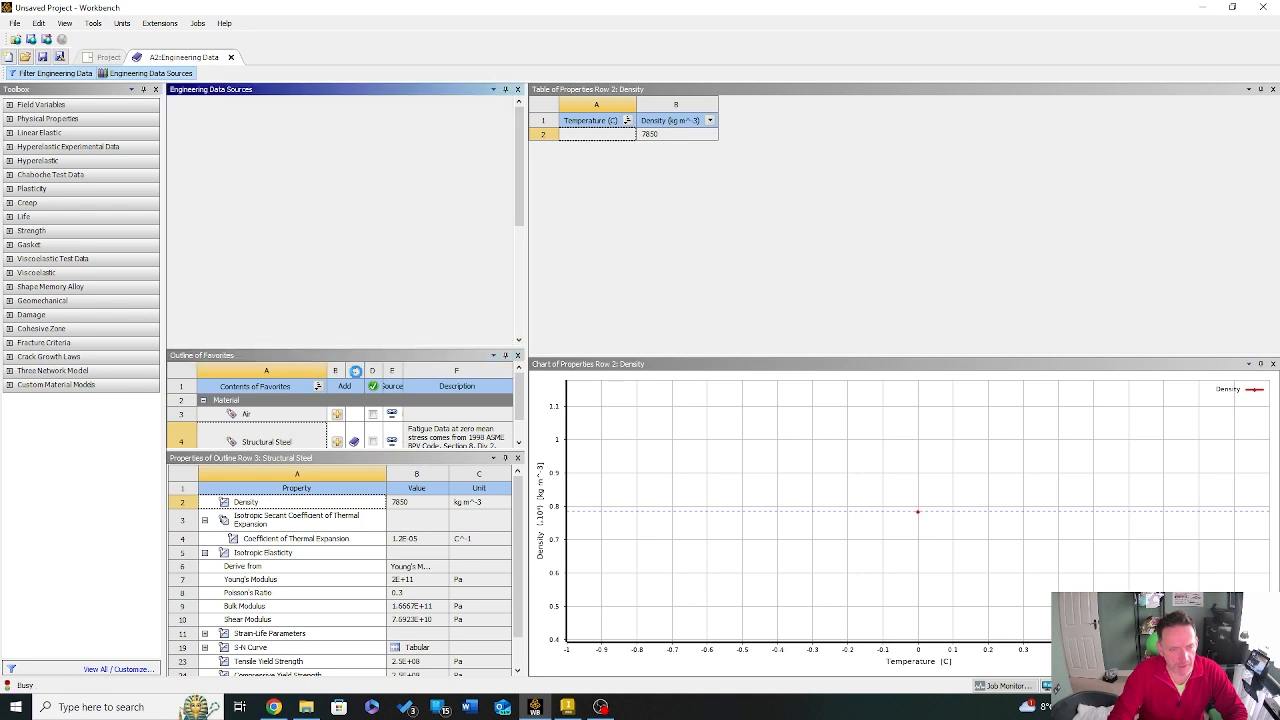
left_click(364, 346)
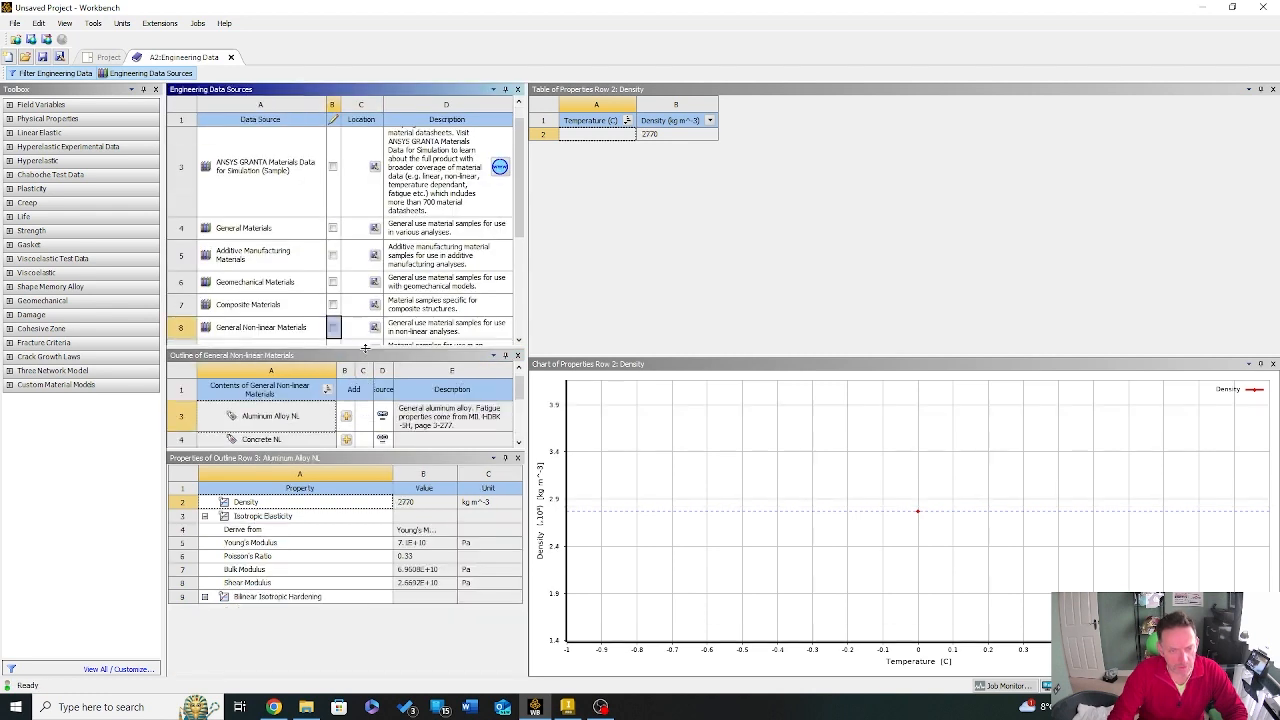
left_click(232, 229)
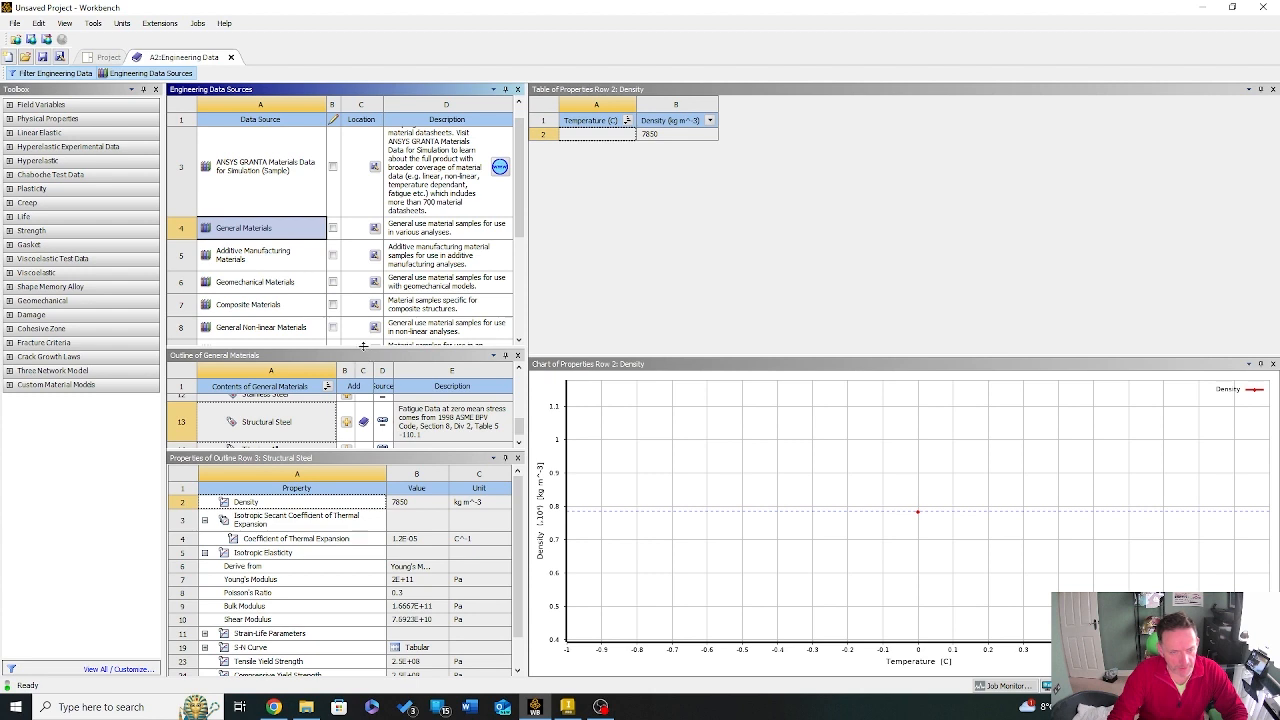
left_click_drag(363, 346, 363, 216)
scroll(270, 349, "up", 5)
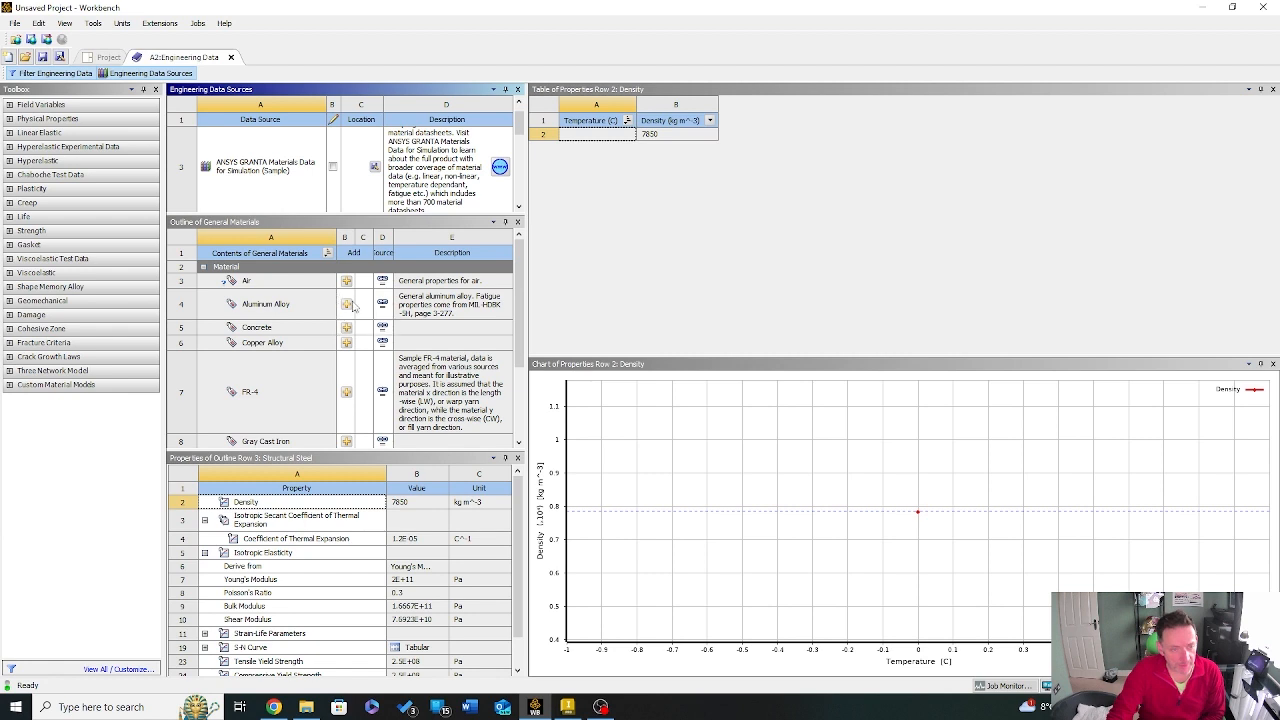
scroll(350, 310, "down", 2)
scroll(369, 340, "up", 4)
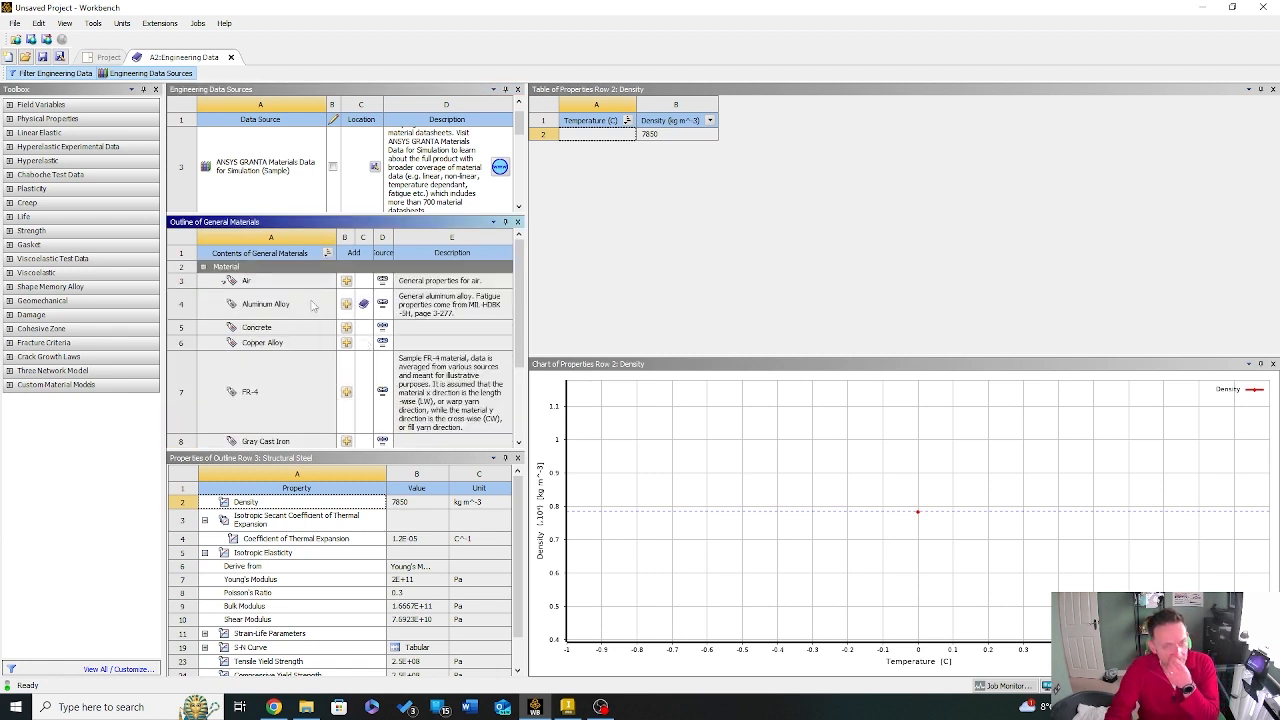
left_click(165, 73)
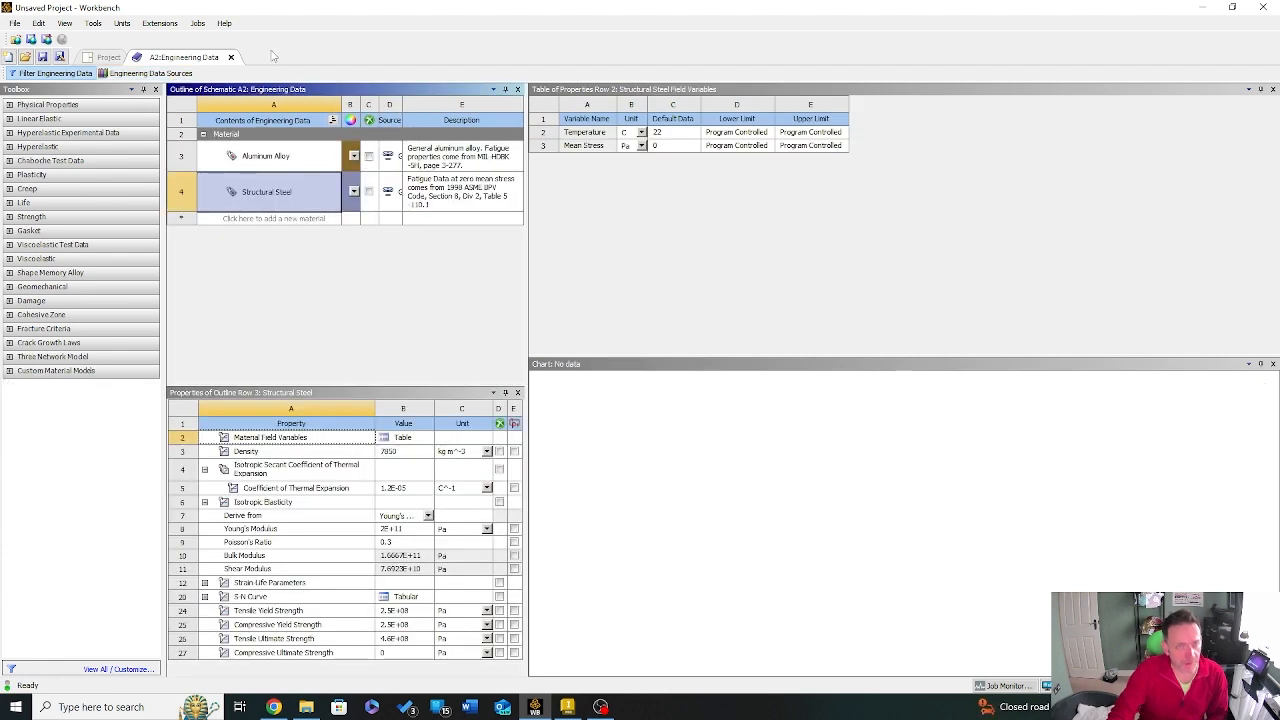
left_click(231, 57)
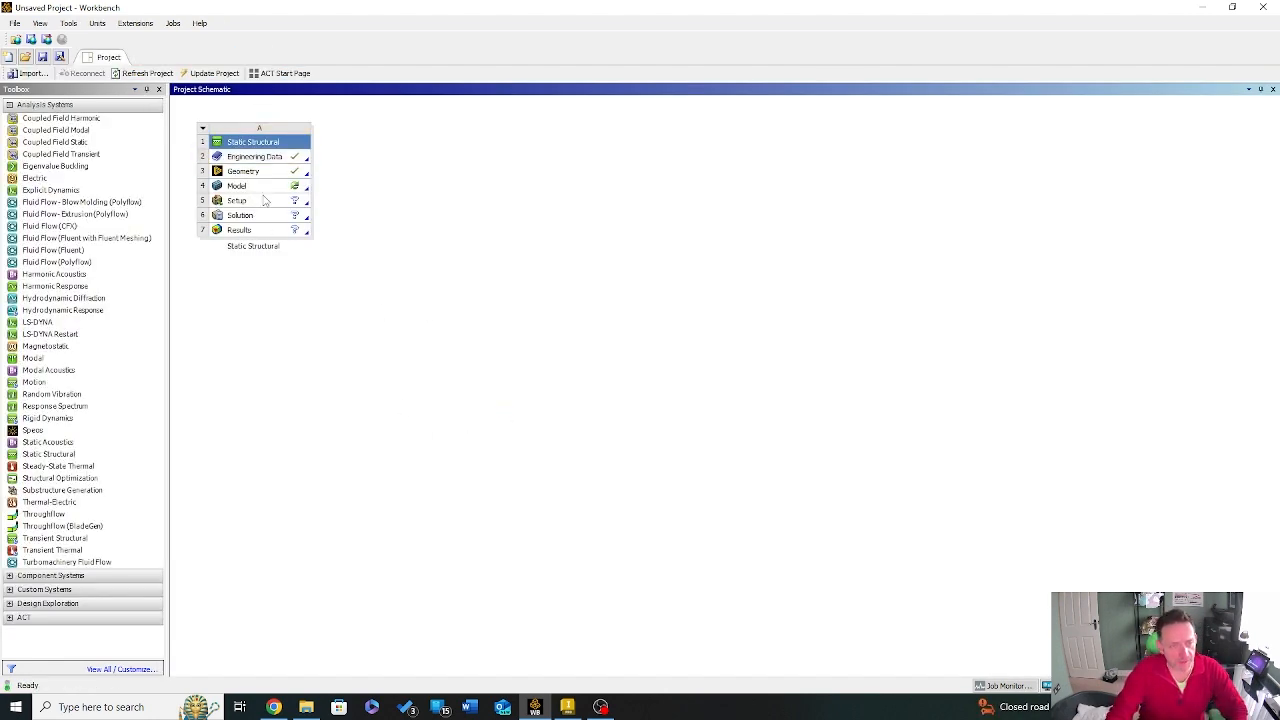
Step: Open the Static Structural system's Setup in Mechanical and show the whole plate enlarged from the front
right_click(264, 201)
left_click(300, 201)
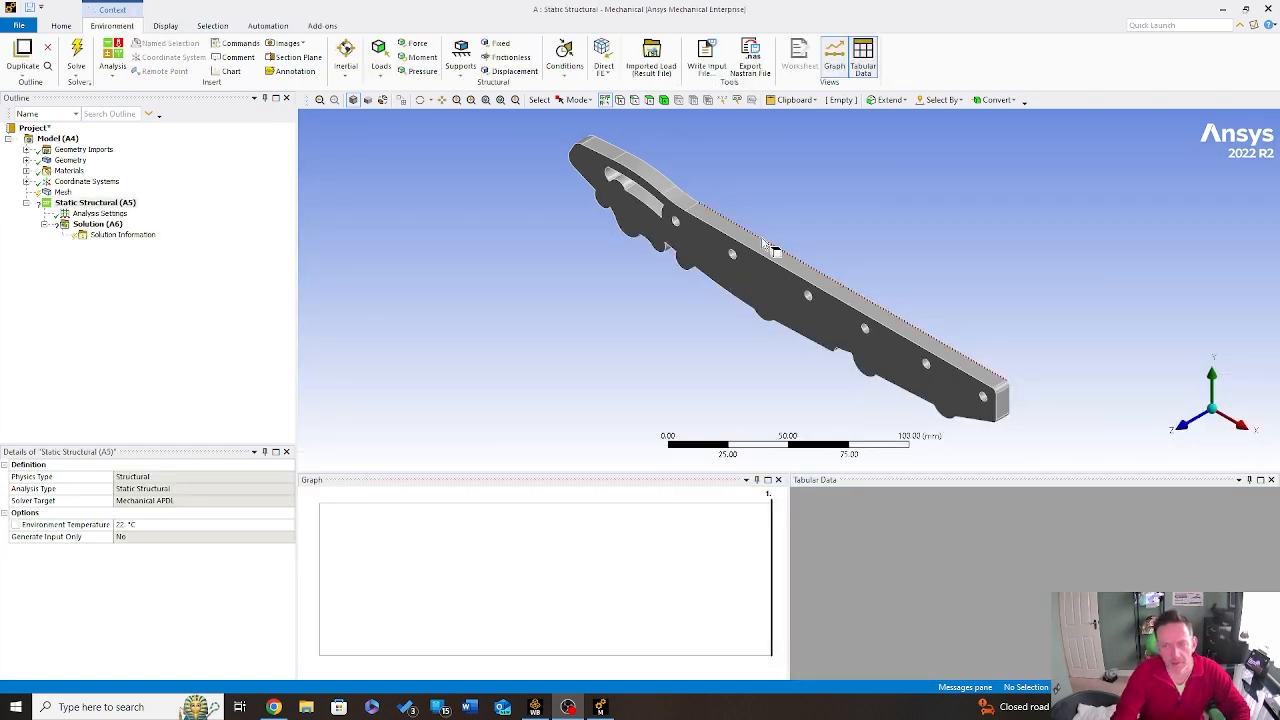
middle_click_drag(775, 235, 931, 228)
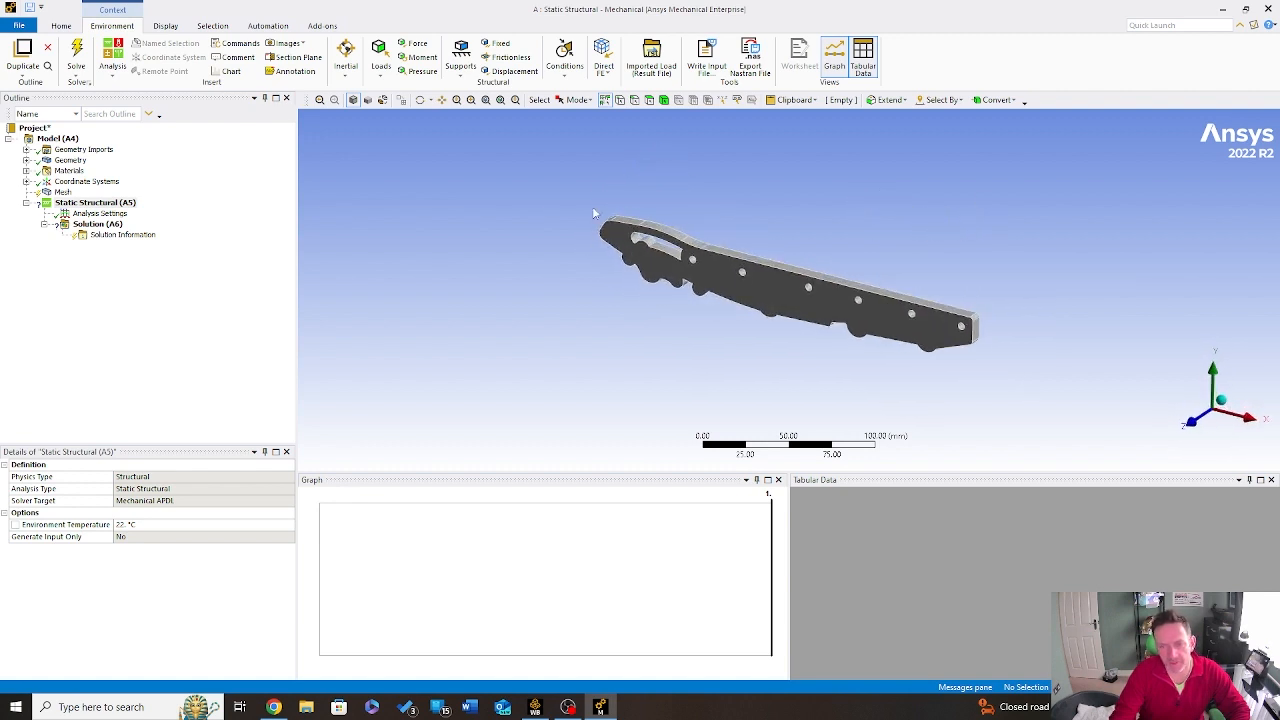
right_click_drag(556, 200, 1030, 375)
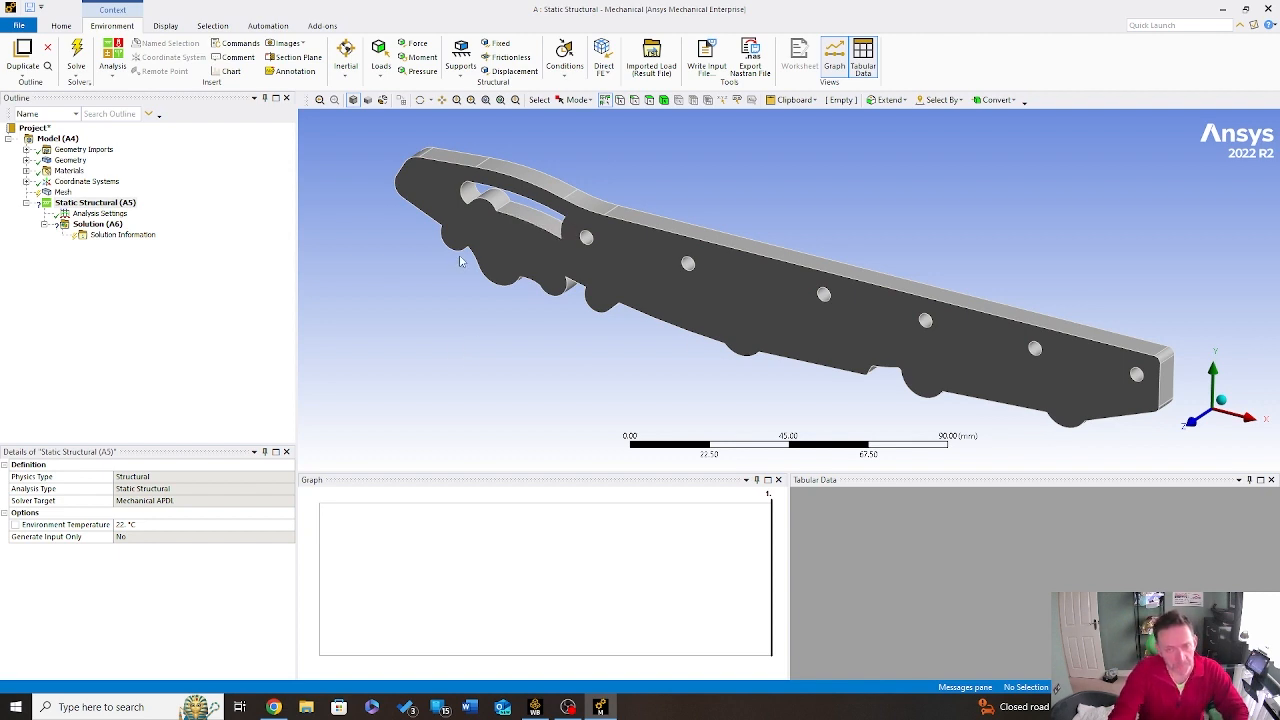
Step: Assign Aluminum Alloy as the material of the SYS\Solid1 body
left_click(27, 160)
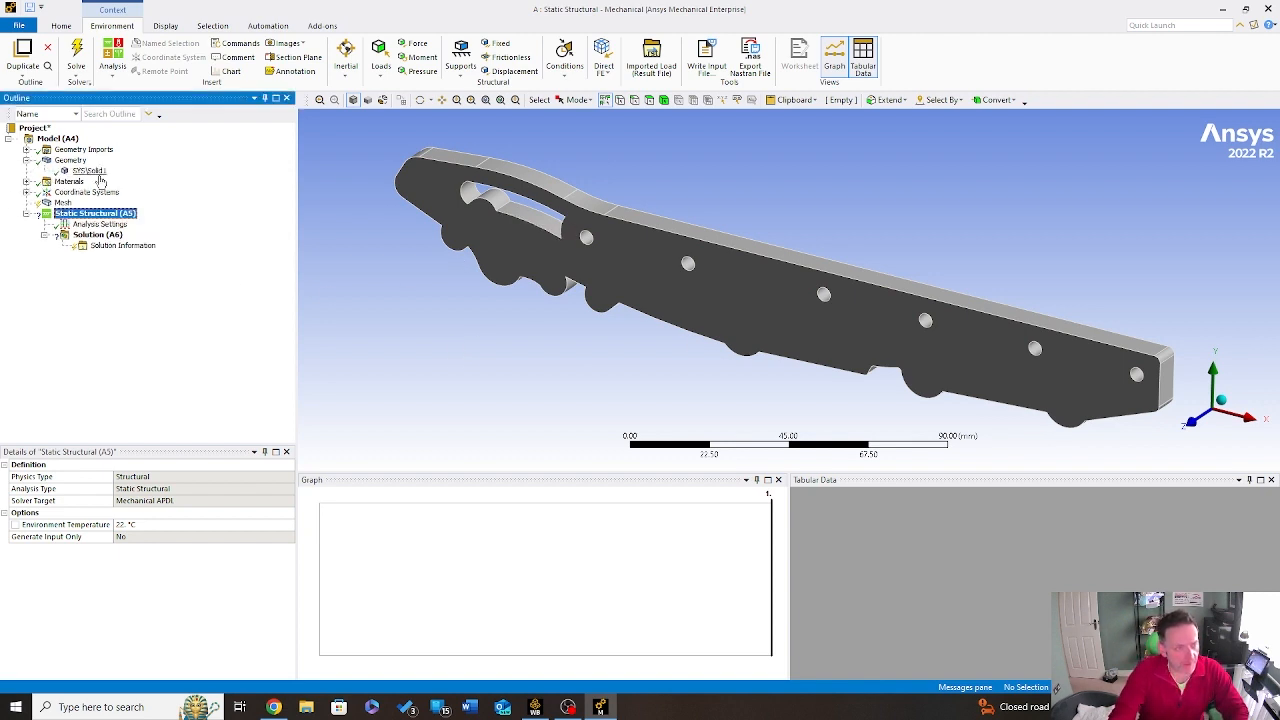
left_click(70, 161)
left_click(85, 170)
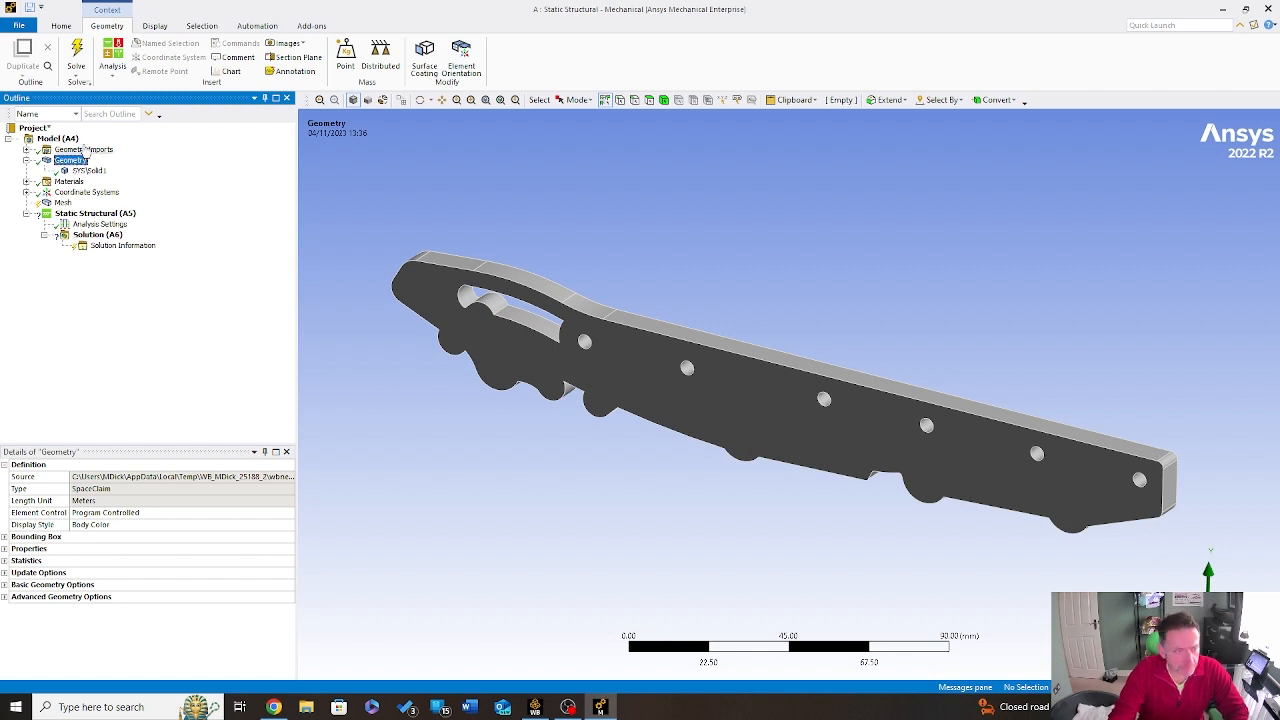
left_click(224, 563)
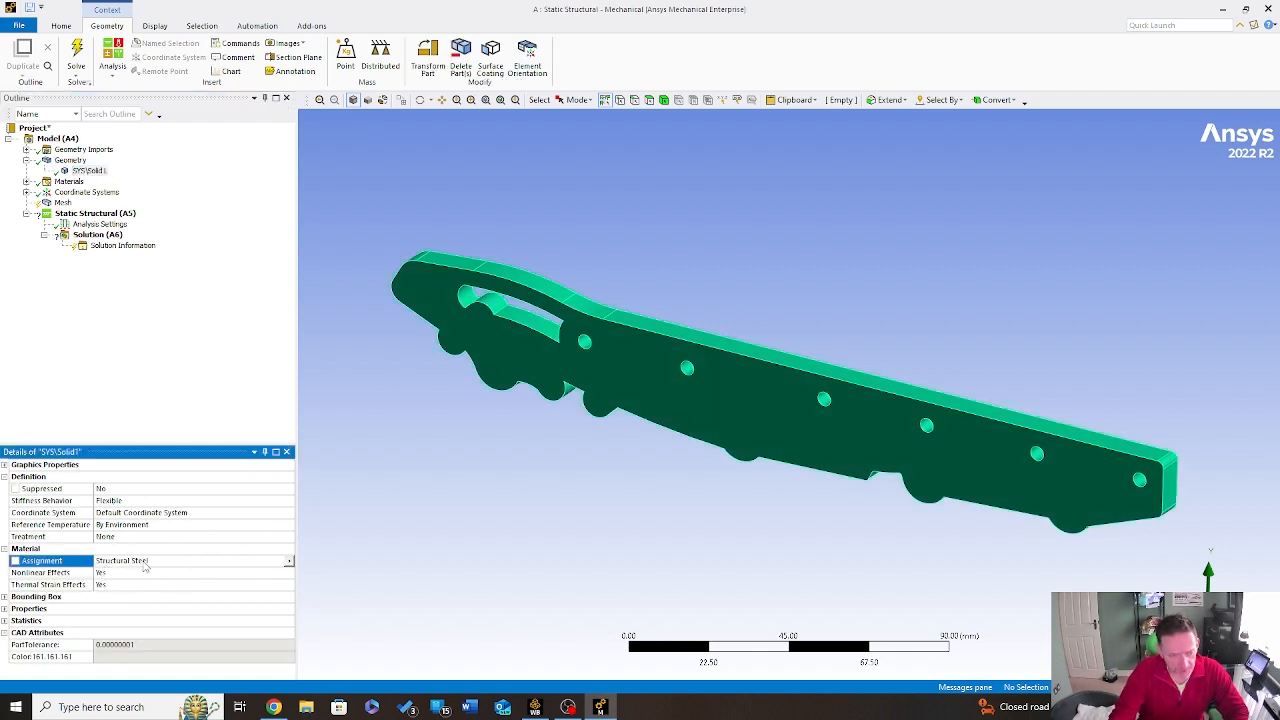
left_click(289, 564)
left_click(364, 416)
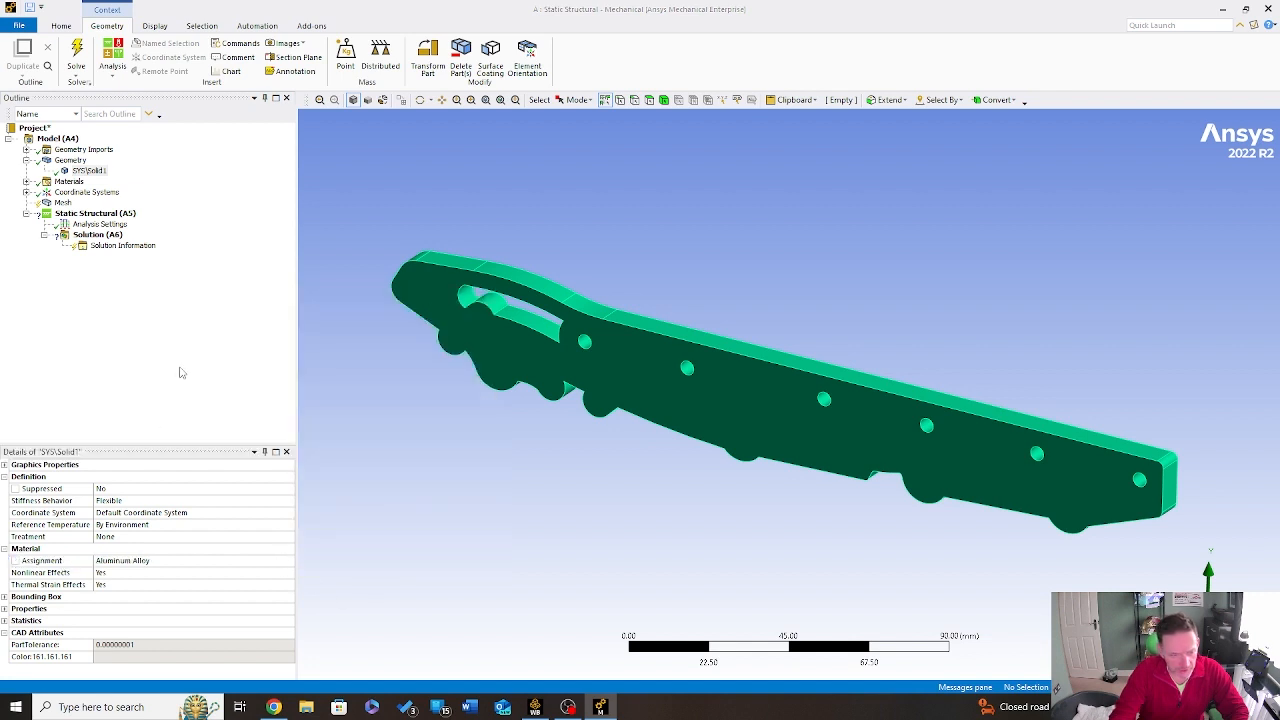
Step: Generate the plate's mesh with the default element size and inspect it
left_click(62, 203)
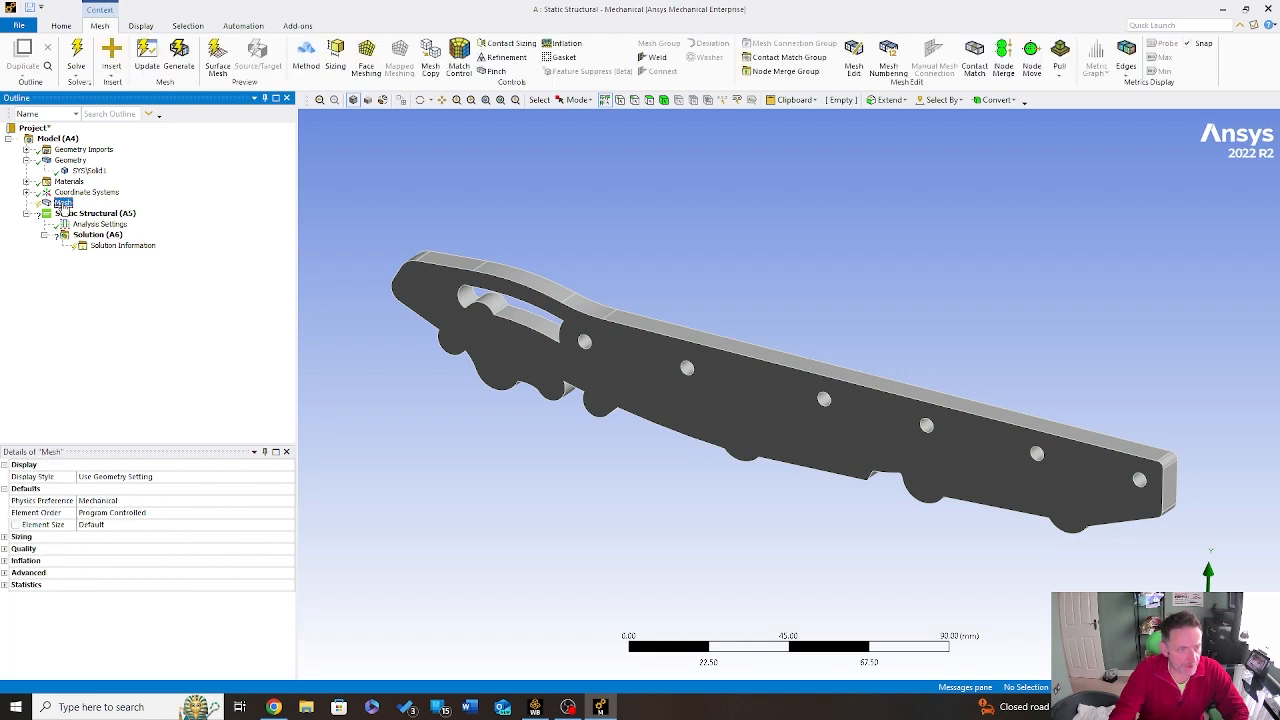
right_click(64, 207)
left_click(165, 244)
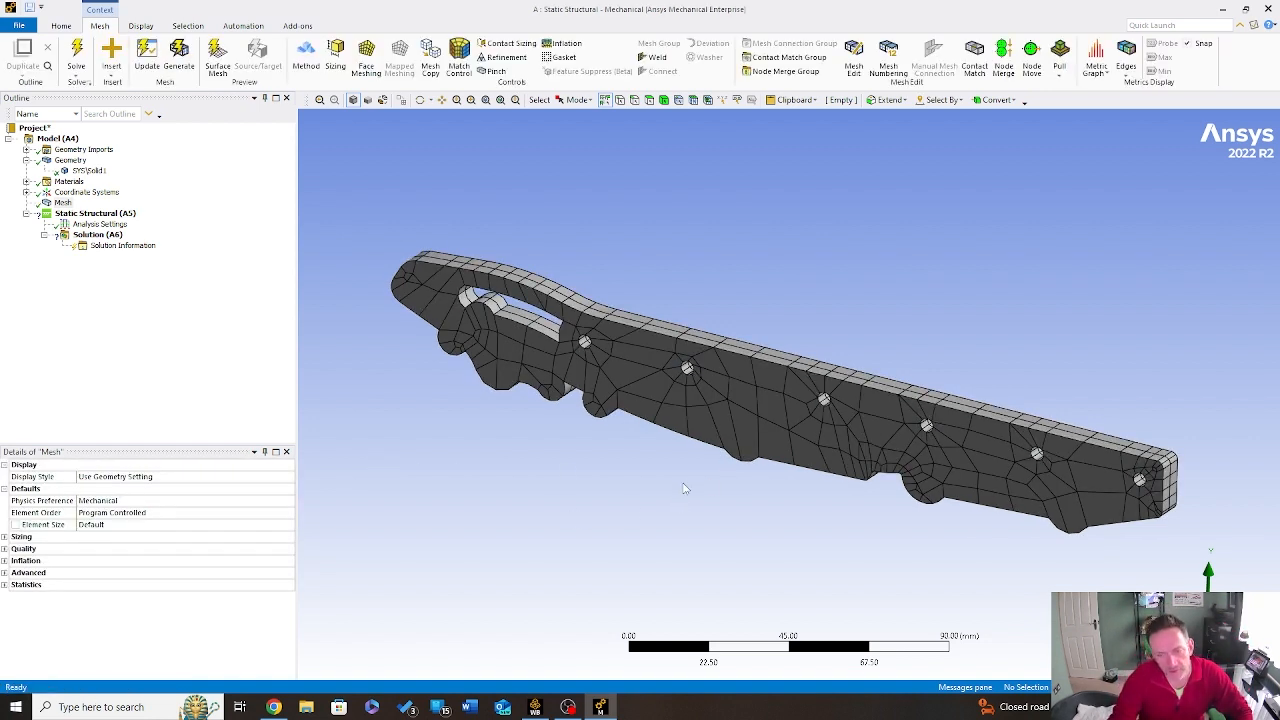
right_click_drag(638, 500, 700, 448)
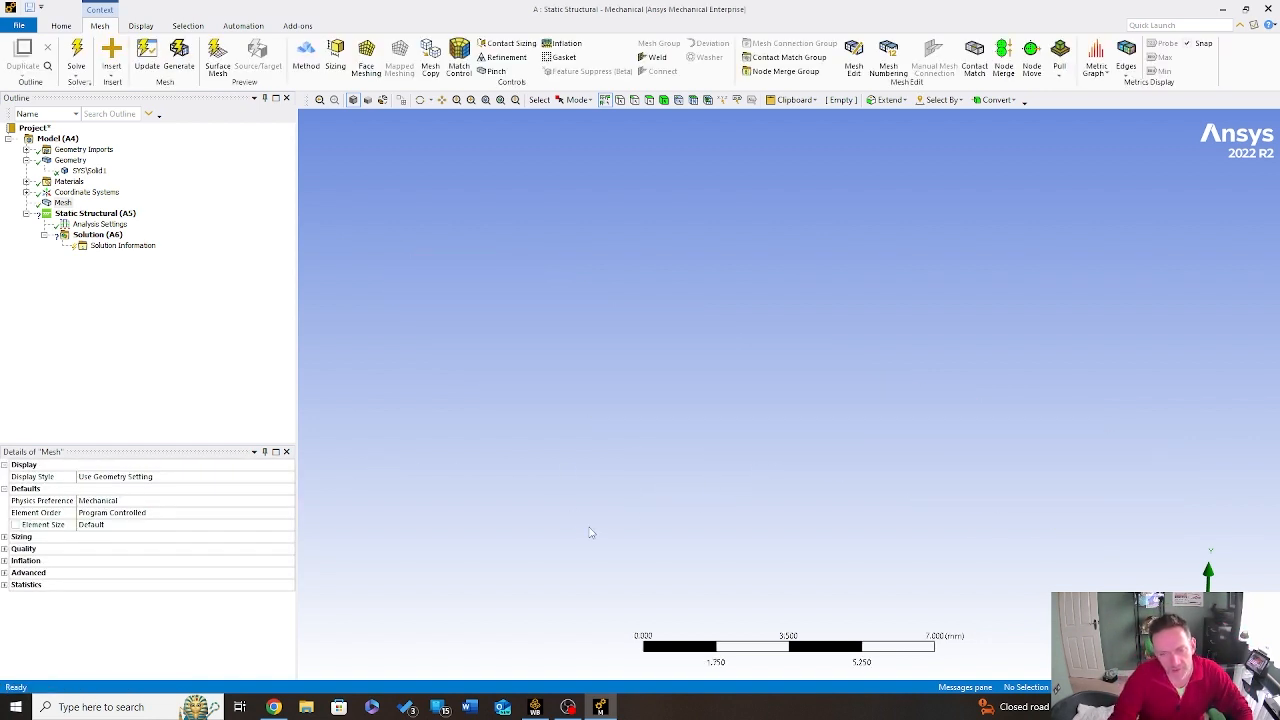
right_click(691, 236)
left_click(712, 331)
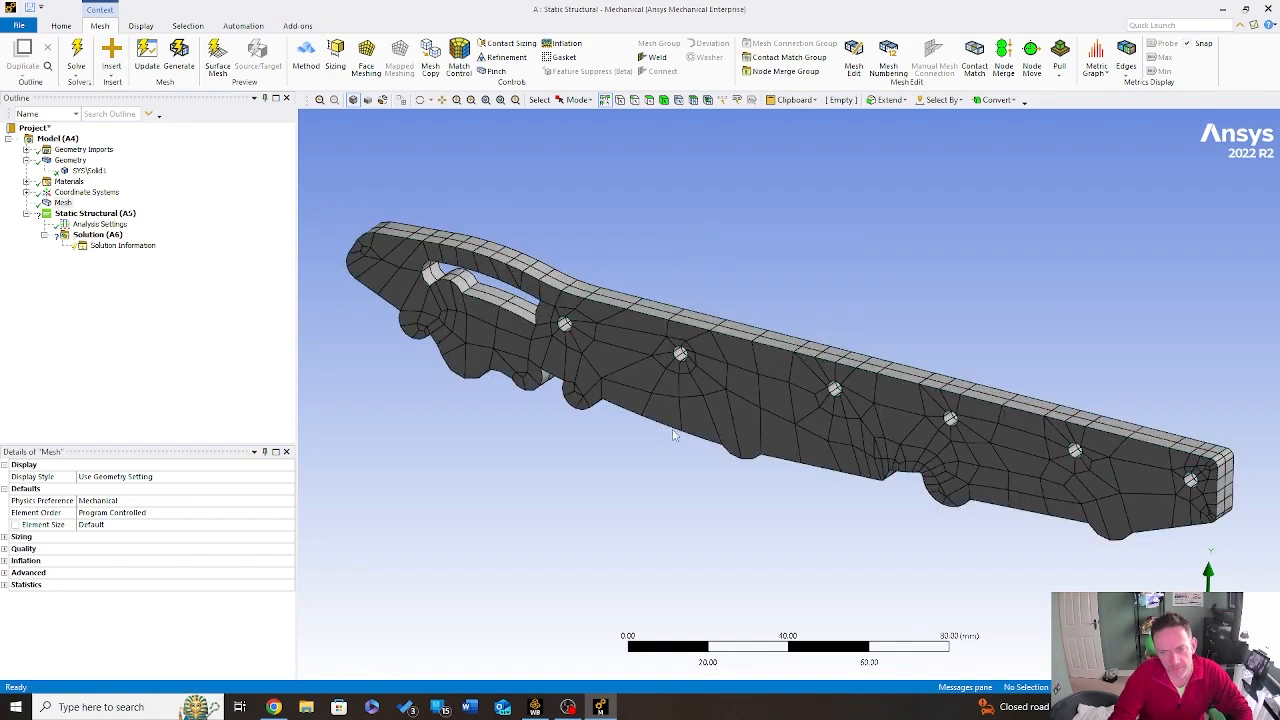
middle_click_drag(649, 404, 698, 420)
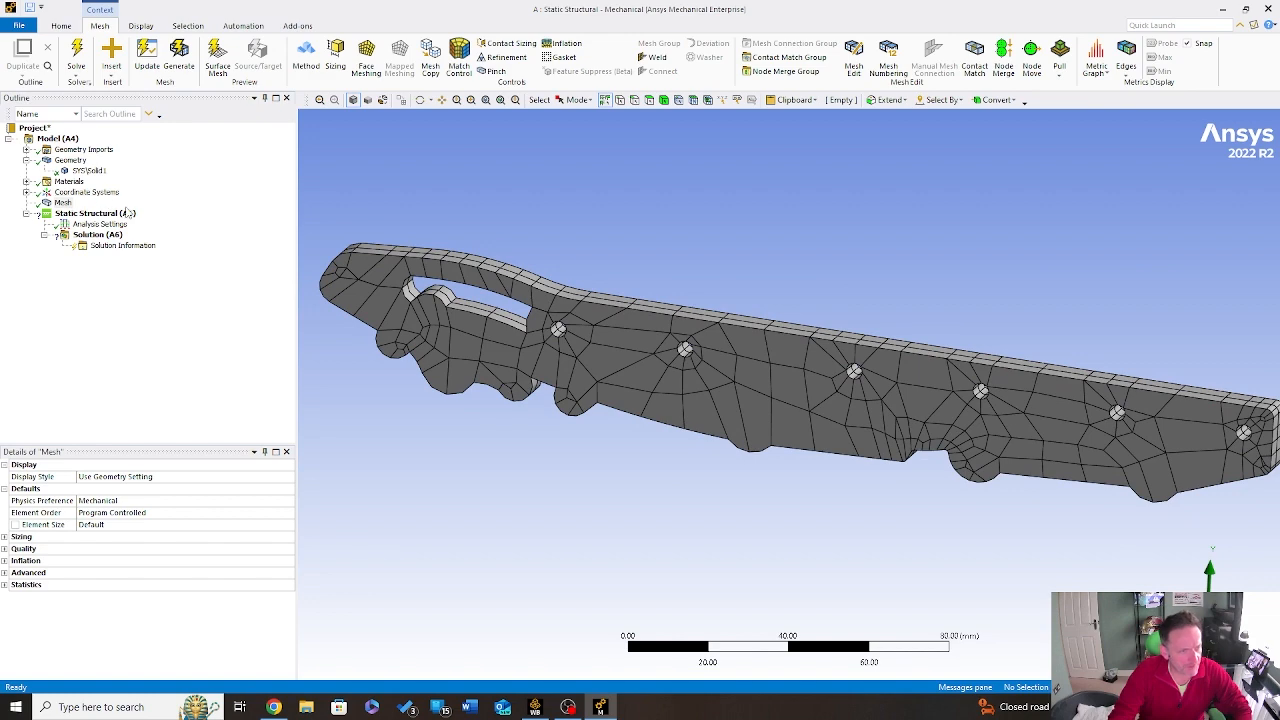
Step: Insert a Fixed Support in the Static Structural environment, scoped to the long curved lower face inside the plate's slot
left_click(92, 213)
middle_click_drag(649, 321, 485, 230)
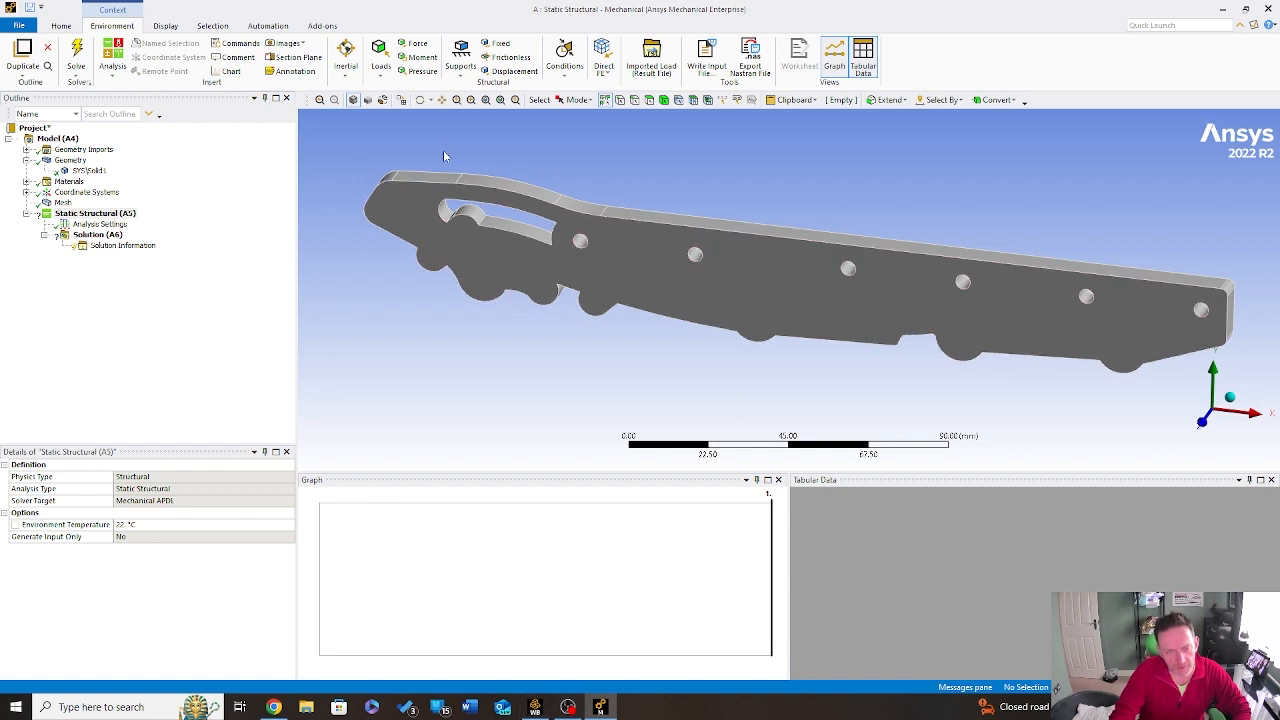
left_click(511, 231)
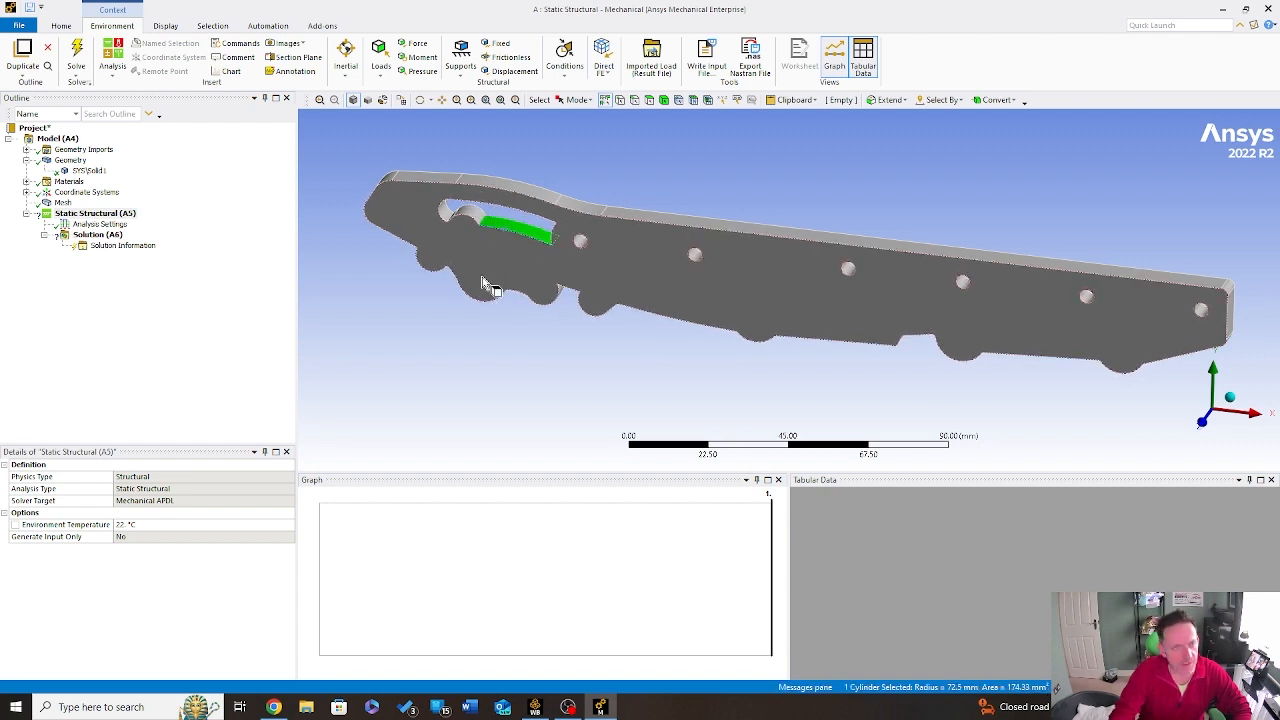
left_click(392, 289)
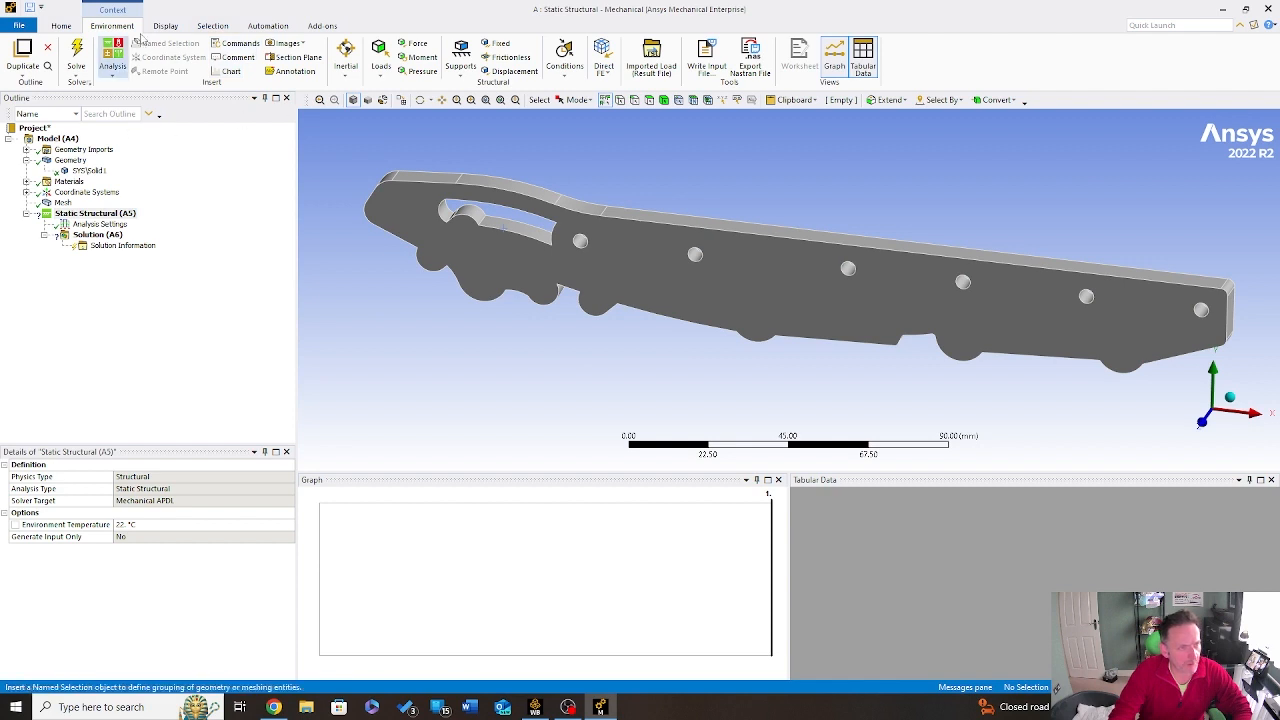
right_click(90, 214)
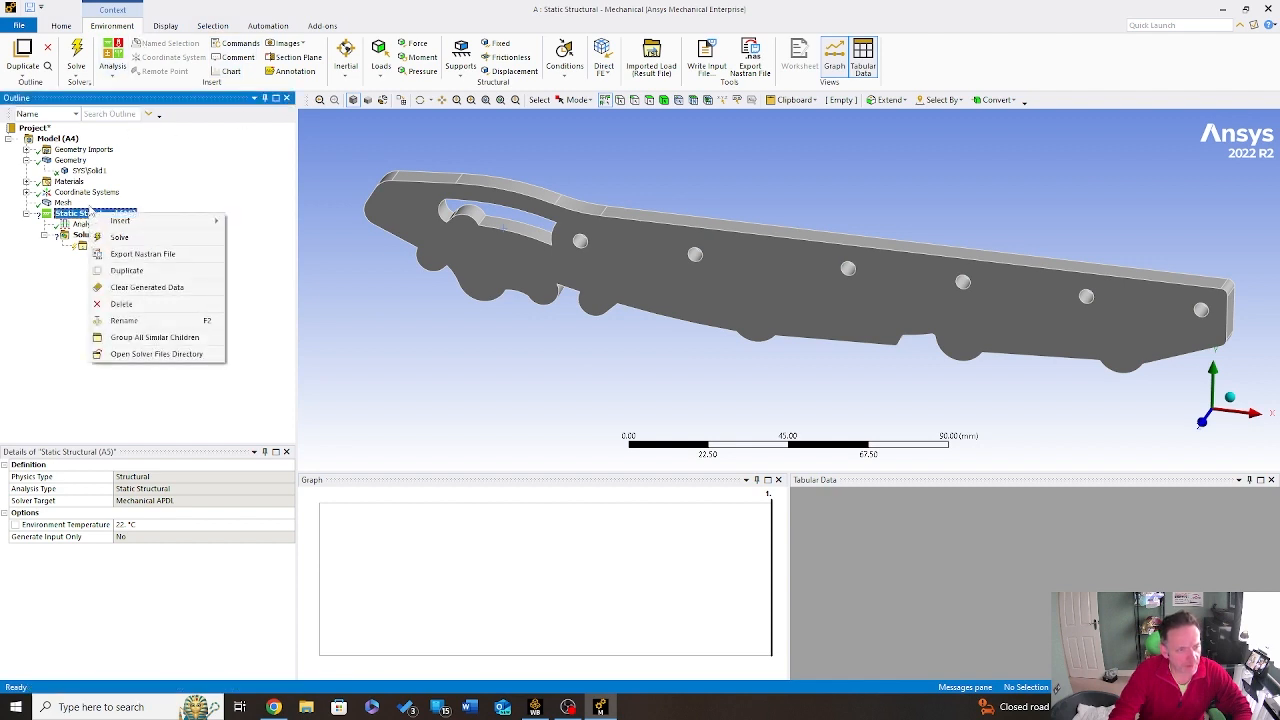
mouse_move(150, 220)
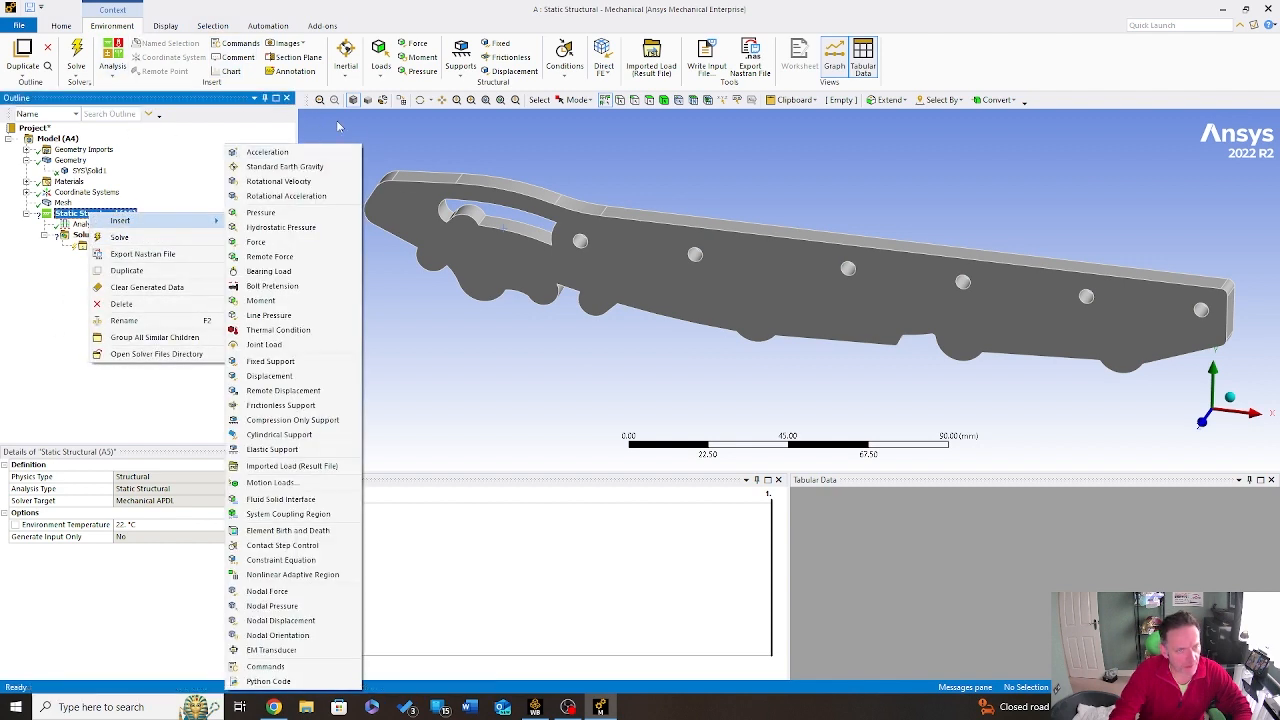
left_click(290, 361)
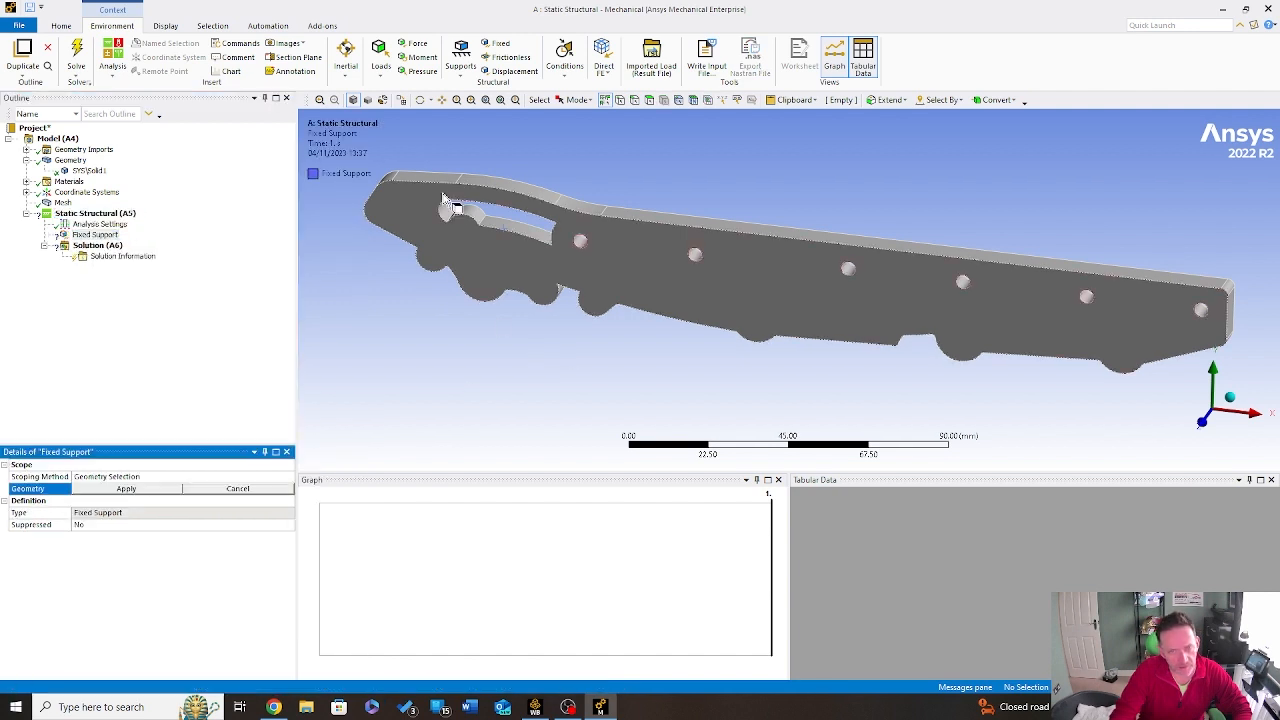
scroll(443, 197, "up", 10)
left_click(733, 298)
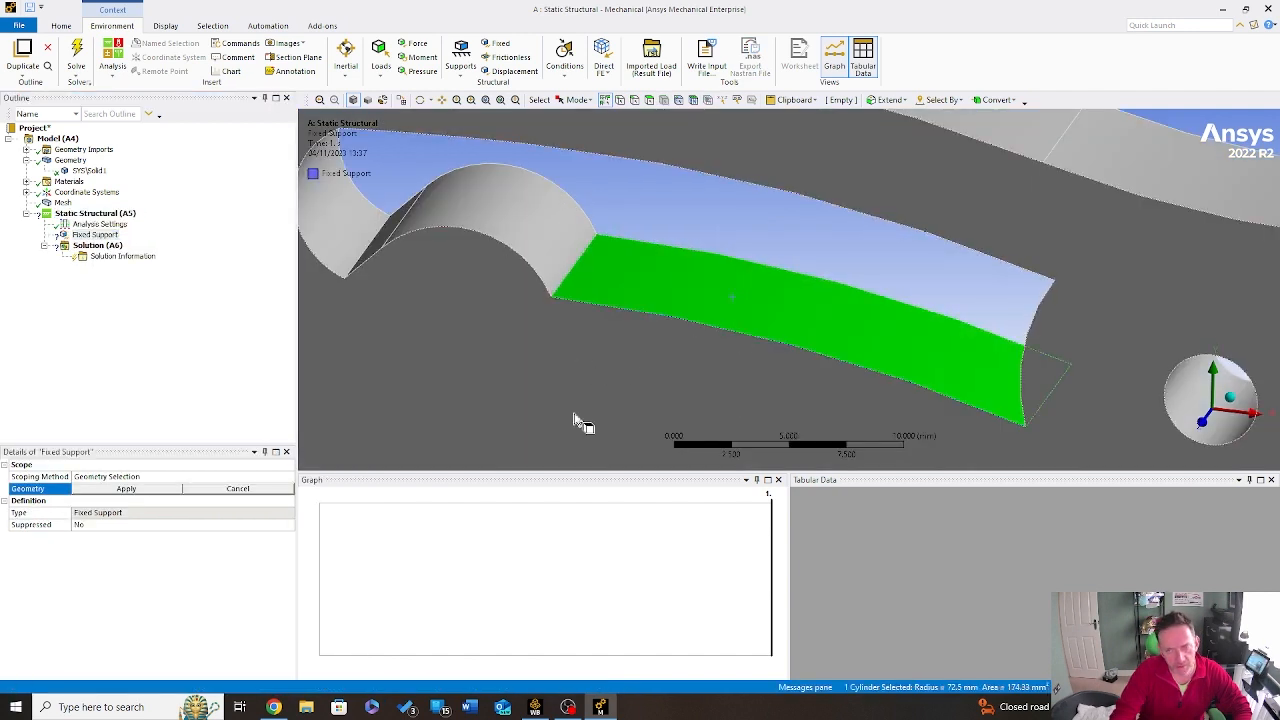
left_click(125, 488)
left_click(115, 497)
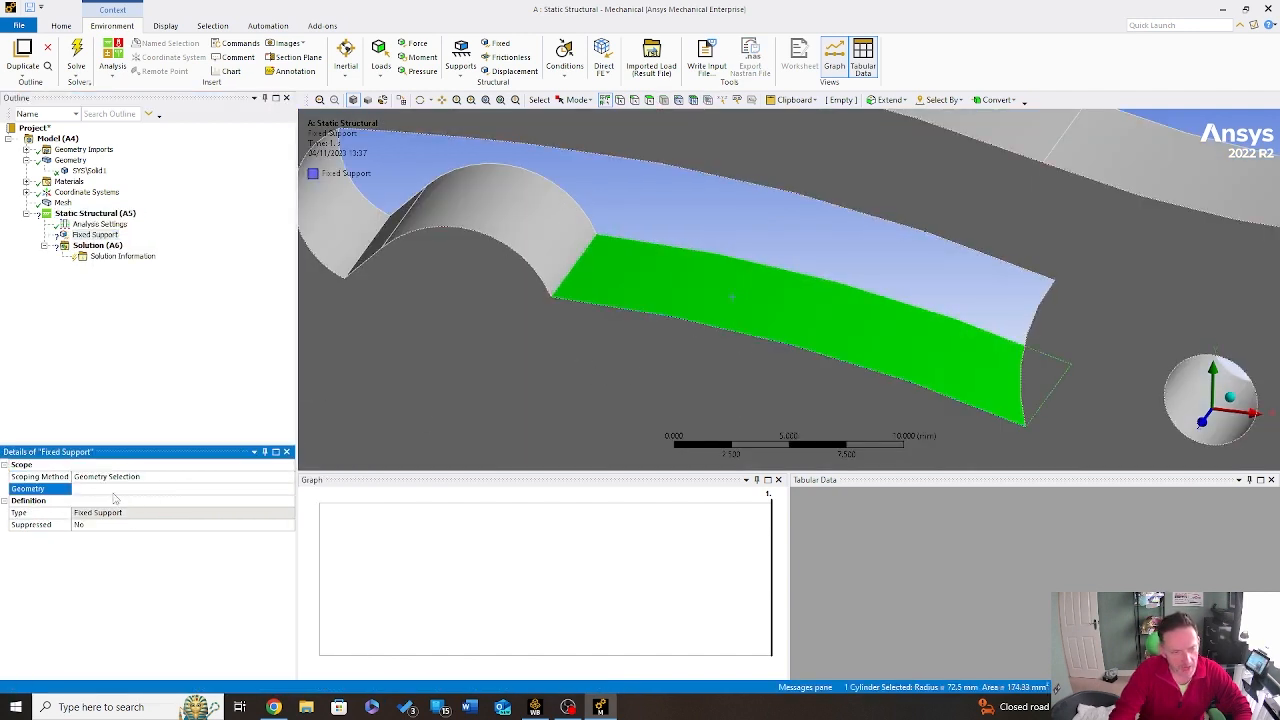
scroll(705, 415, "down", 10)
scroll(730, 385, "down", 5)
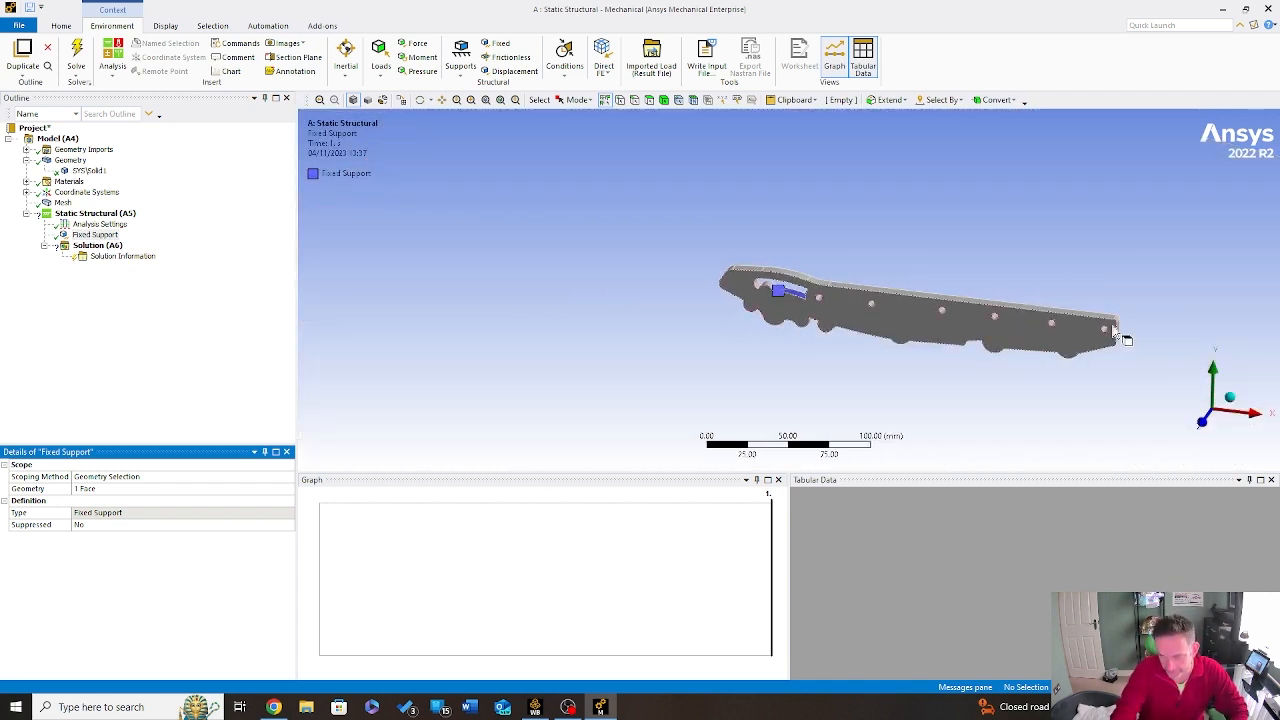
mouse_move(1068, 342)
middle_mouse_down()
mouse_move(1045, 355)
mouse_move(1070, 360)
middle_mouse_up()
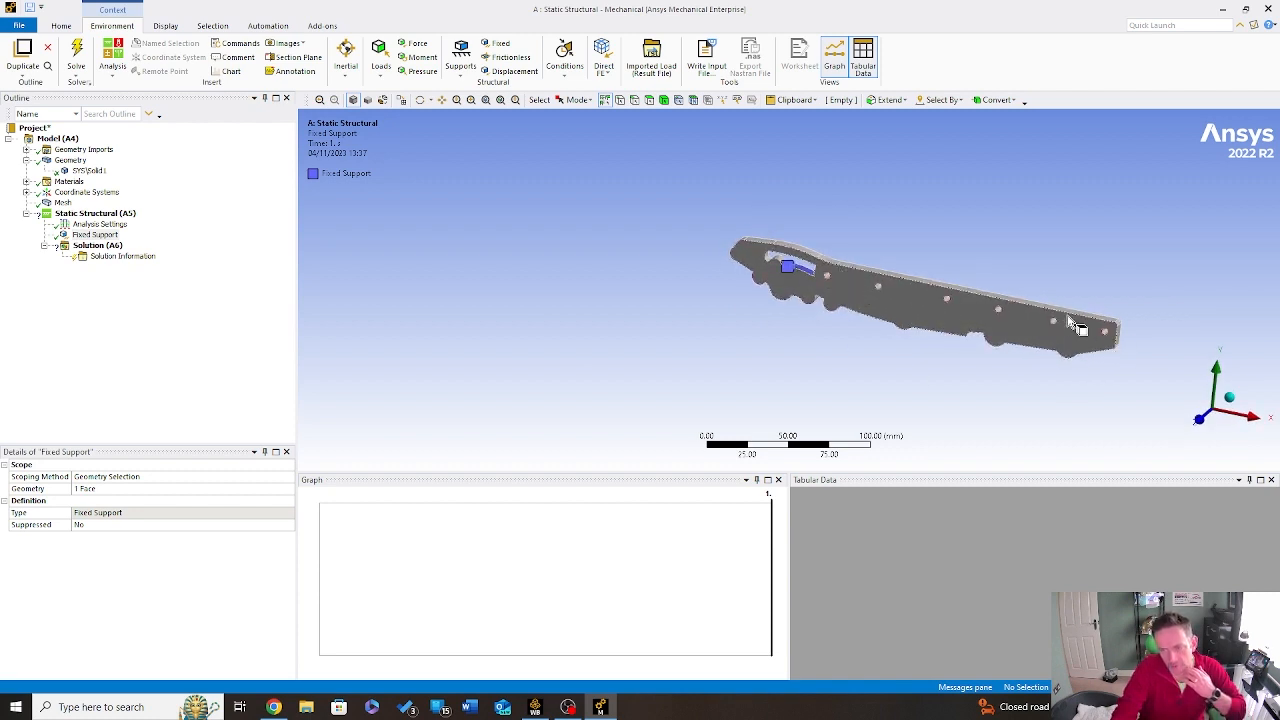
middle_click_drag(1097, 343, 1012, 303)
scroll(1150, 382, "up", 7)
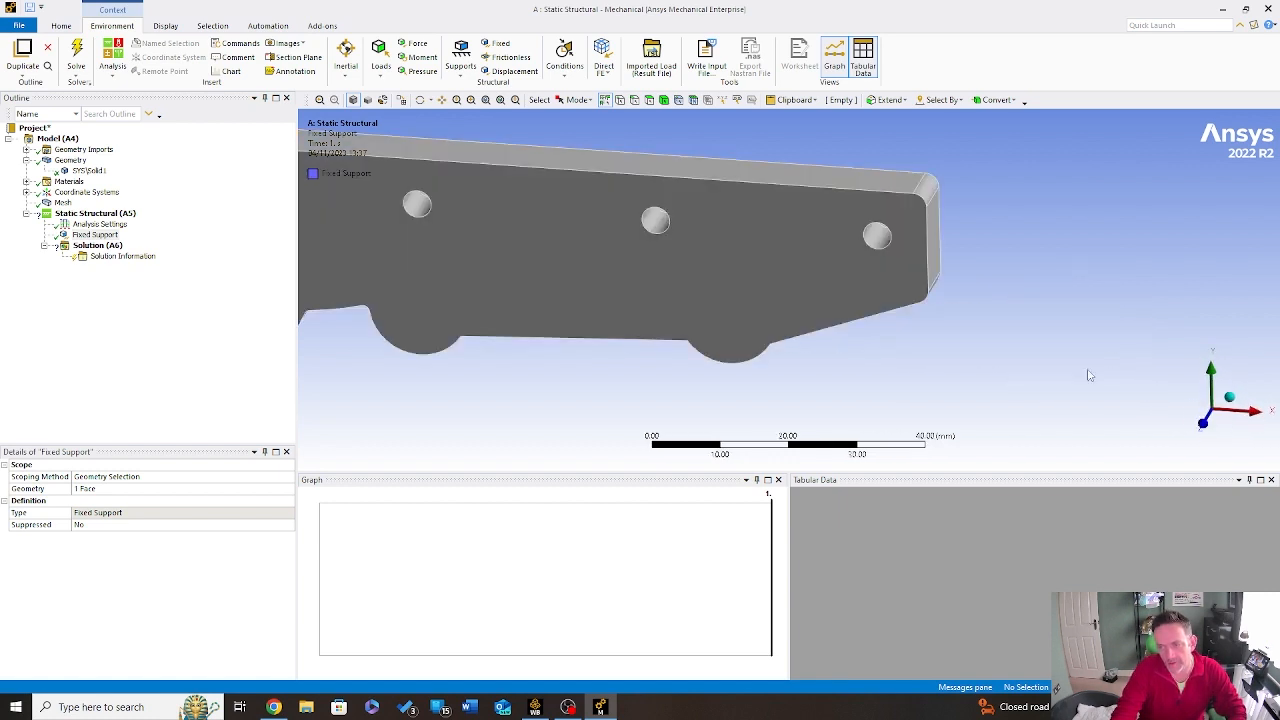
scroll(792, 310, "down", 7)
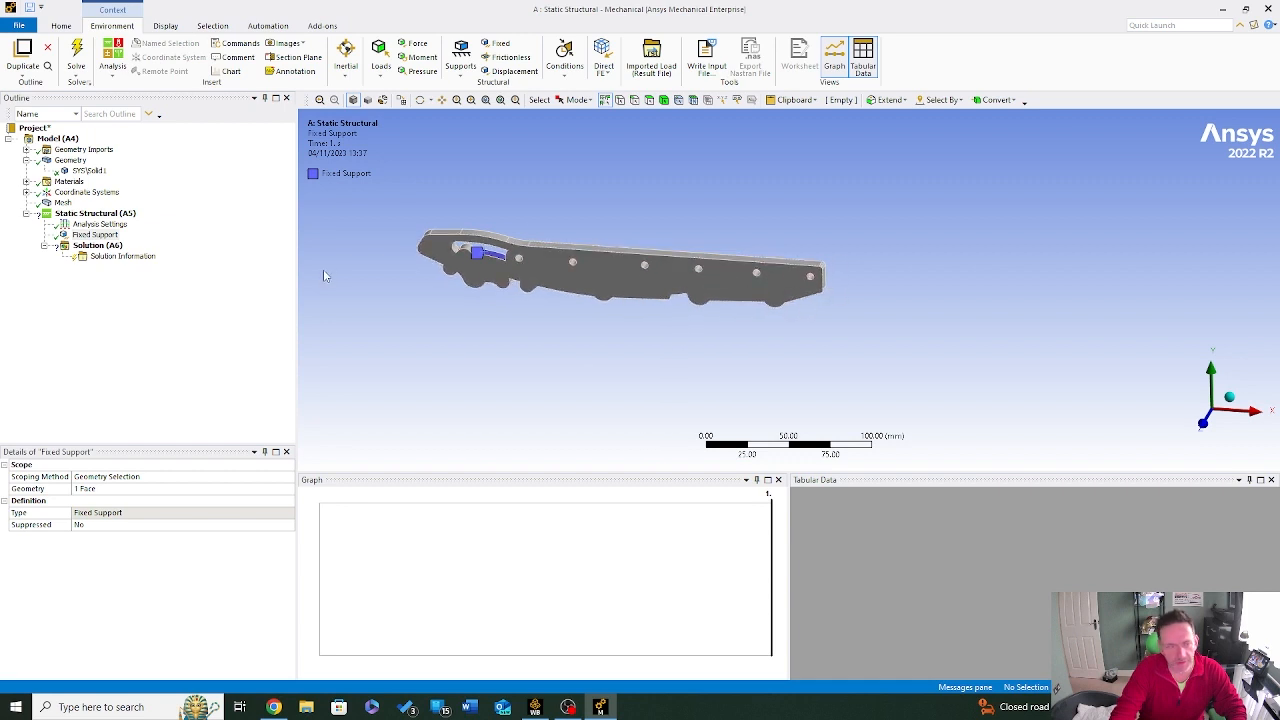
Step: Insert a Force in the Static Structural environment, scoped to the two hole faces nearest the plate end opposite the slot
left_click(110, 212)
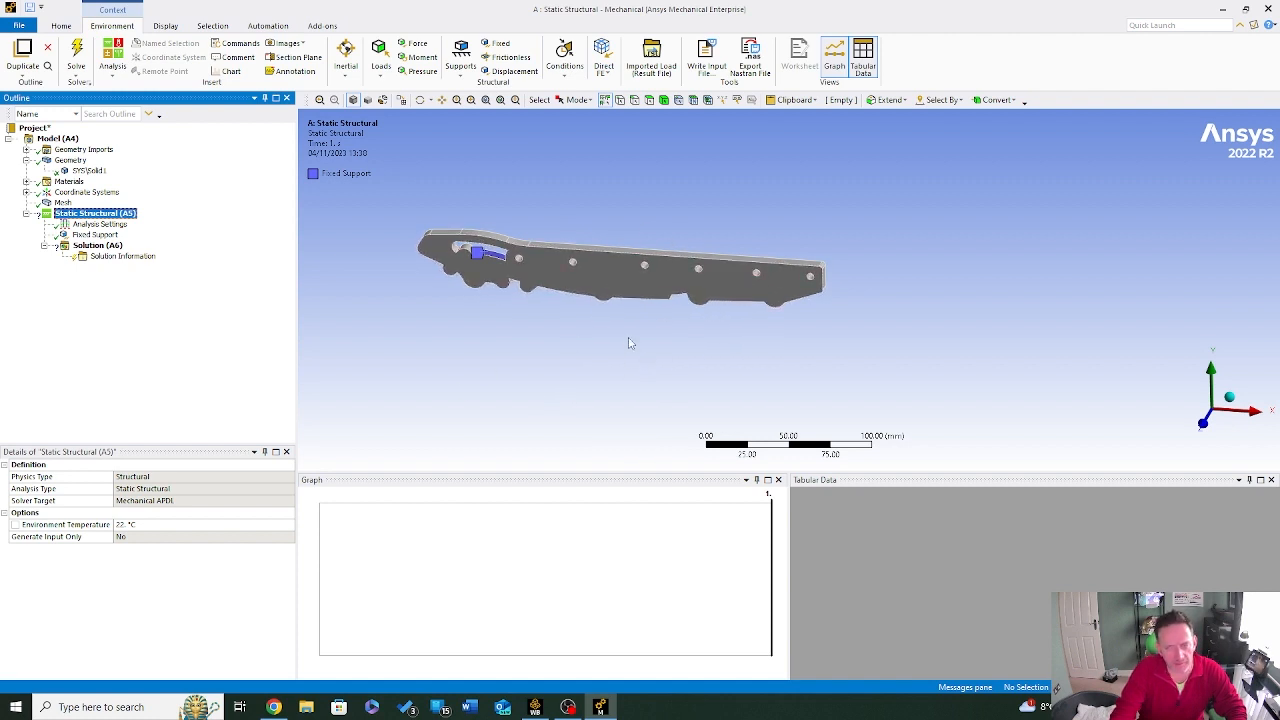
middle_click_drag(629, 343, 580, 290)
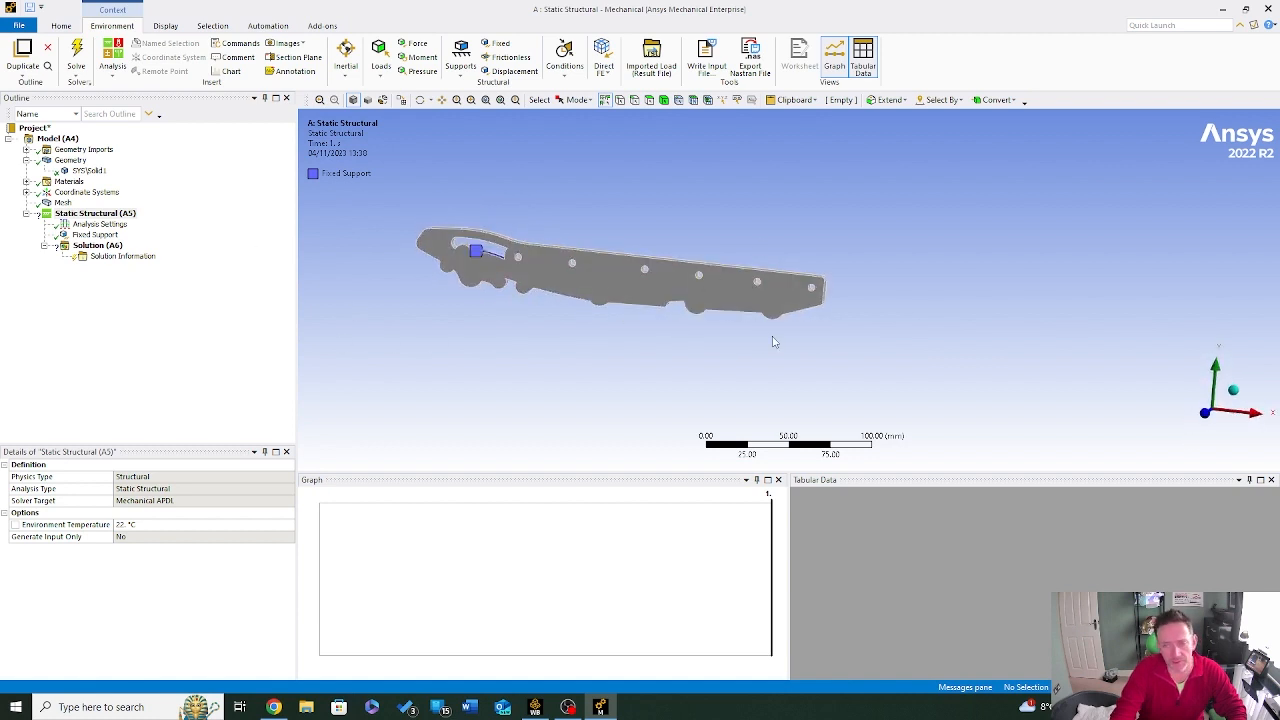
middle_click_drag(773, 342, 766, 320)
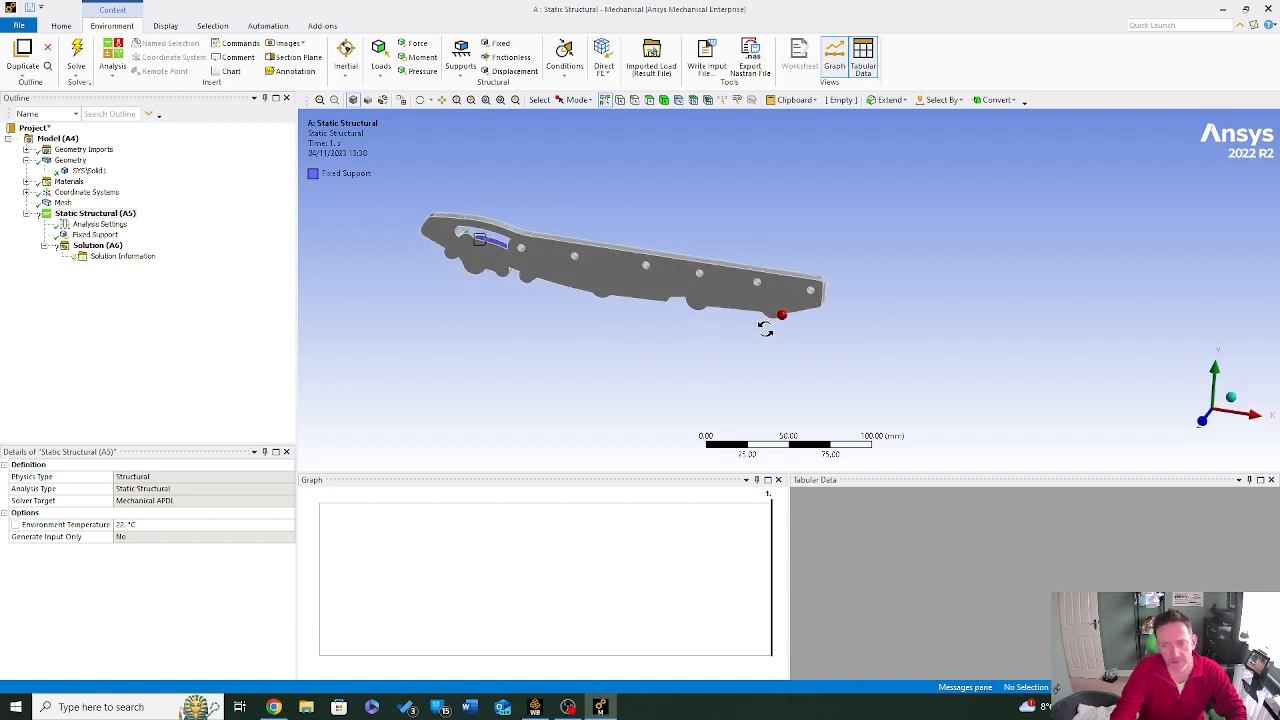
left_click(417, 47)
scroll(719, 225, "up", 5)
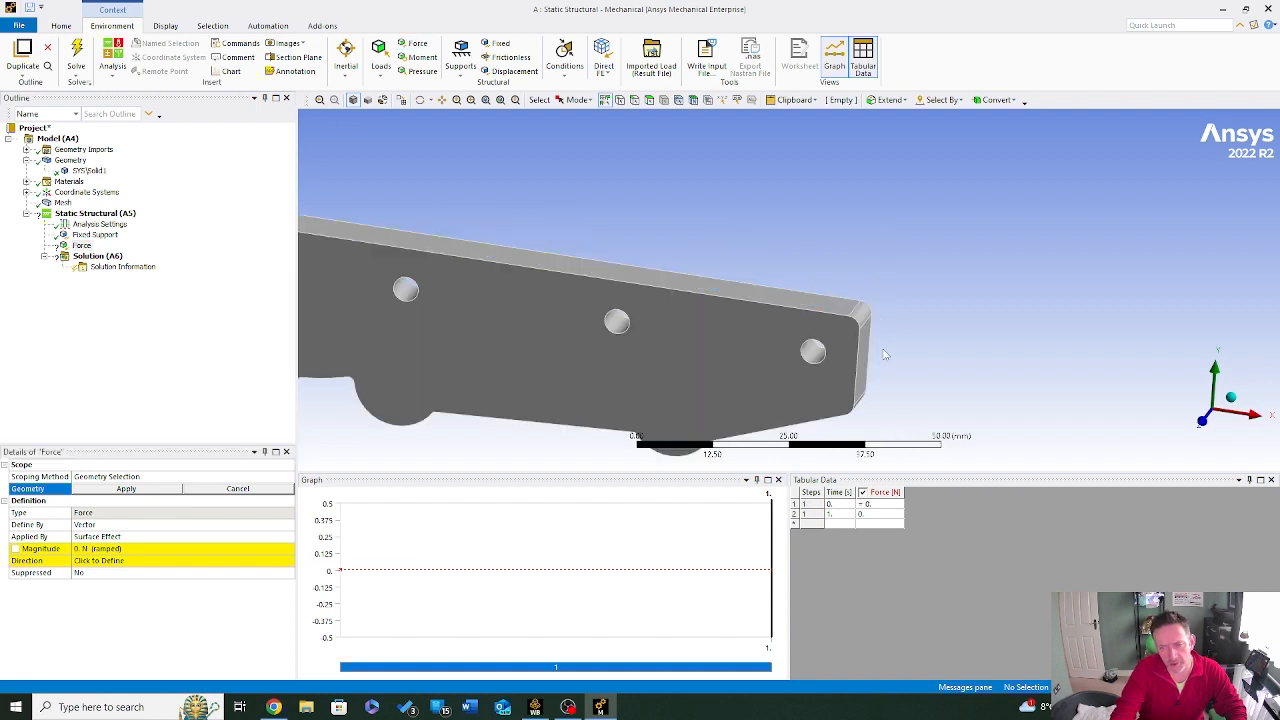
left_click(624, 333)
left_click(816, 354, "ctrl")
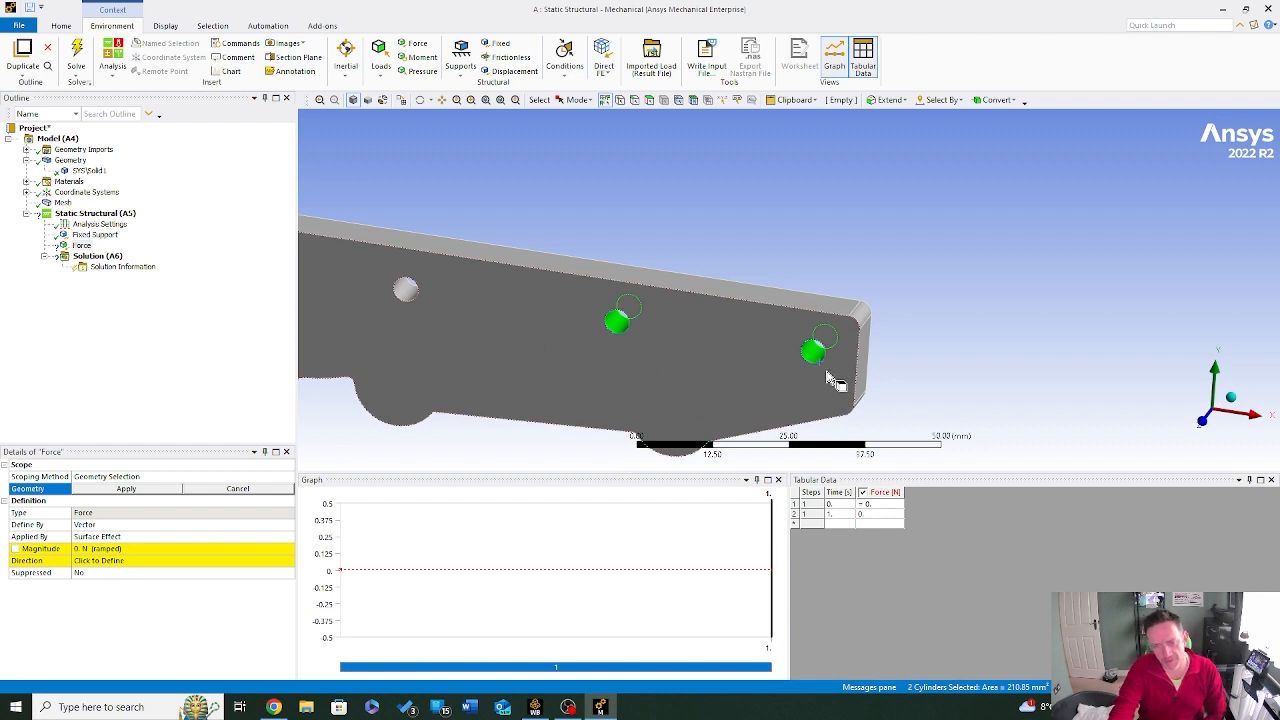
left_click(127, 489)
key("F7")
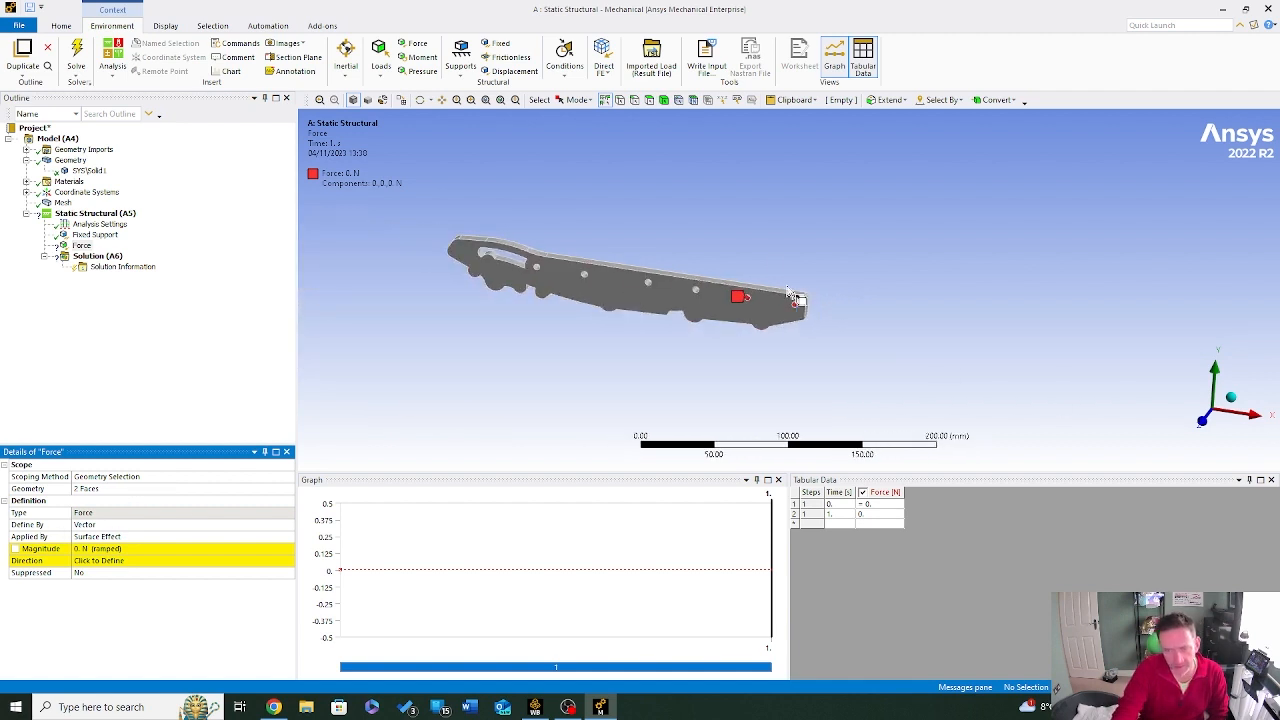
Step: Define the force by Components in the Global Coordinate System with a Y component of -147.15 N
left_click(158, 525)
left_click(288, 527)
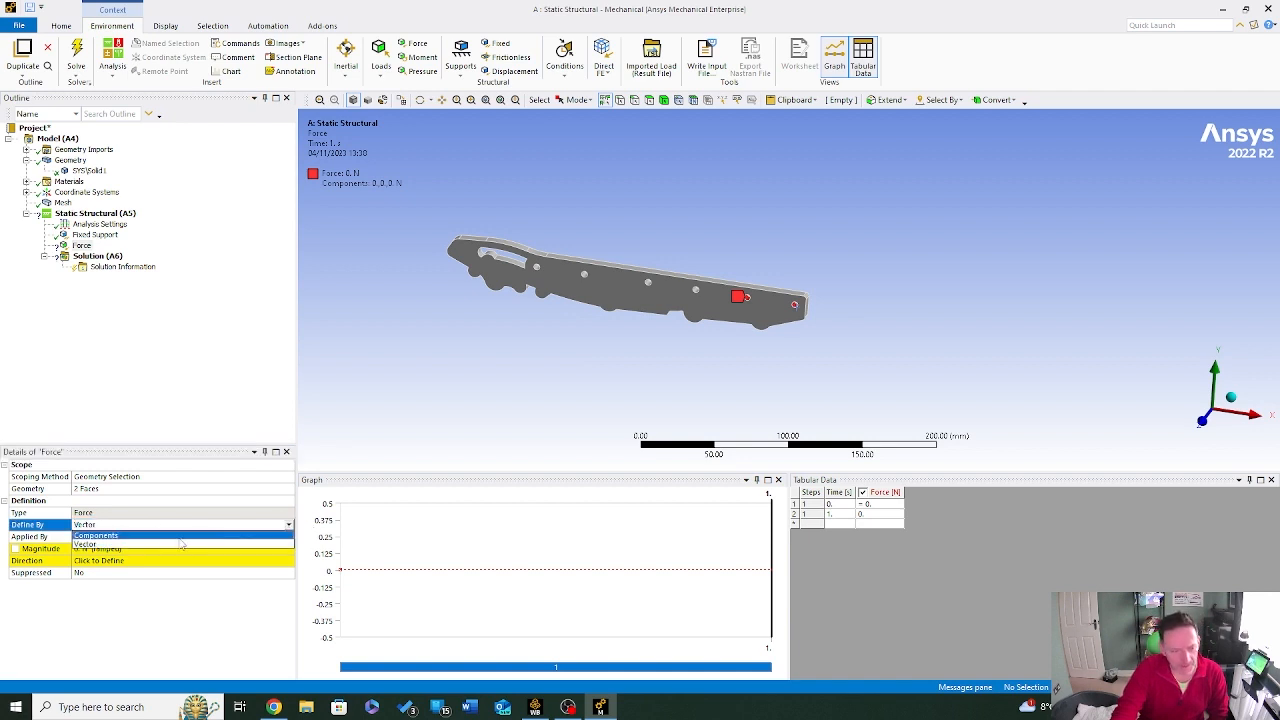
left_click(183, 548)
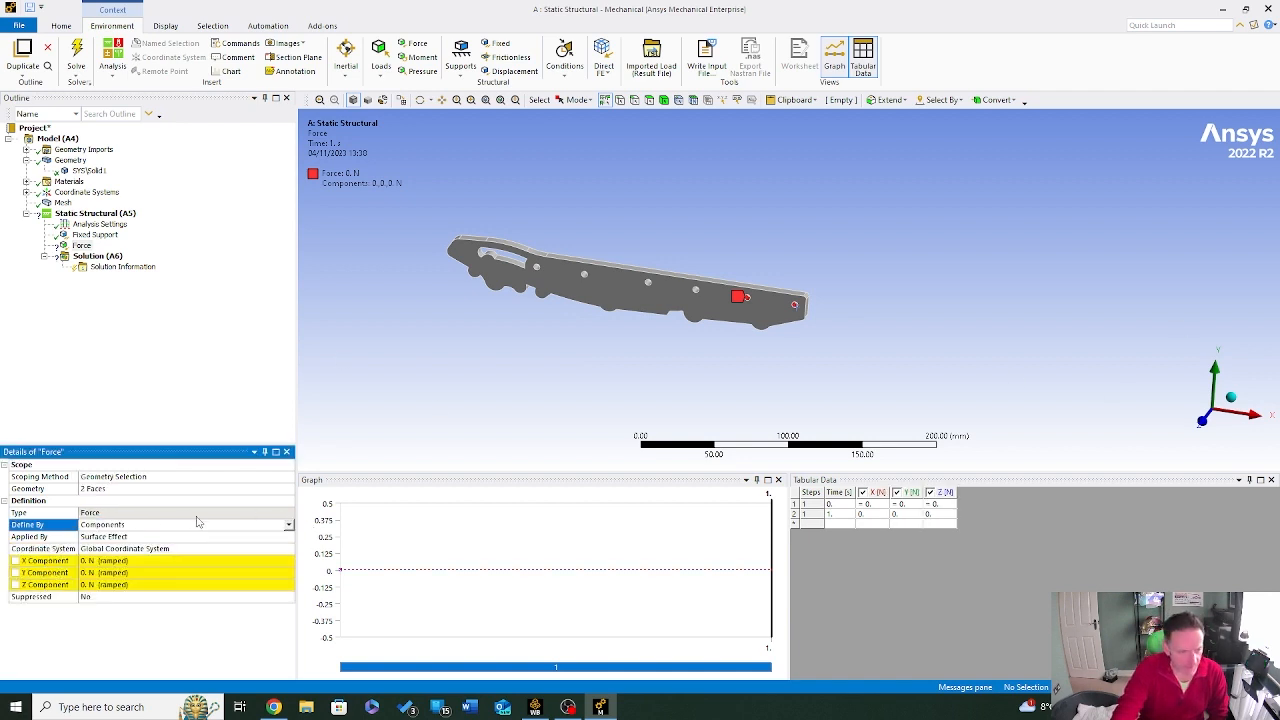
left_click(110, 573)
type("8")
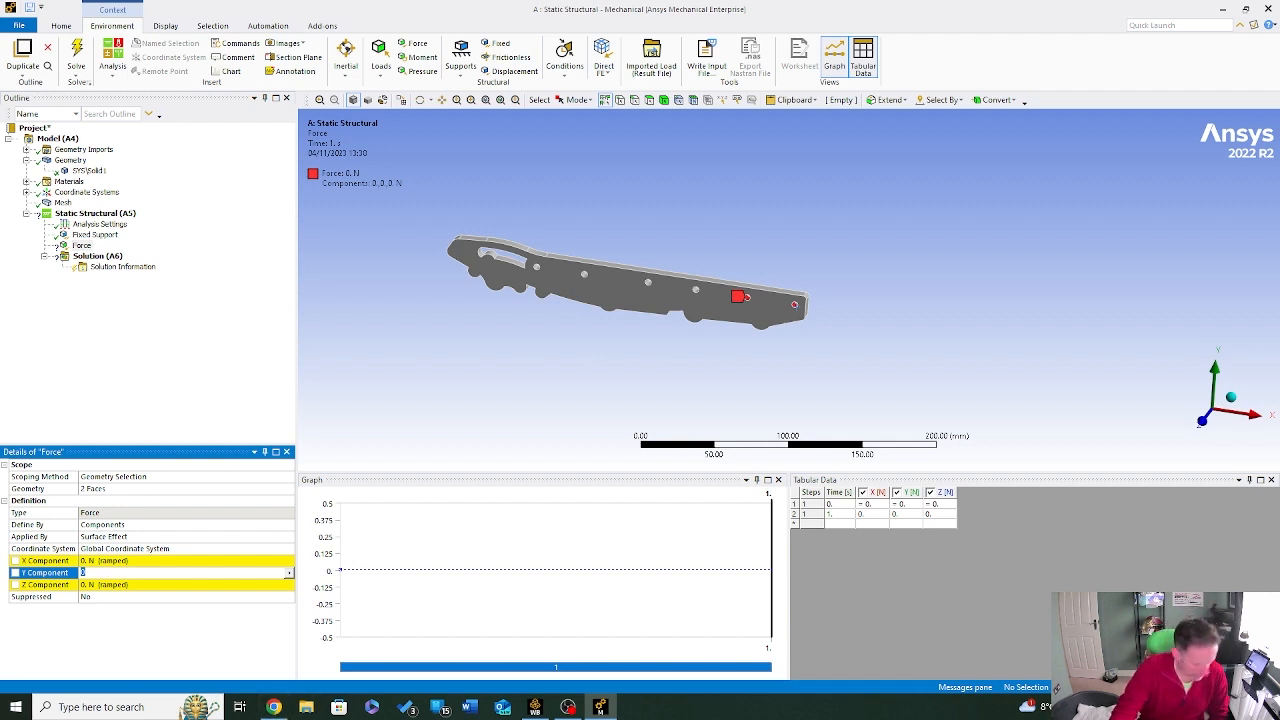
key("XF86Calculator")
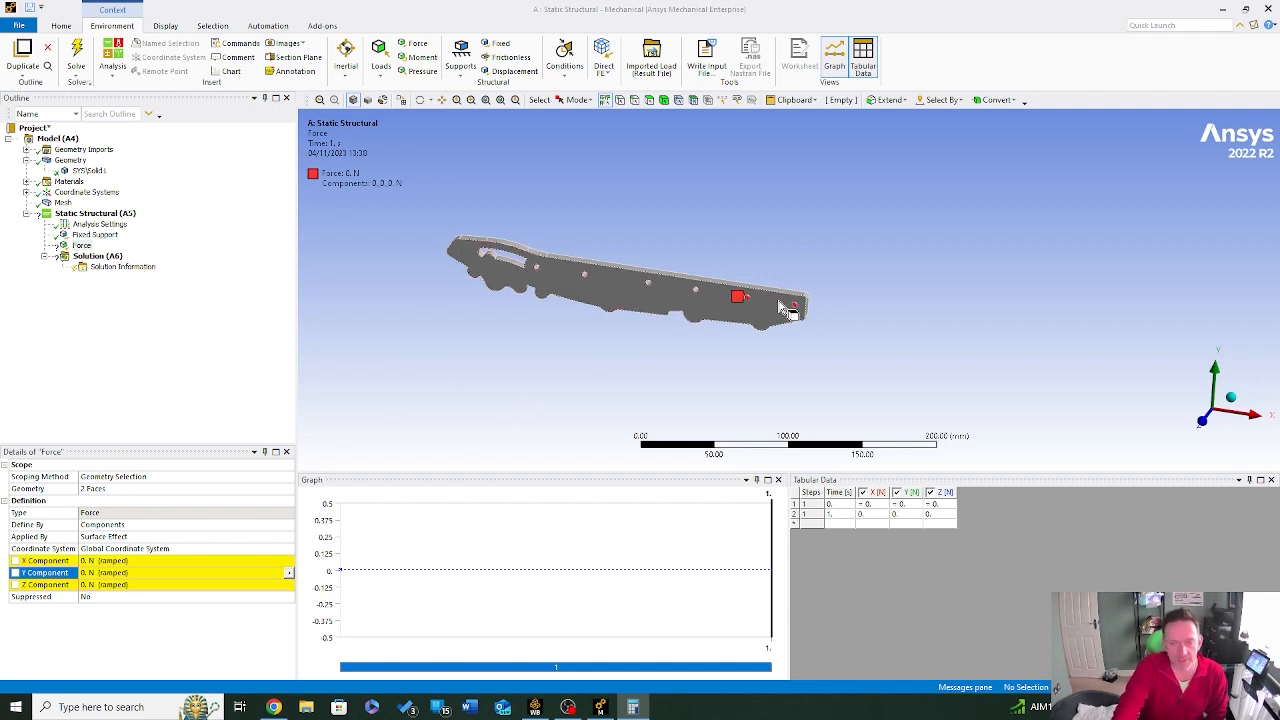
scroll(789, 300, "up", 5)
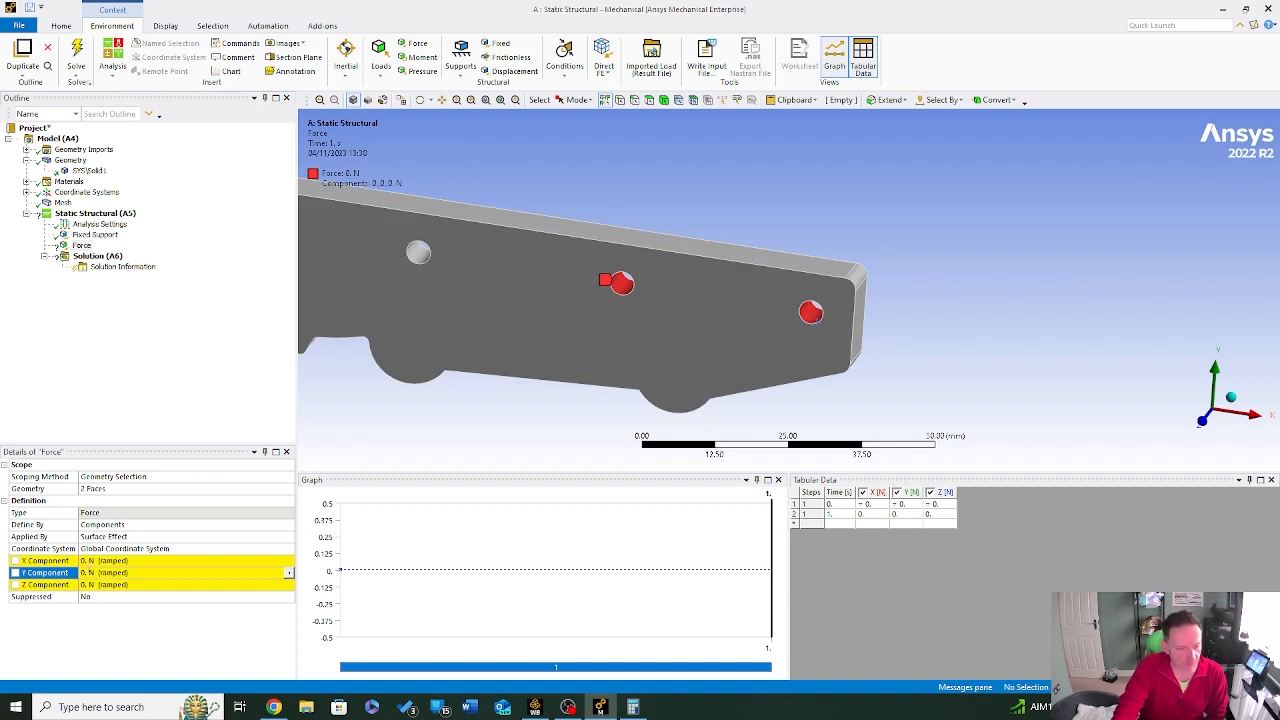
left_click(93, 572)
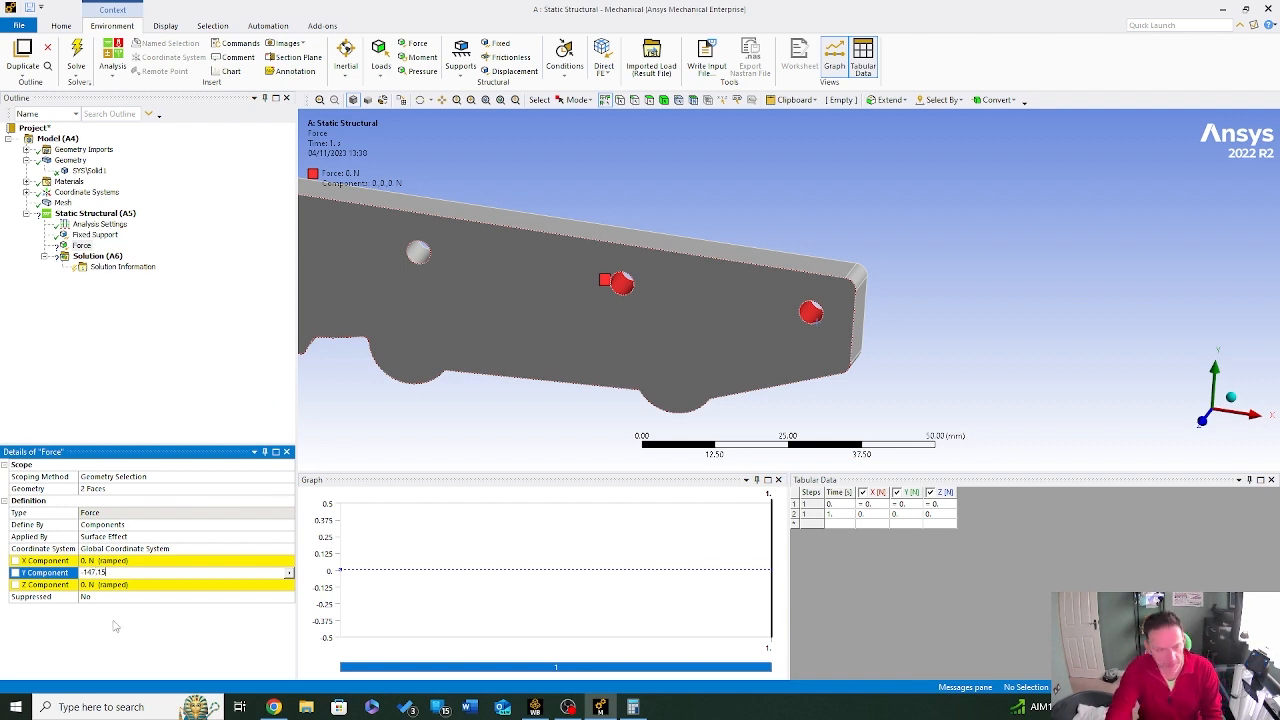
key("Return")
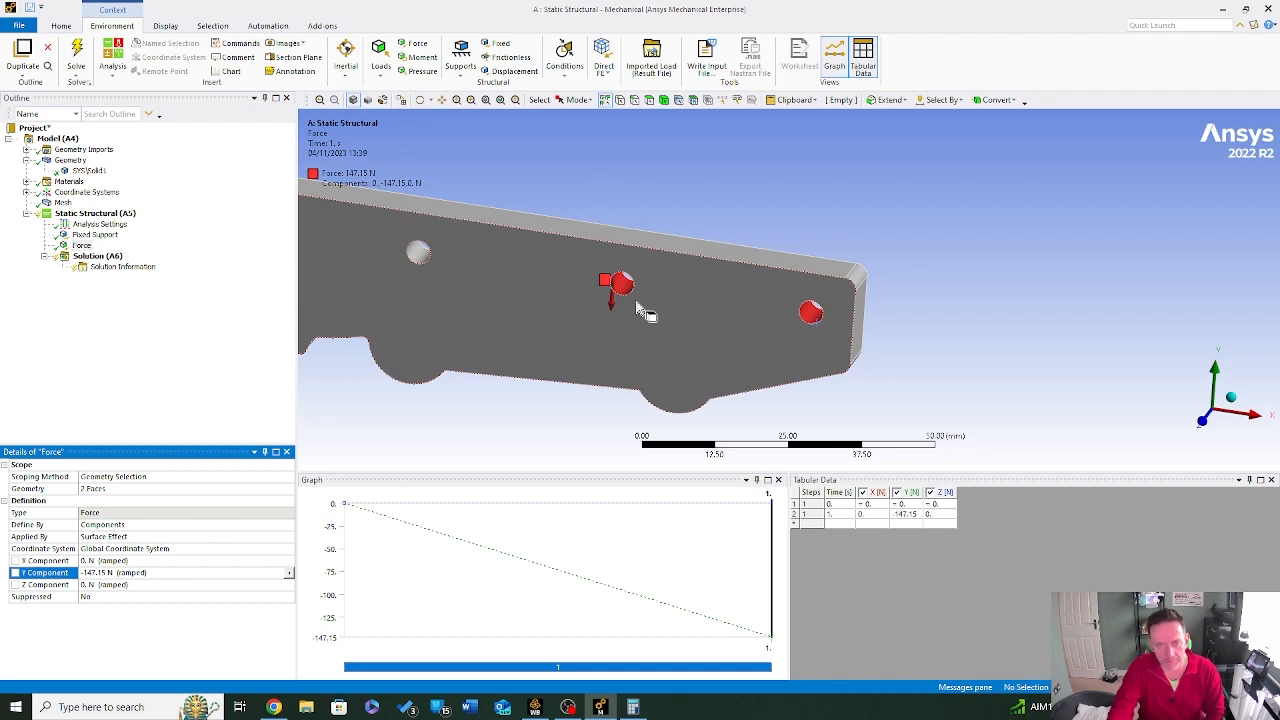
middle_click_drag(646, 313, 601, 297)
scroll(560, 305, "down", 5)
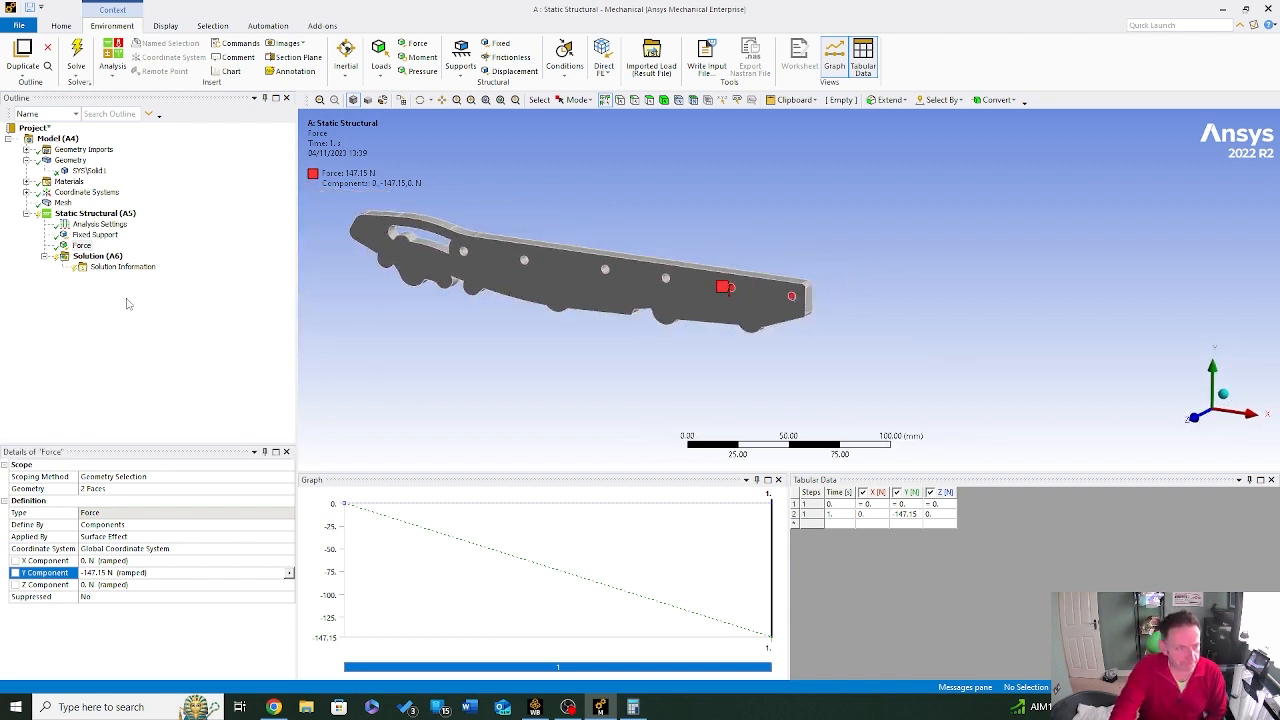
left_click(106, 214)
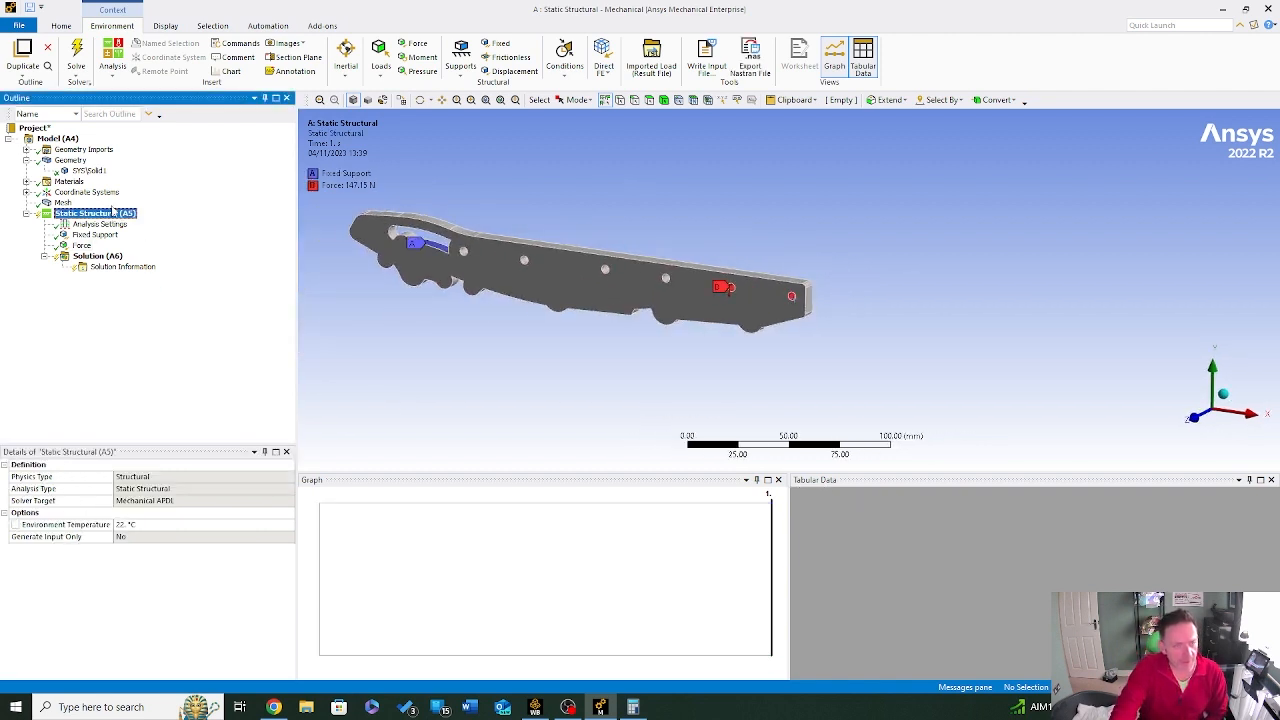
right_click(117, 216)
mouse_move(150, 217)
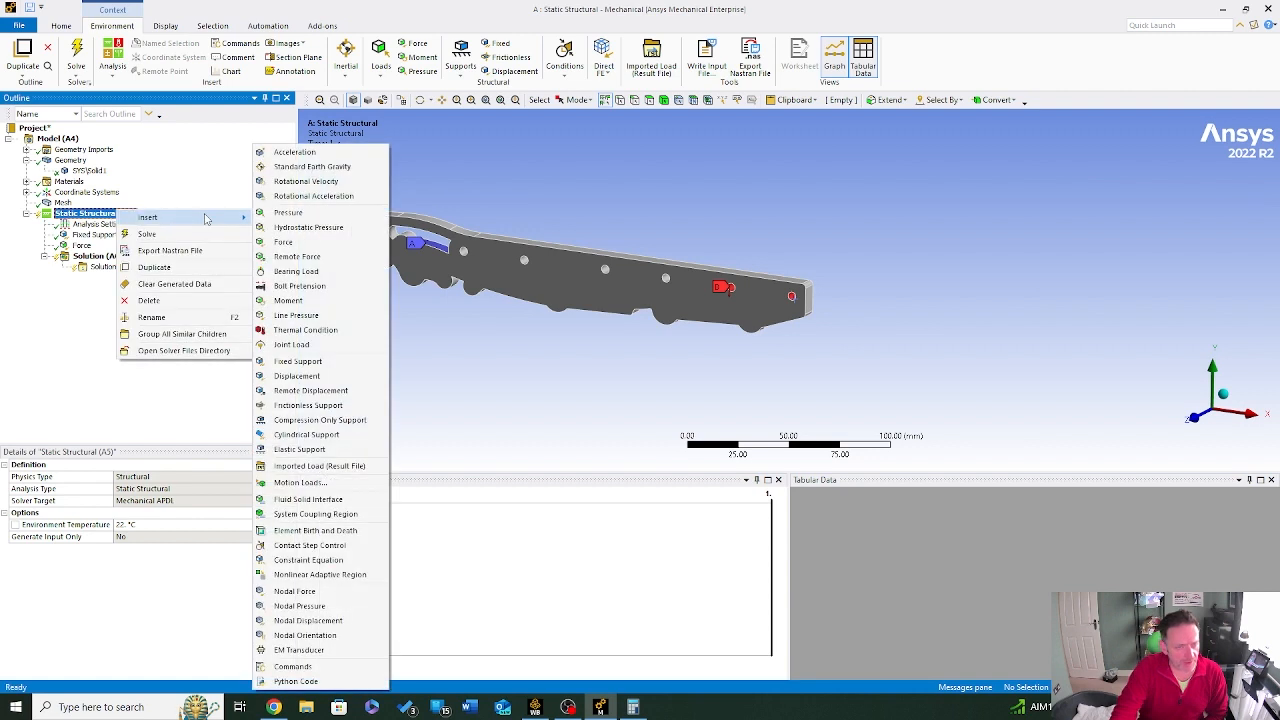
left_click(70, 361)
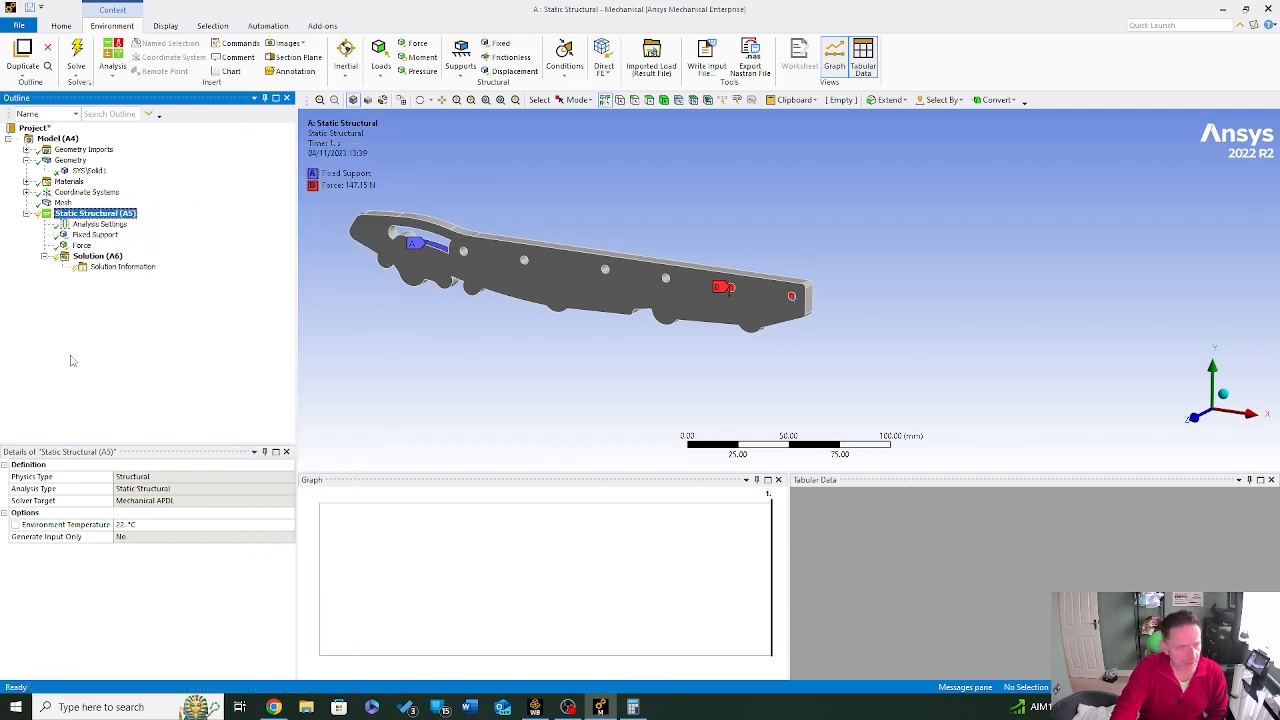
Step: Insert a Total Deformation result under the Solution
left_click(104, 257)
right_click(108, 258)
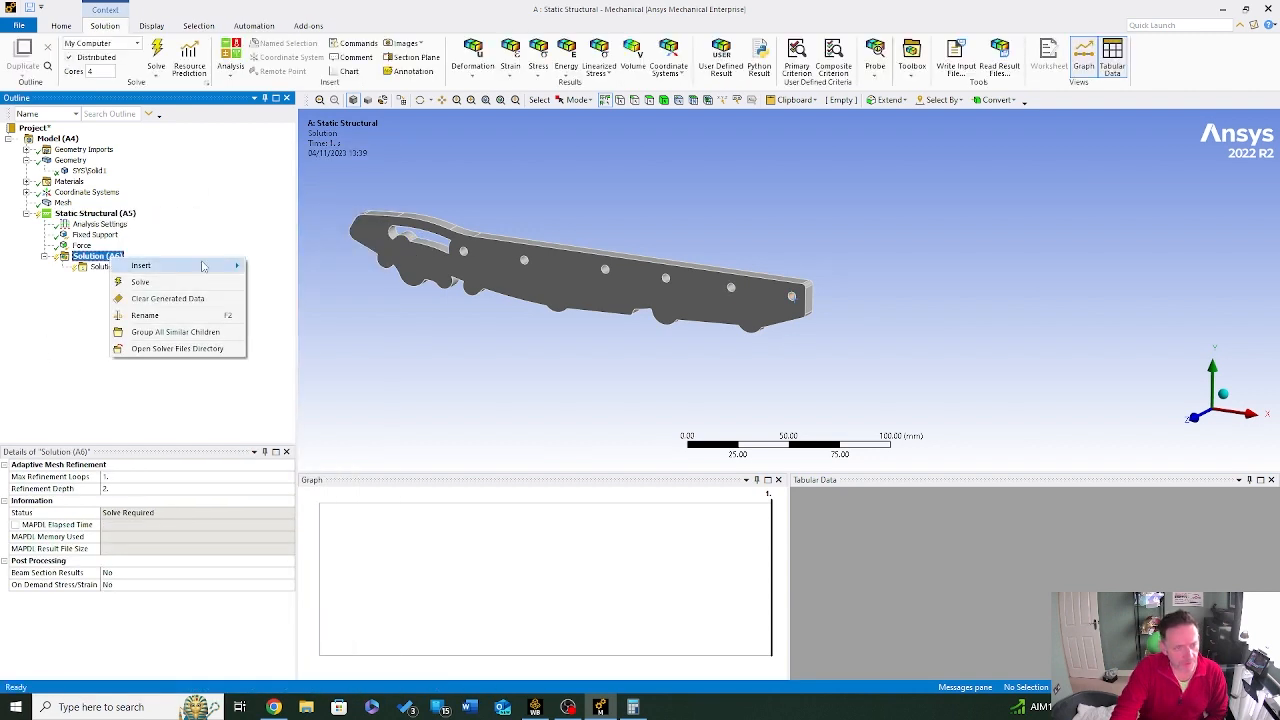
mouse_move(150, 265)
mouse_move(349, 268)
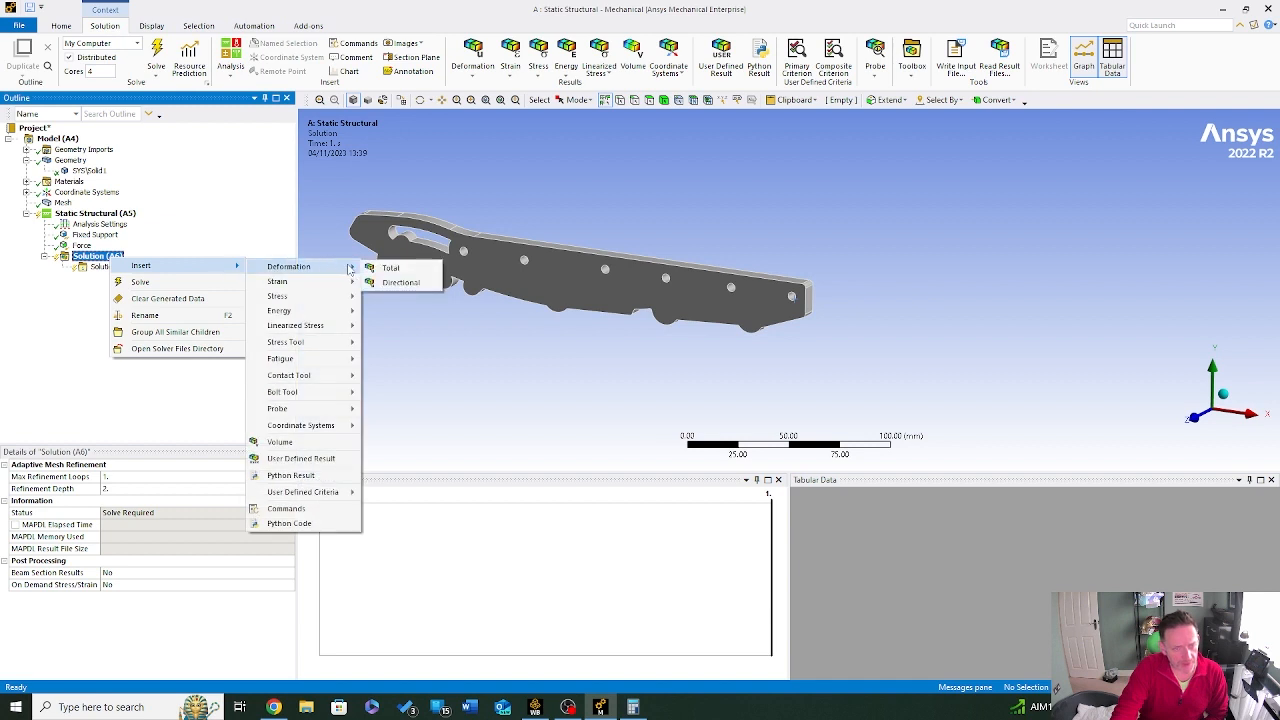
left_click(402, 275)
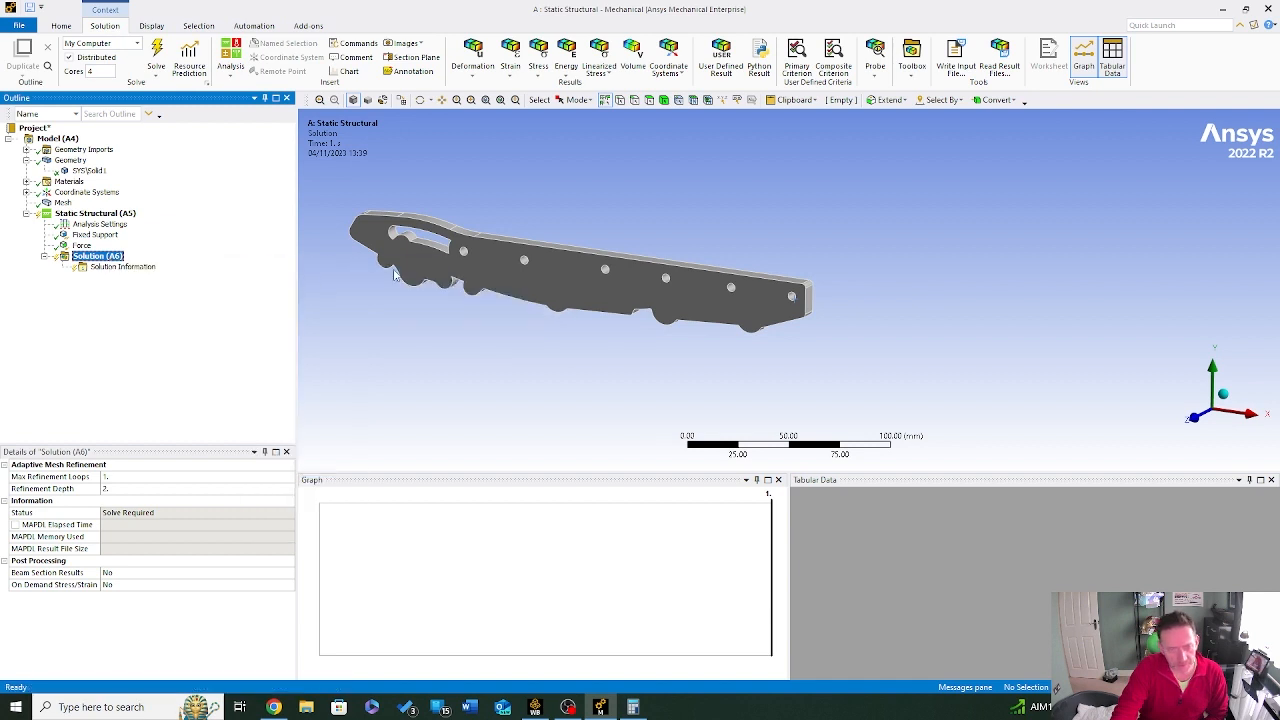
Step: Insert an Equivalent (von-Mises) Stress result under the Solution and solve the analysis
left_click(104, 257)
right_click(104, 257)
mouse_move(136, 263)
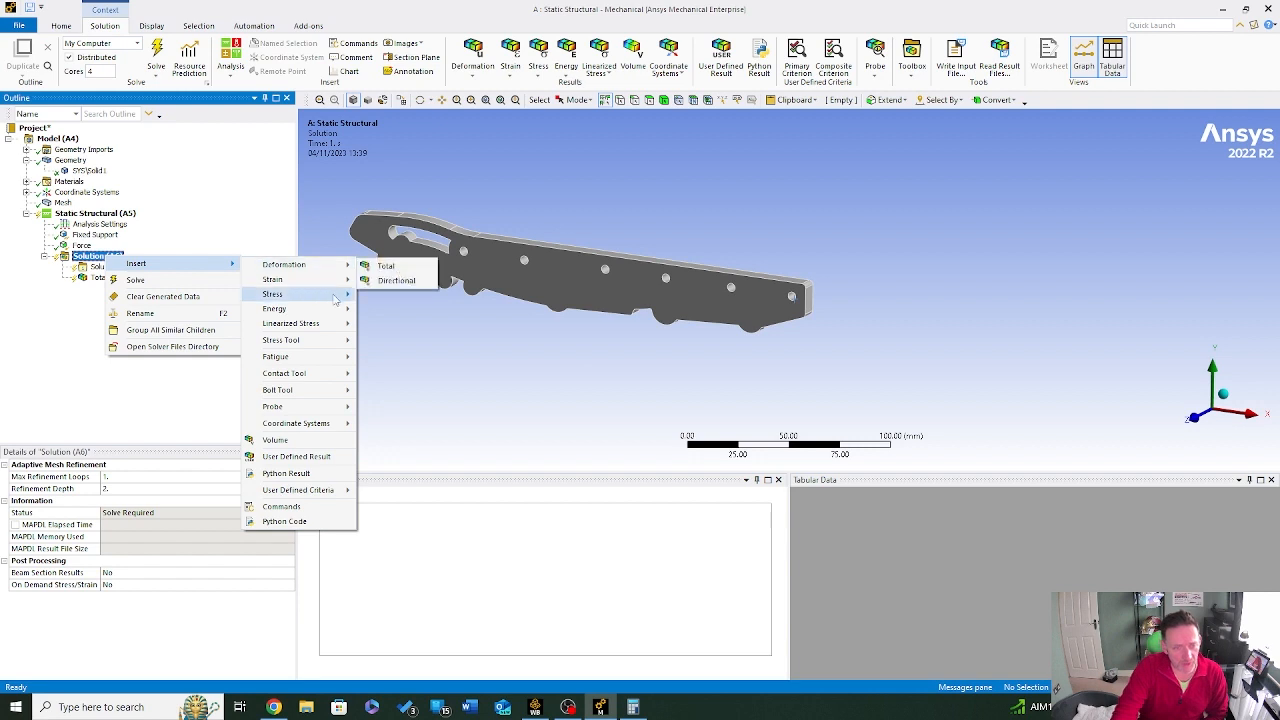
mouse_move(335, 298)
left_click(468, 297)
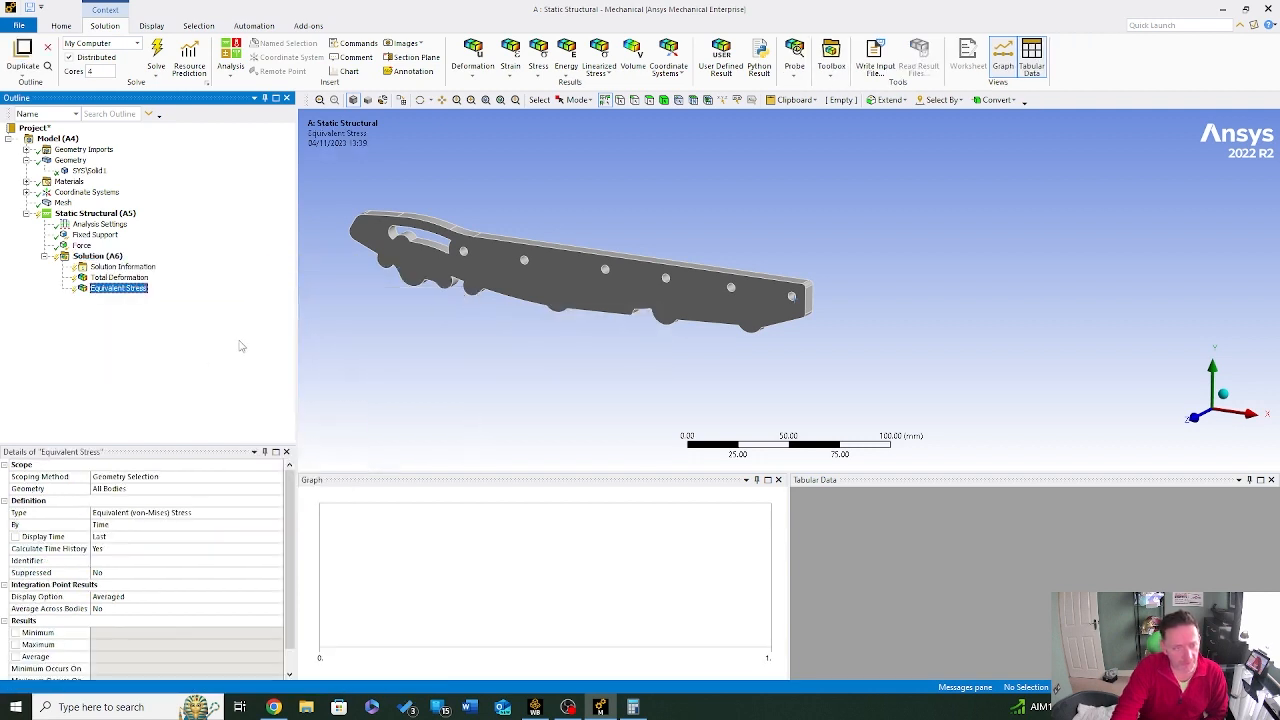
left_click(156, 58)
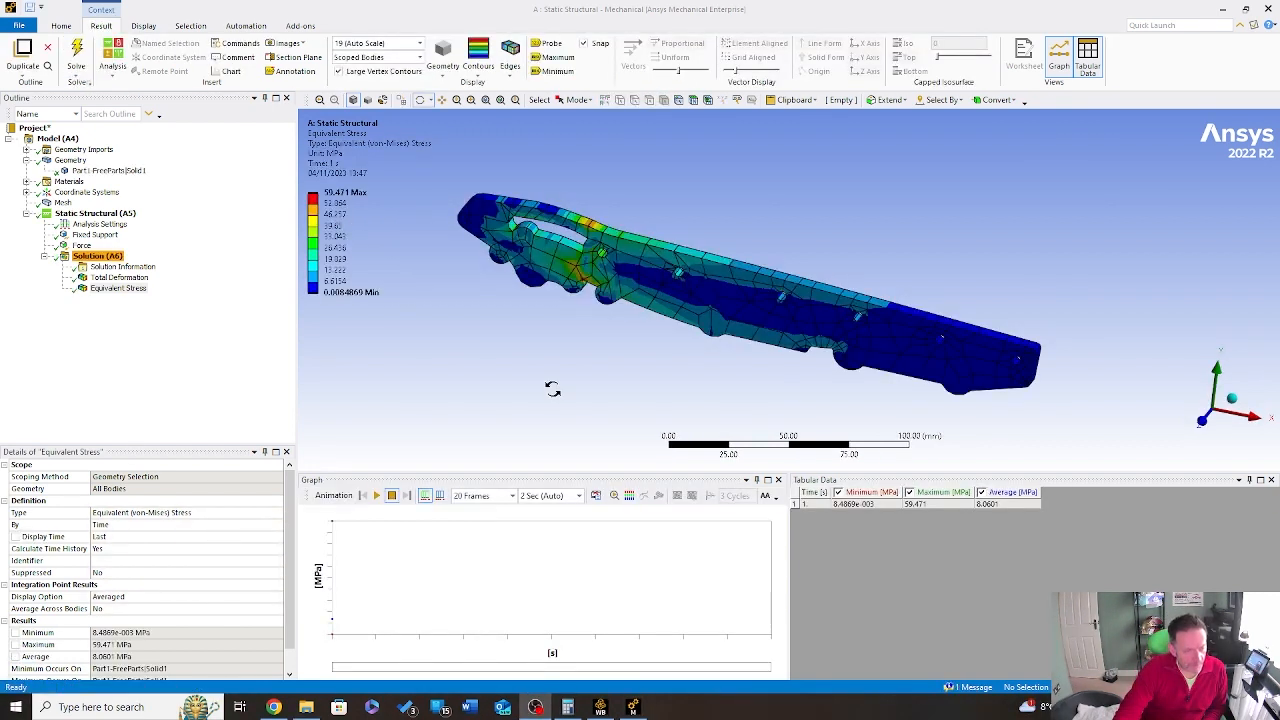
Step: Hide the element edges on the plate's Equivalent Stress contour plot
mouse_move(616, 278)
left_mouse_down()
mouse_move(543, 263)
mouse_move(671, 266)
mouse_move(626, 280)
left_mouse_up()
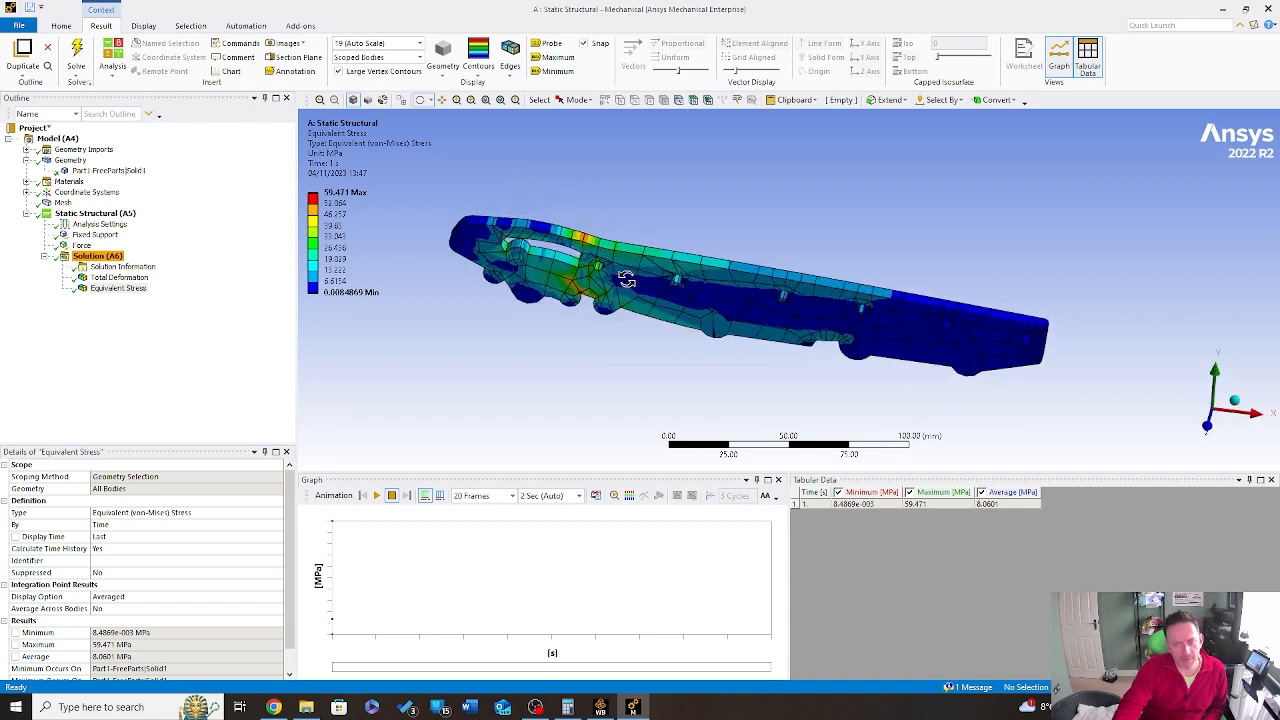
right_click_drag(460, 202, 1126, 424)
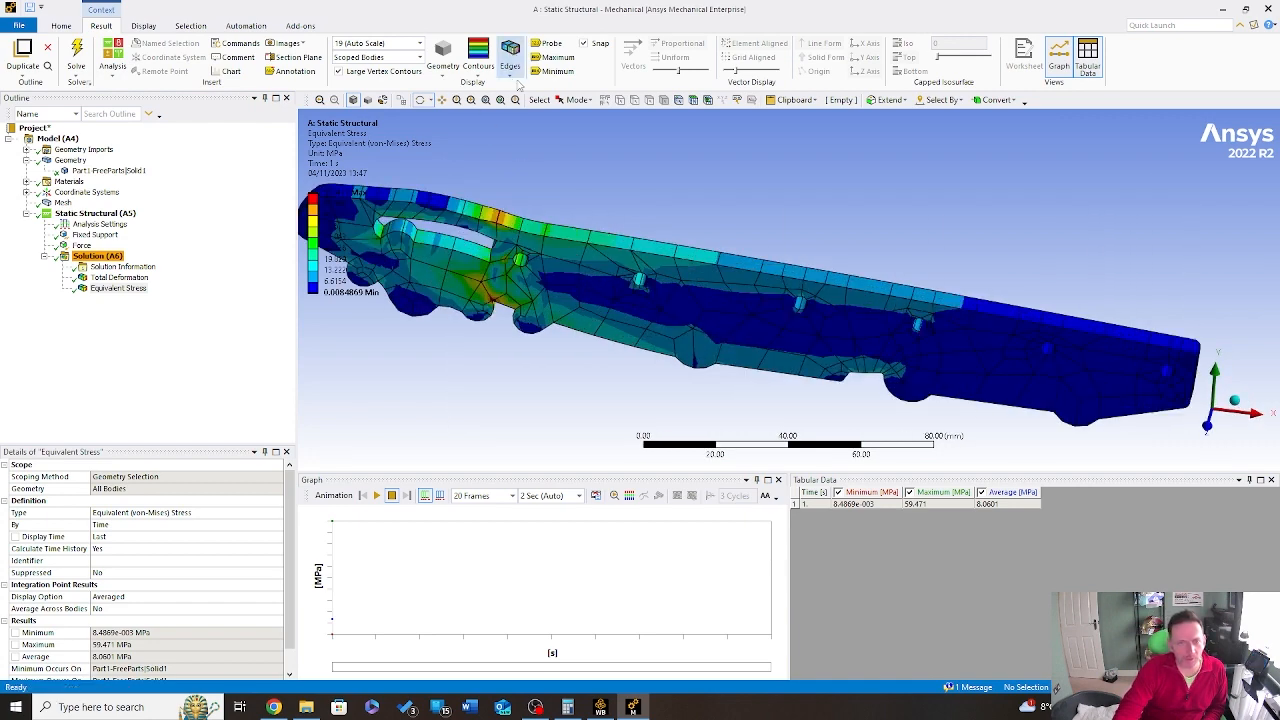
left_click_drag(565, 310, 566, 273)
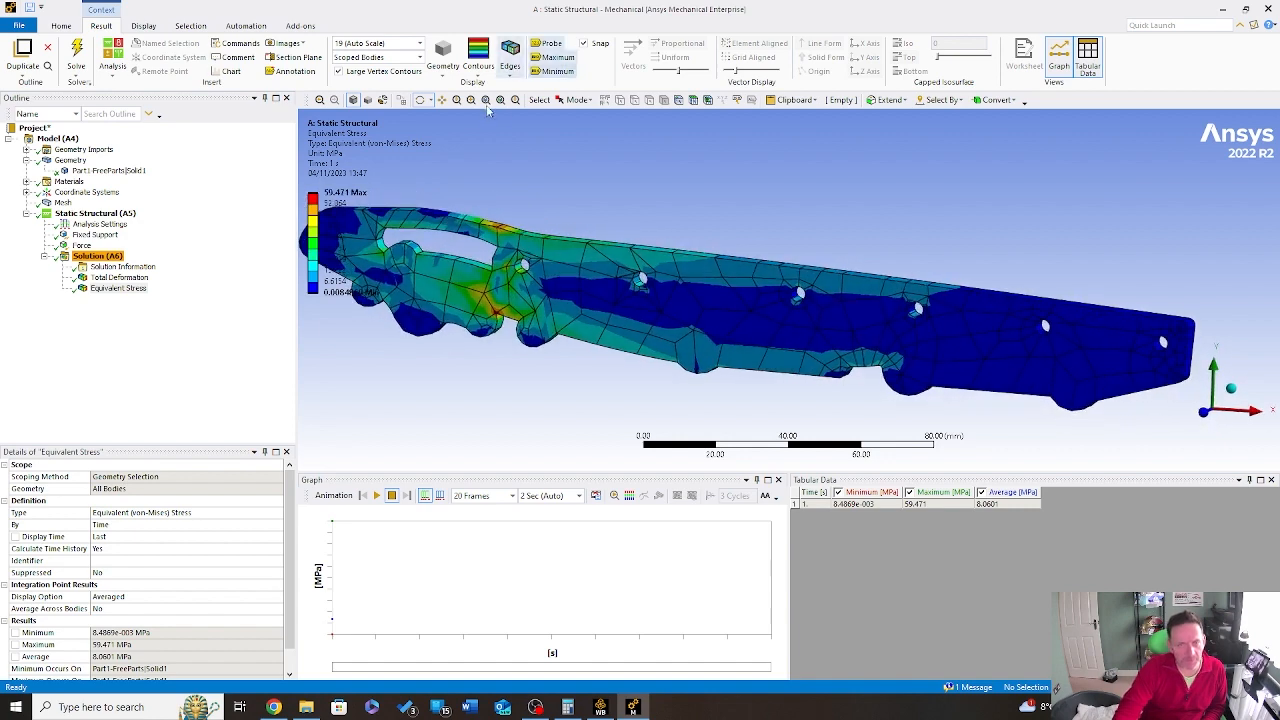
left_click(511, 55)
left_click(561, 91)
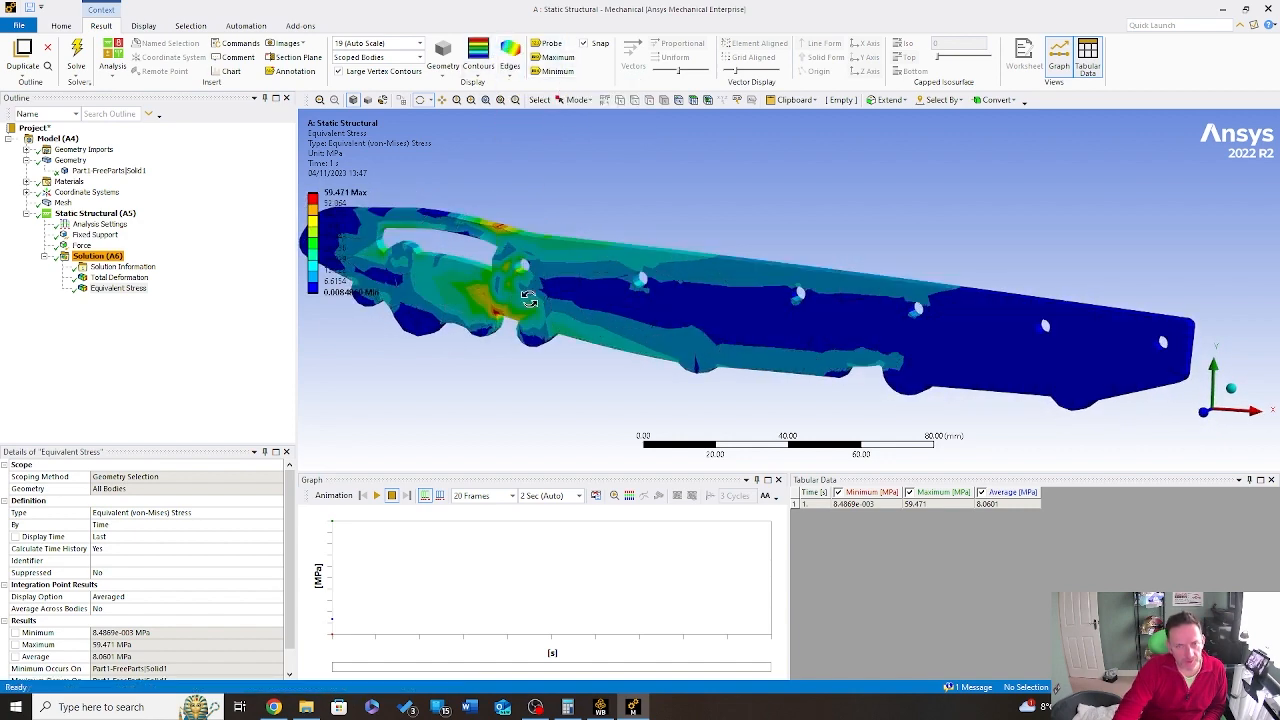
Step: Examine the Equivalent Stress distribution around the slot, the lower notch and the rest of the plate against the colour legend
right_click_drag(440, 206, 580, 368)
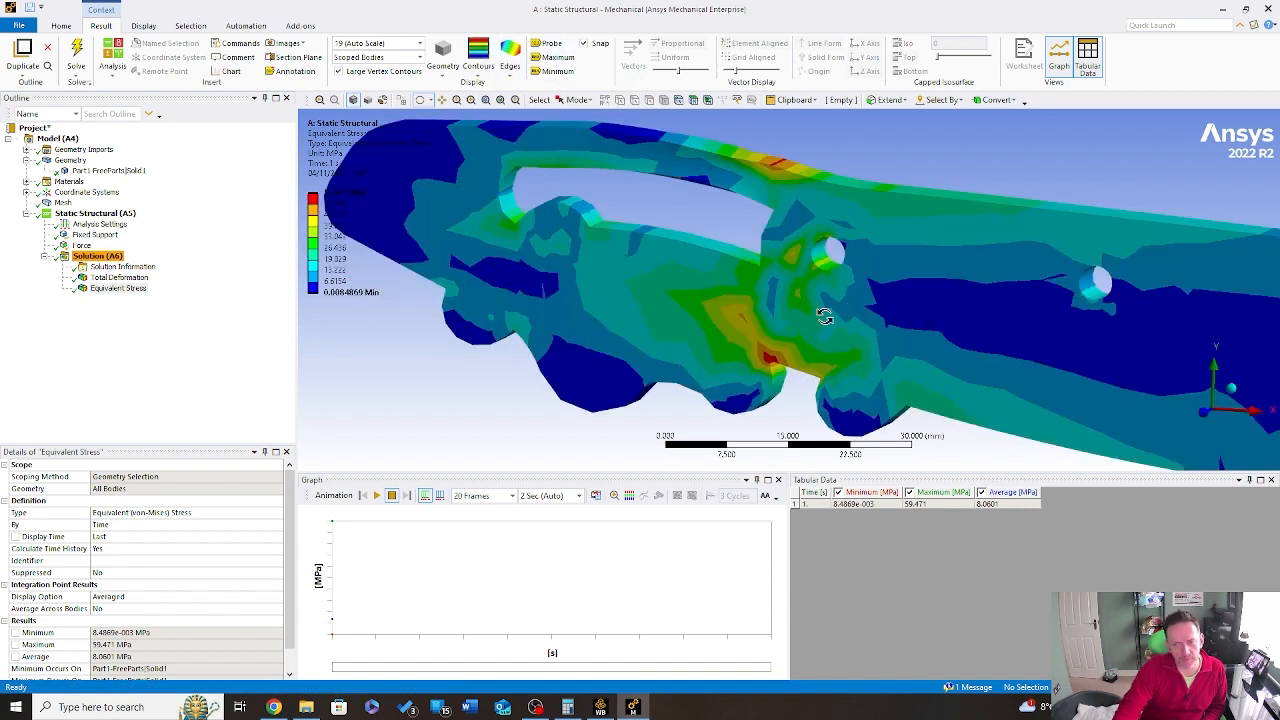
left_click_drag(772, 304, 807, 231)
scroll(807, 231, "down", 5)
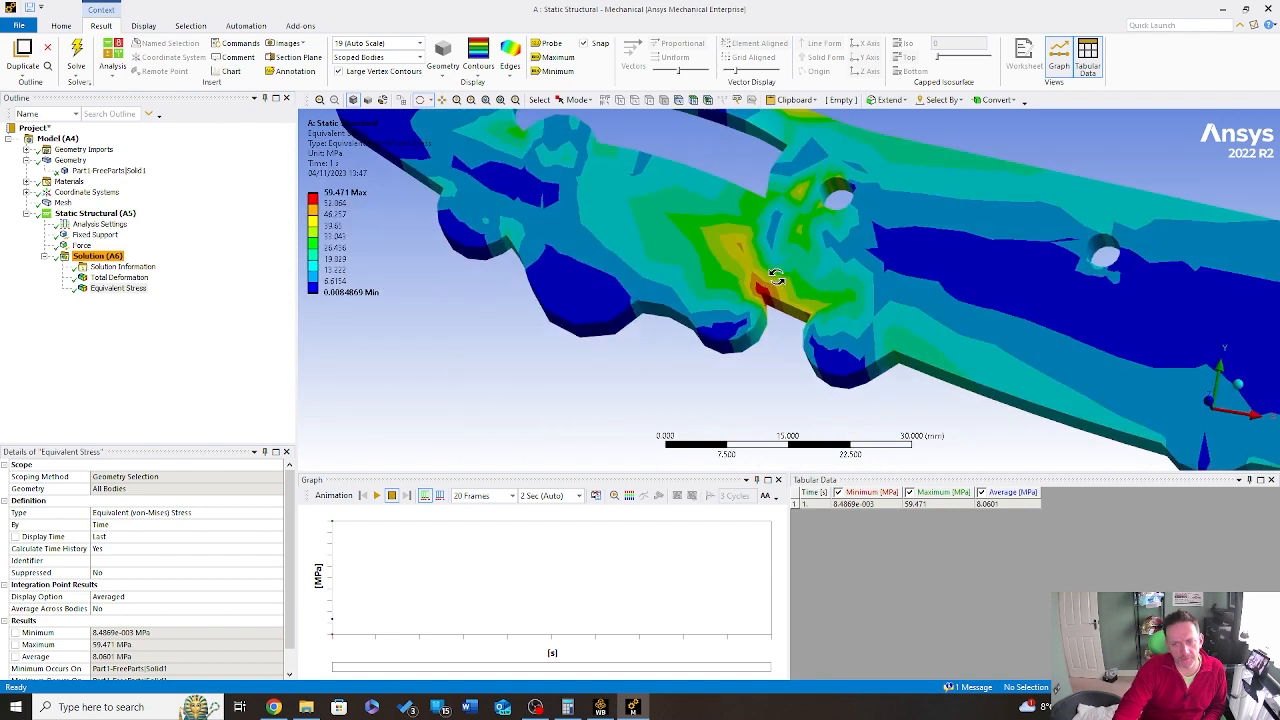
left_click_drag(901, 300, 835, 285)
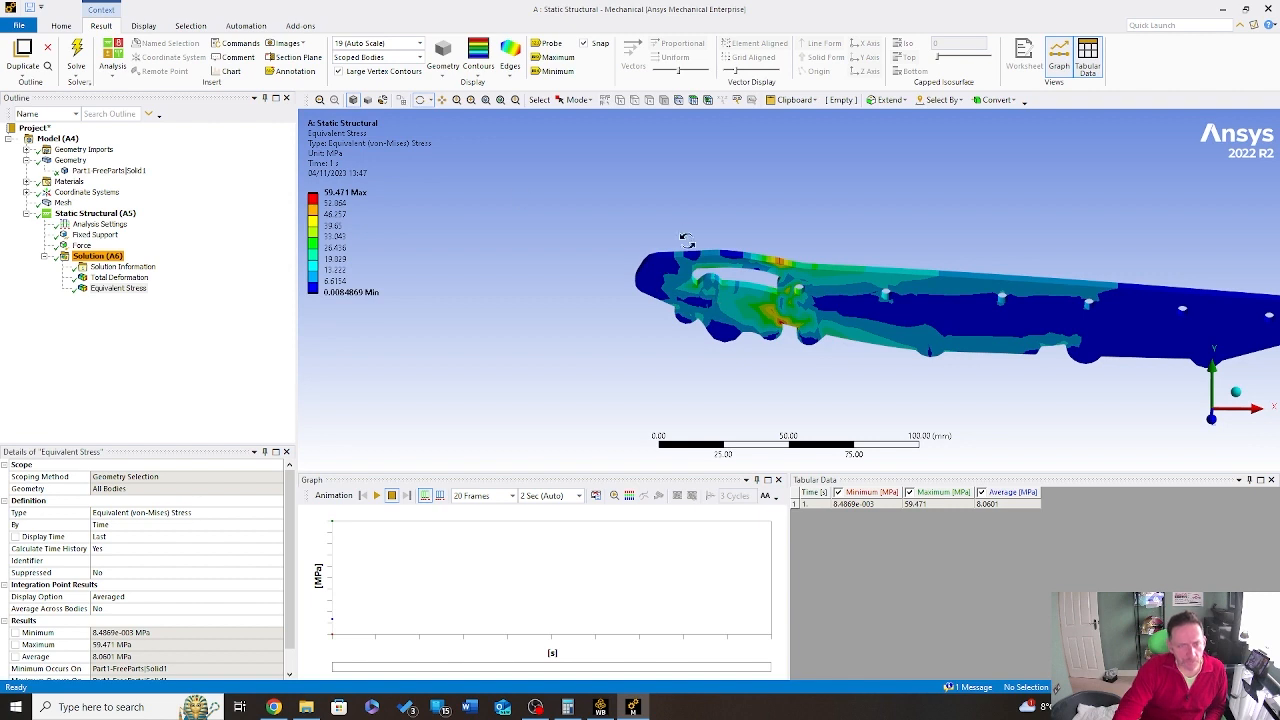
left_click_drag(786, 276, 1037, 297)
scroll(1048, 300, "down", 5)
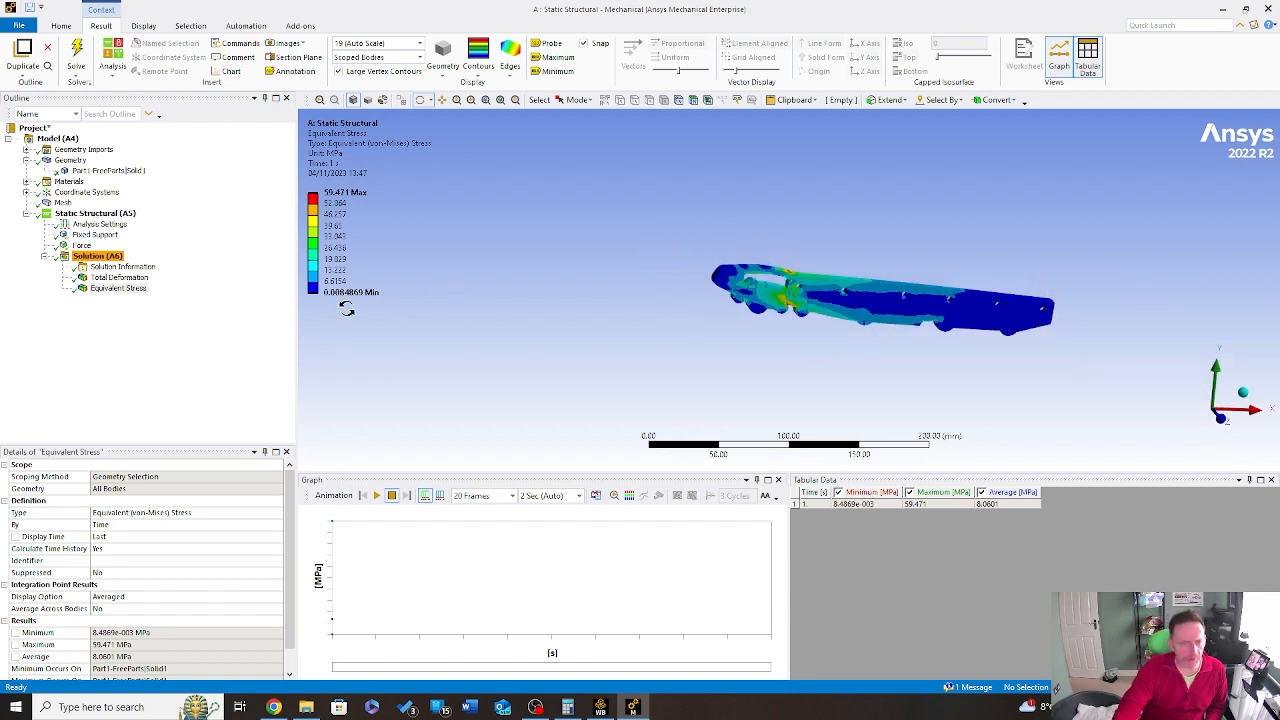
left_click(343, 293)
left_click(352, 310)
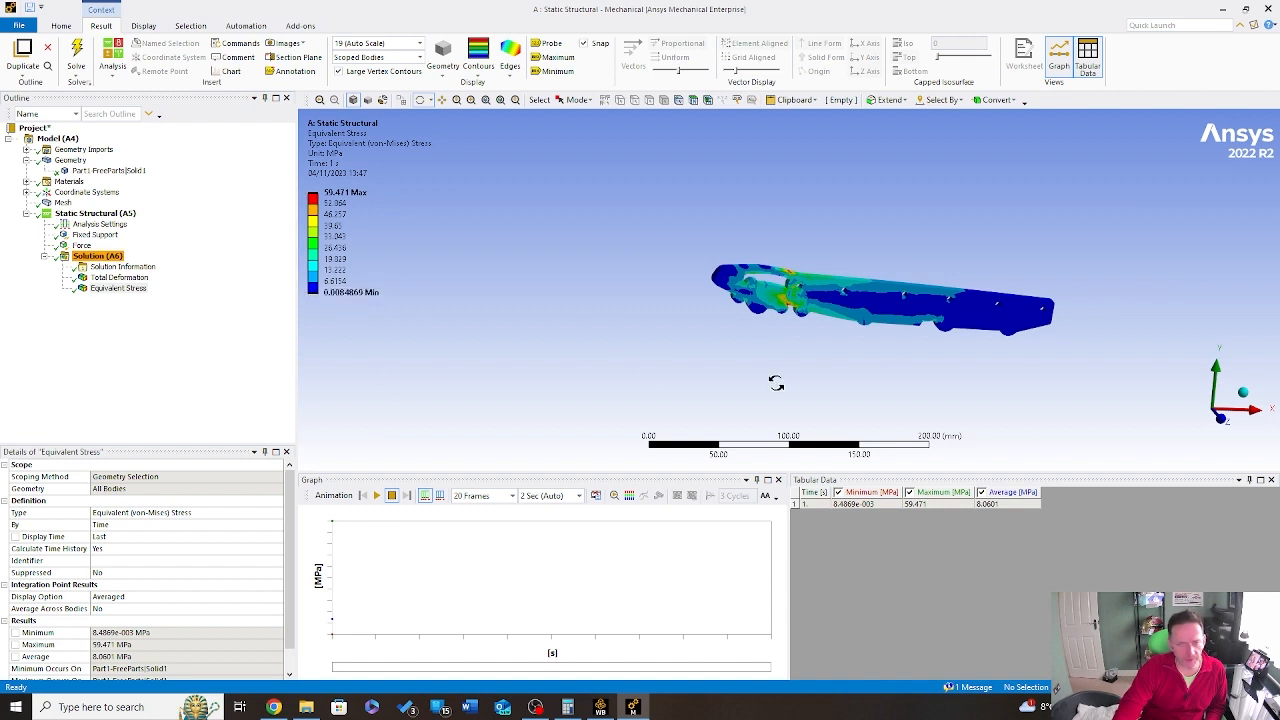
left_click_drag(902, 355, 722, 292)
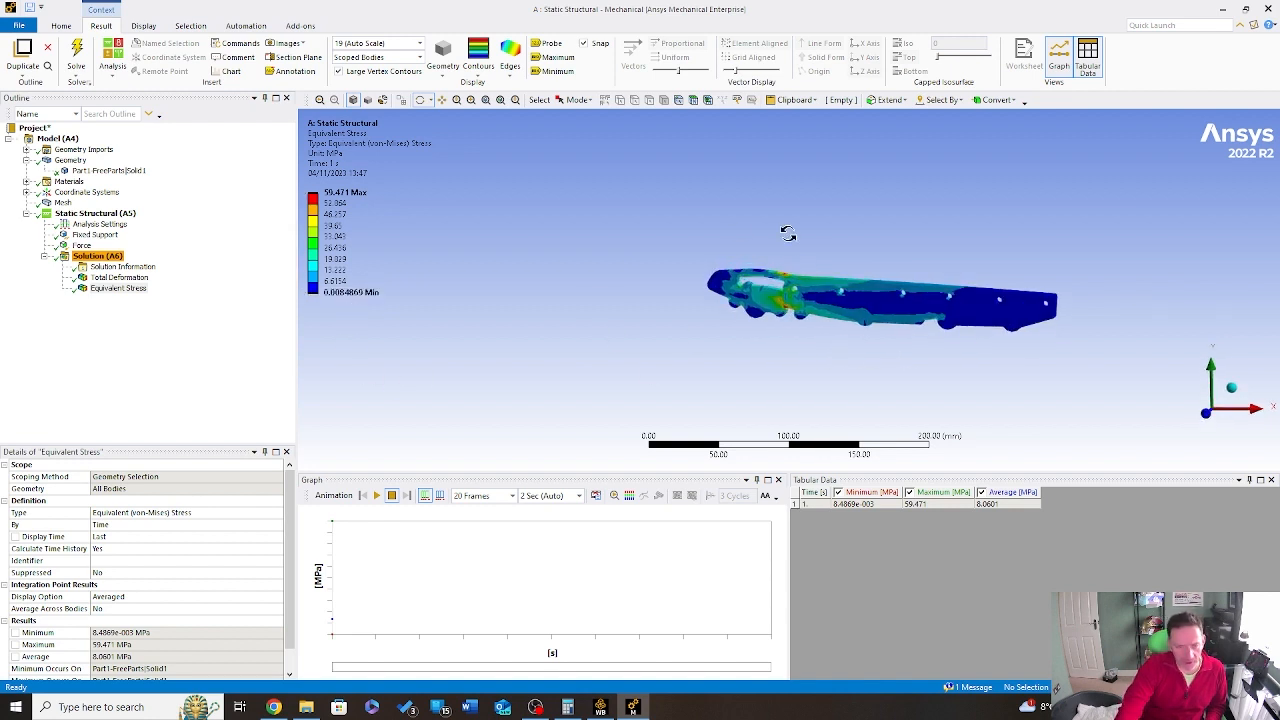
right_click_drag(688, 232, 1100, 354)
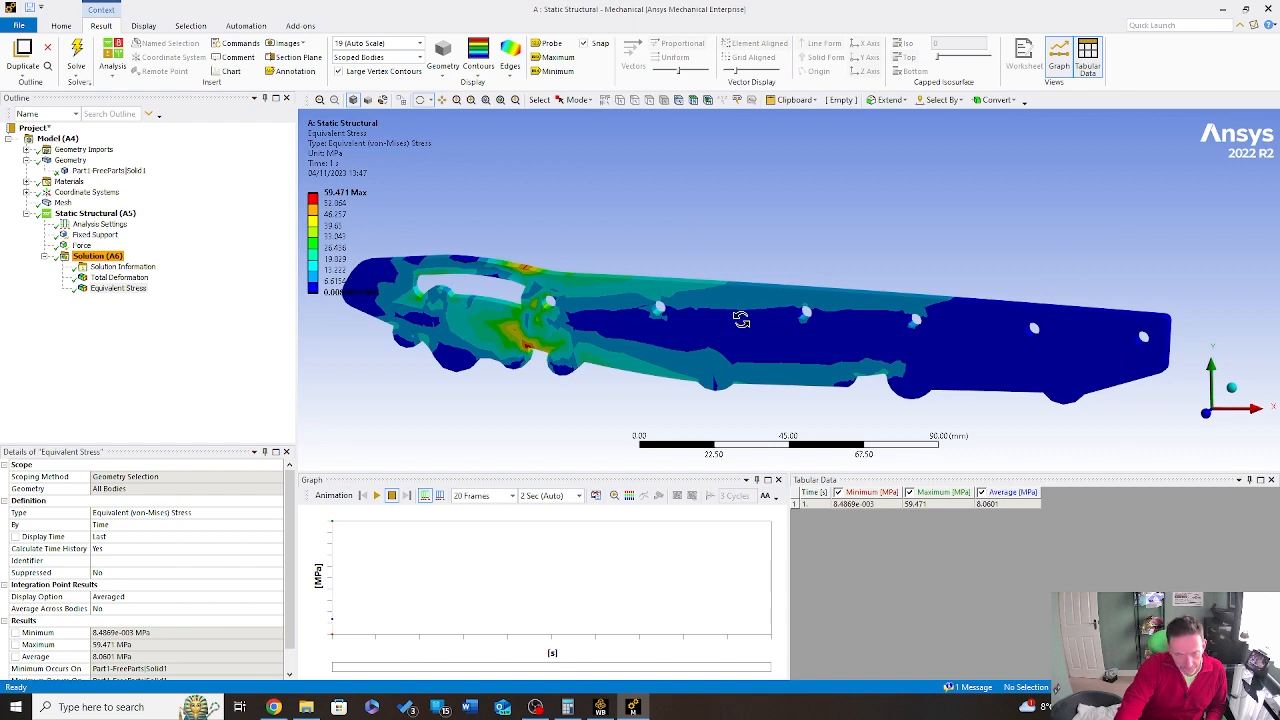
left_click_drag(737, 320, 481, 358)
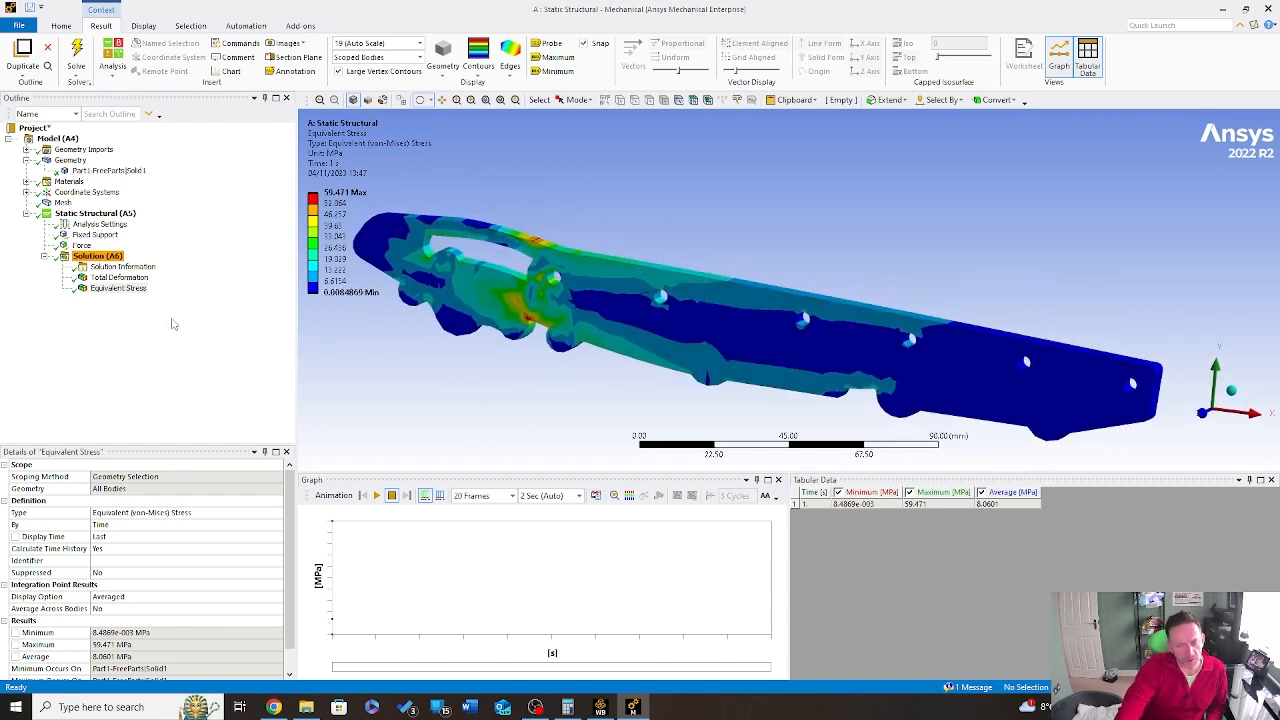
Step: Insert a Sizing control under the Mesh
left_click(58, 204)
right_click(58, 204)
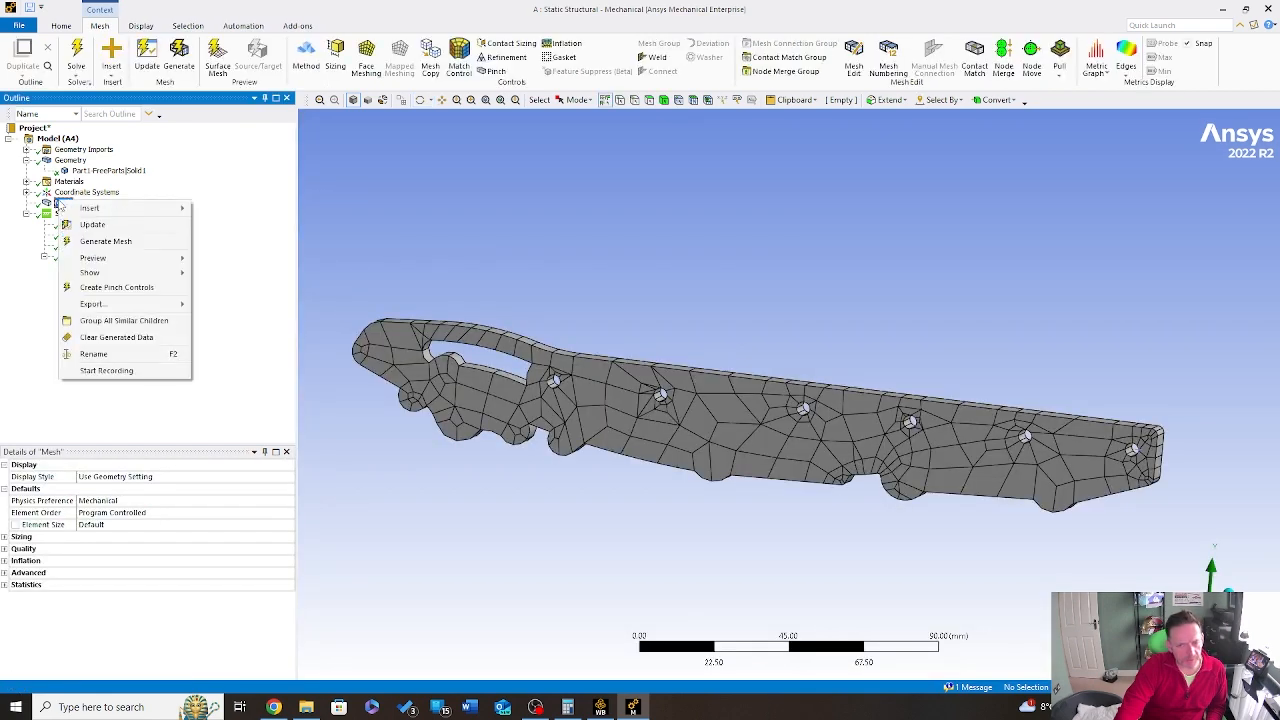
mouse_move(160, 210)
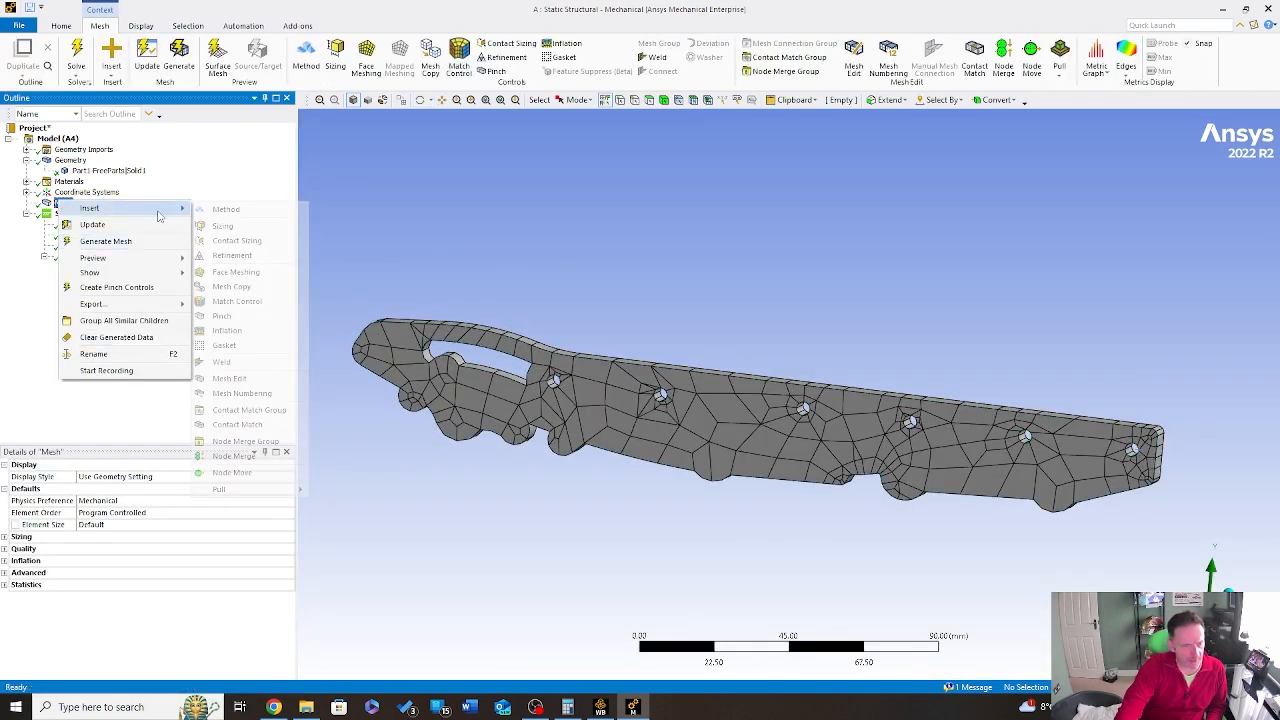
left_click(245, 226)
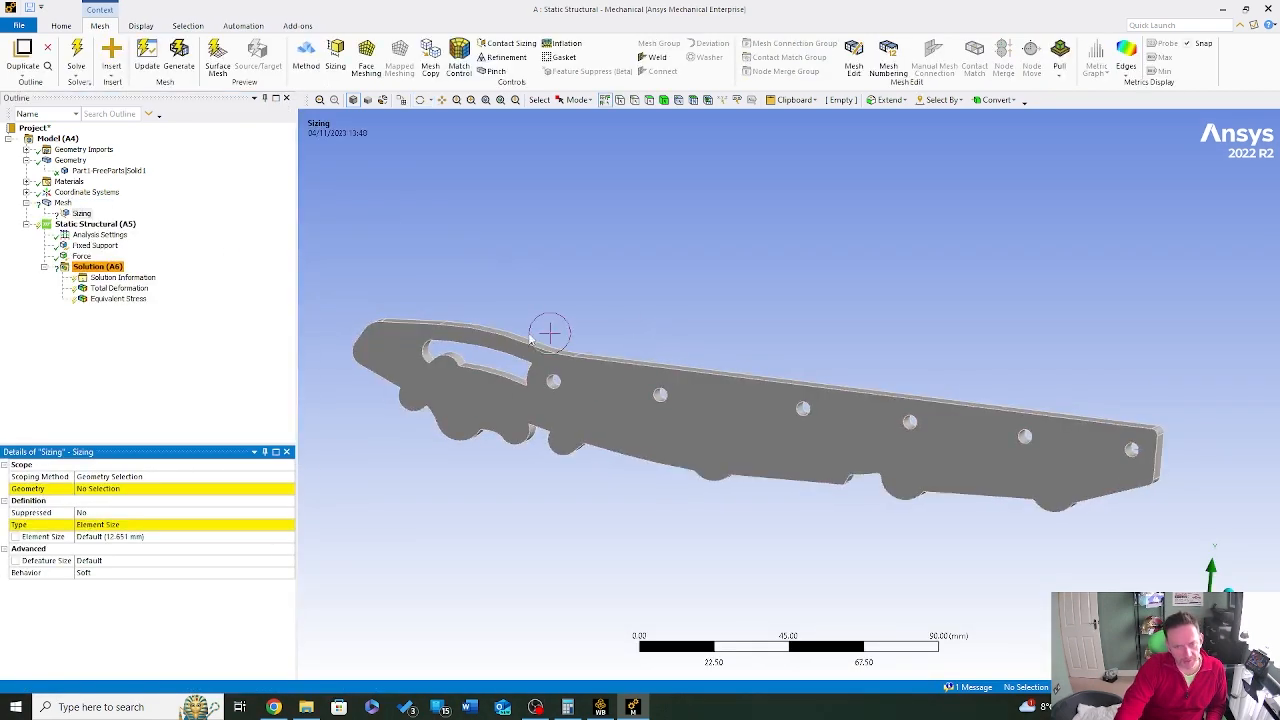
Step: Scope the sizing to four cylindrical faces: the upper-edge curve, the lower notch, the slot's end and the hole beside the slot
scroll(600, 370, "up", 10)
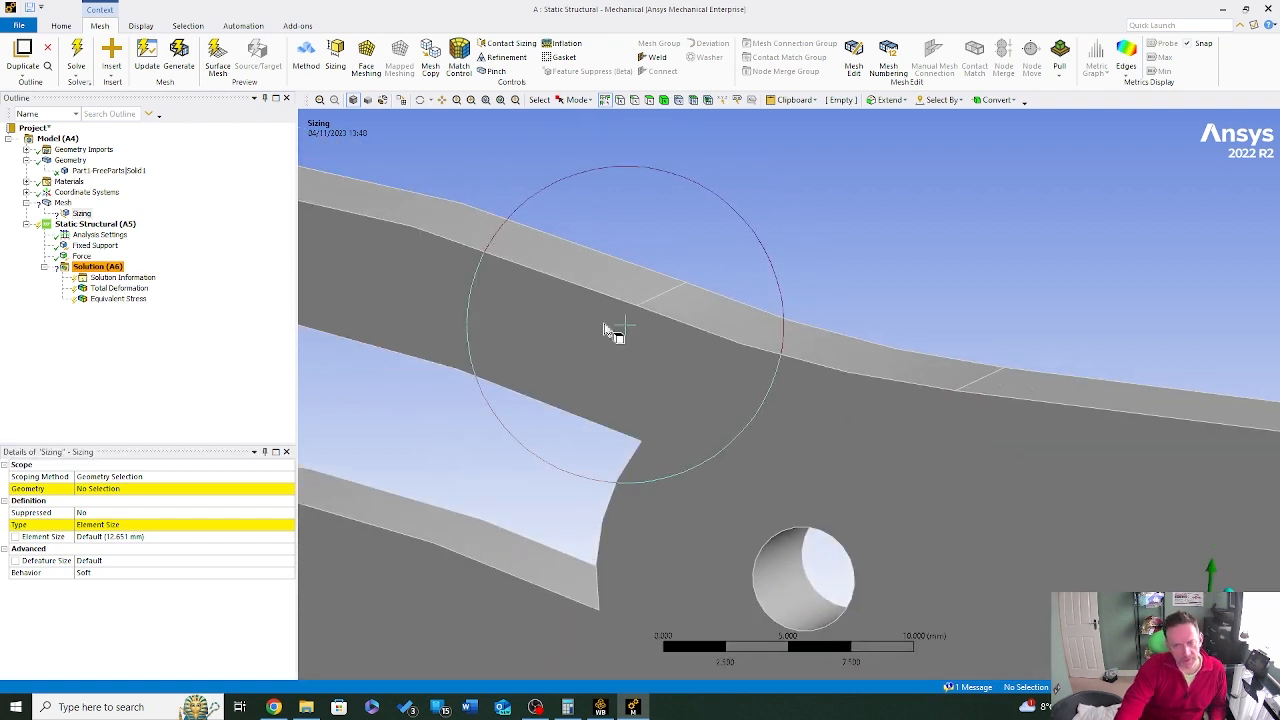
scroll(625, 342, "down", 8)
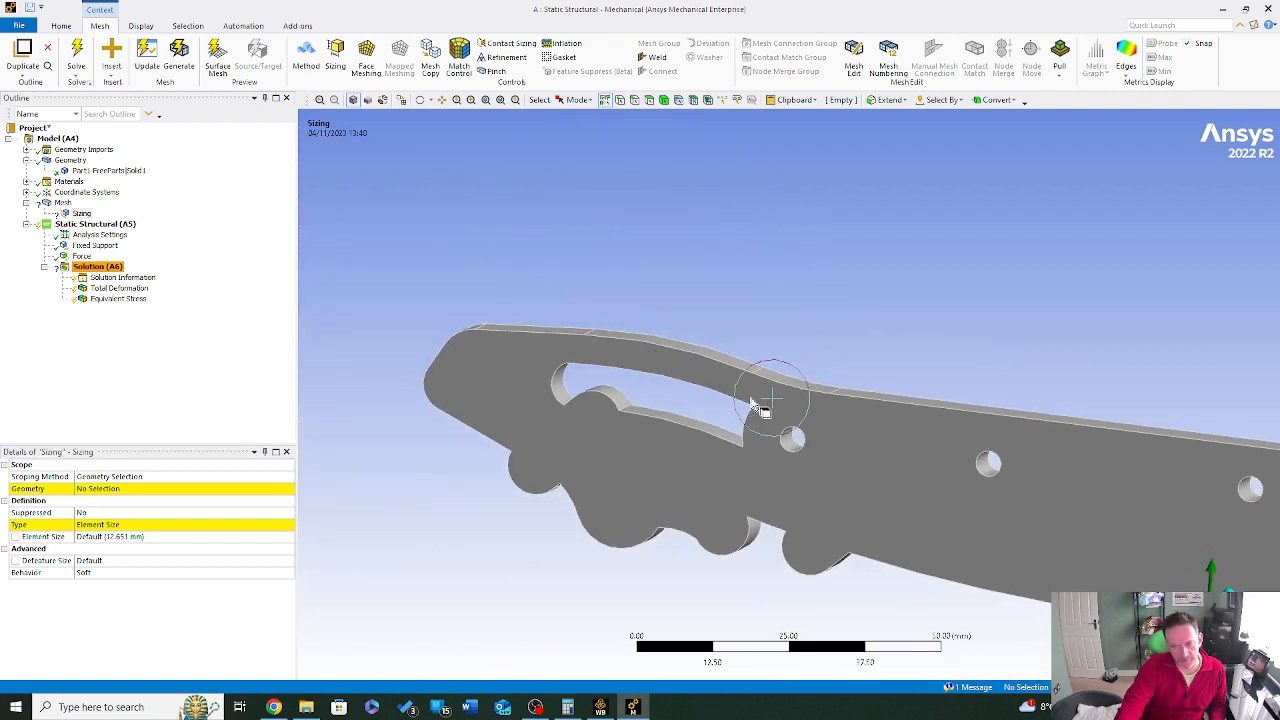
left_click(798, 383)
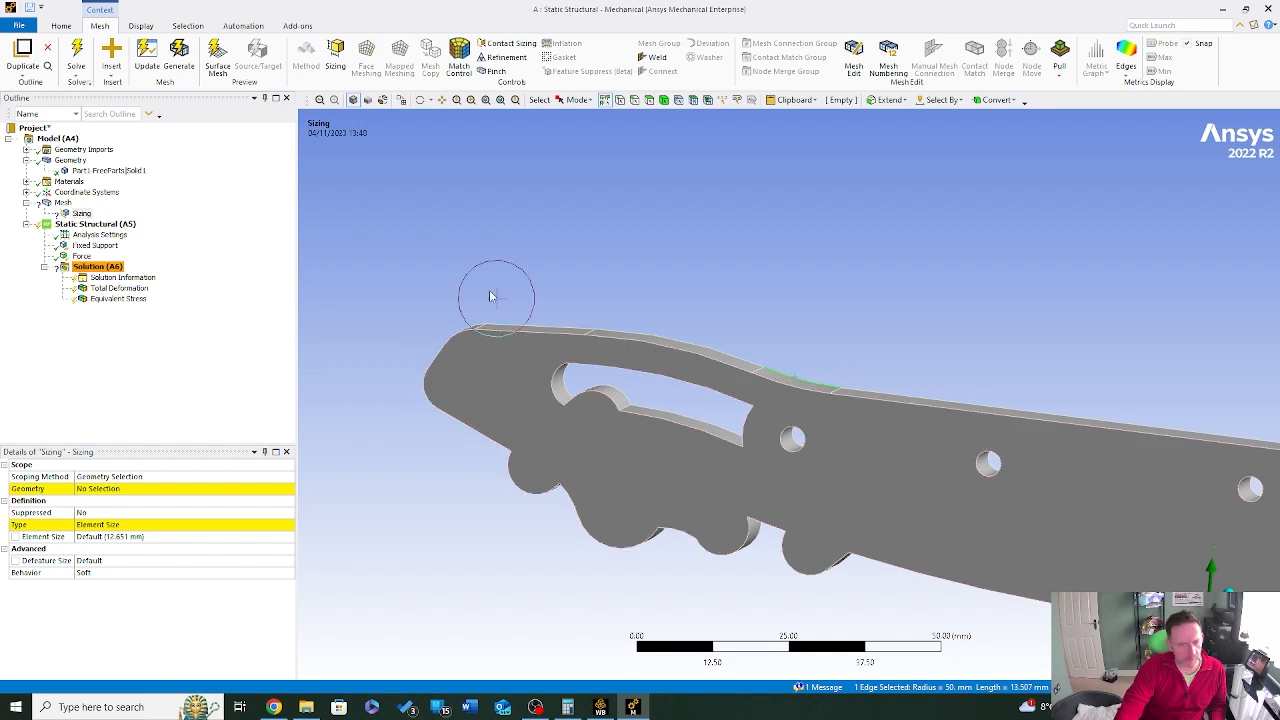
left_click(492, 297)
left_click(808, 383)
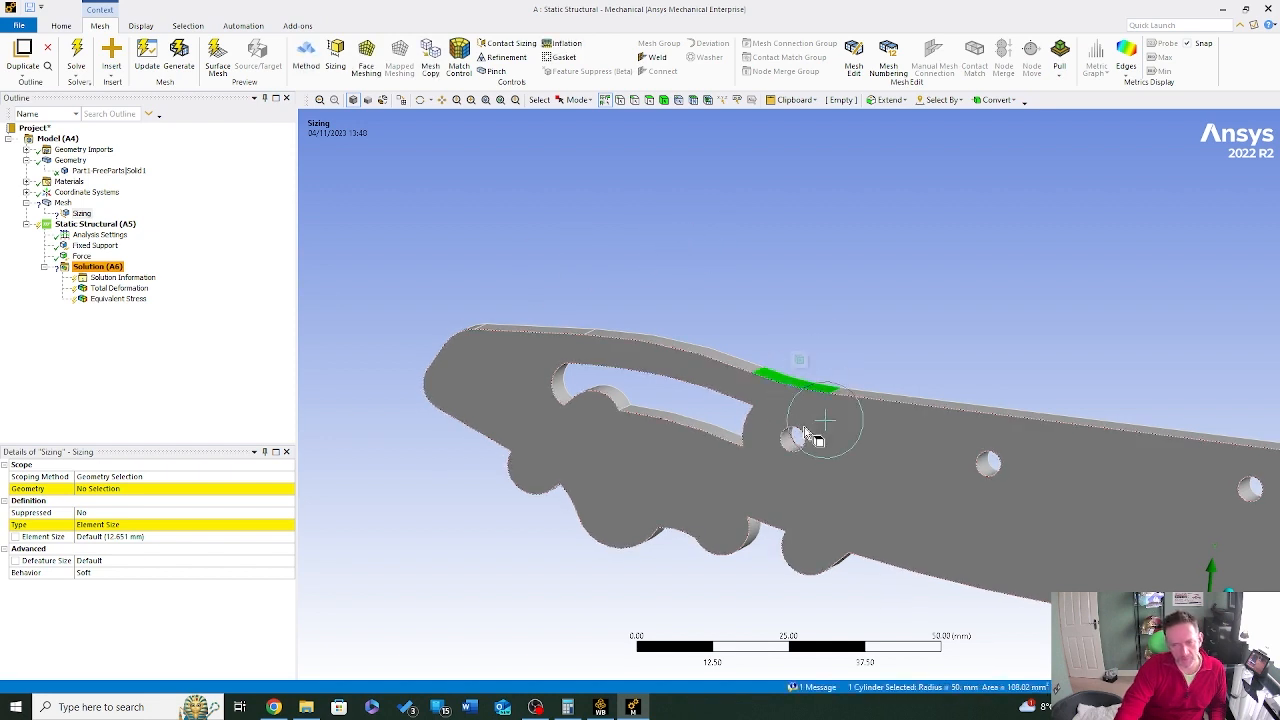
middle_click_drag(801, 431, 837, 297)
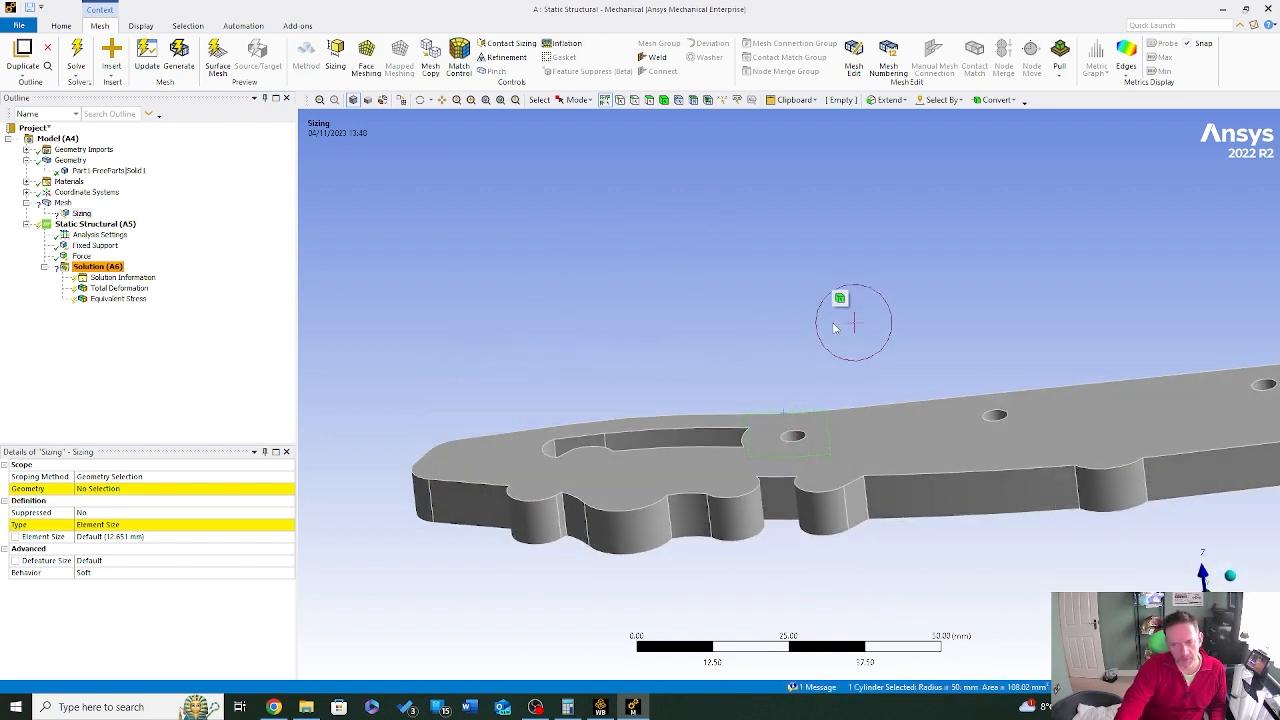
left_click(780, 497, "ctrl")
middle_click_drag(835, 407, 945, 400)
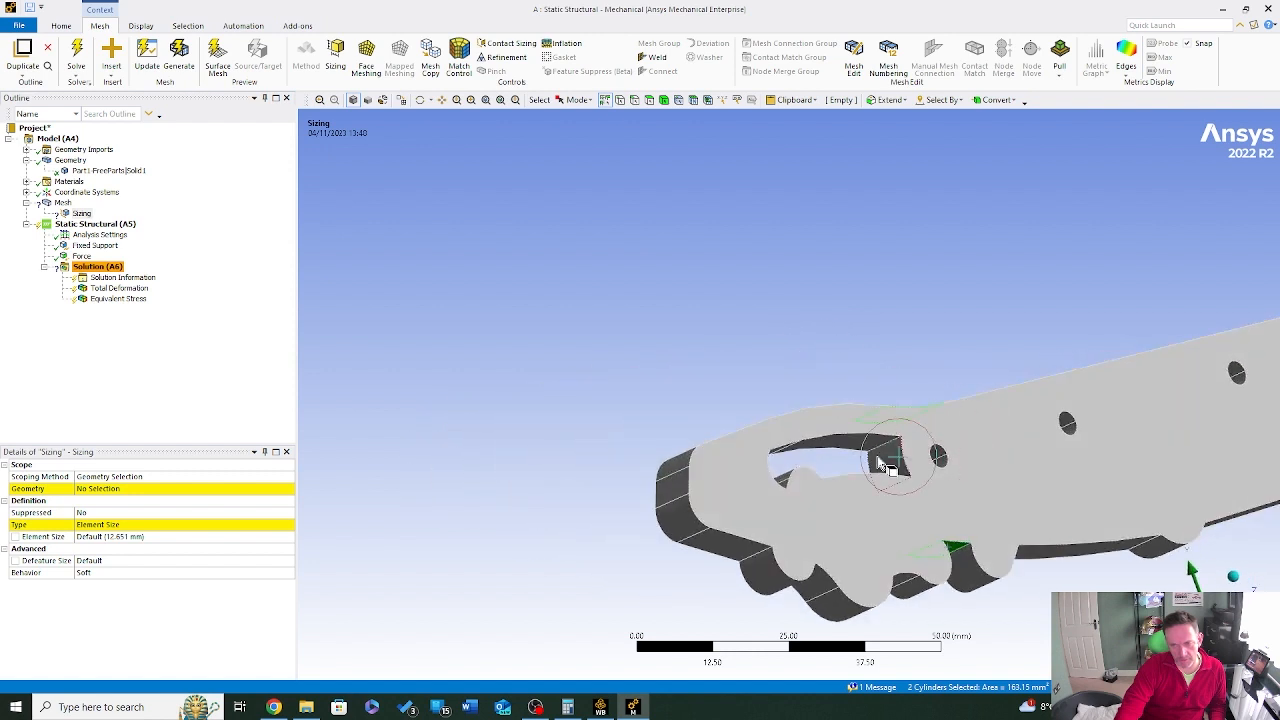
left_click(892, 460, "ctrl")
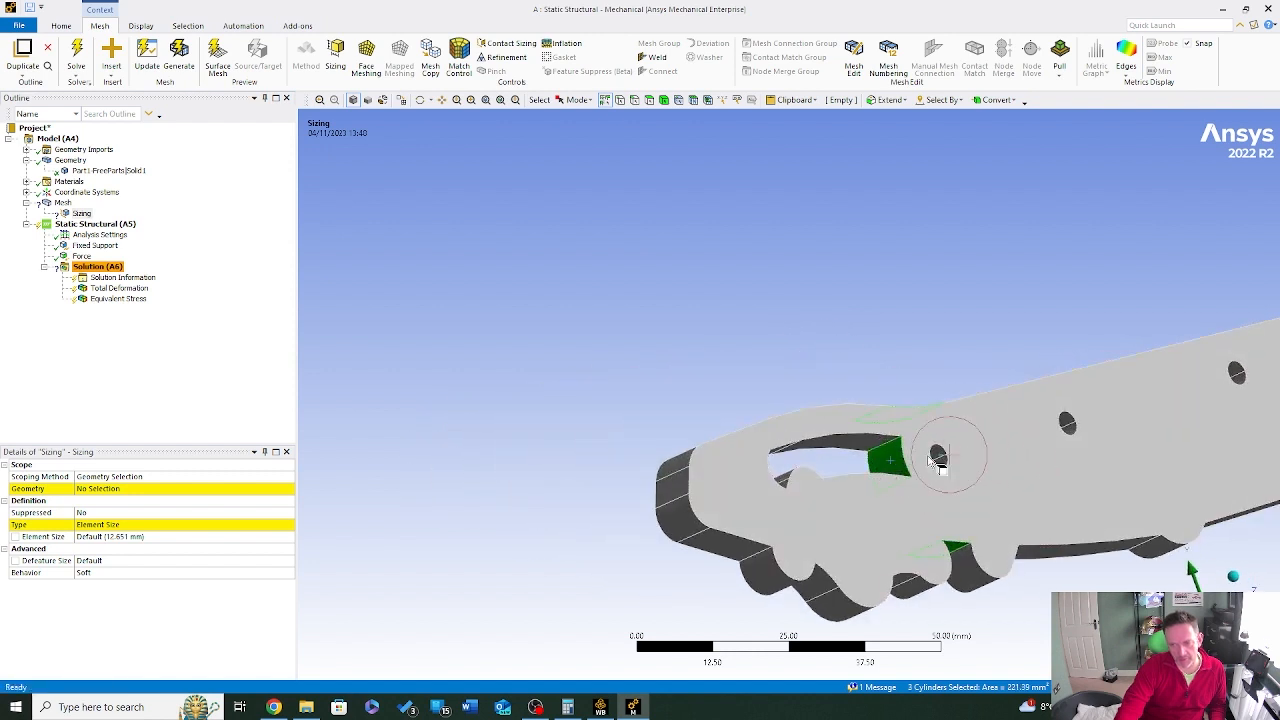
left_click(942, 463, "ctrl")
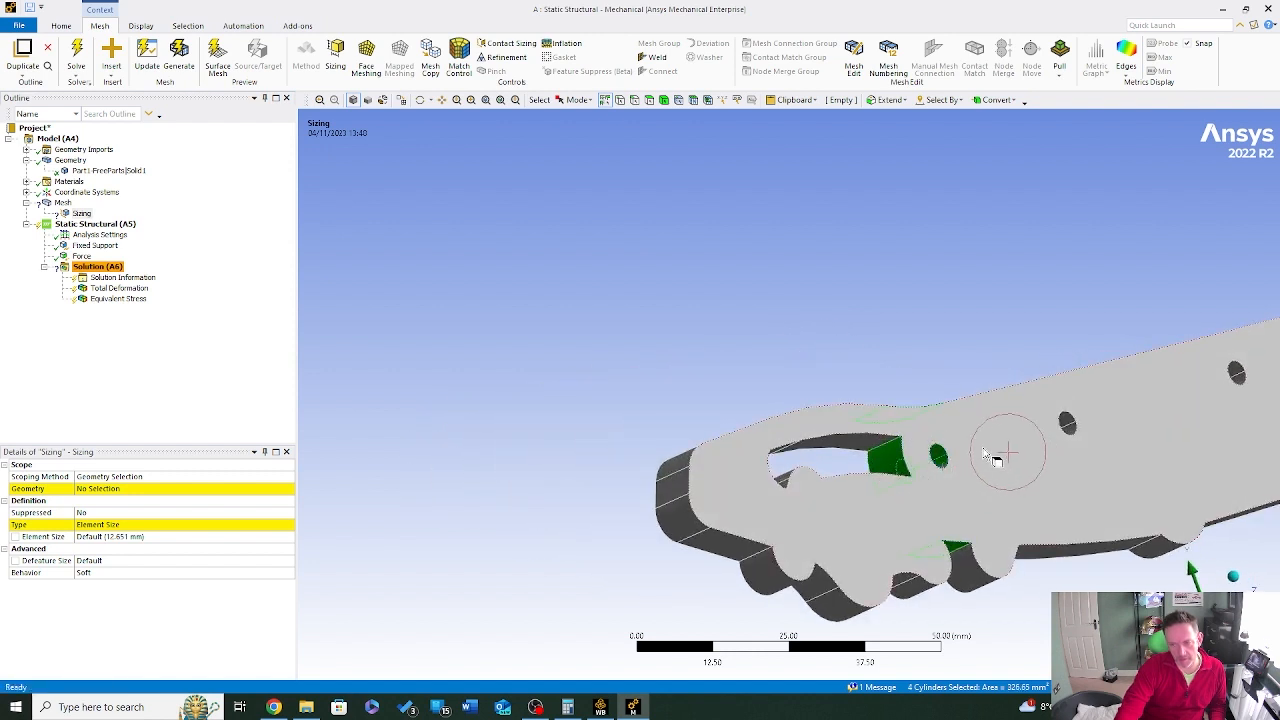
left_click(99, 490)
left_click(100, 488)
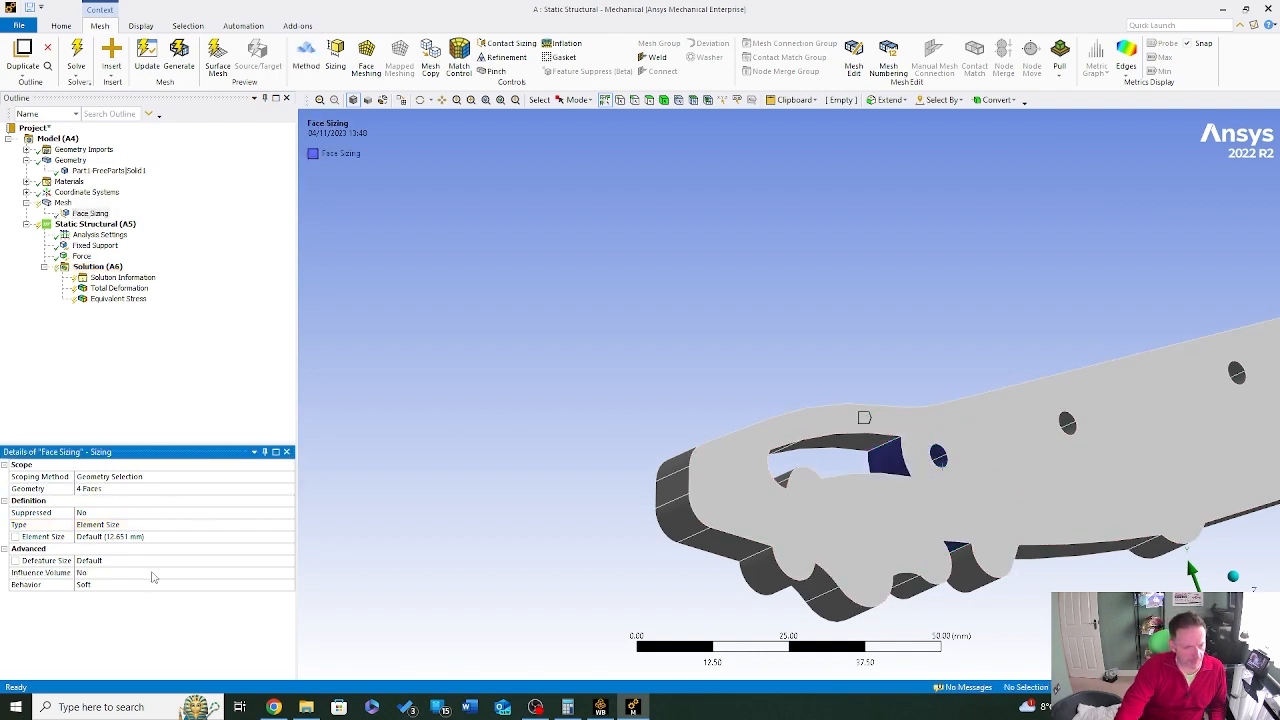
Step: Set the Face Sizing element size to 2 mm and generate the mesh
middle_click_drag(652, 423, 549, 463)
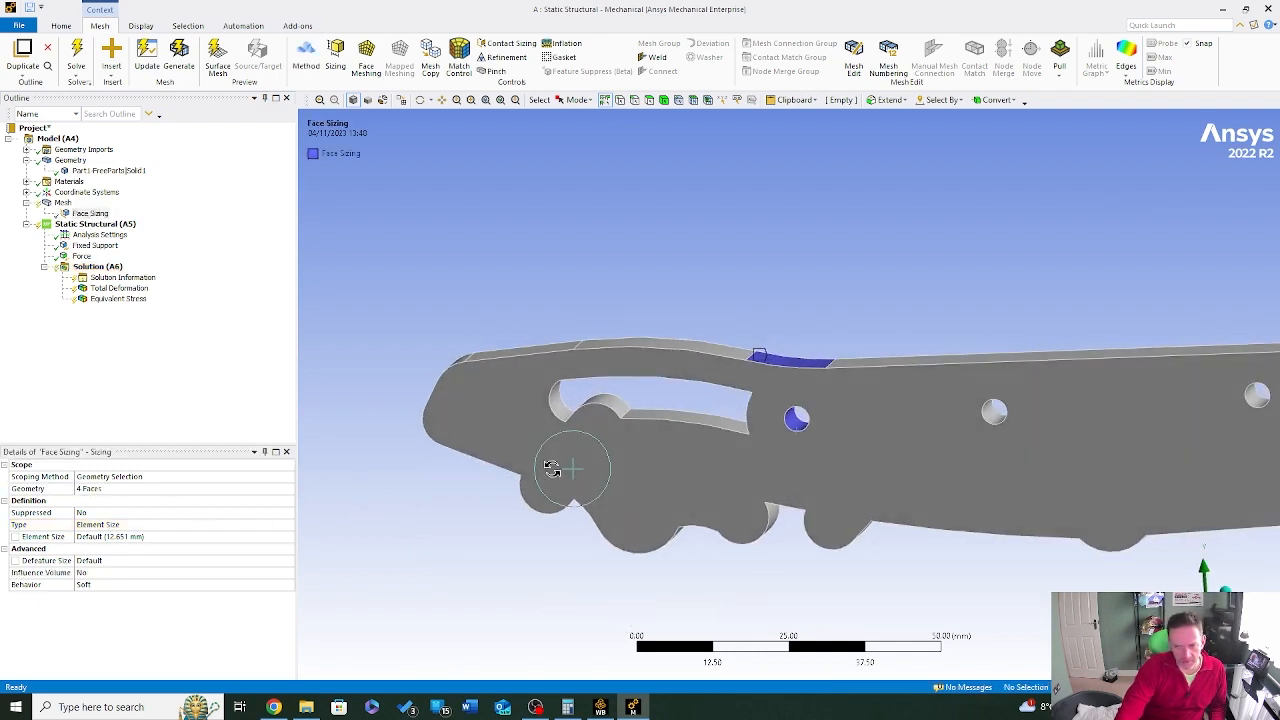
left_click(110, 537)
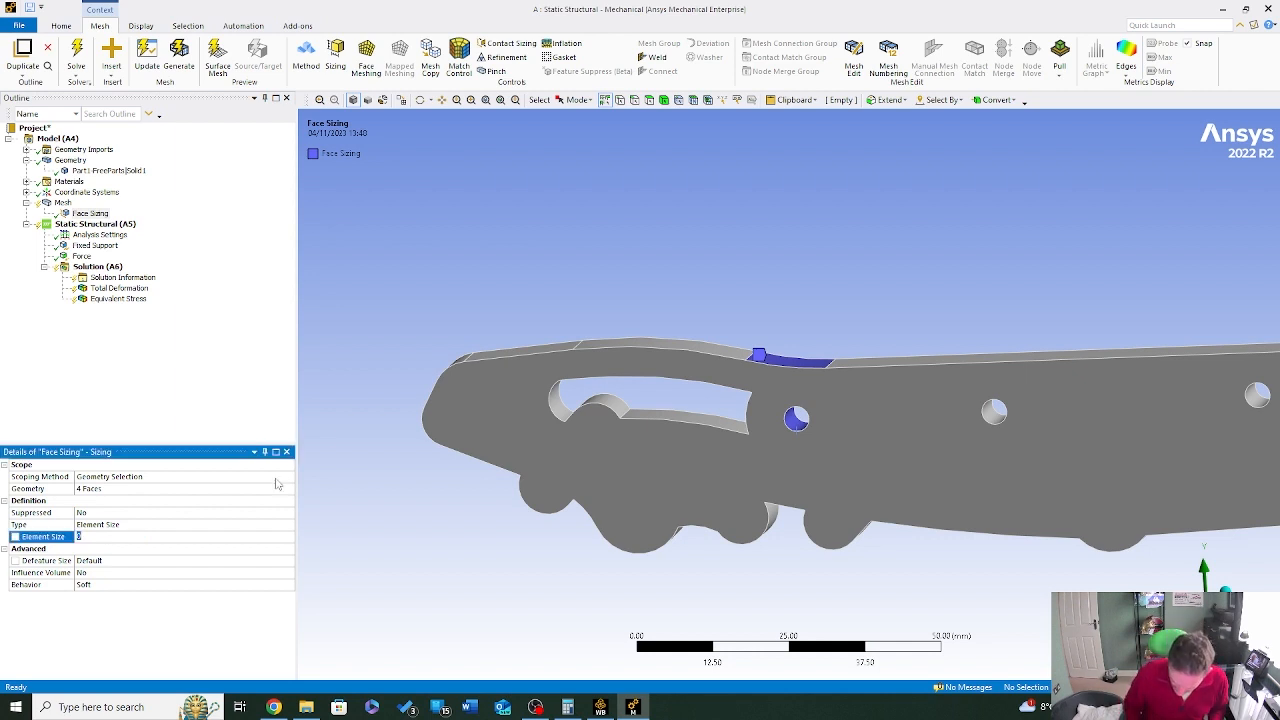
type("2")
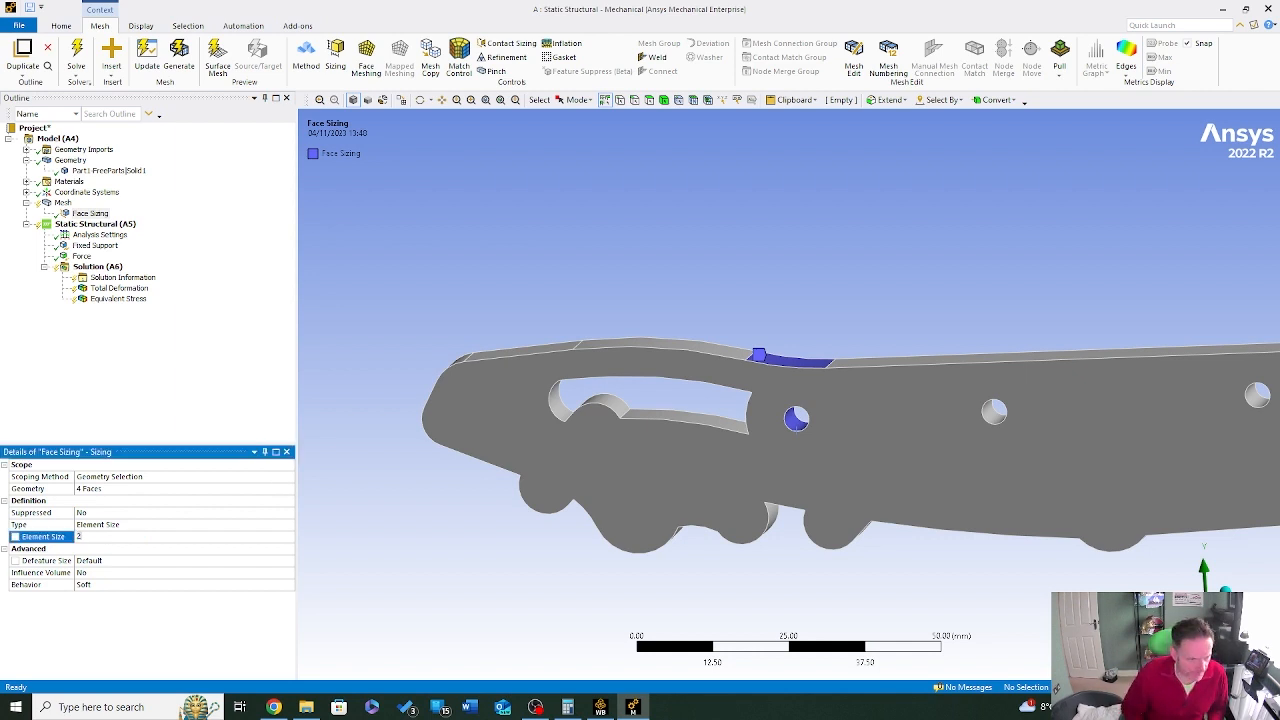
key("Return")
right_click(88, 217)
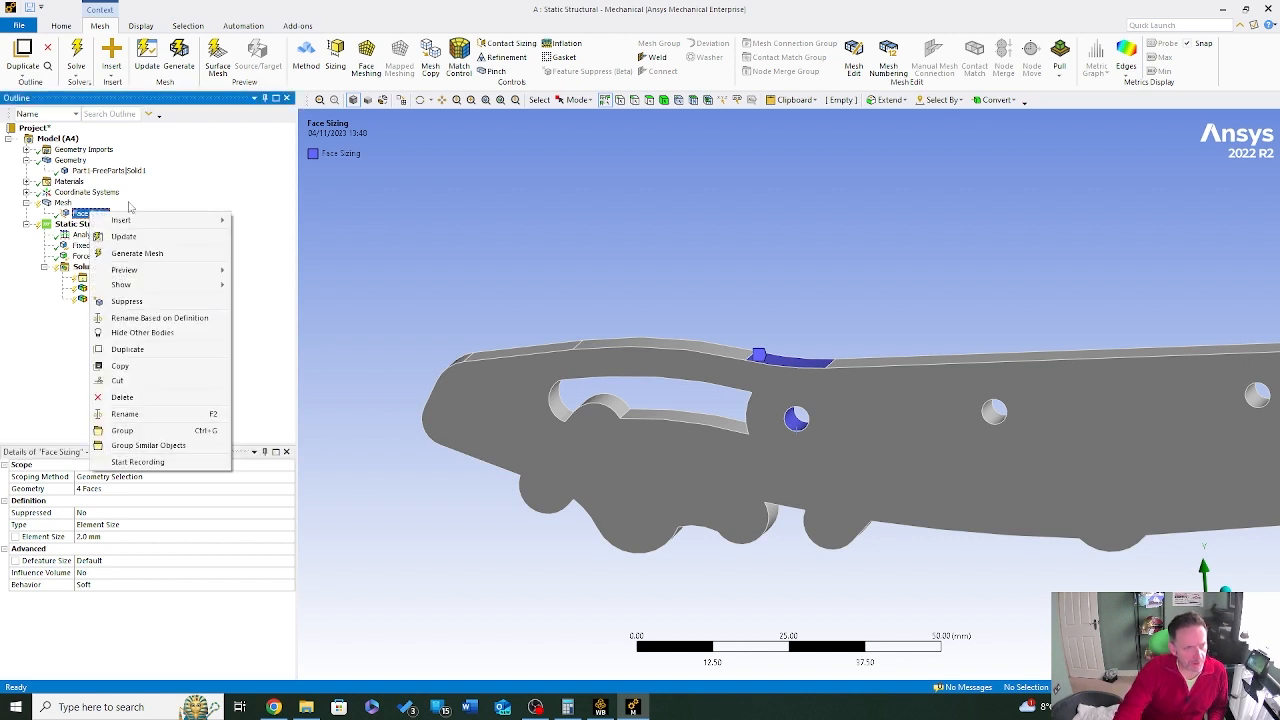
left_click(189, 257)
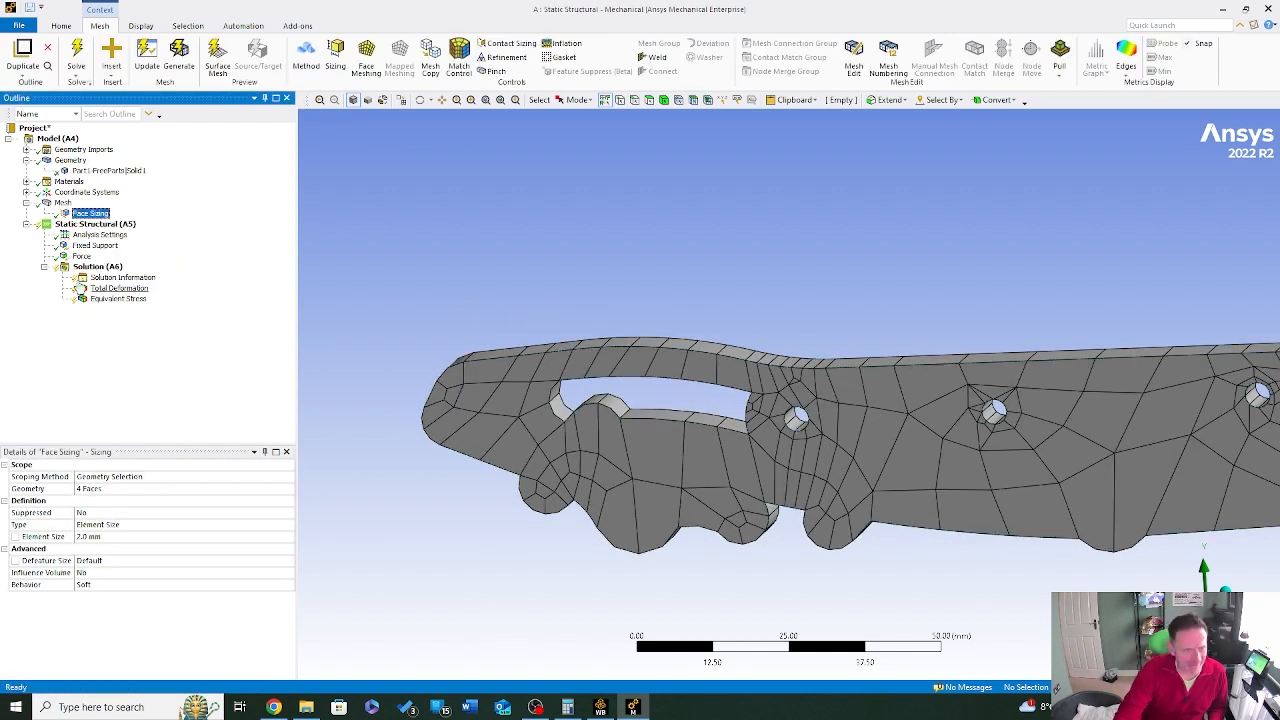
Step: Refine the Face Sizing element size to 1 mm and regenerate the mesh
left_click(96, 536)
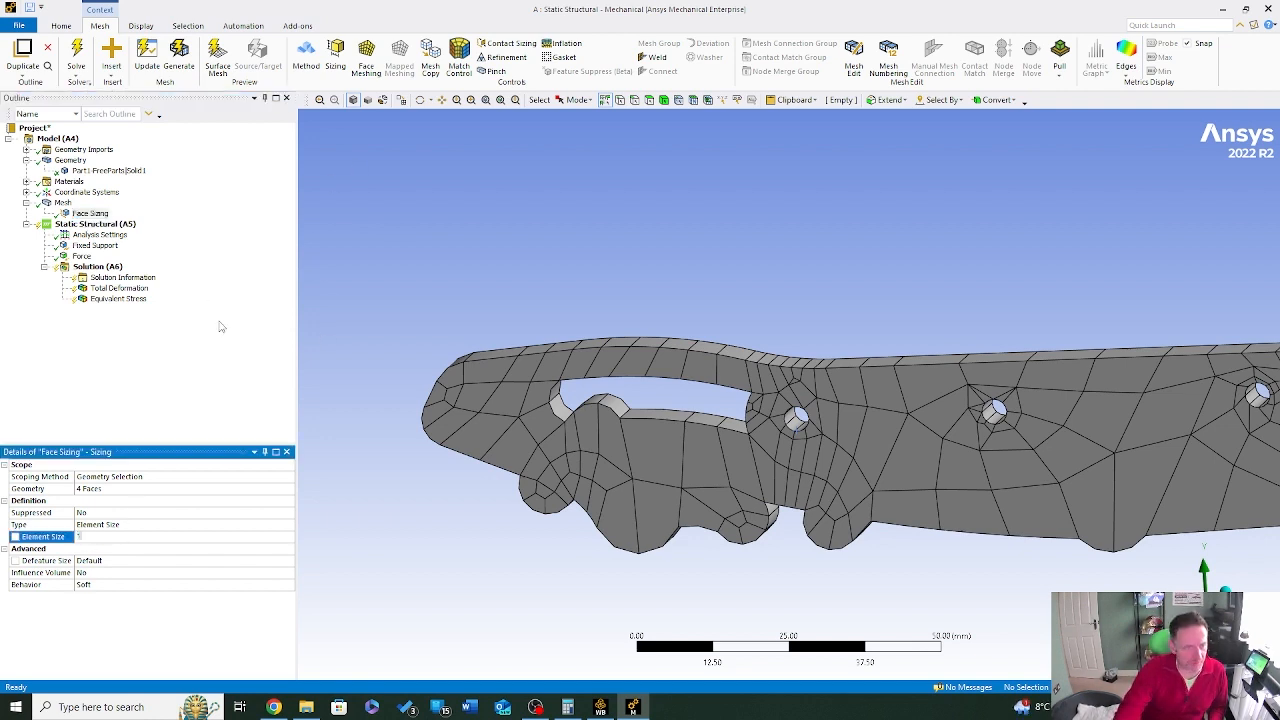
left_click(172, 375)
right_click(92, 213)
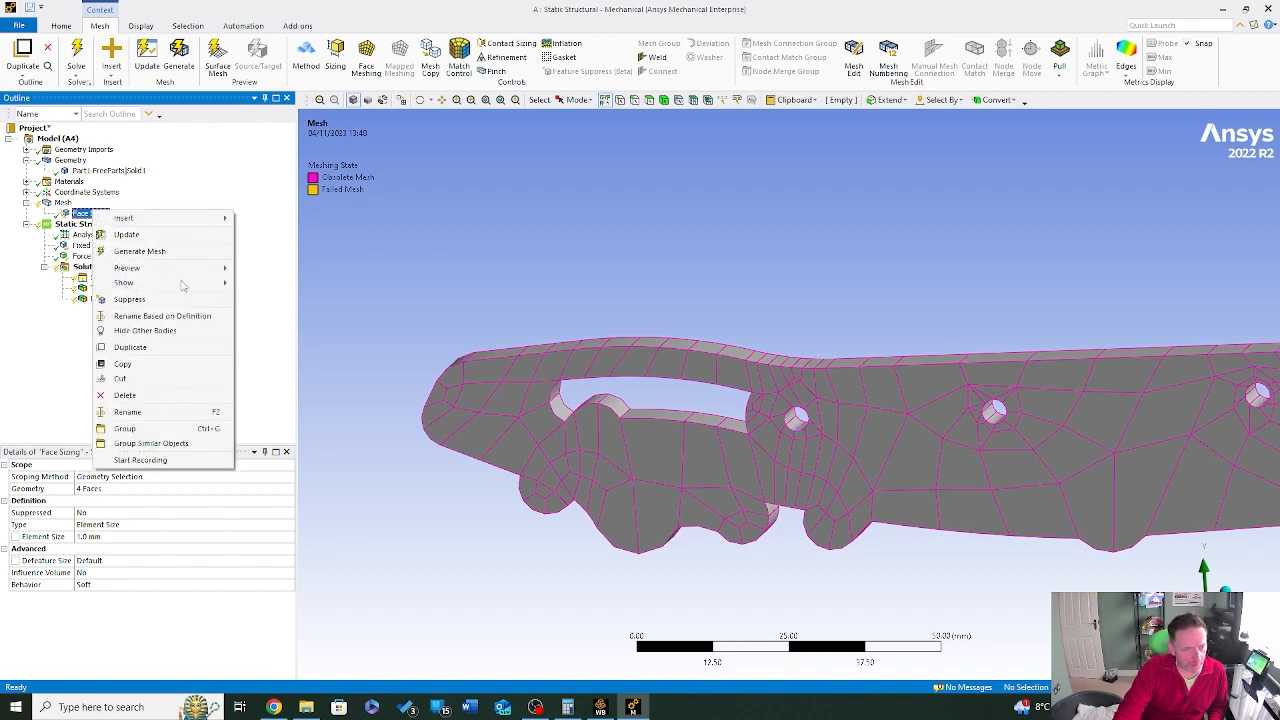
left_click(150, 251)
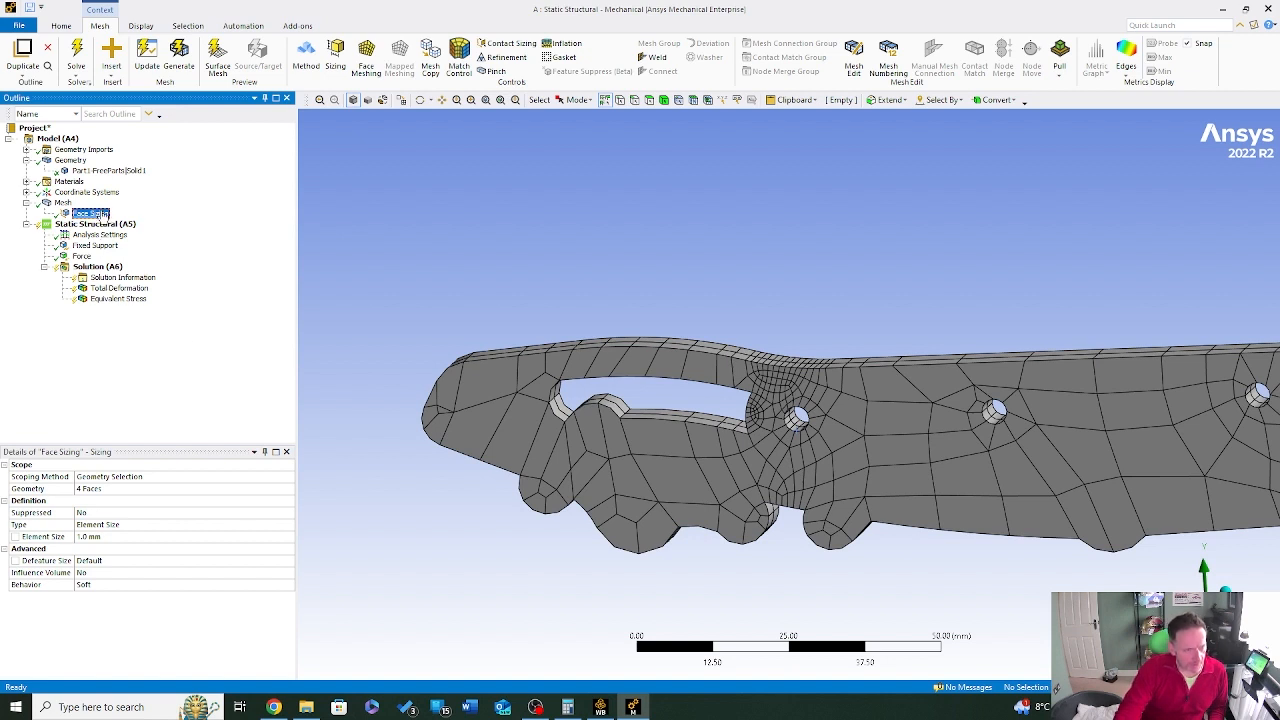
Step: Reduce the Face Sizing element size to 0.5 mm and regenerate the mesh
left_click(116, 536)
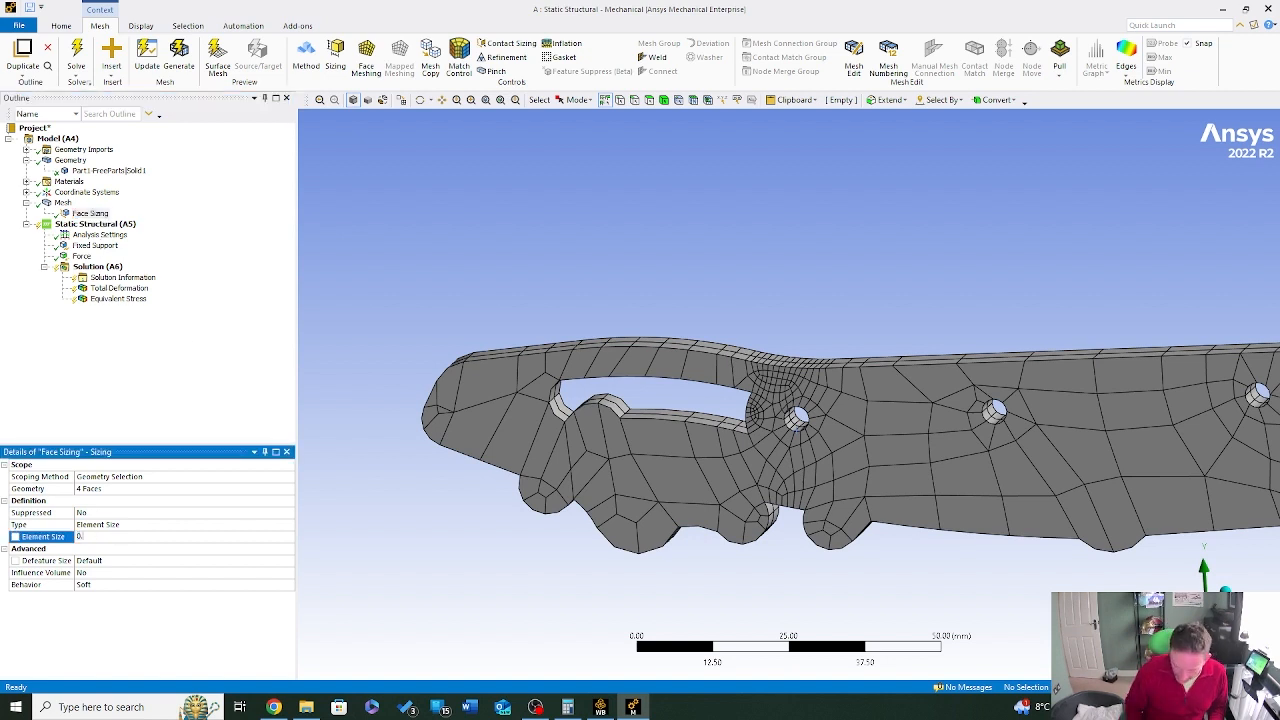
left_click(183, 381)
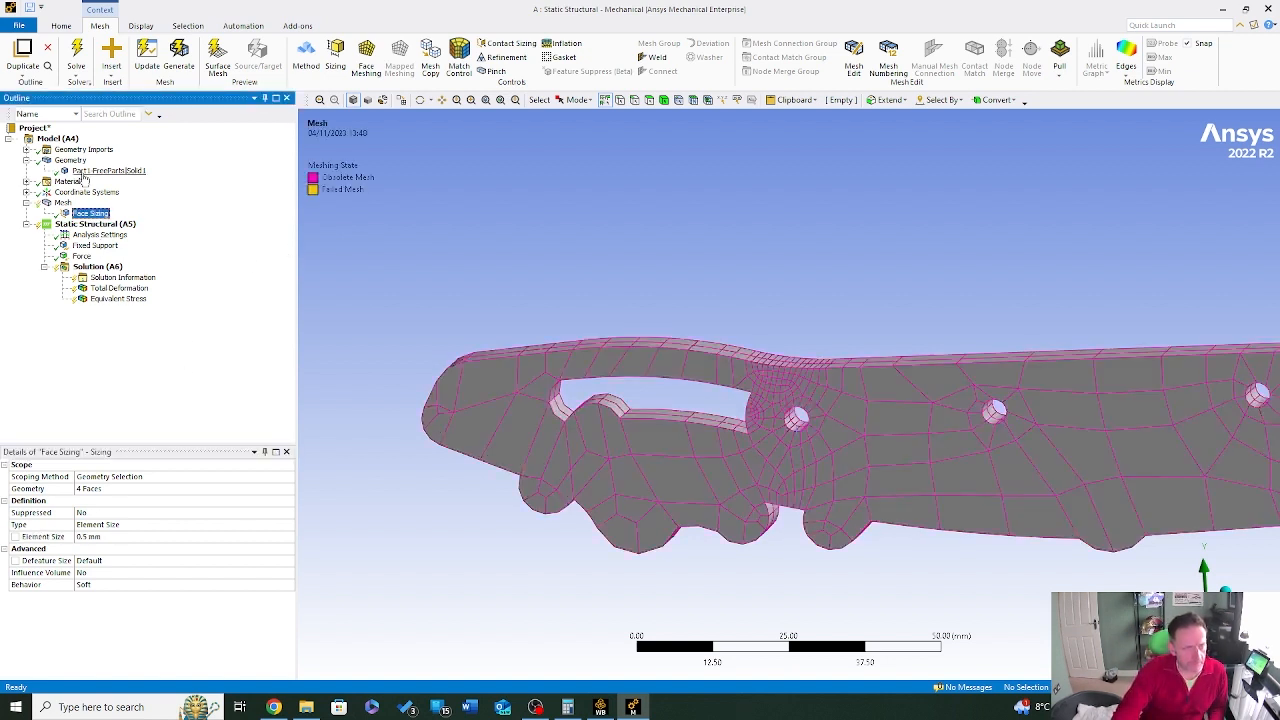
right_click(87, 216)
left_click(148, 258)
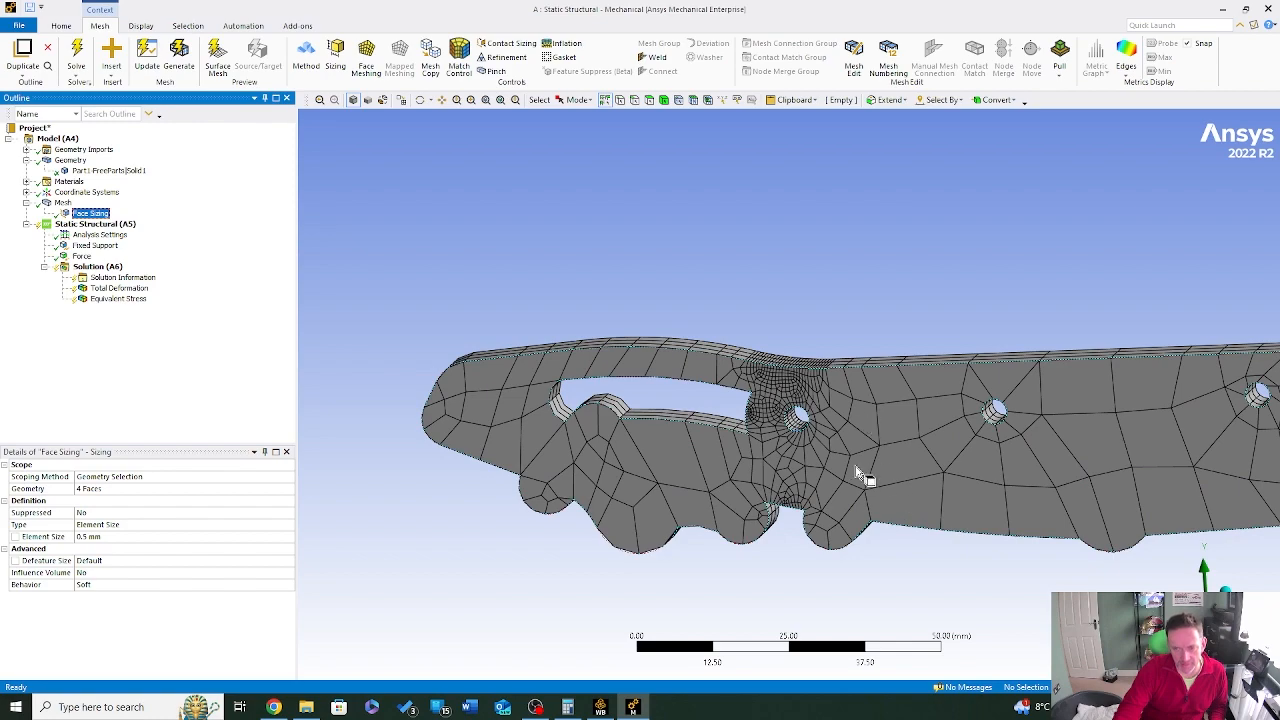
Step: Solve the analysis with the refined mesh and display the Equivalent Stress result
mouse_move(859, 456)
middle_mouse_down()
mouse_move(1000, 371)
mouse_move(980, 320)
middle_mouse_up()
left_click(77, 51)
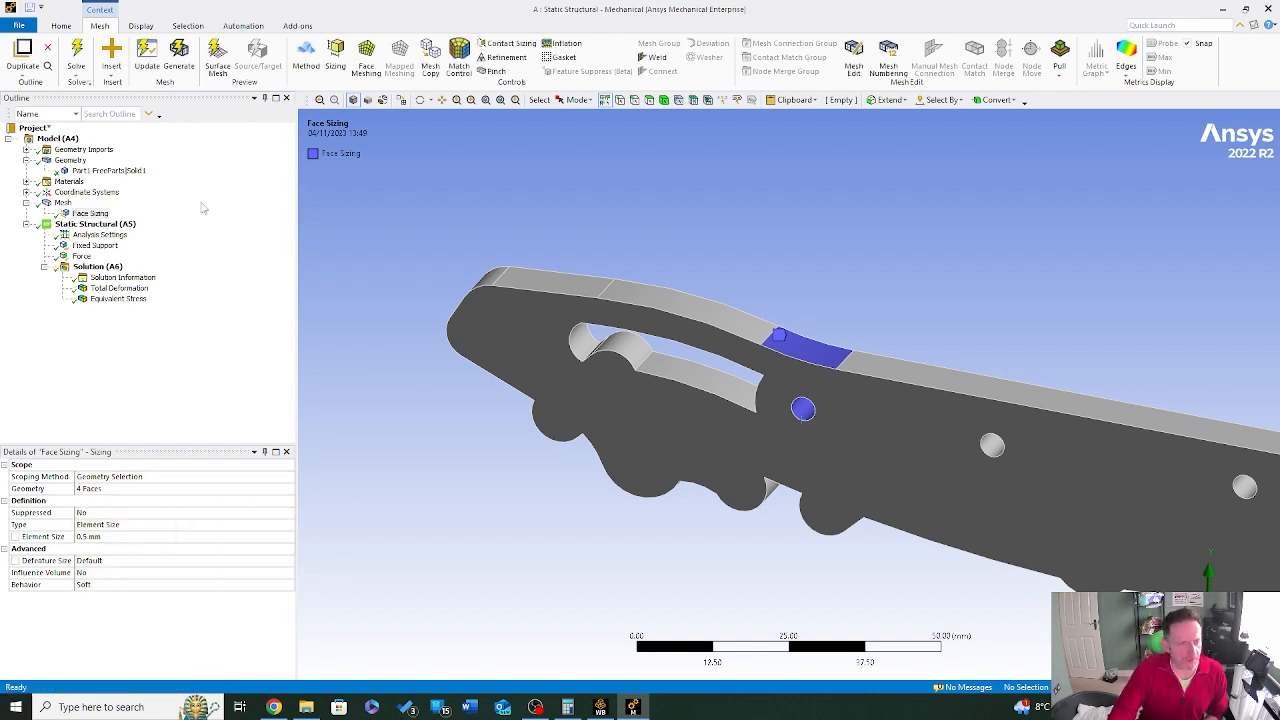
left_click(118, 298)
Step: Examine the Equivalent Stress contours at the upper-edge curve, the slot's end corner, the nearby hole and the lower notch
middle_click_drag(771, 351, 786, 326)
right_click_drag(724, 250, 795, 265)
scroll(637, 329, "down", 3)
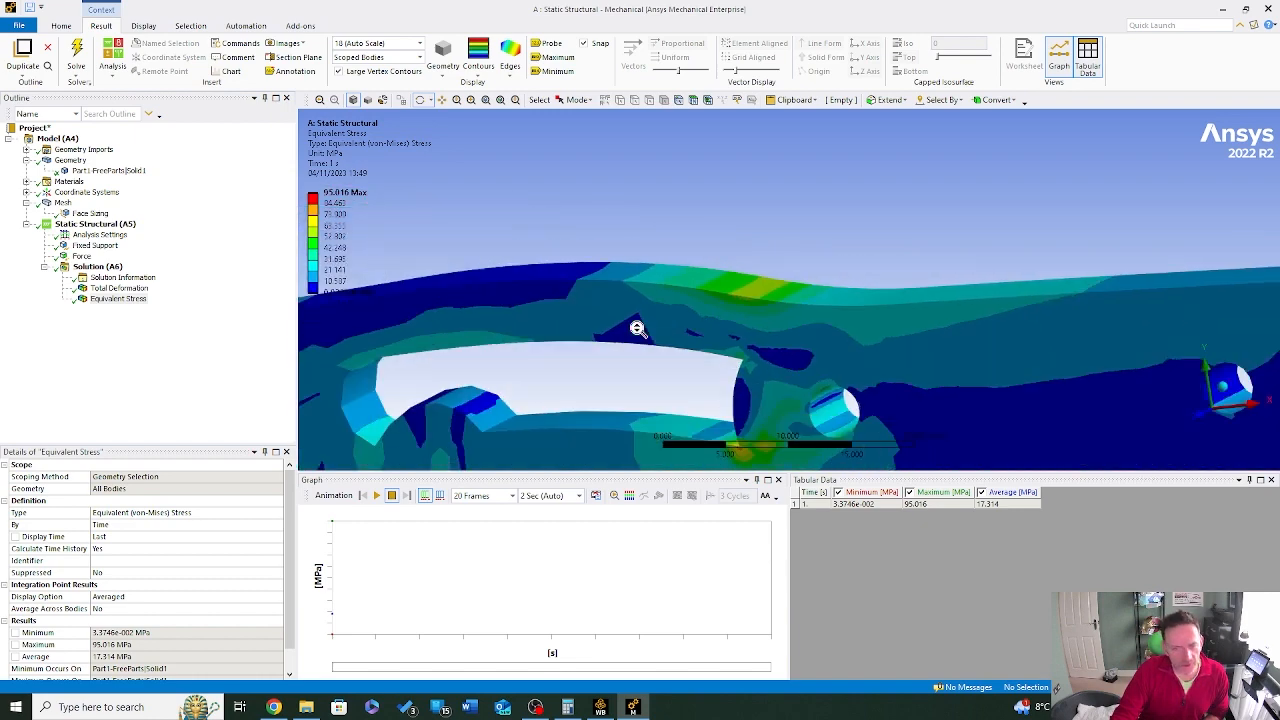
scroll(637, 329, "down", 5)
right_click_drag(749, 322, 832, 365)
middle_click_drag(691, 266, 617, 200)
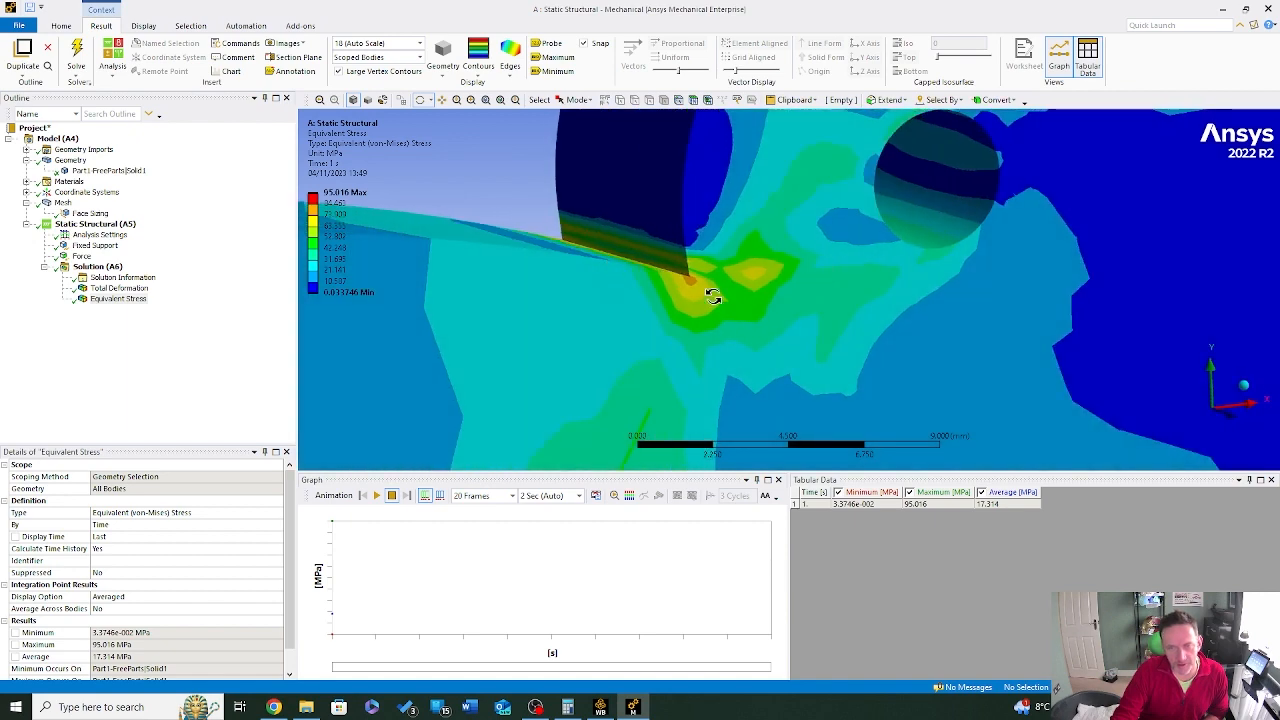
scroll(766, 332, "down", 6)
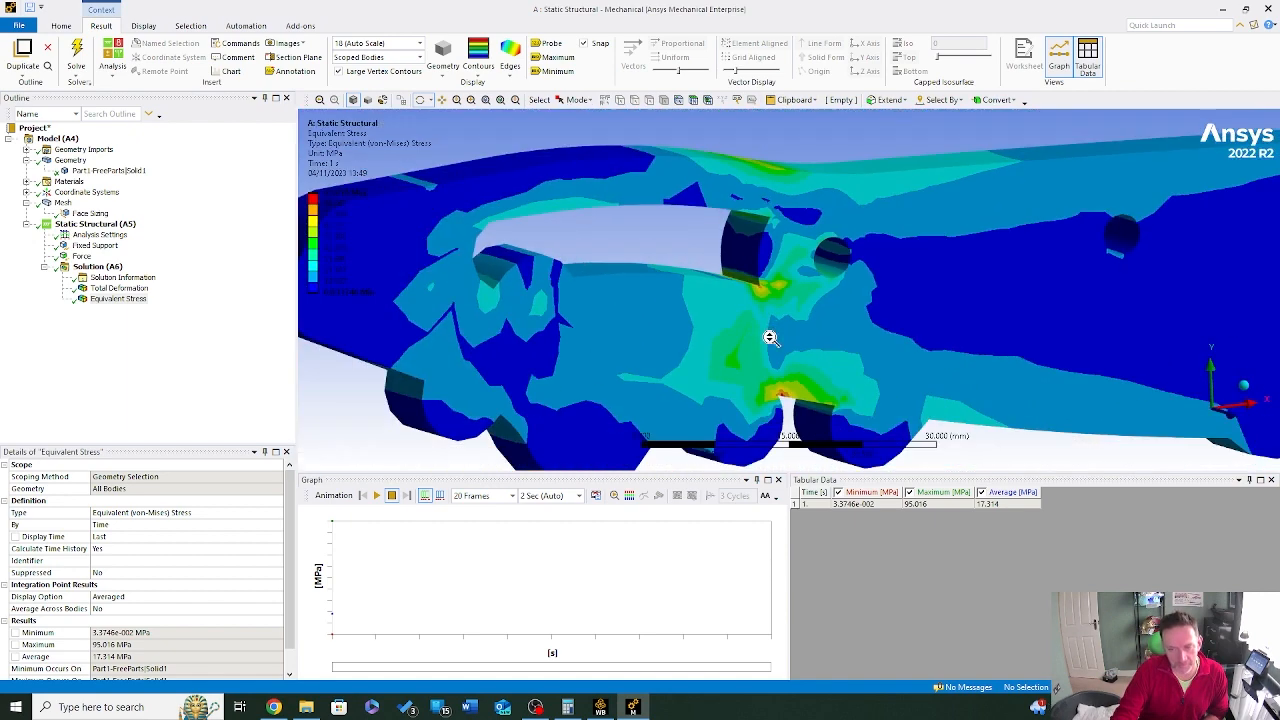
middle_click_drag(900, 327, 766, 283)
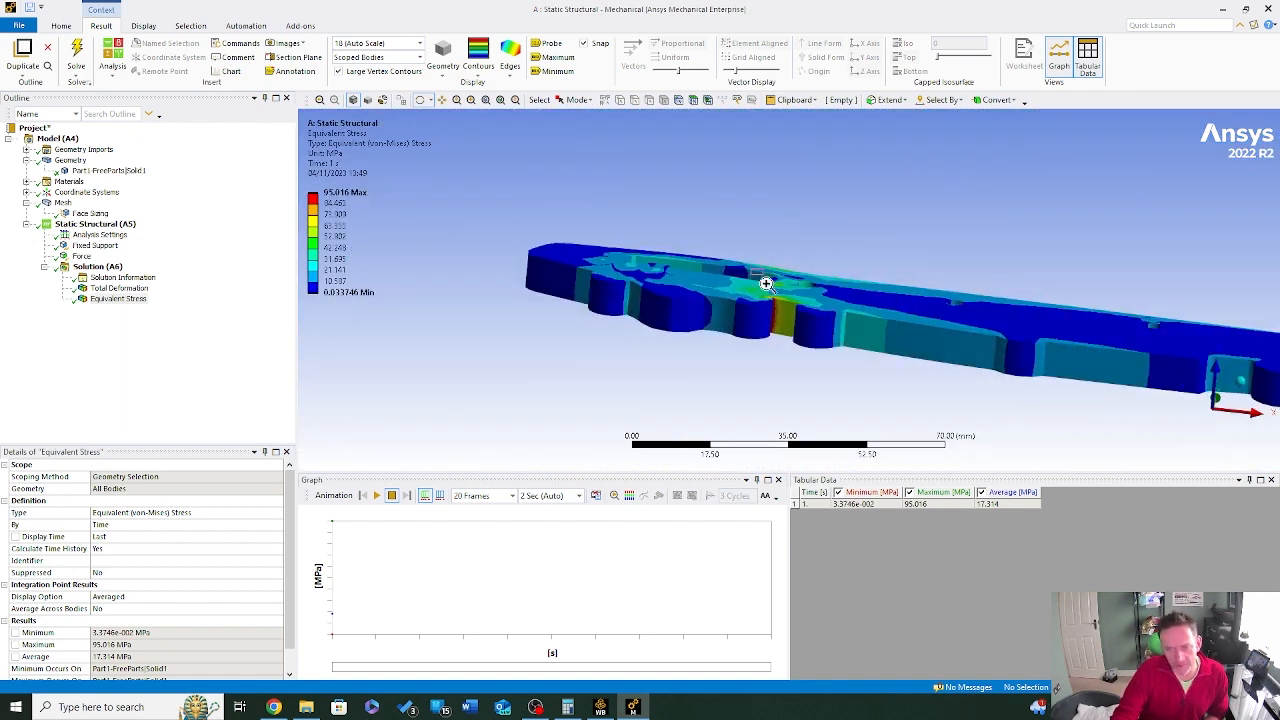
scroll(766, 266, "up", 5)
middle_click_drag(700, 251, 754, 288)
scroll(754, 288, "down", 10)
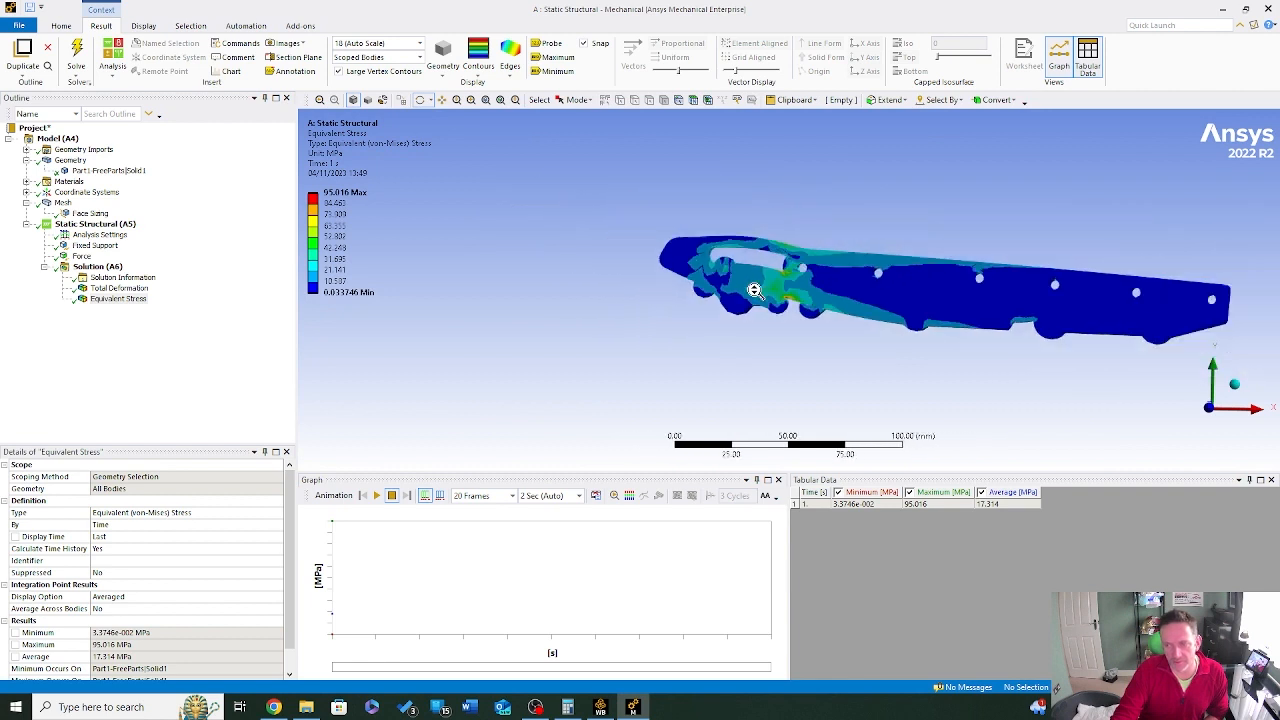
Step: Animate the Equivalent Stress result, pause it partway and inspect the plate's deformed shape
left_click(377, 496)
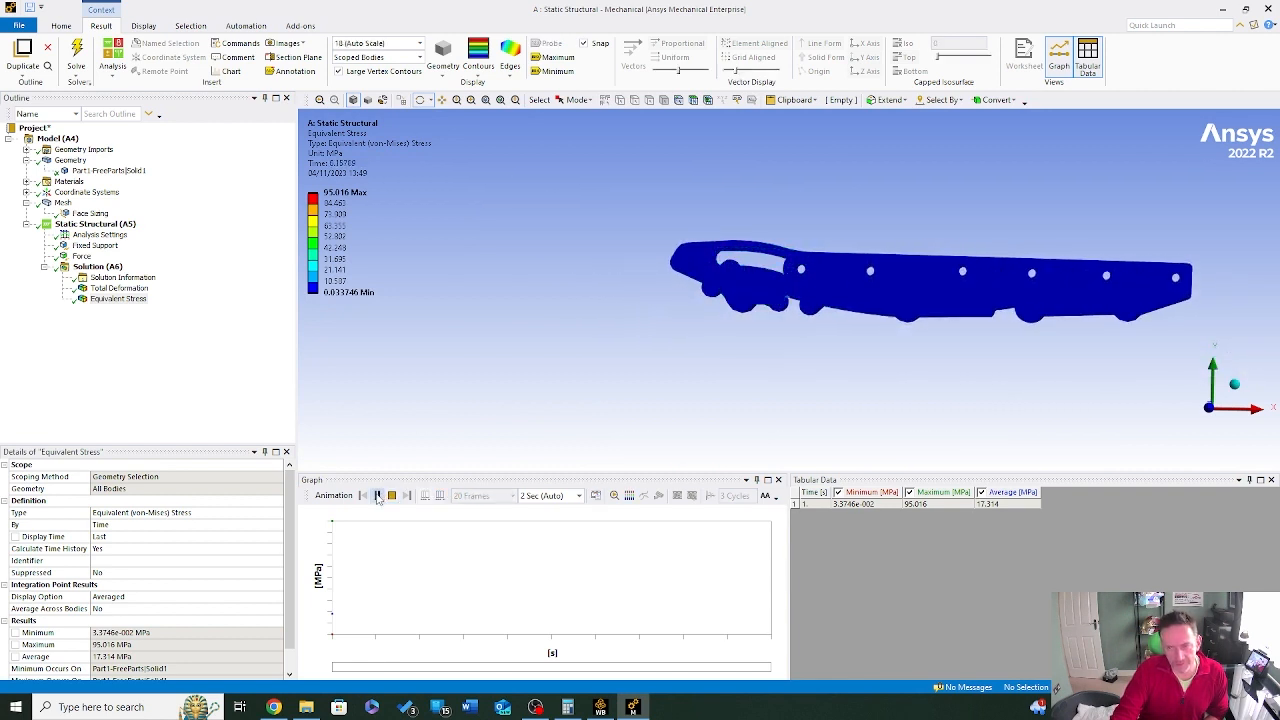
left_click(377, 496)
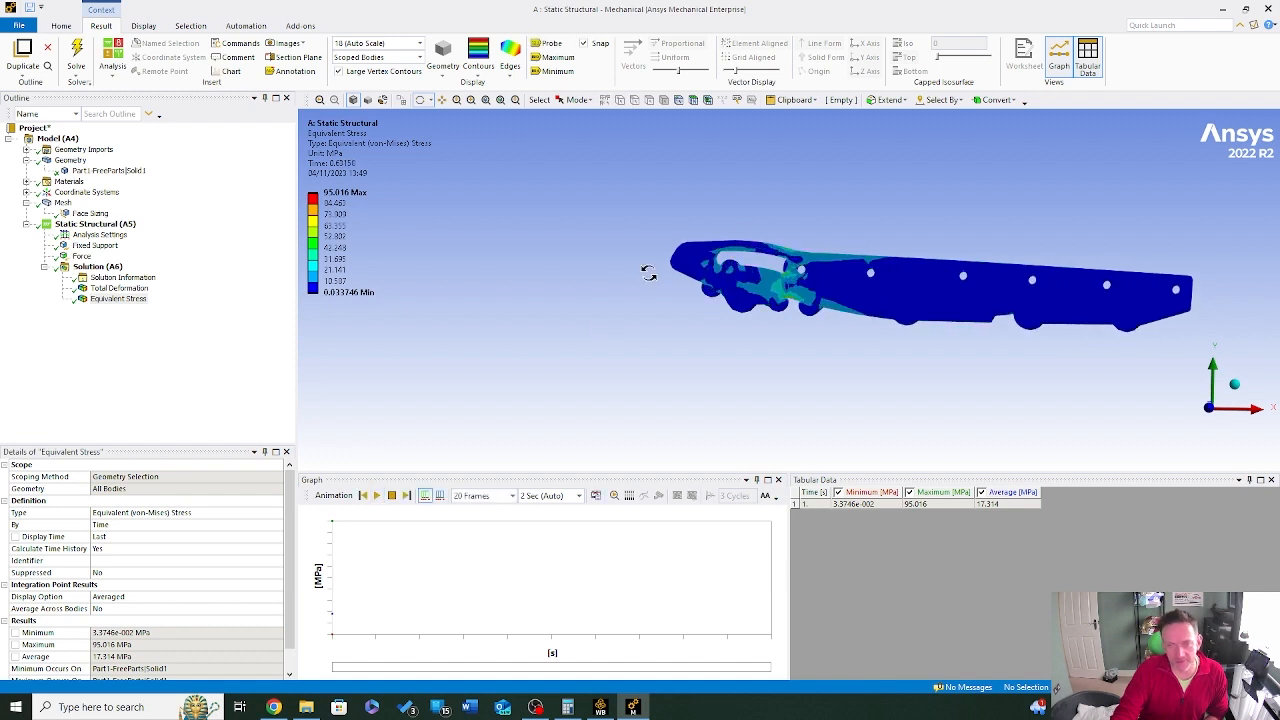
left_click_drag(942, 300, 903, 309)
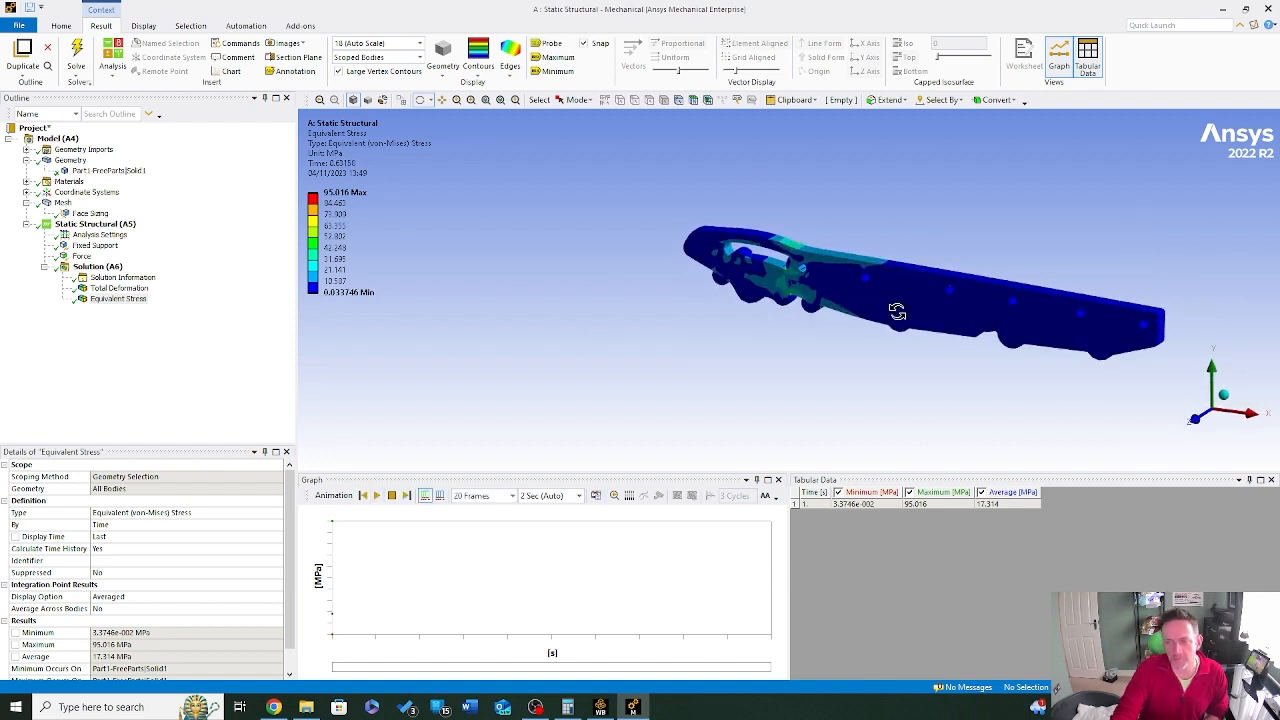
right_click_drag(689, 206, 1075, 341)
scroll(581, 300, "down", 5)
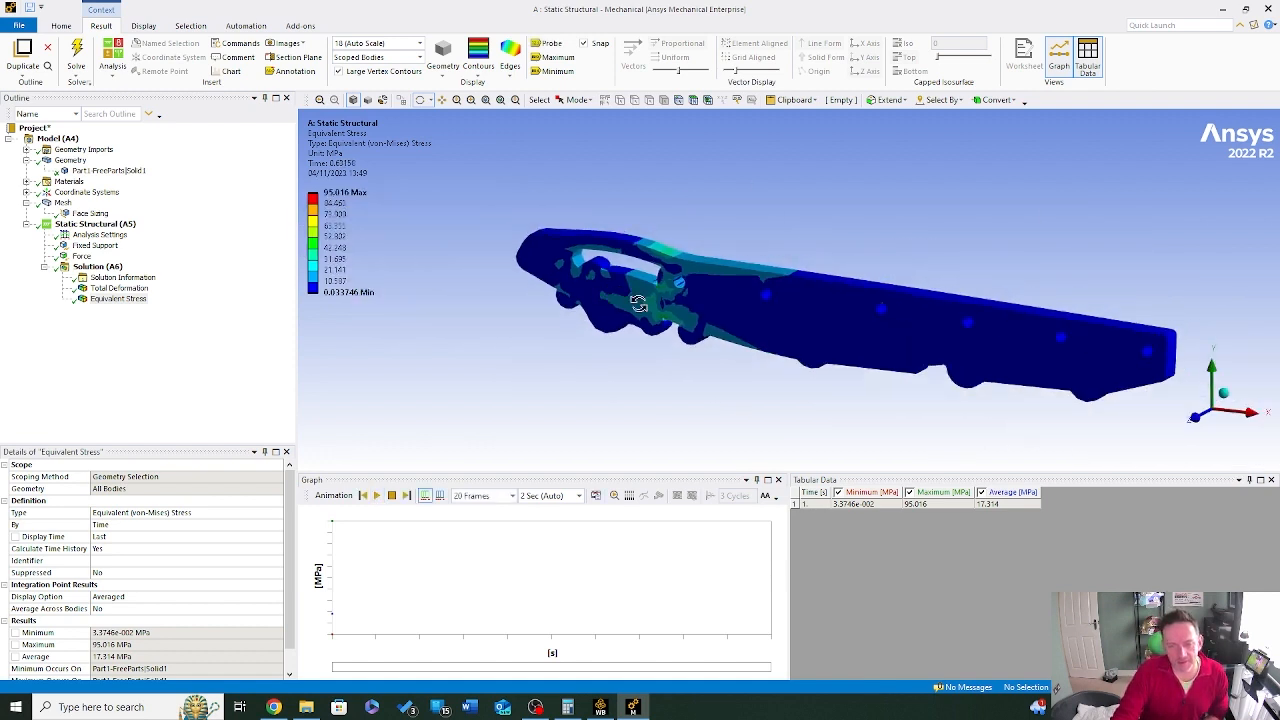
middle_click_drag(489, 358, 432, 336, "ctrl")
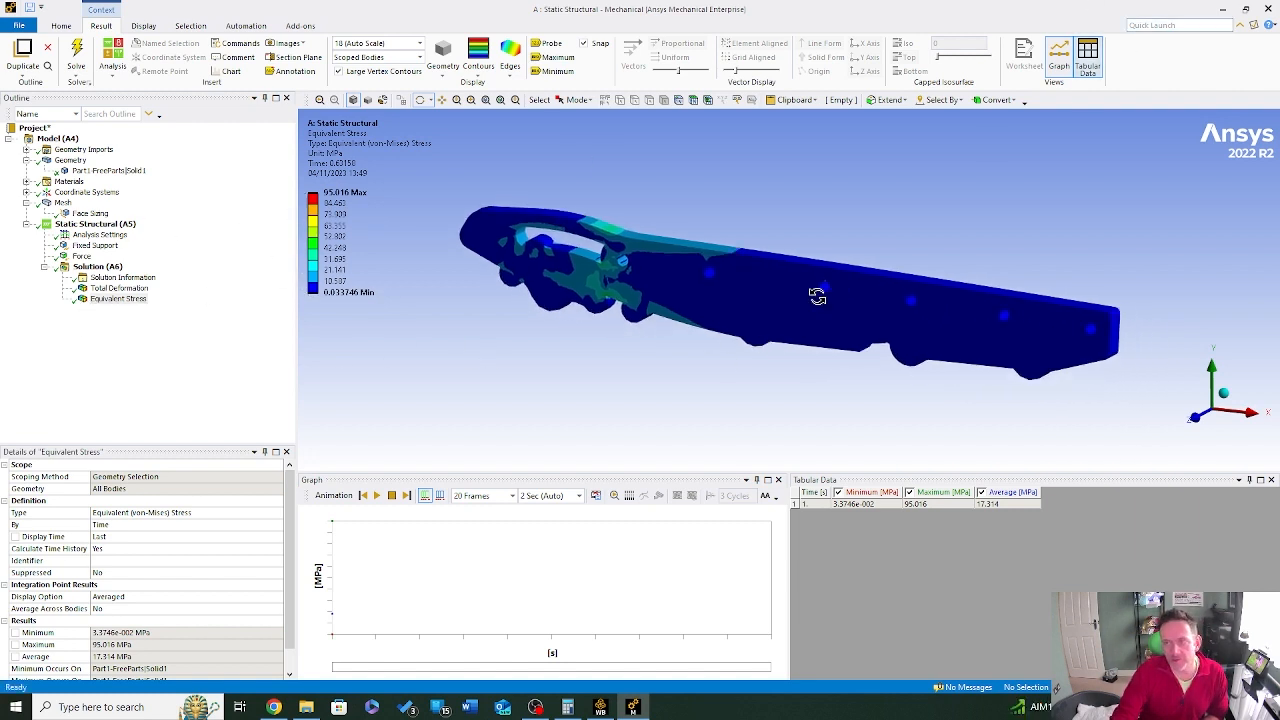
Step: Close Ansys Mechanical and return to the Workbench project
left_click(1267, 8)
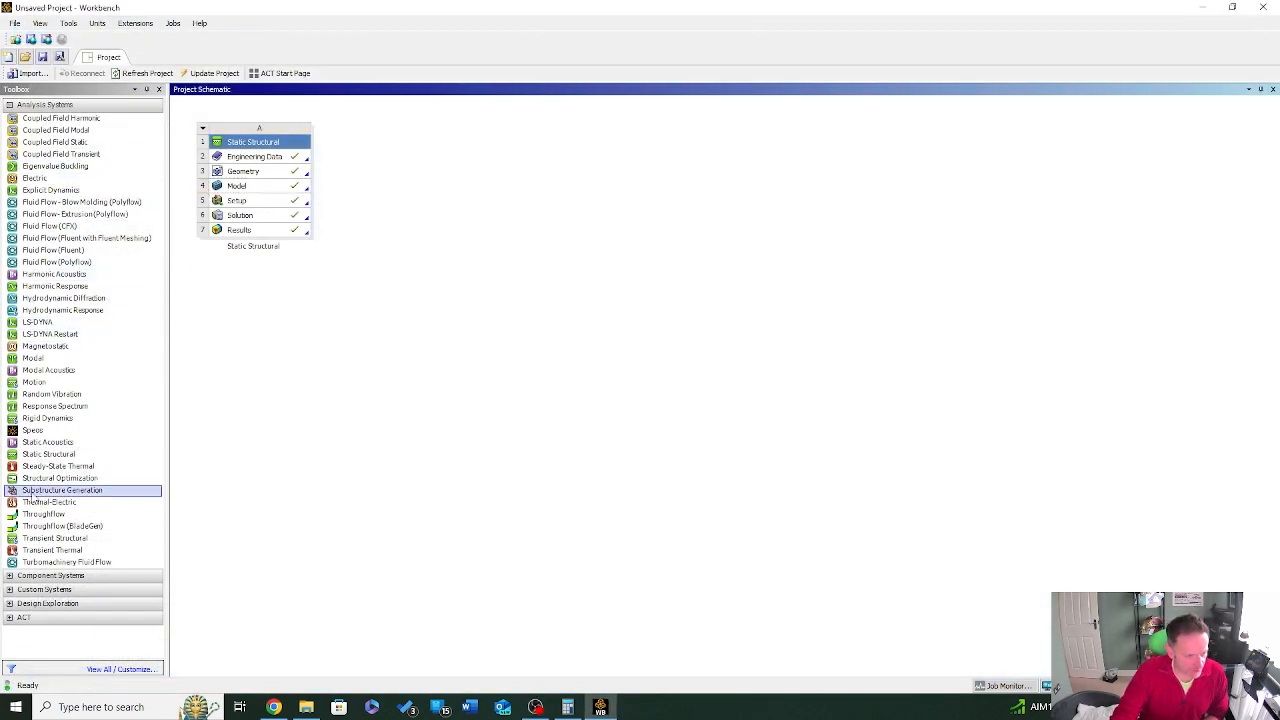
Step: Add a Structural Optimization system linked to the Static Structural solution and open its Setup for editing in Ansys Mechanical
left_click_drag(62, 486, 276, 214)
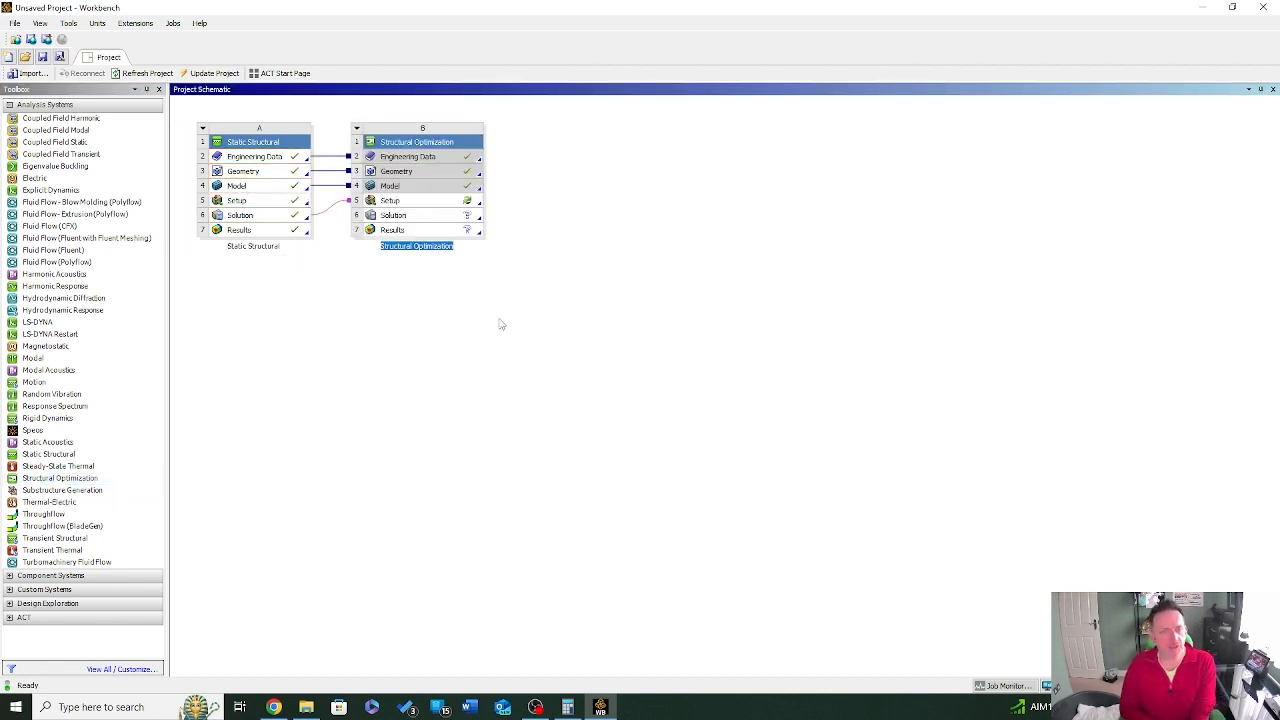
right_click(413, 203)
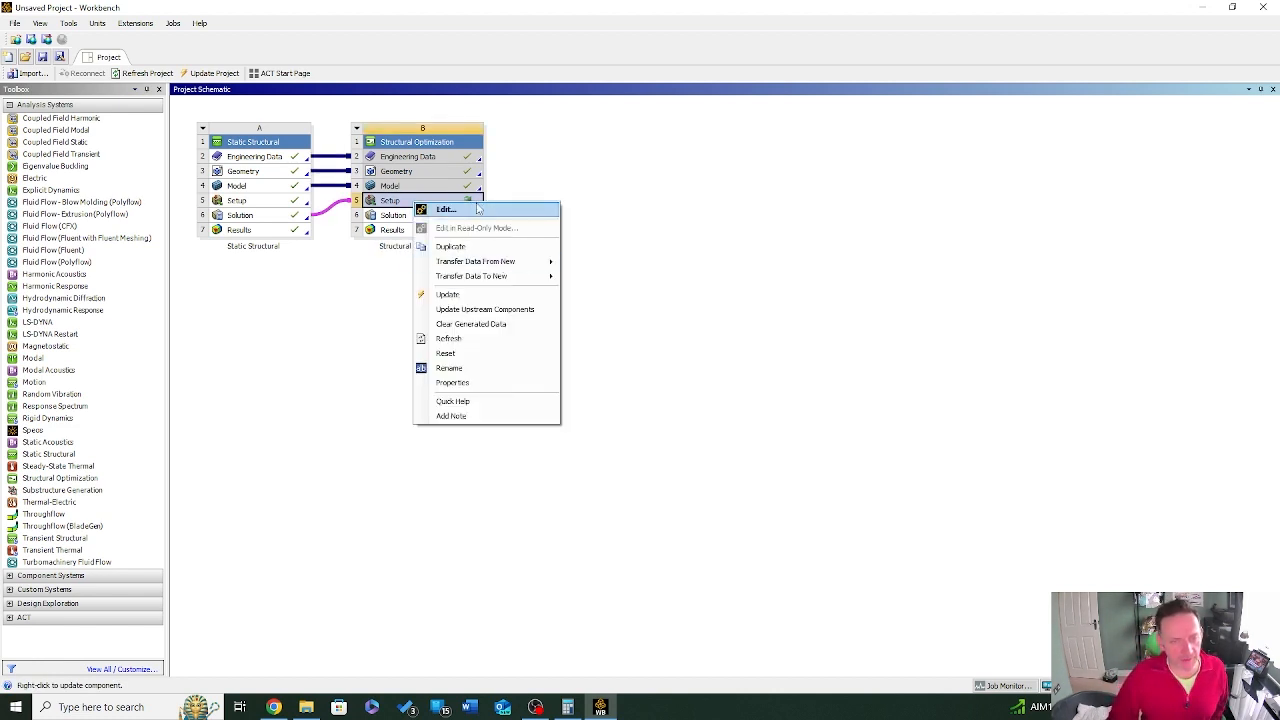
left_click(447, 209)
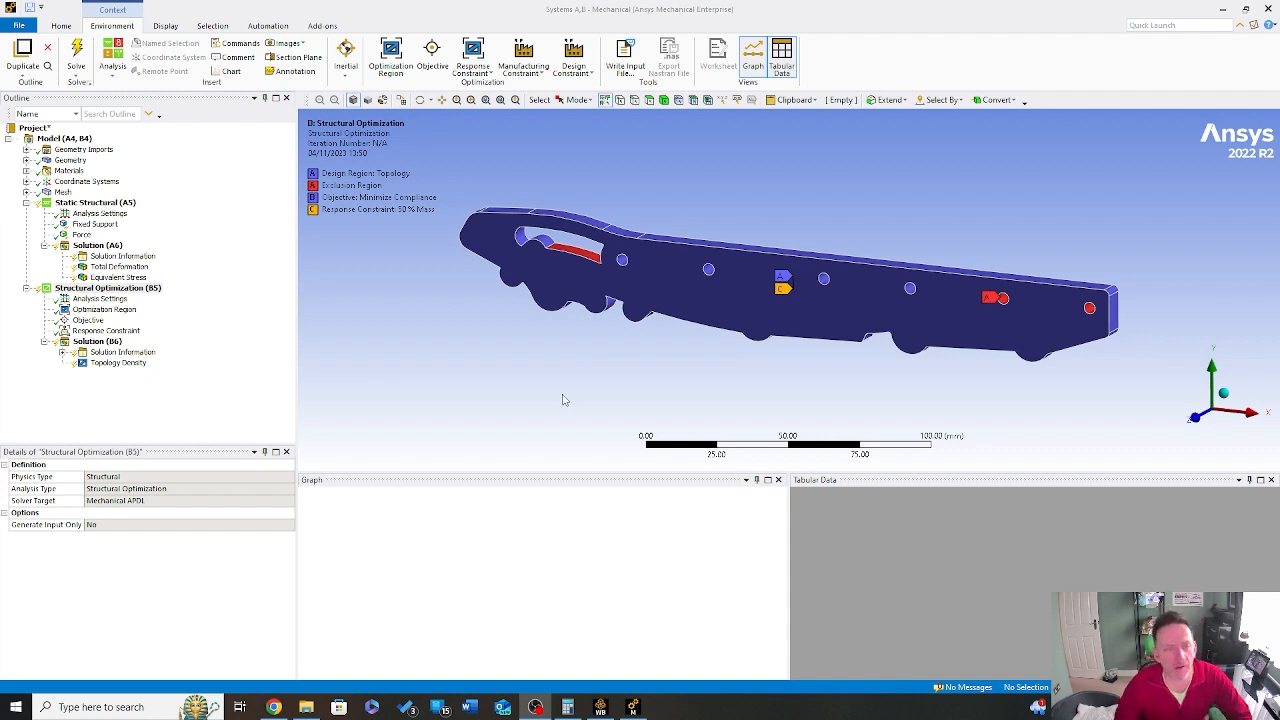
Step: Examine the optimization's design region, exclusion regions and response constraint on the plate from several angles
right_click_drag(755, 328, 686, 395)
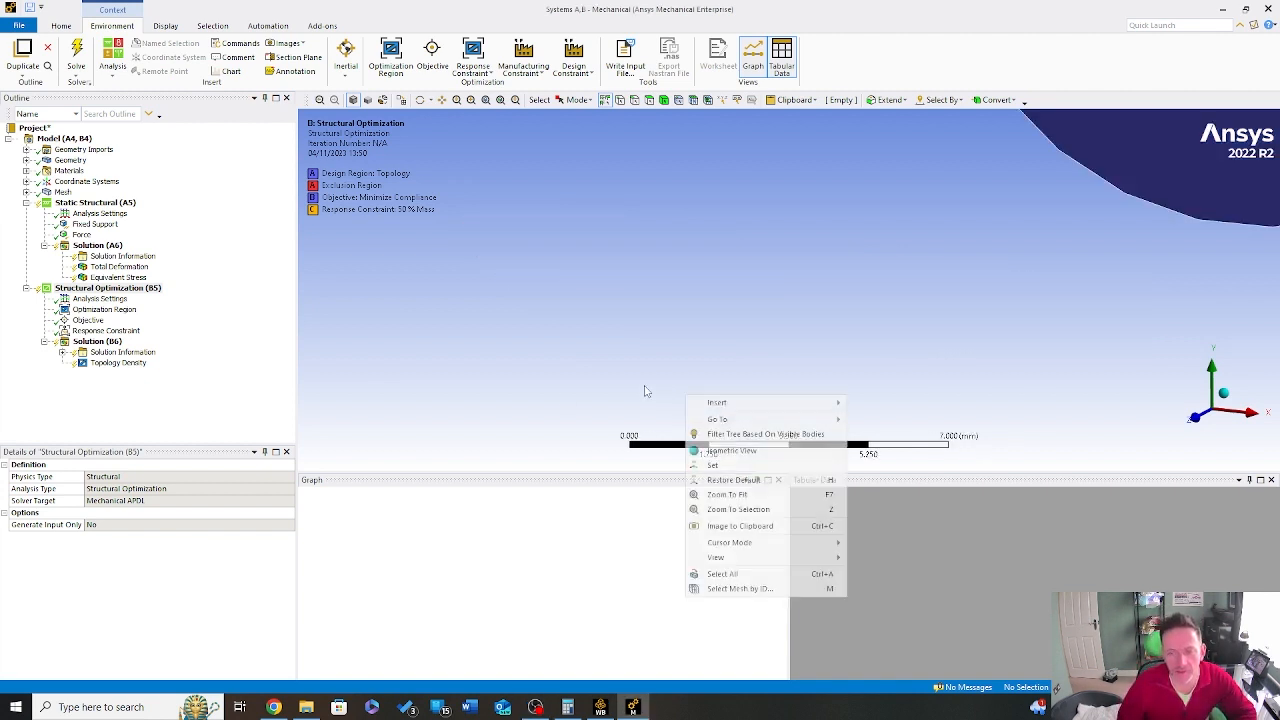
left_click(908, 203)
scroll(908, 206, "down", 8)
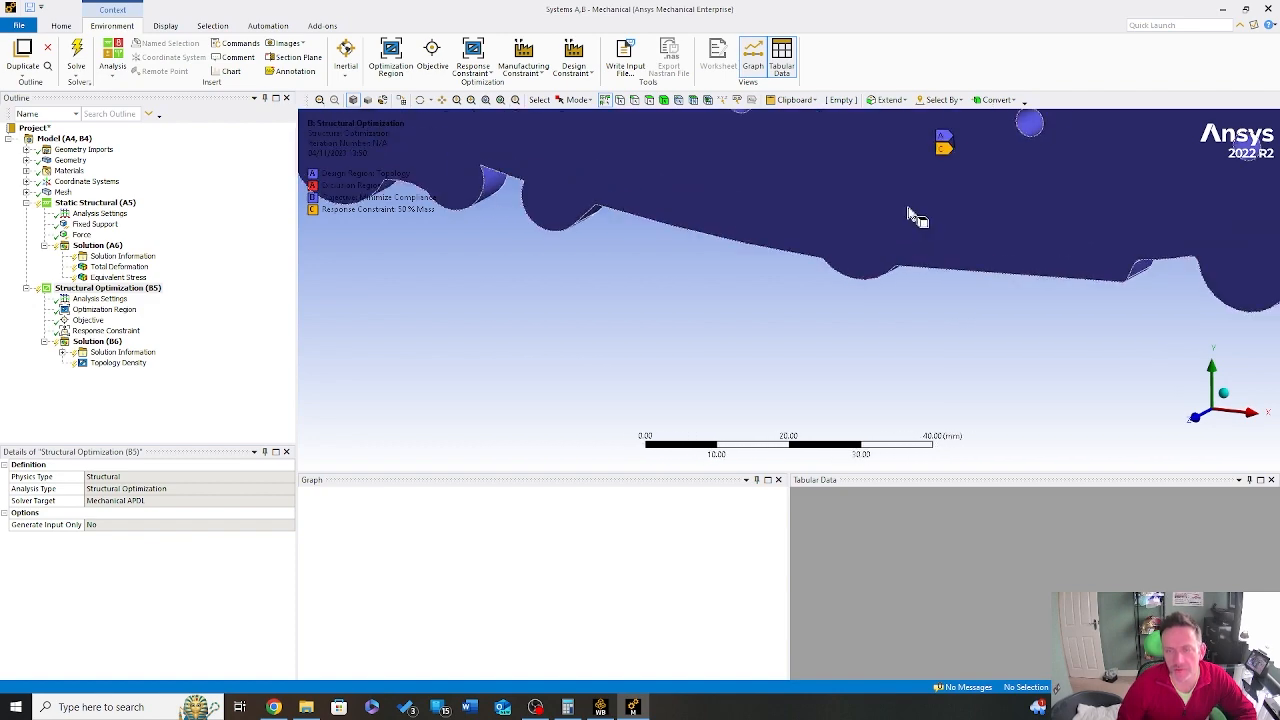
middle_click_drag(908, 213, 1040, 203)
middle_click_drag(912, 212, 829, 185)
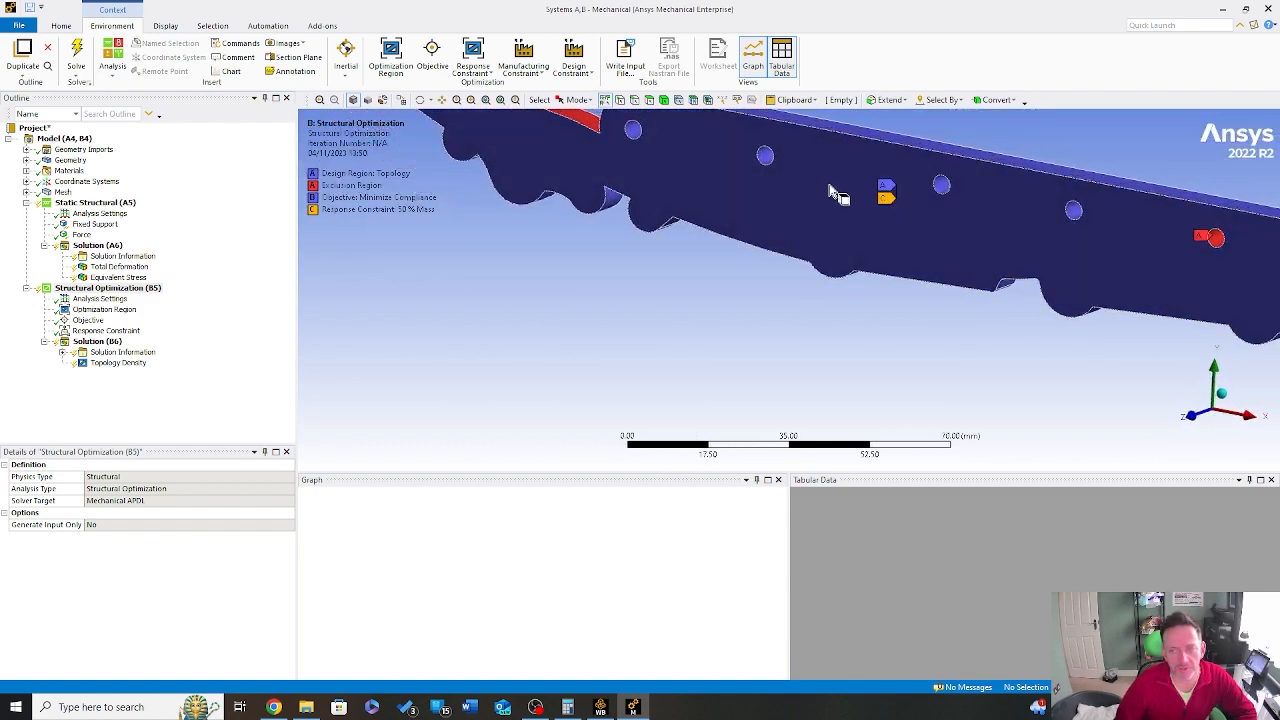
scroll(890, 200, "down", 3)
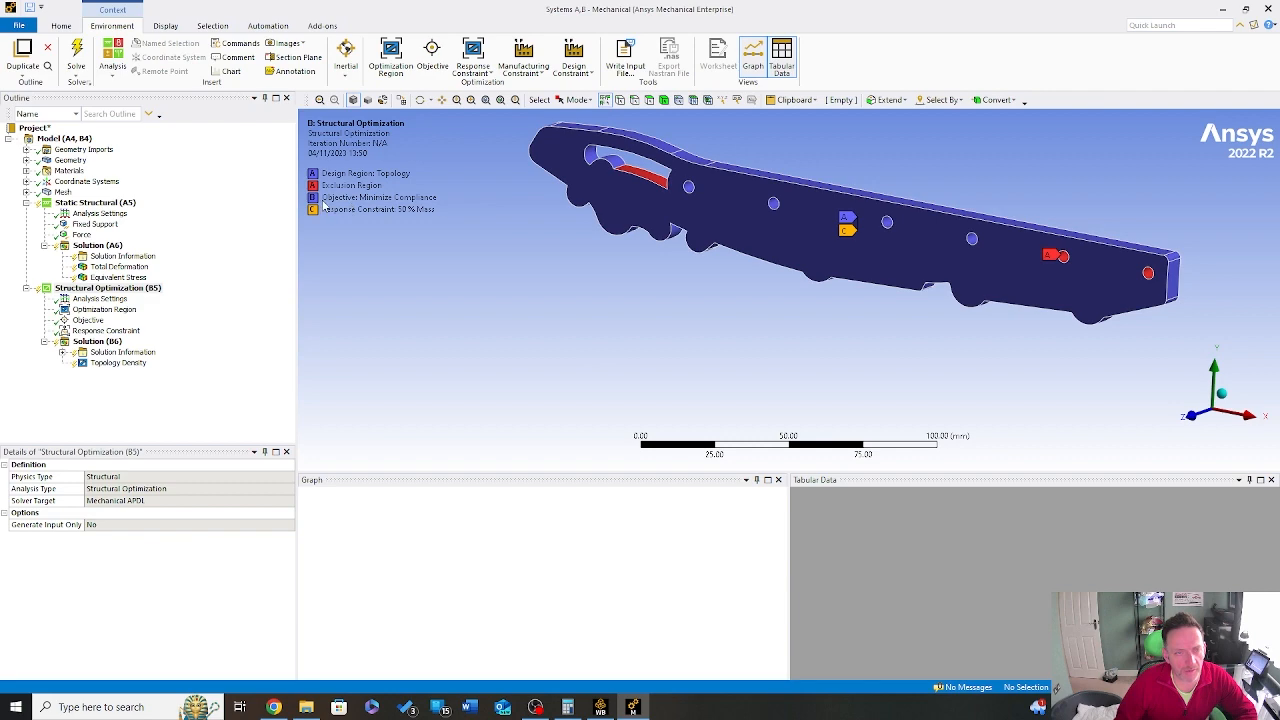
middle_click_drag(818, 282, 732, 238)
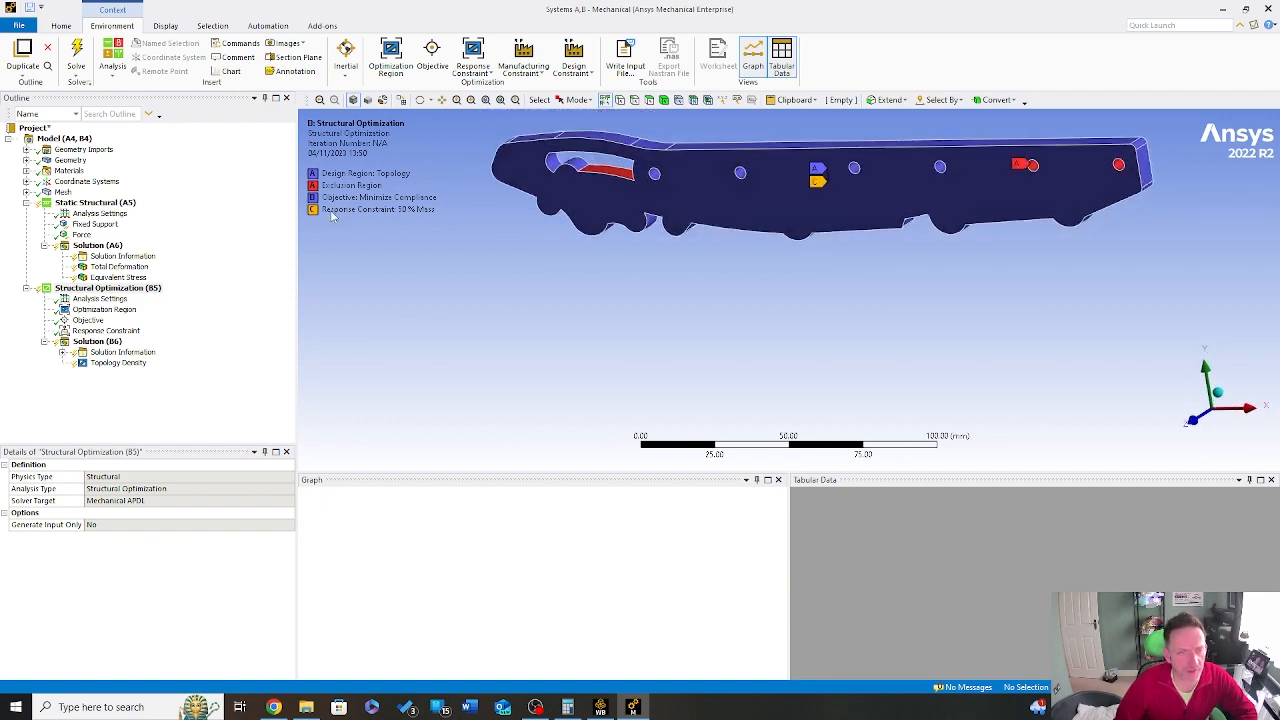
middle_click_drag(766, 229, 720, 191)
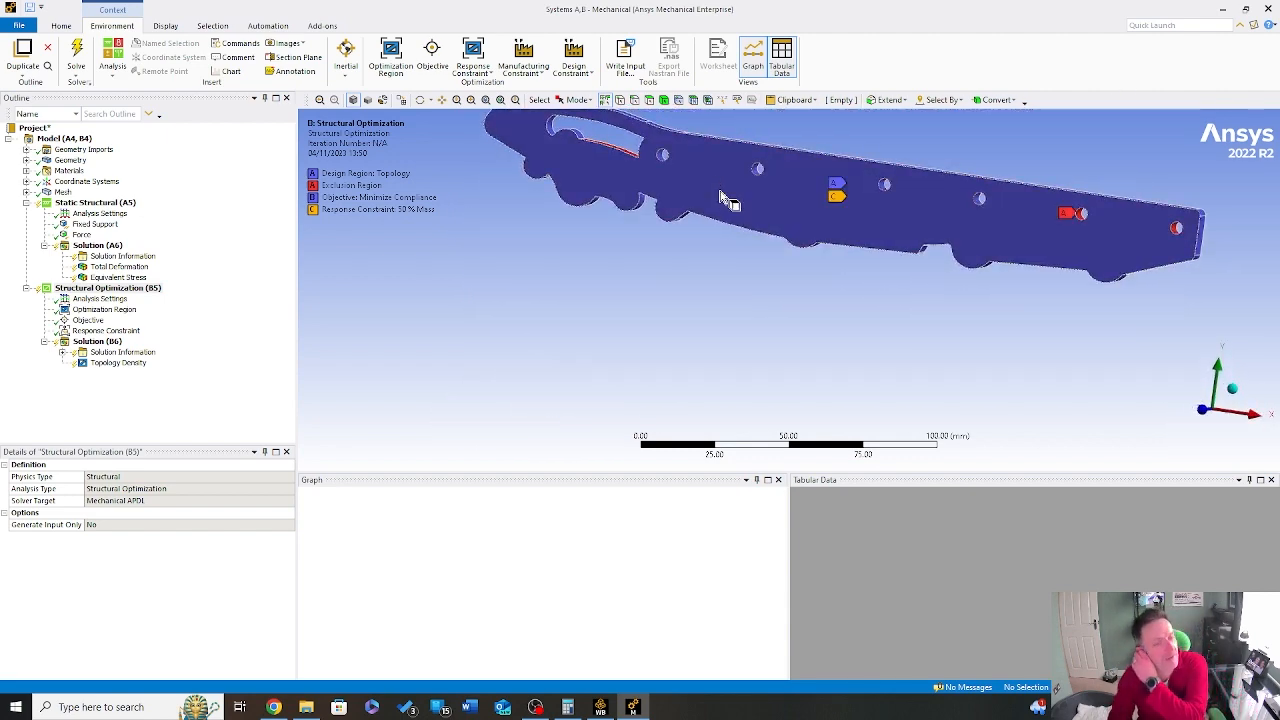
Step: Review the Structural Optimization Analysis Settings, including the Output Controls and the options for Export Design Properties
left_click(101, 300)
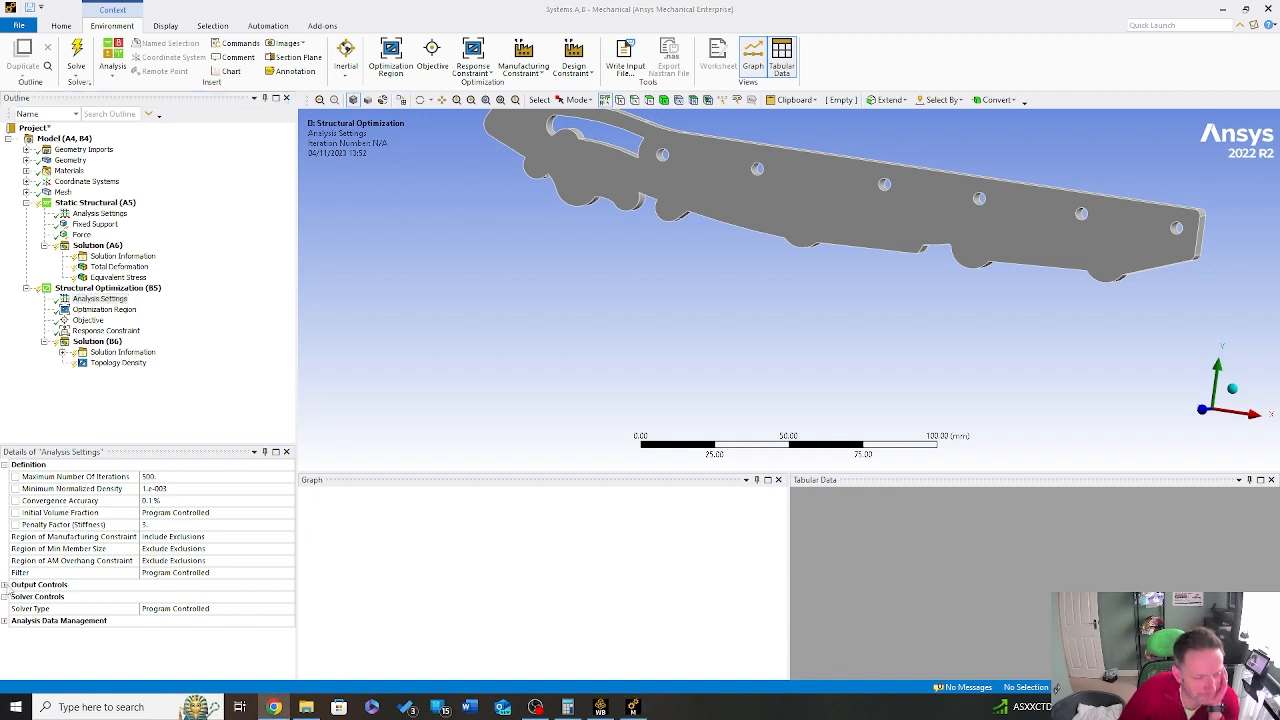
left_click(5, 586)
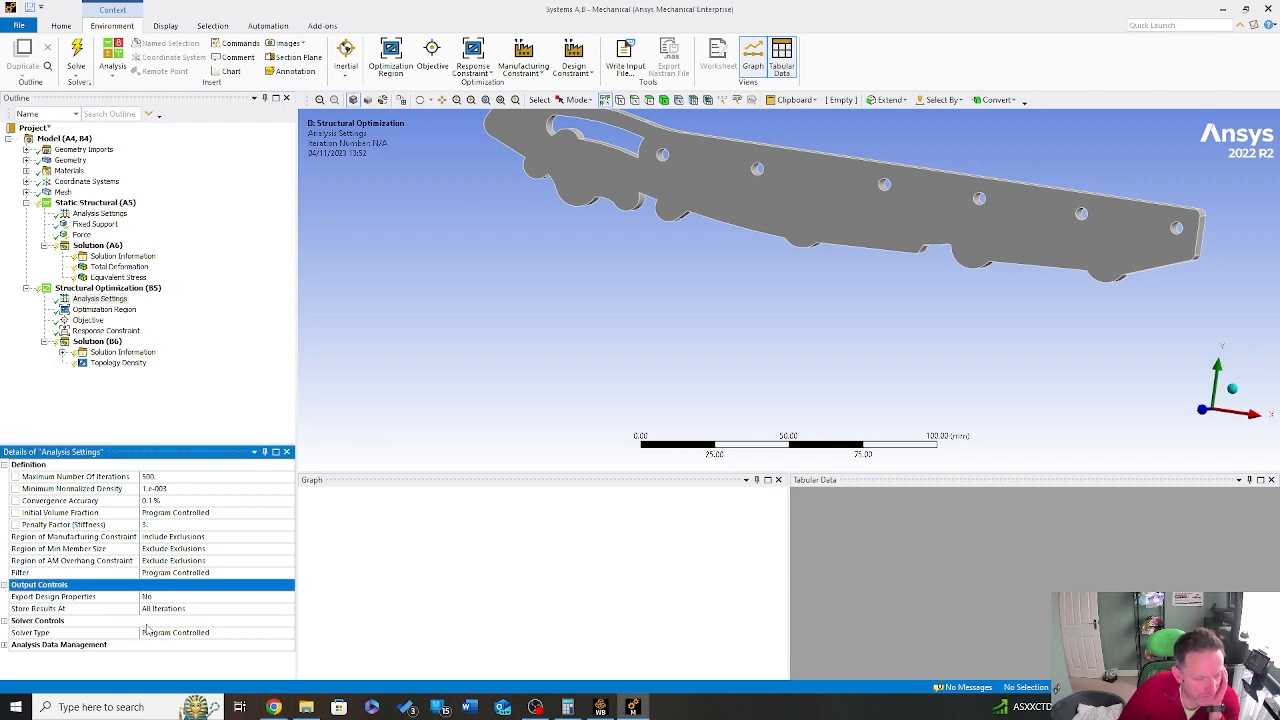
left_click(183, 597)
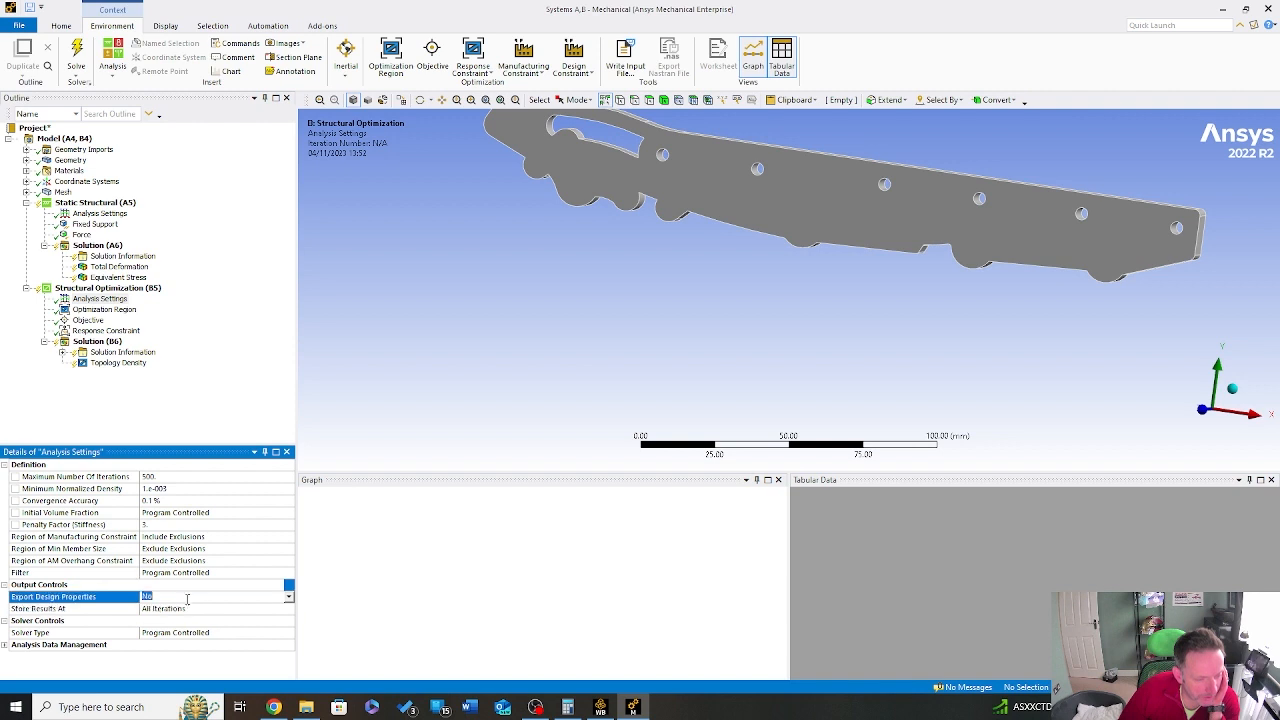
left_click(289, 597)
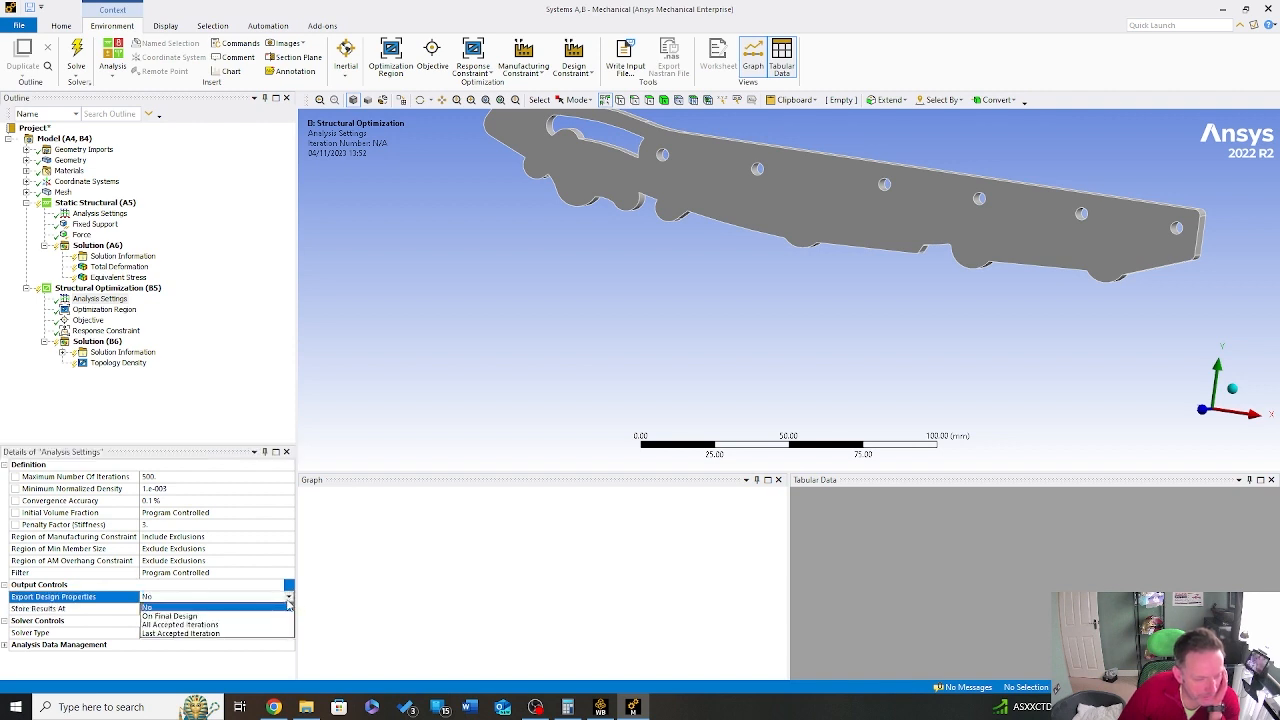
left_click(17, 635)
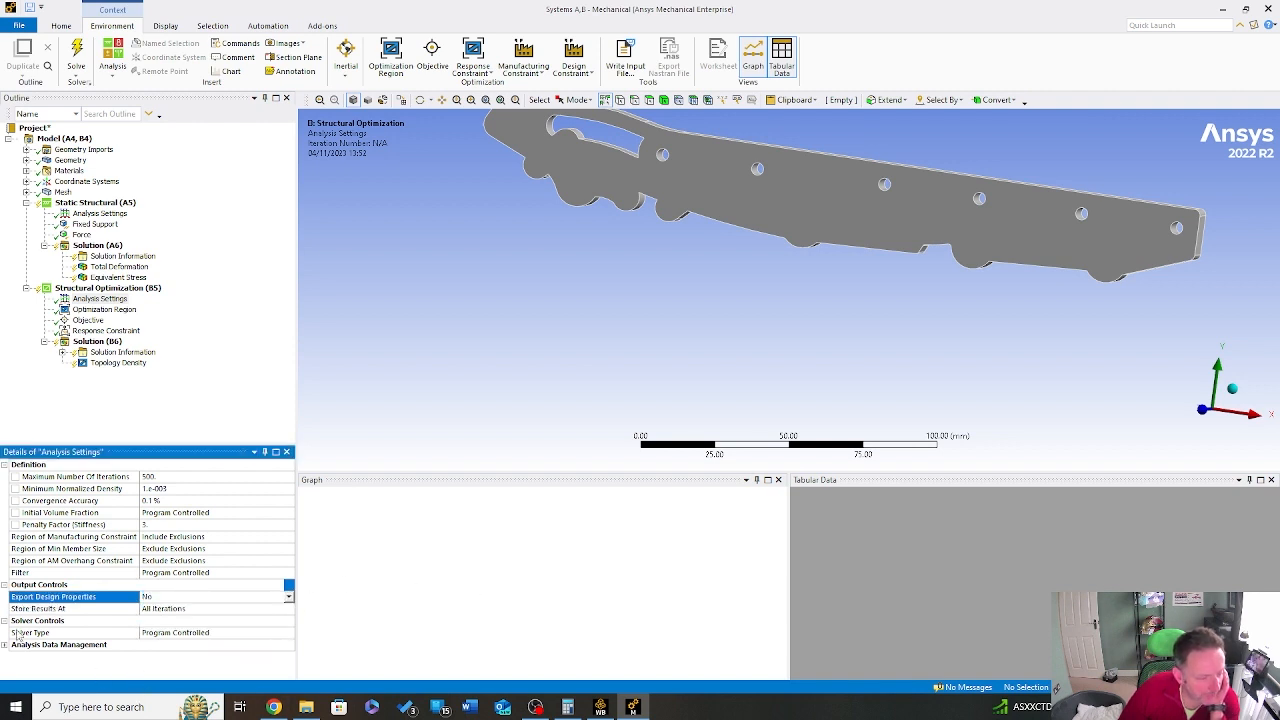
left_click(134, 408)
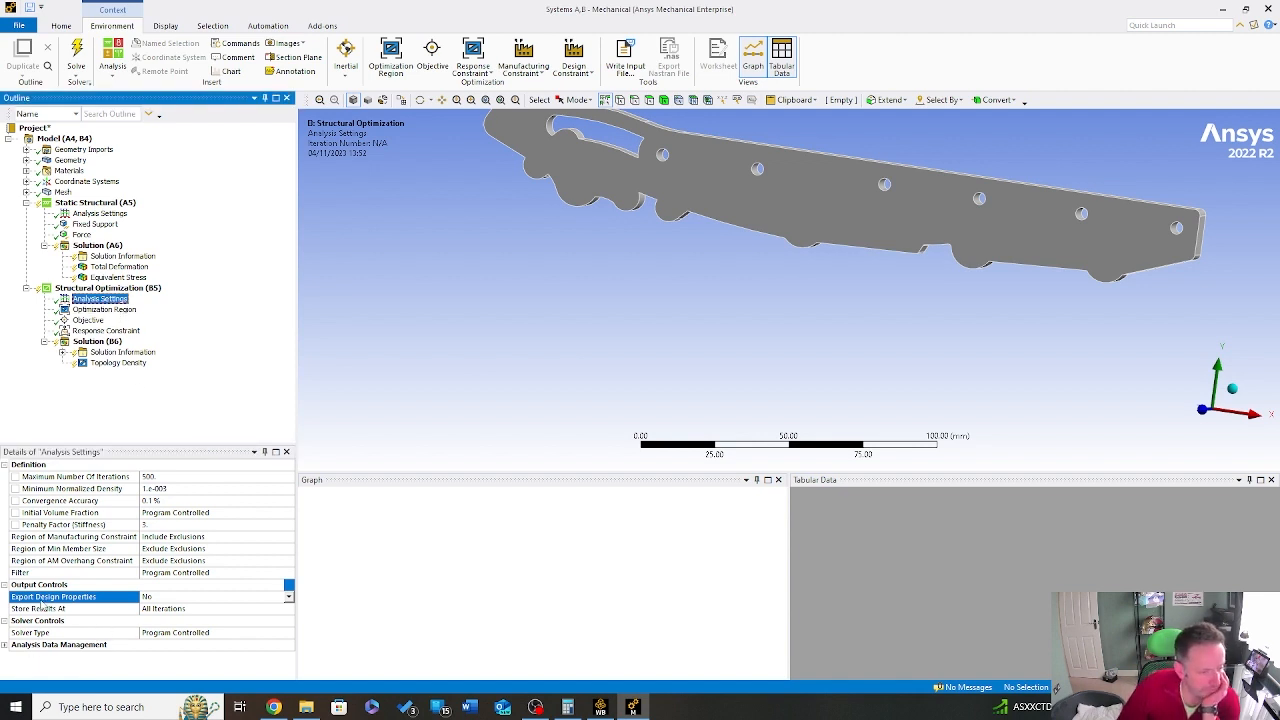
Step: Review the Optimization Region's design geometry and boundary-condition exclusions, and the Objective's worksheet
left_click(104, 310)
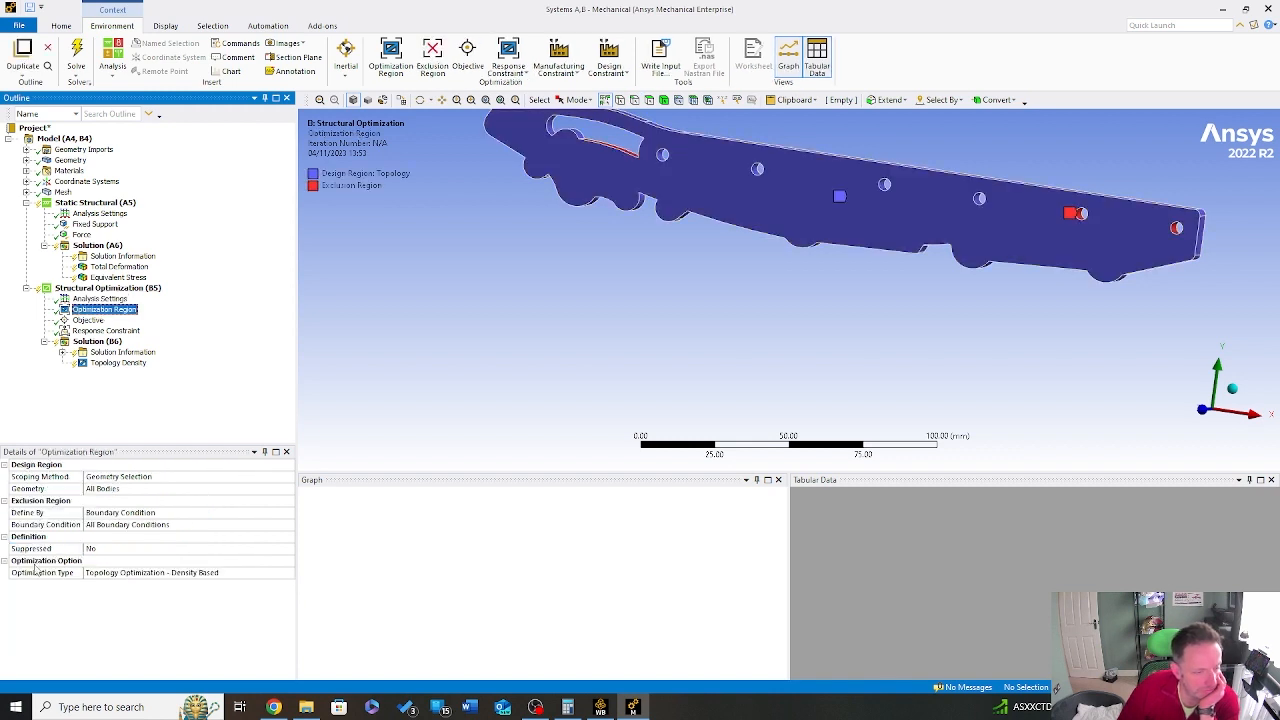
scroll(757, 307, "down", 5)
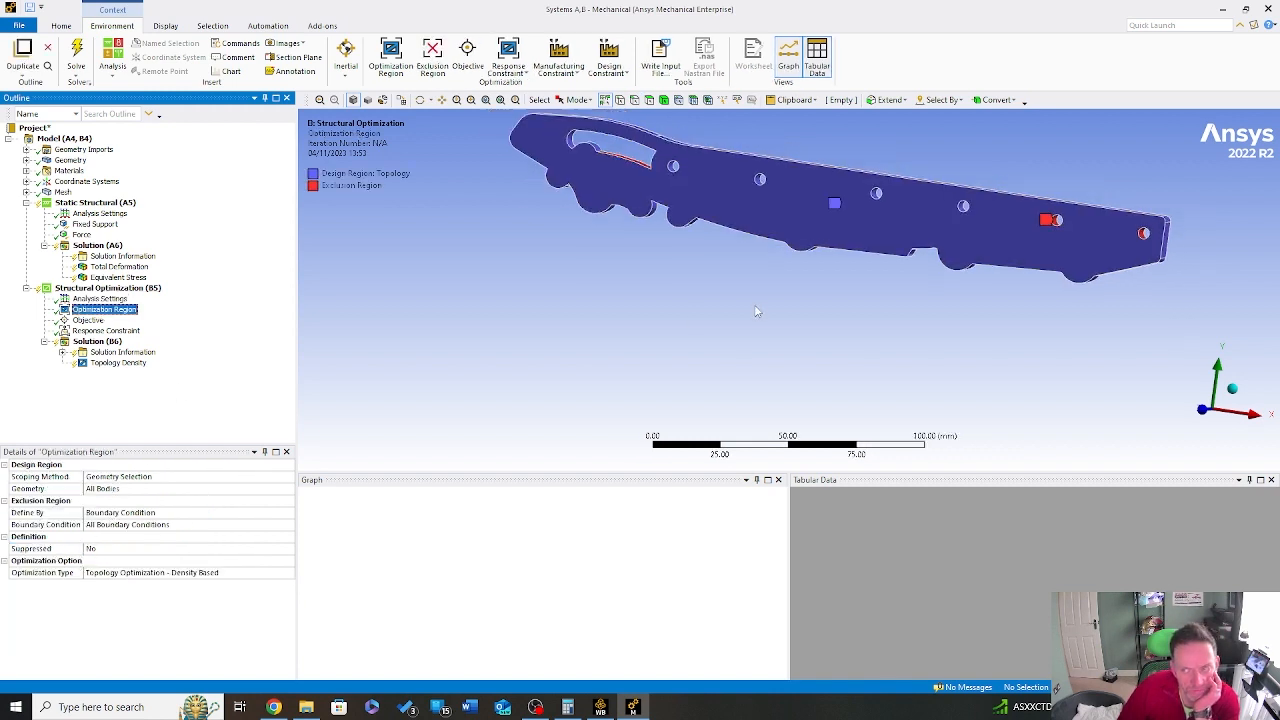
right_click_drag(547, 142, 1135, 318)
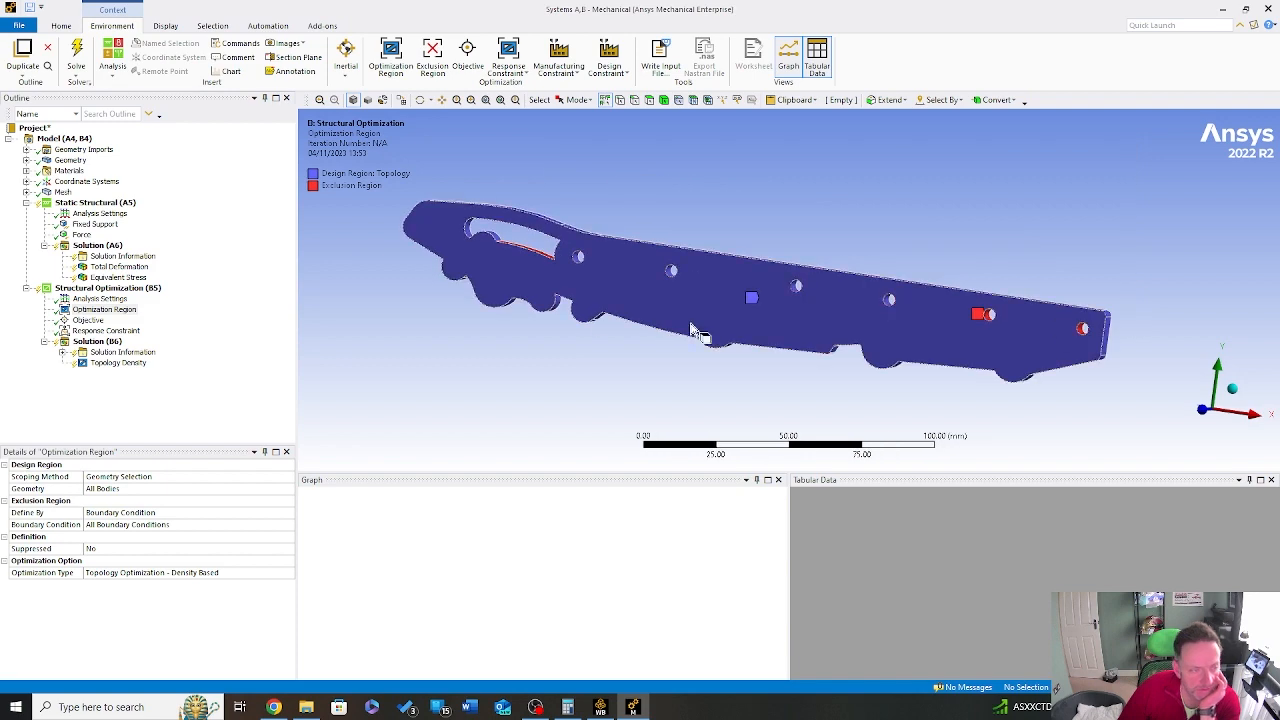
middle_click_drag(571, 251, 606, 280)
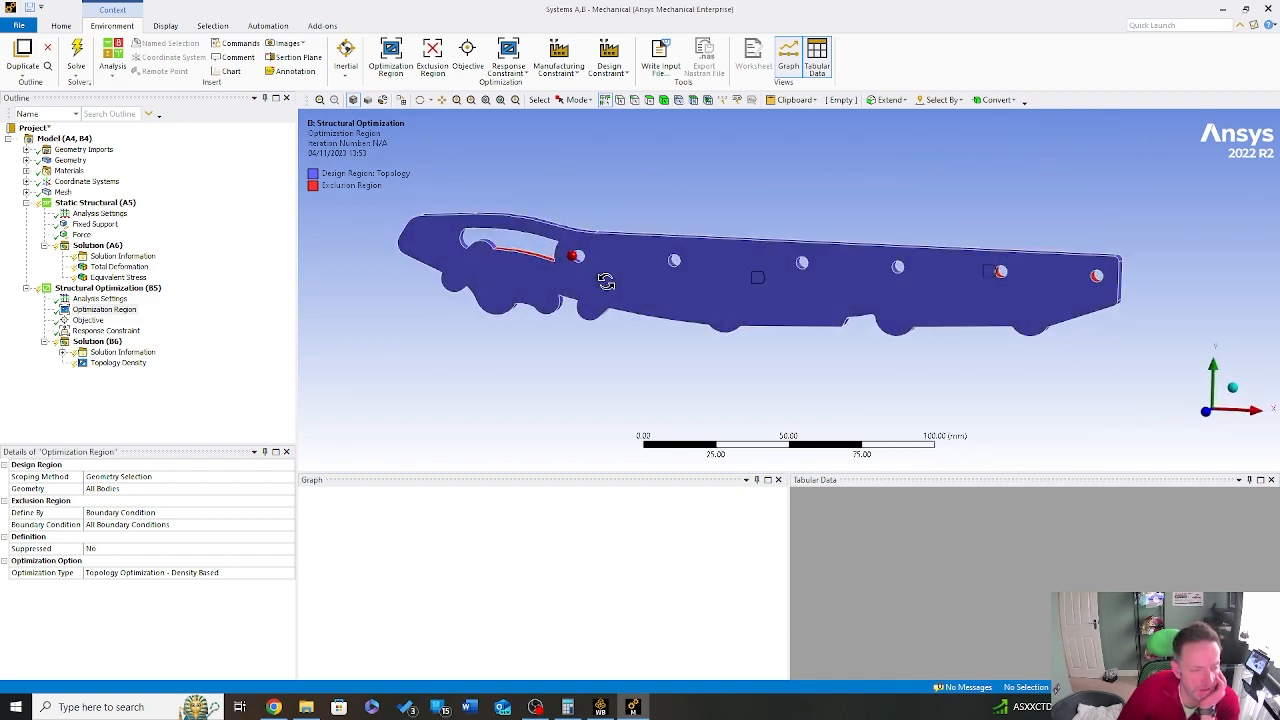
left_click(117, 490)
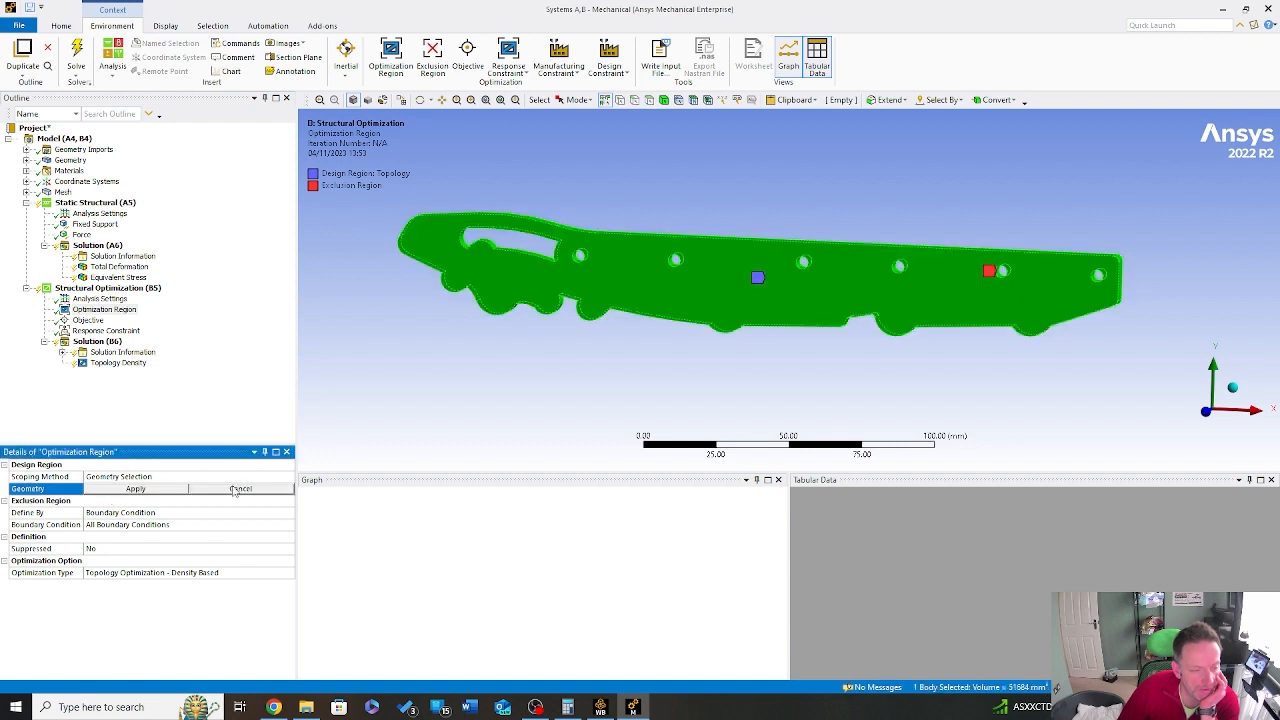
left_click(422, 380)
left_click(155, 511)
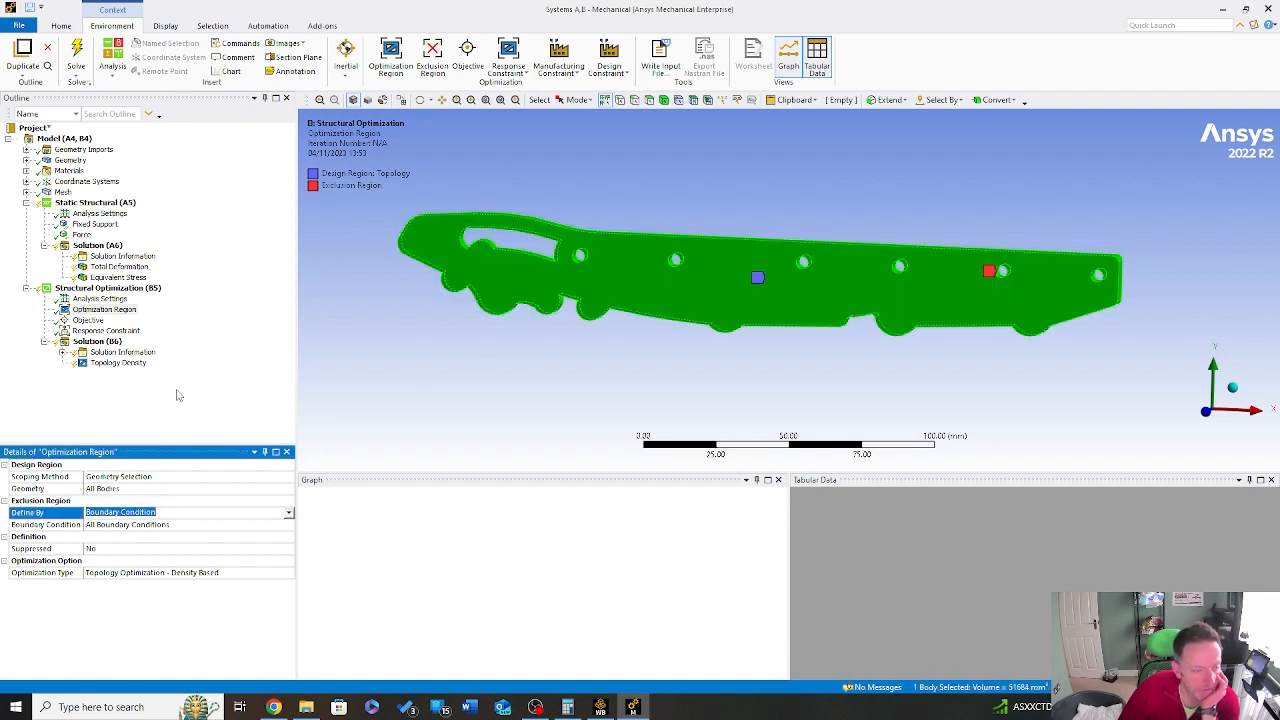
left_click(95, 320)
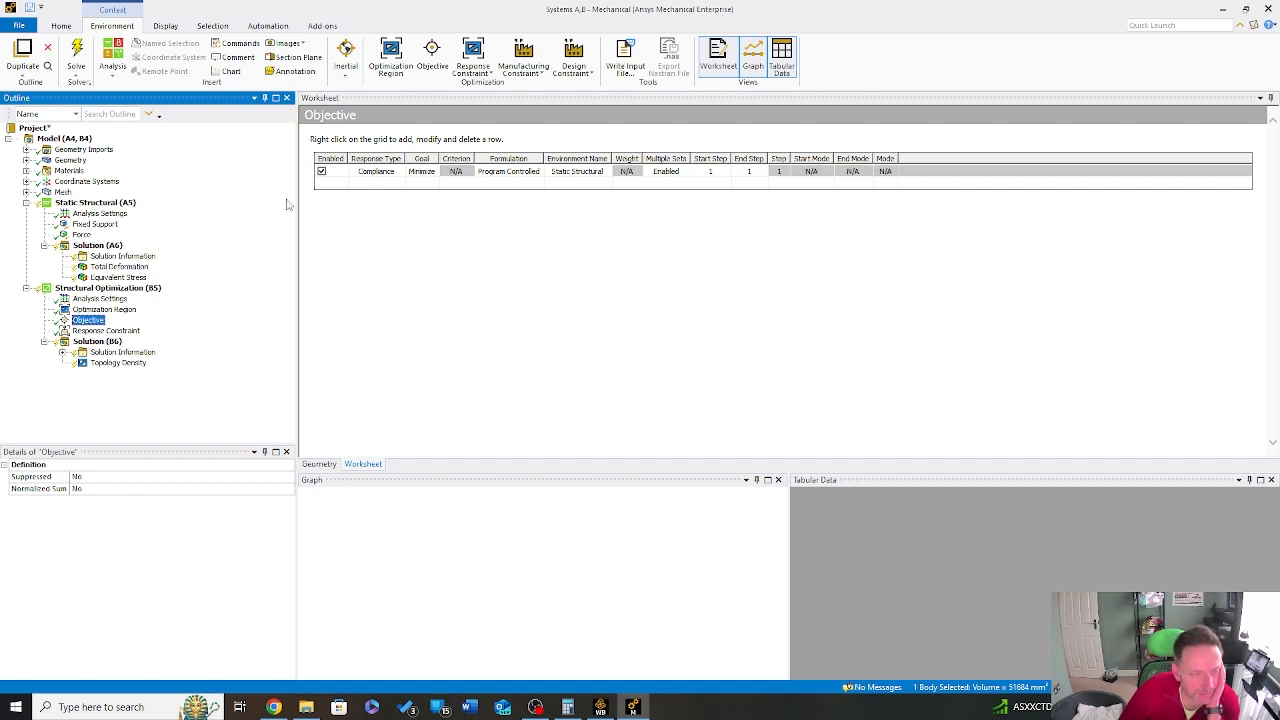
Step: Set the mass Response Constraint's Percent to Retain to 65 %
left_click(106, 330)
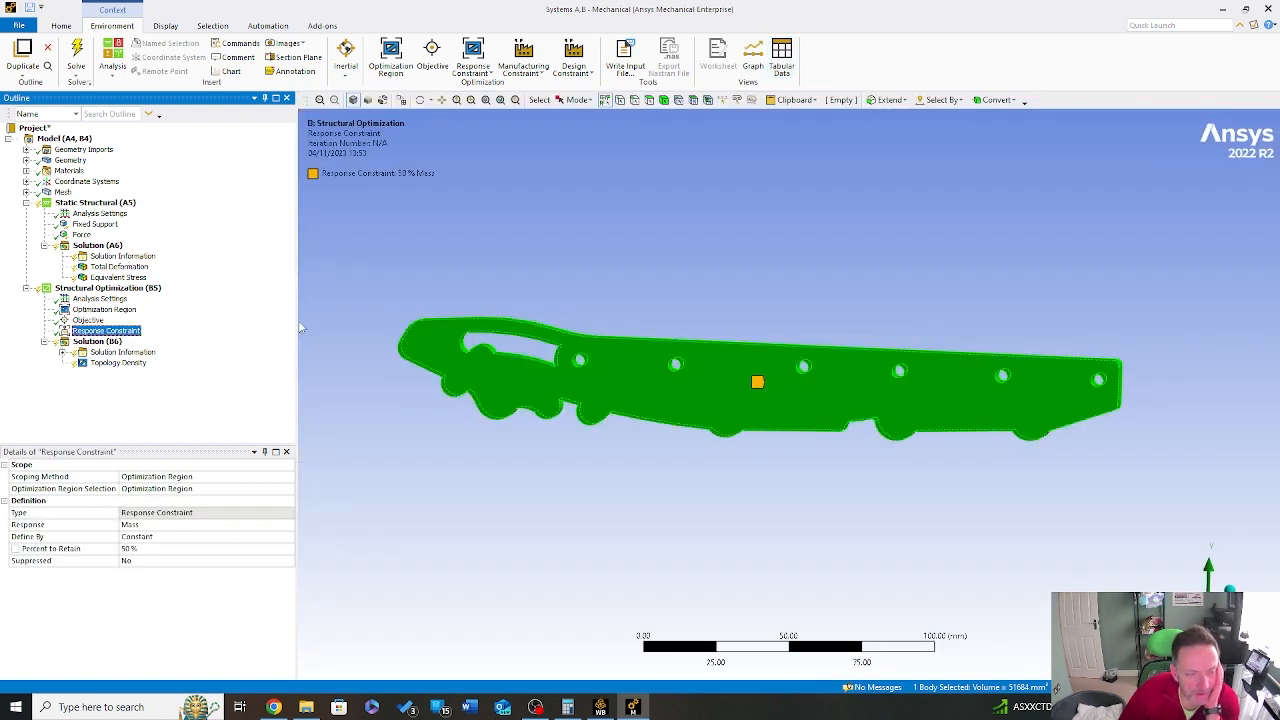
mouse_move(770, 360)
middle_mouse_down()
mouse_move(700, 363)
mouse_move(791, 363)
mouse_move(763, 369)
middle_mouse_up()
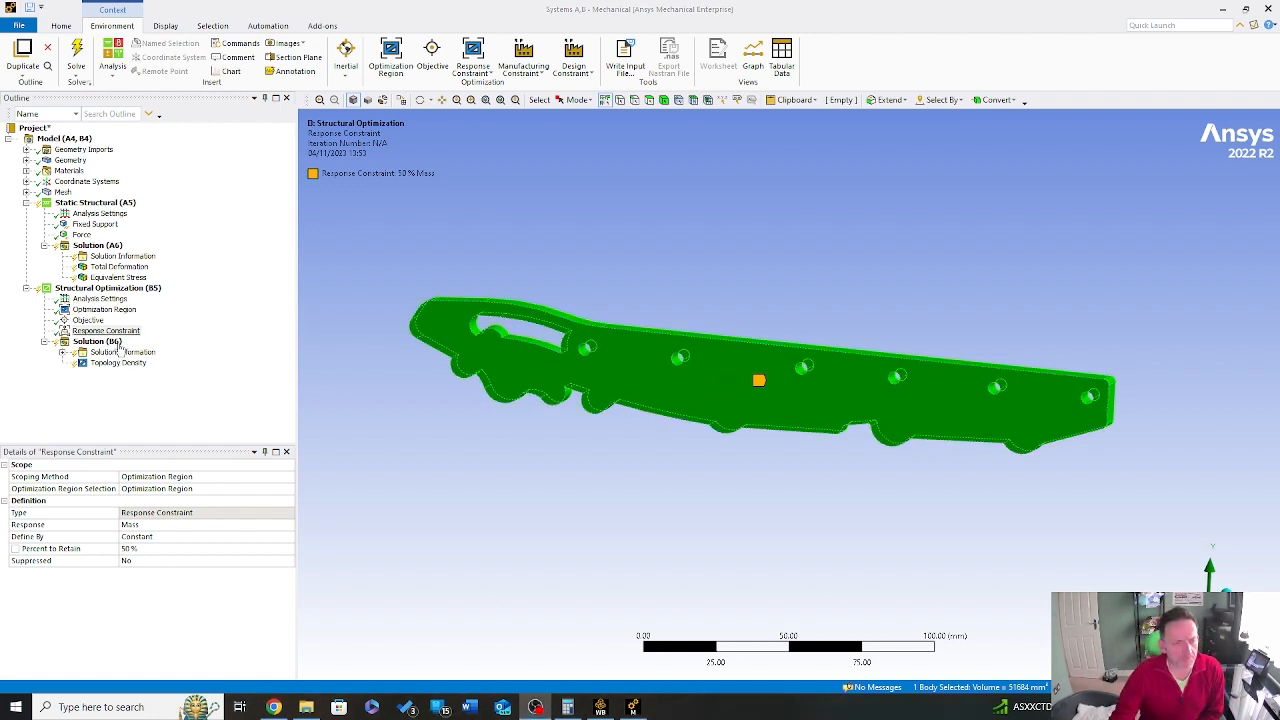
left_click(135, 549)
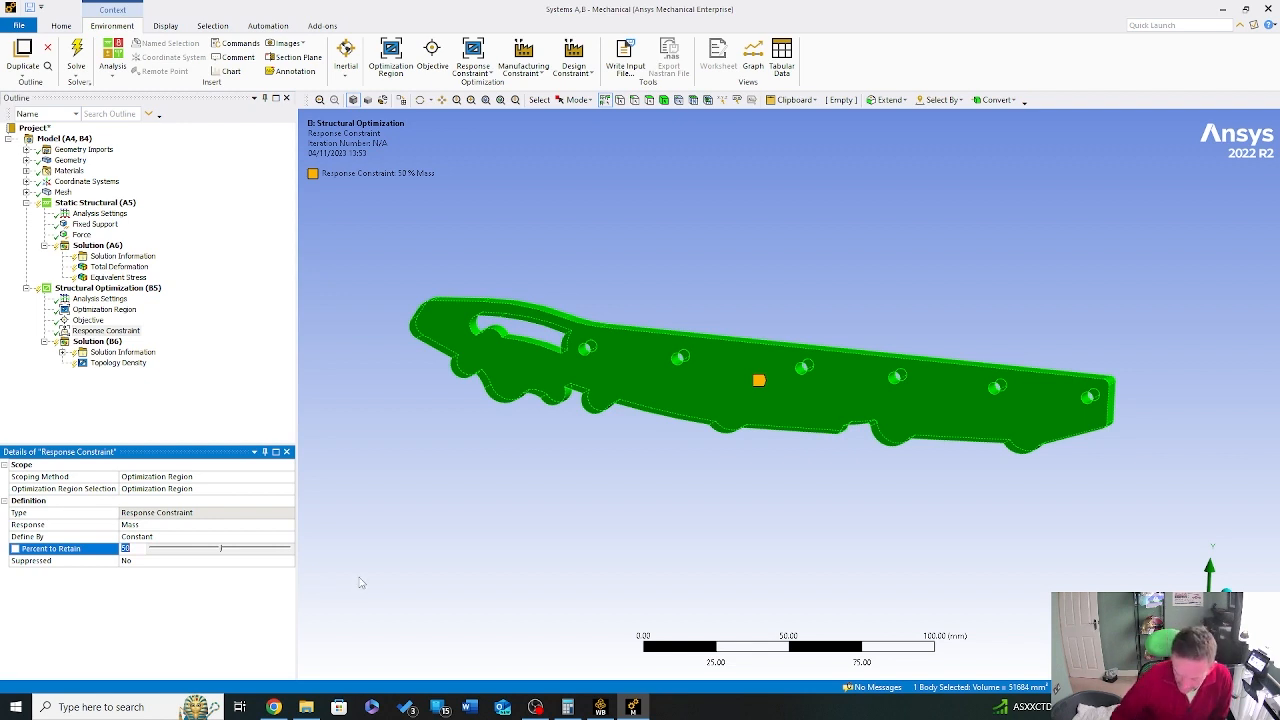
type("6")
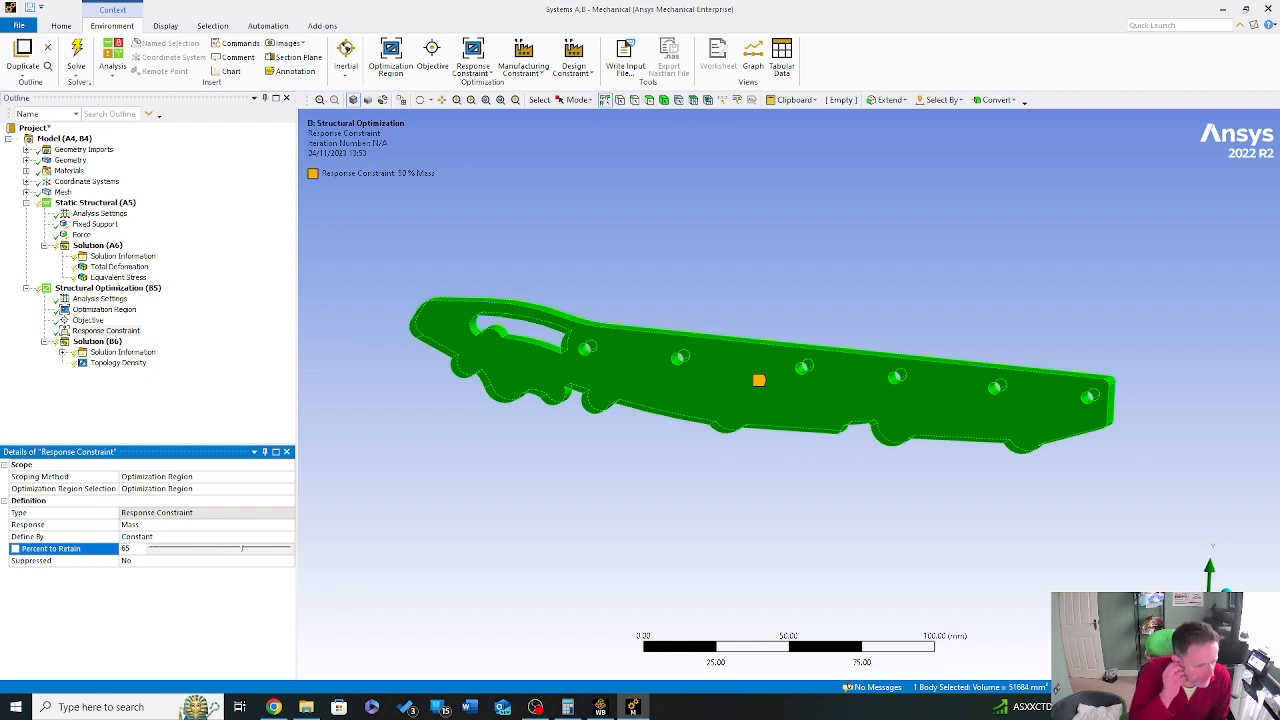
left_click(525, 455)
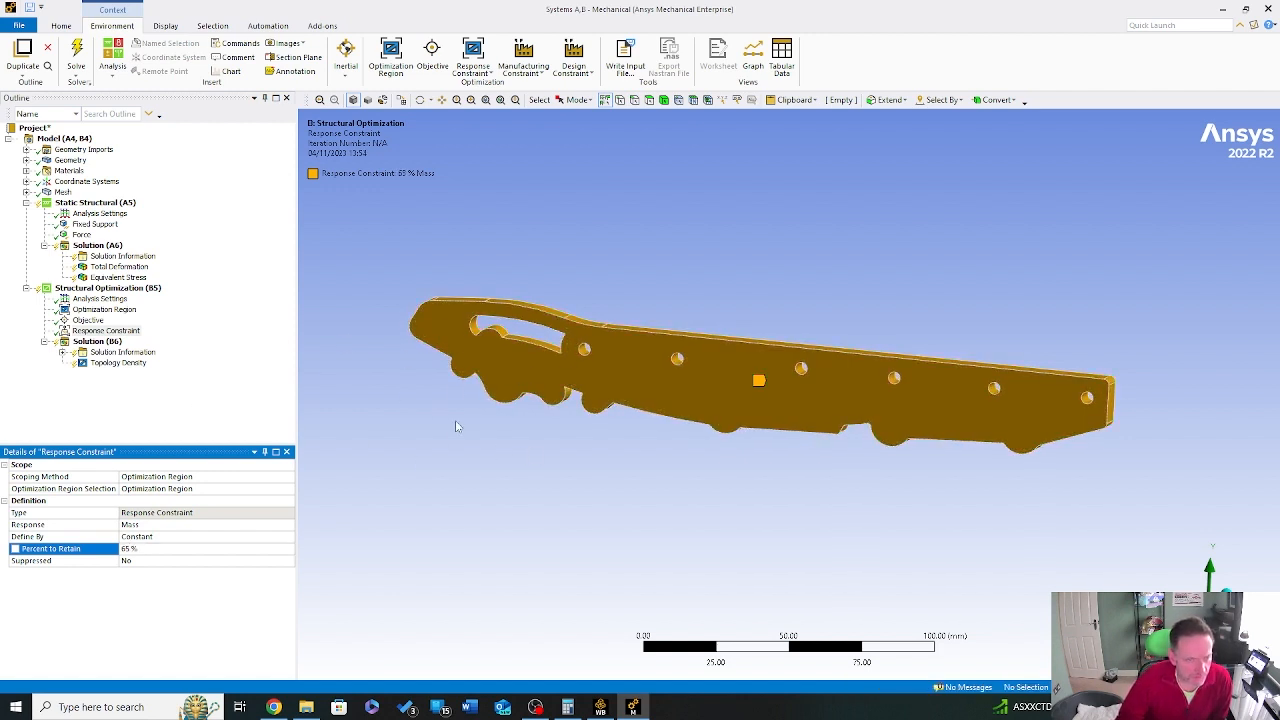
middle_click_drag(771, 377, 746, 340)
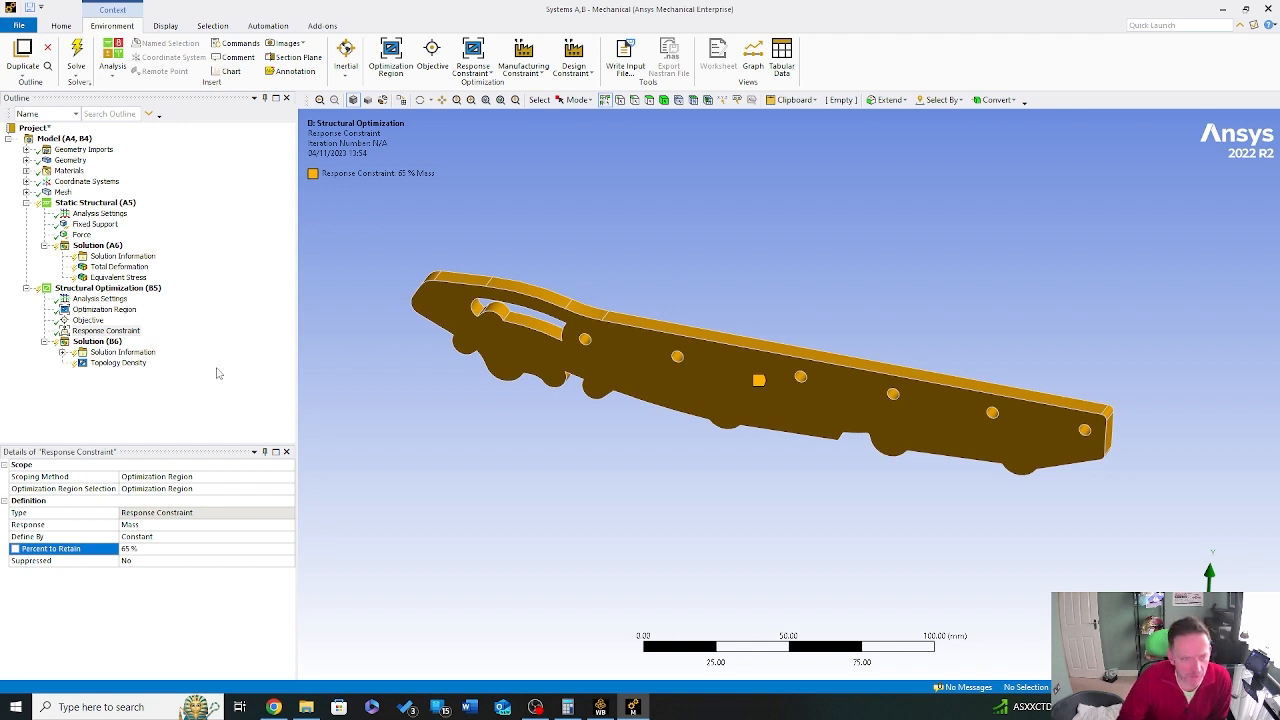
Step: Try On Final Design and All Accepted Iterations for Export Design Properties in the optimization's Analysis Settings, and set it back to No
left_click(100, 298)
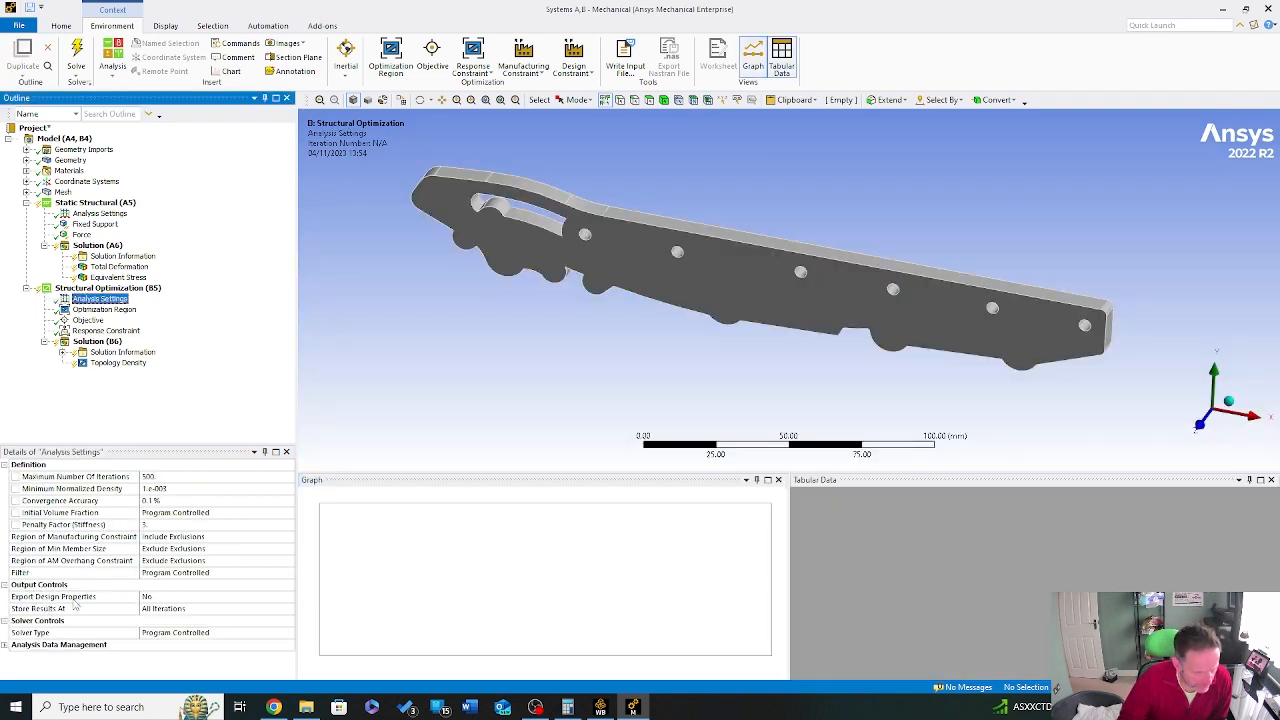
left_click(160, 598)
left_click(289, 597)
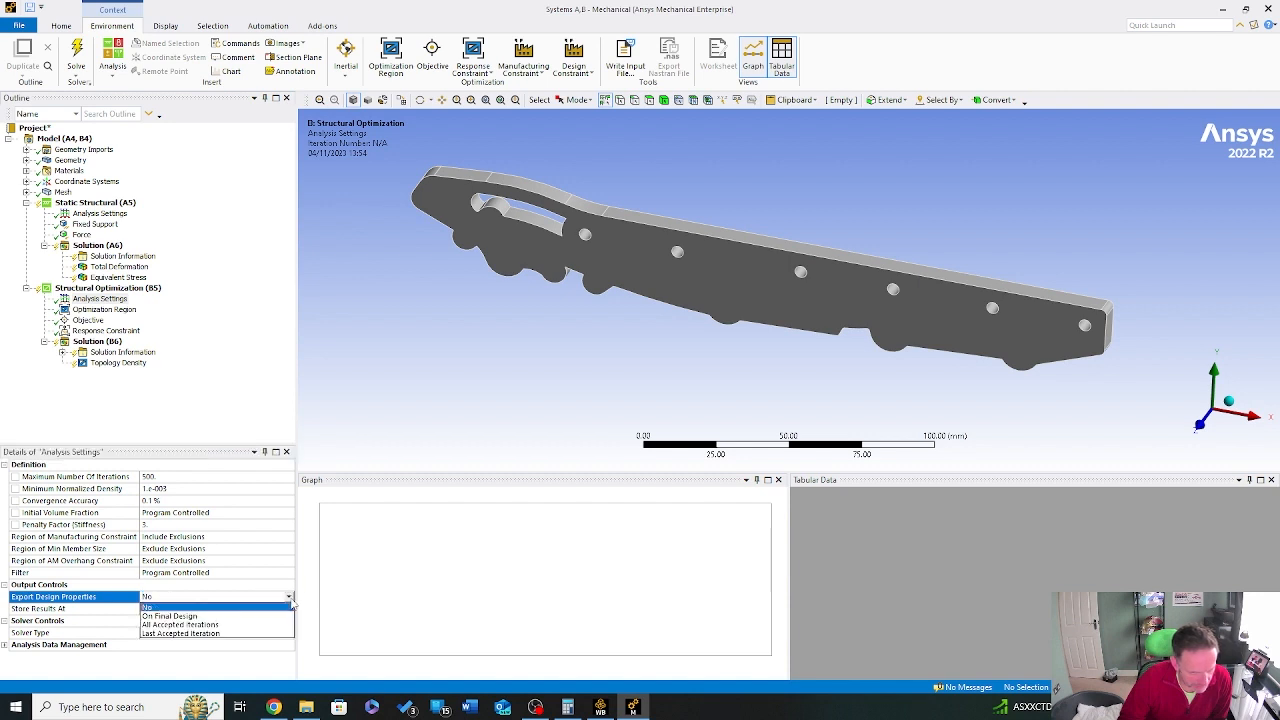
left_click(218, 616)
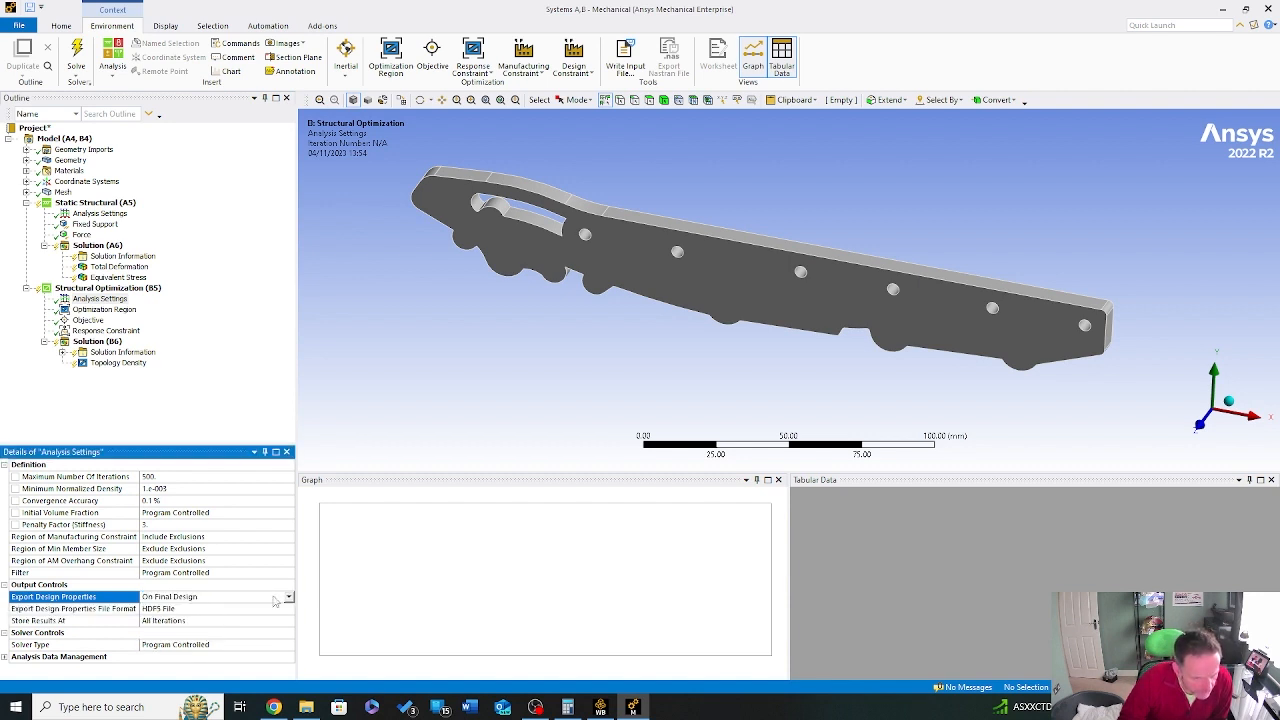
left_click(289, 597)
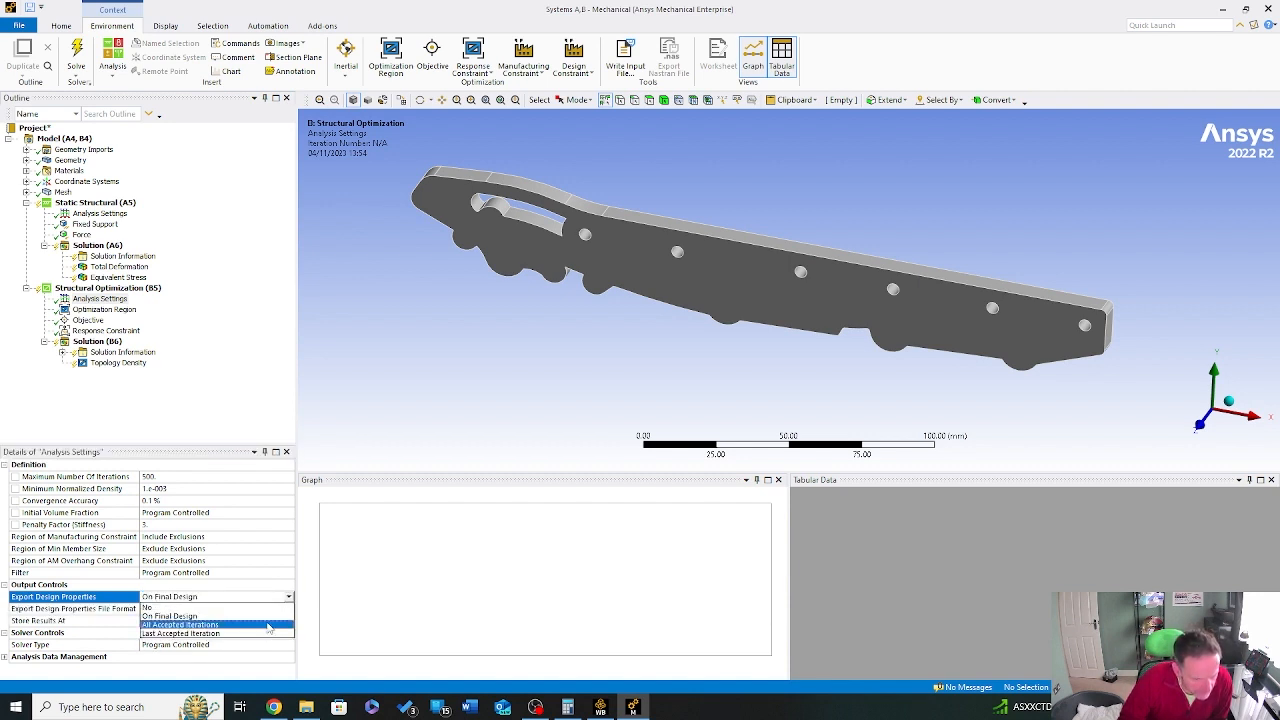
left_click(270, 626)
left_click(287, 599)
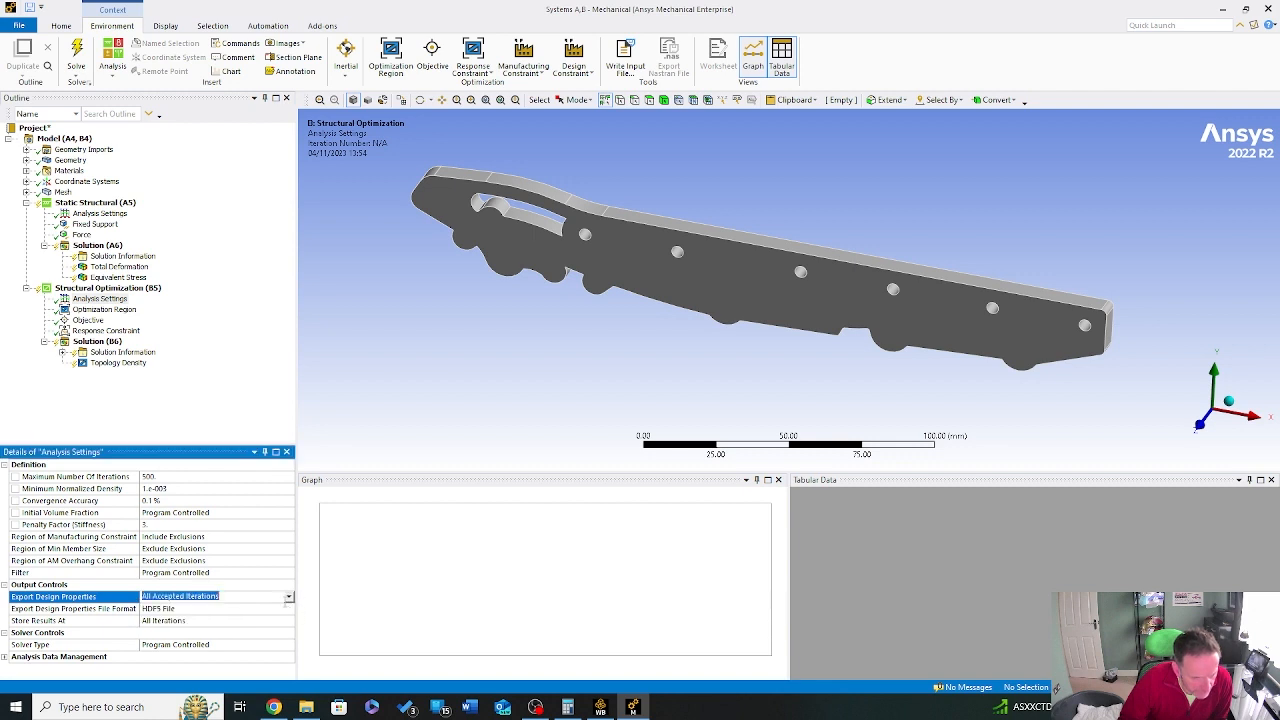
left_click(288, 601)
left_click(190, 609)
left_click(196, 608)
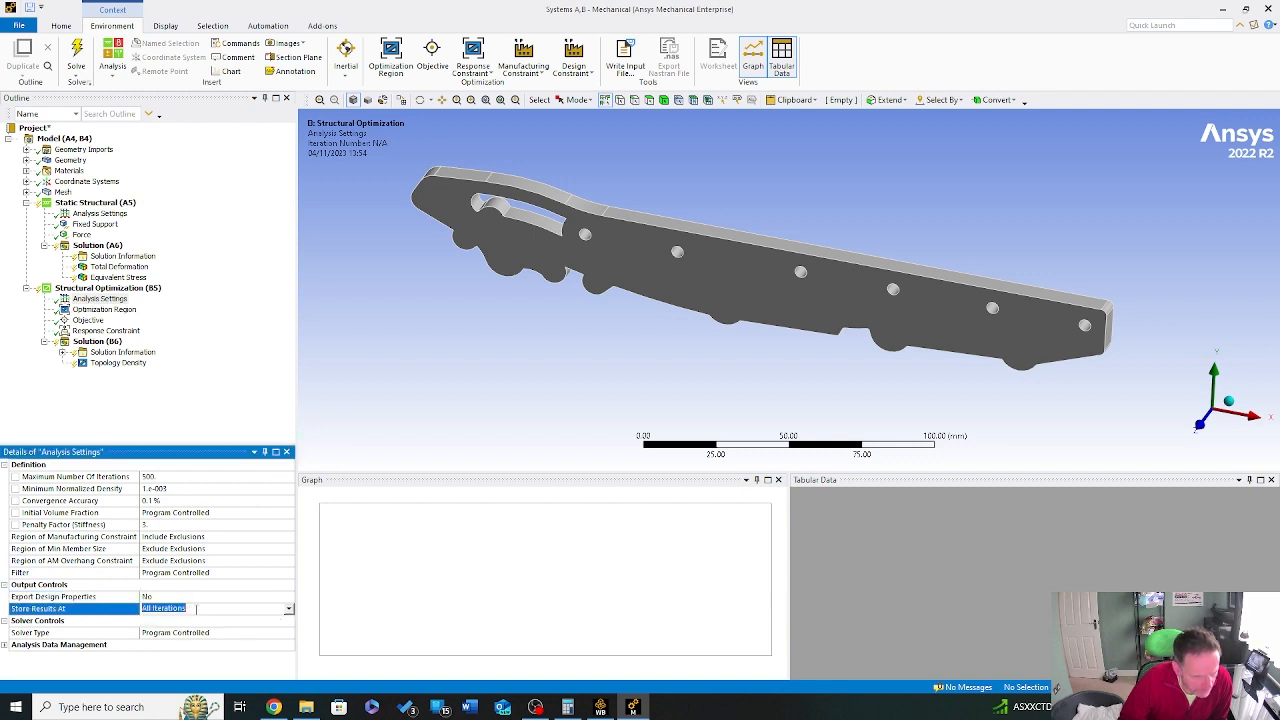
left_click(290, 608)
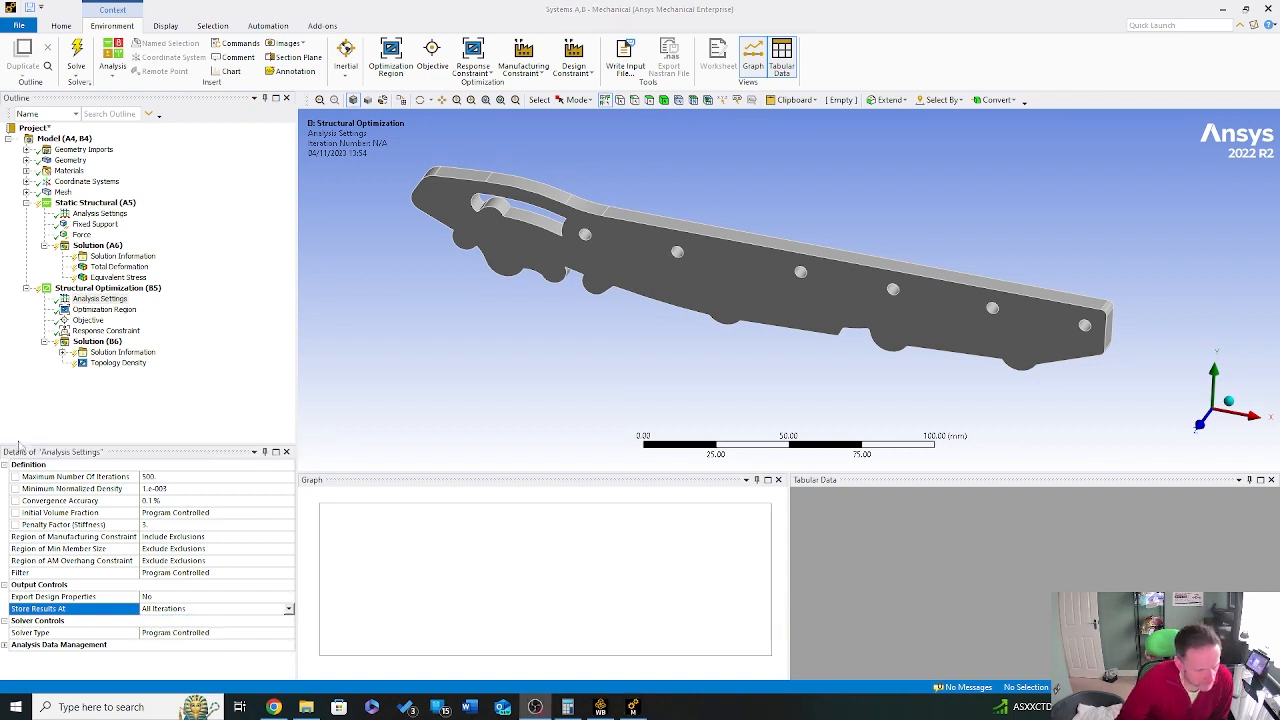
Step: Review the structural optimization Solution's post-processing settings, including the options for Export Optimal Shape and Topology Result
left_click(97, 341)
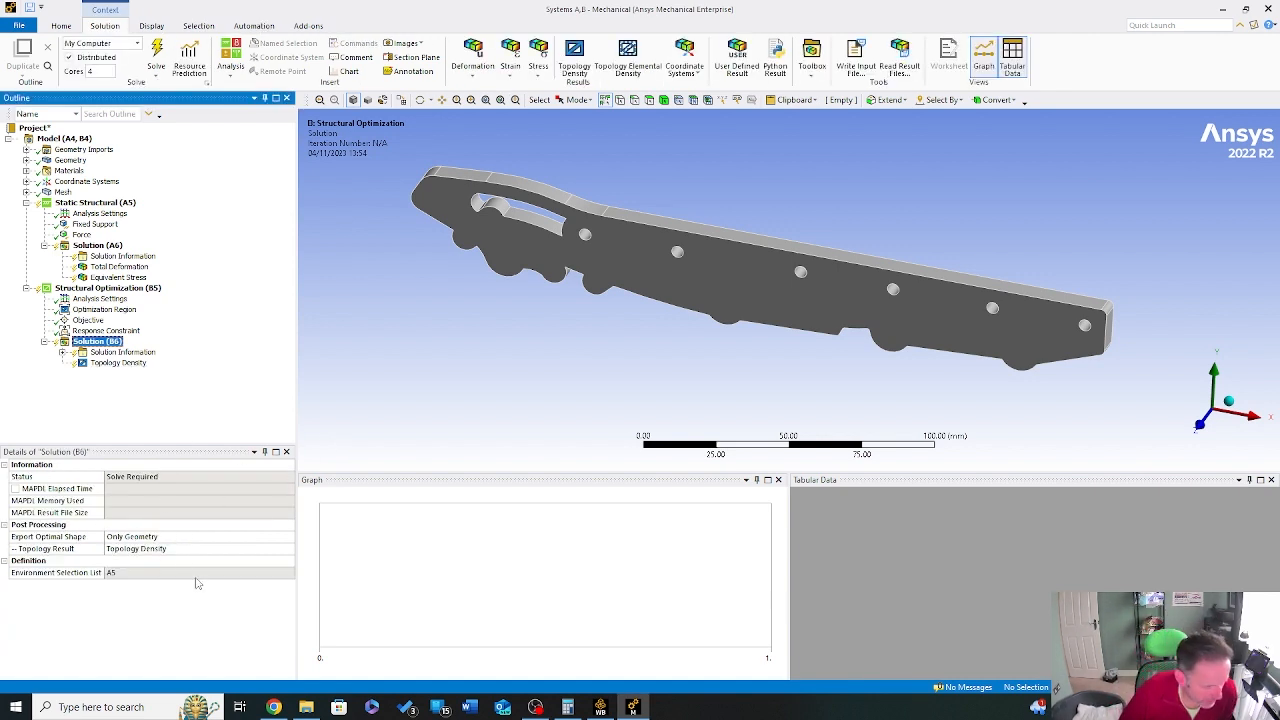
left_click(134, 538)
left_click(289, 538)
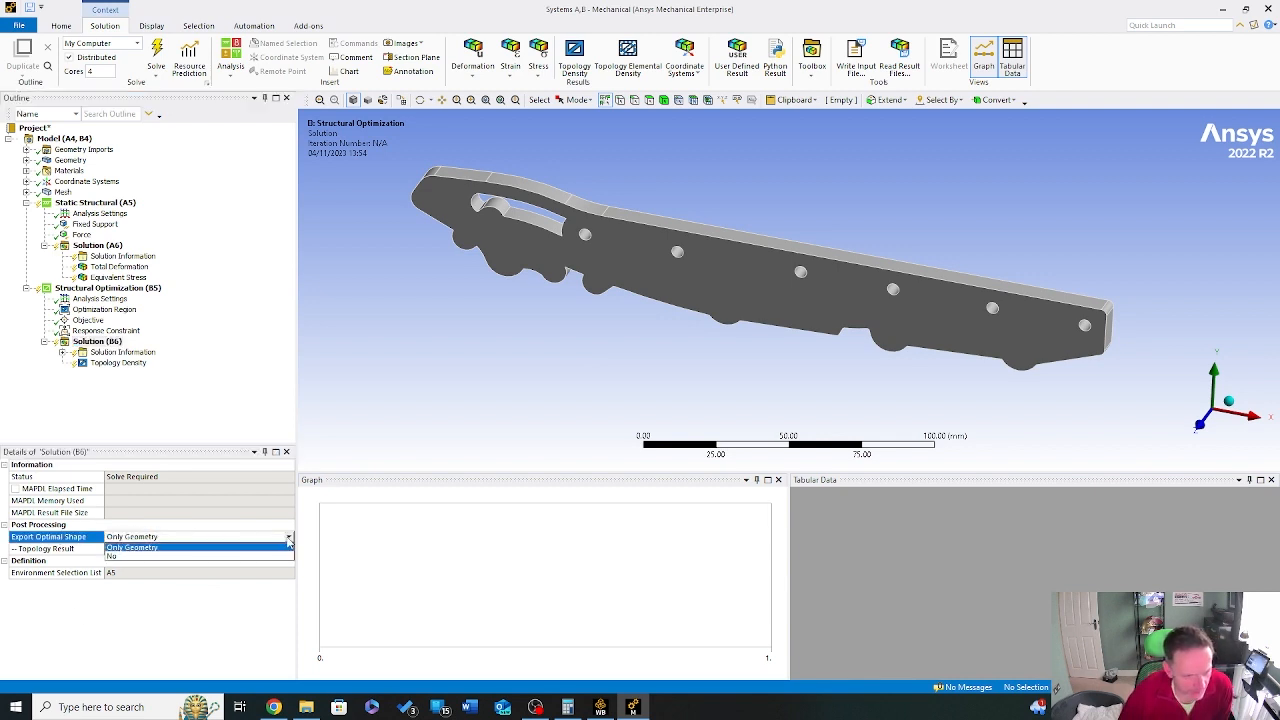
left_click(175, 537)
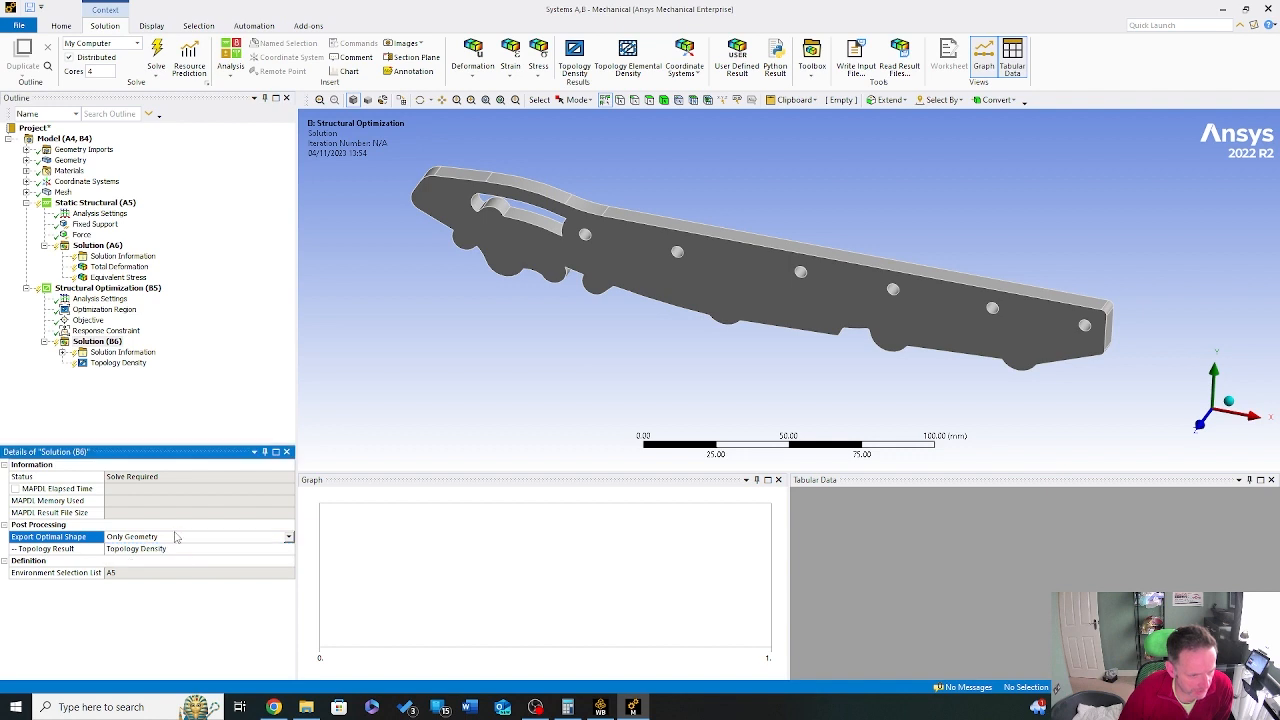
left_click(186, 549)
left_click(289, 550)
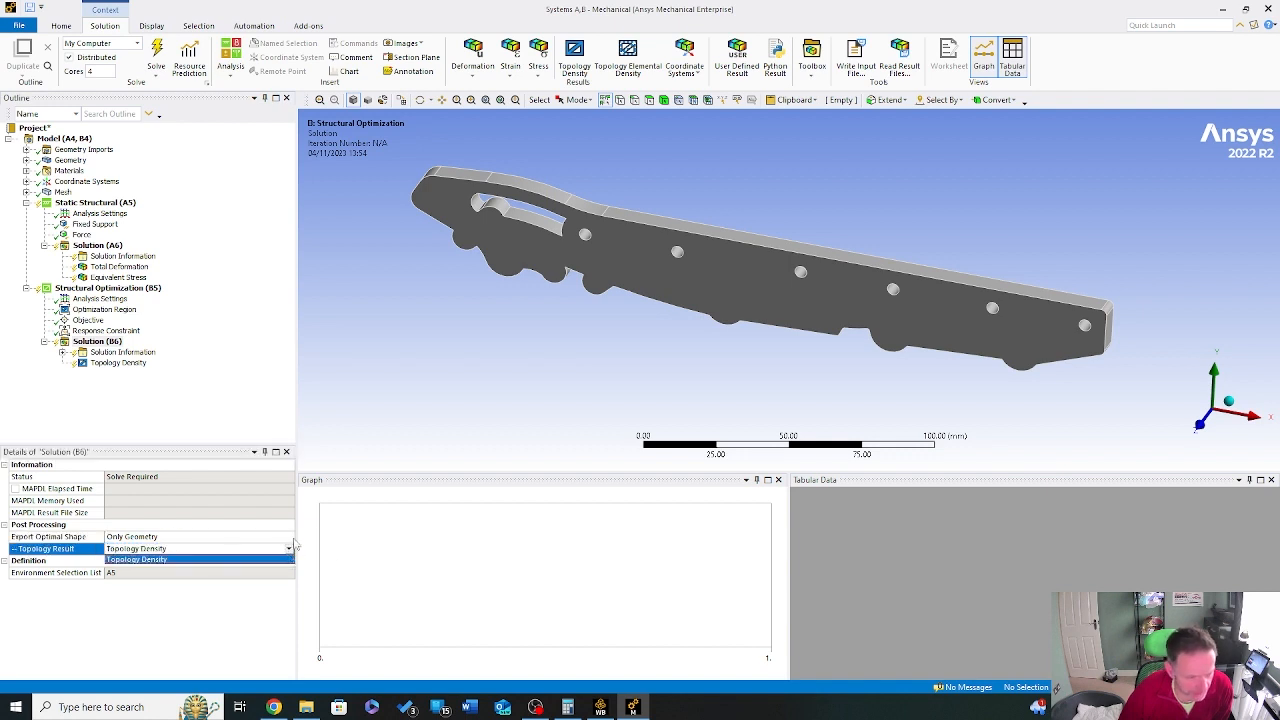
left_click(178, 634)
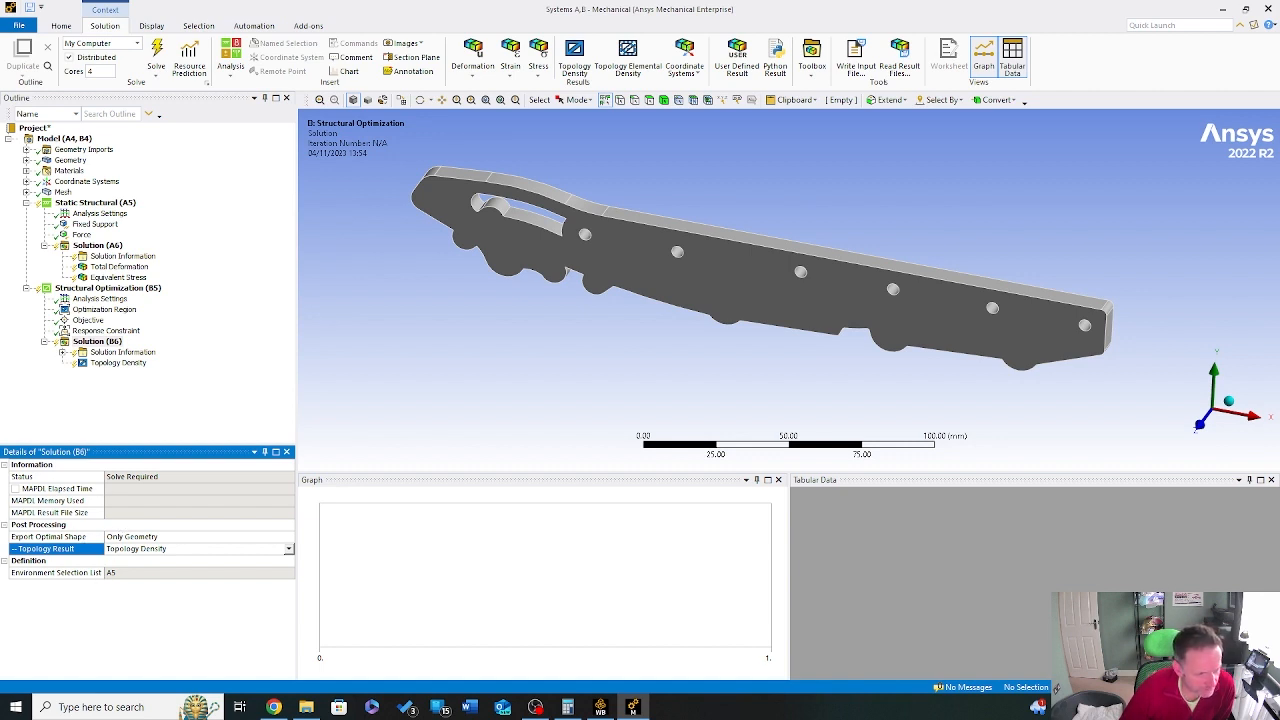
key("Up")
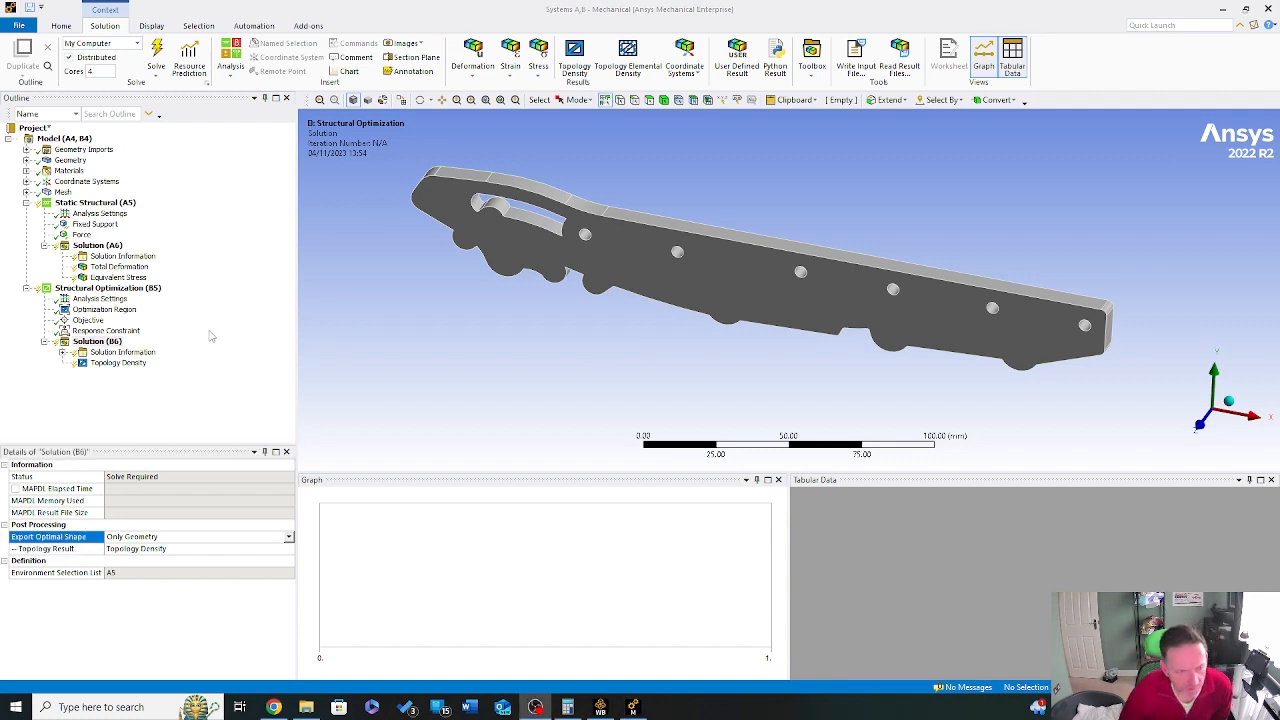
Step: Check the optimization's Solution Information and Topology Density result, and solve the structural optimization
left_click(115, 403)
left_click(88, 365)
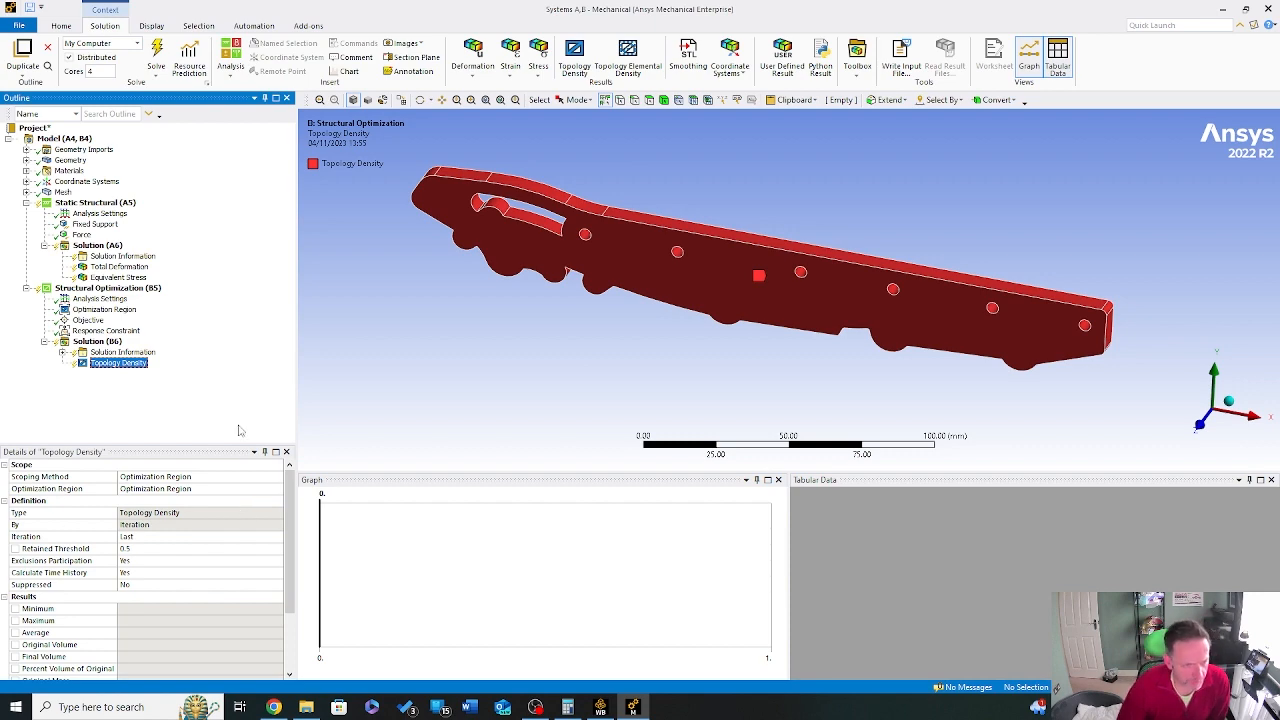
left_click(150, 355)
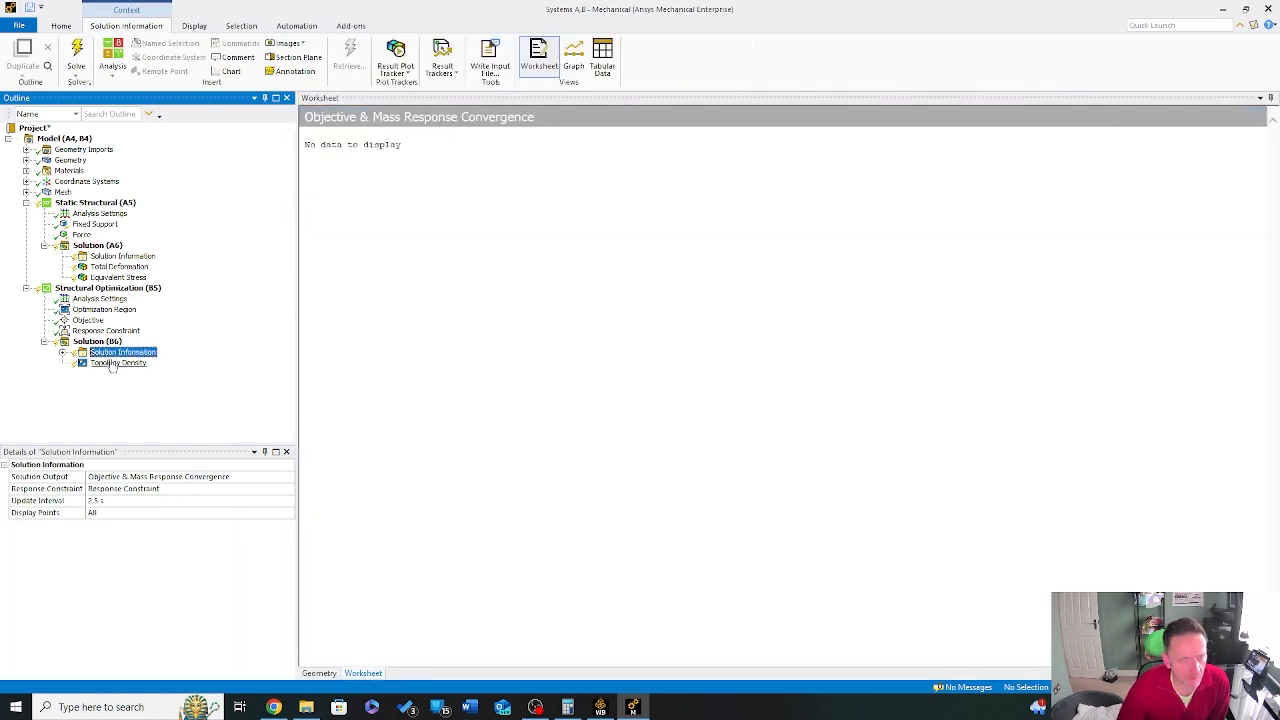
left_click(115, 363)
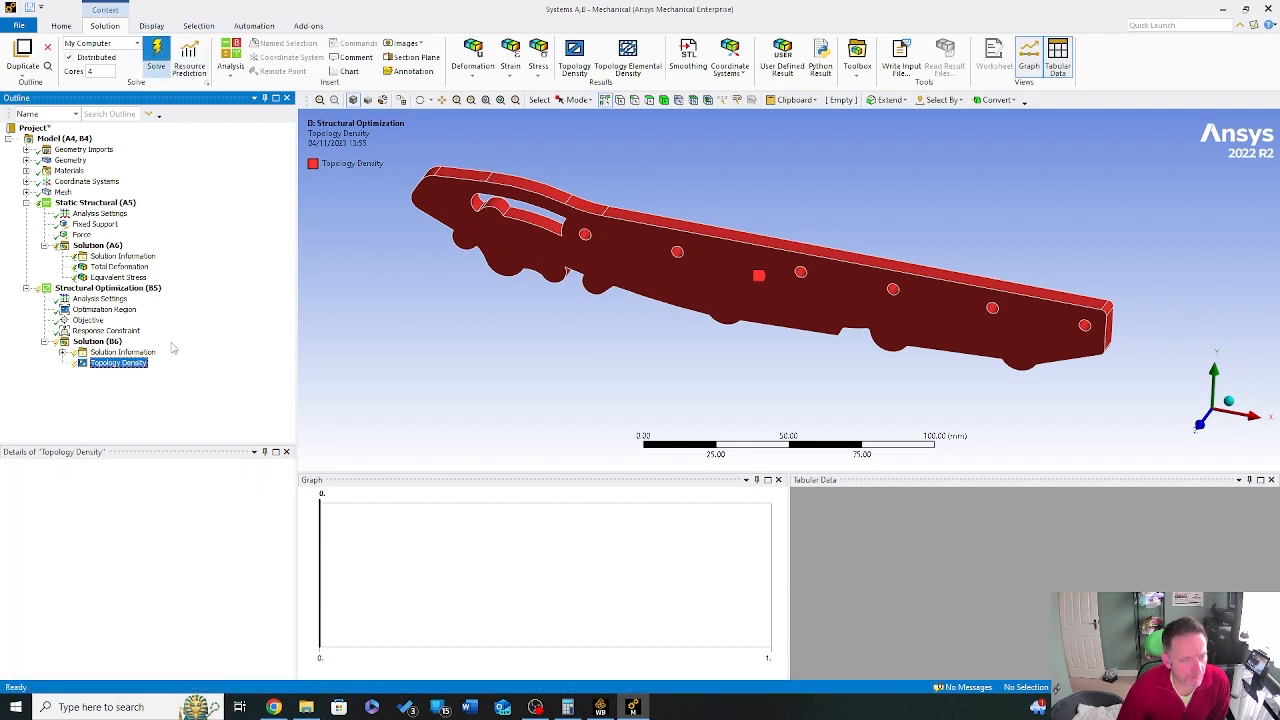
key("F5")
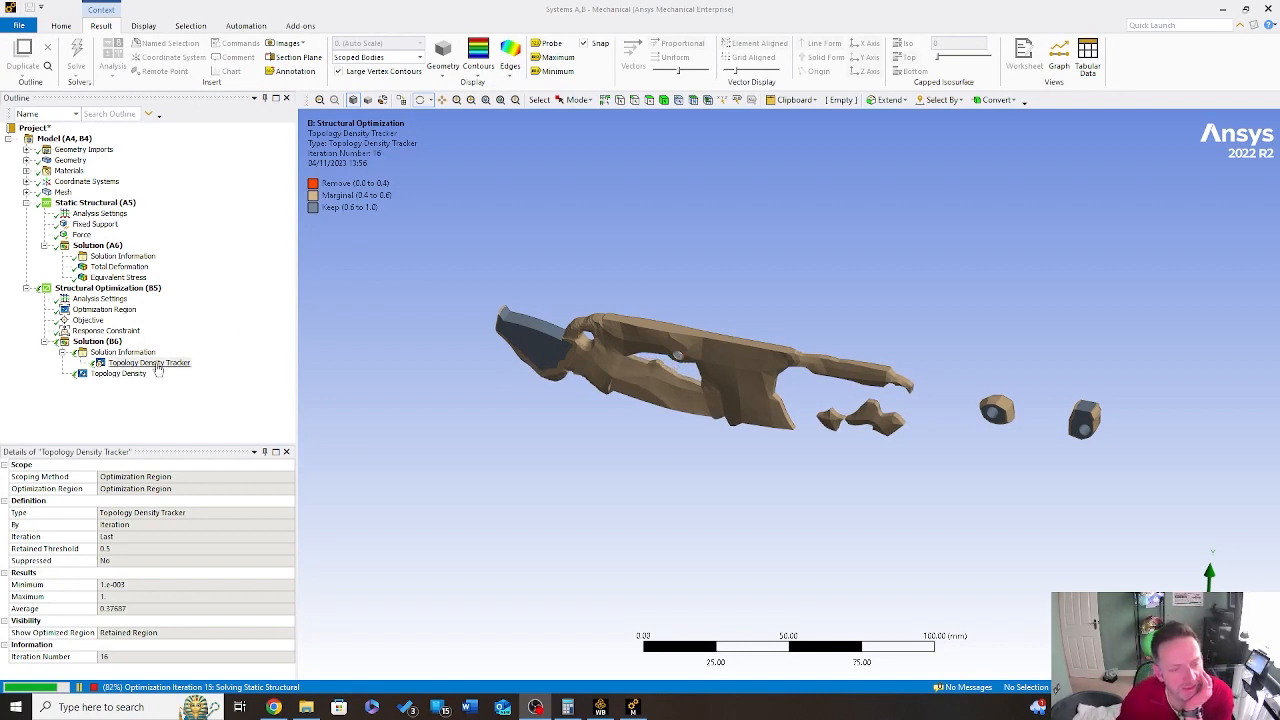
Step: Examine the optimized shape in the Topology Density Tracker and animate the Topology Density result over its iterations
middle_click_drag(759, 414, 420, 424)
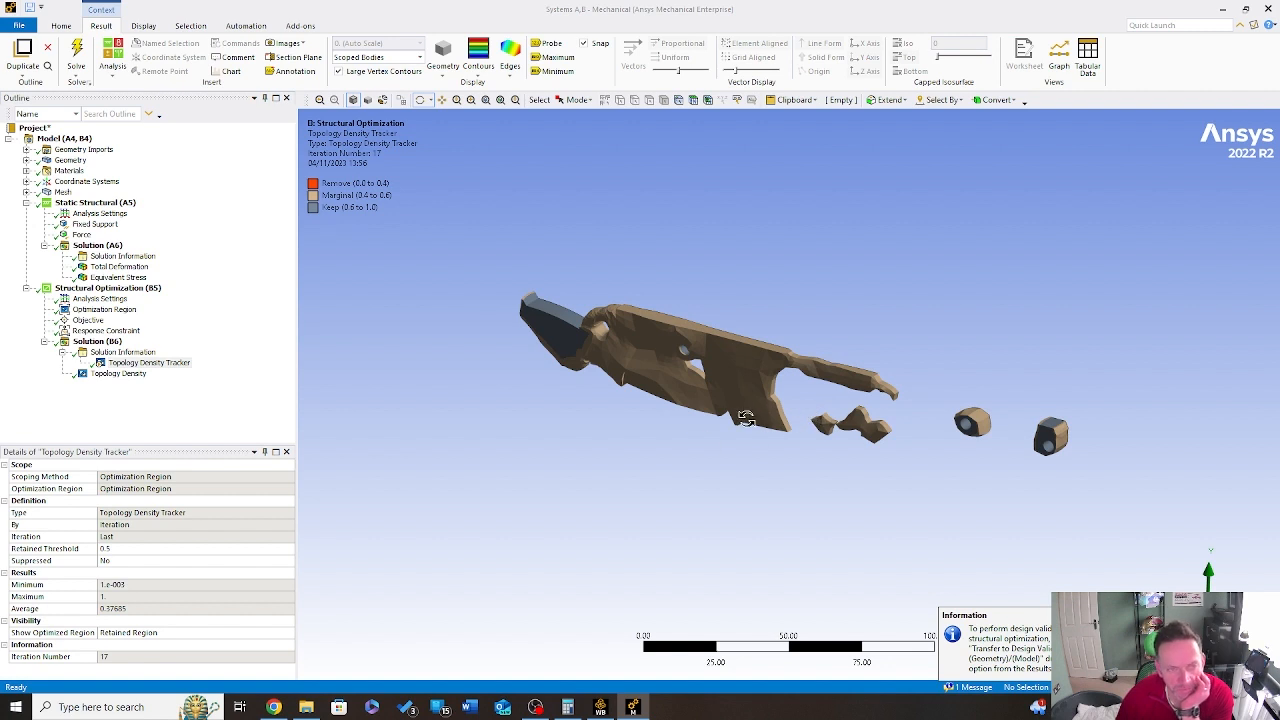
left_click_drag(818, 424, 790, 414)
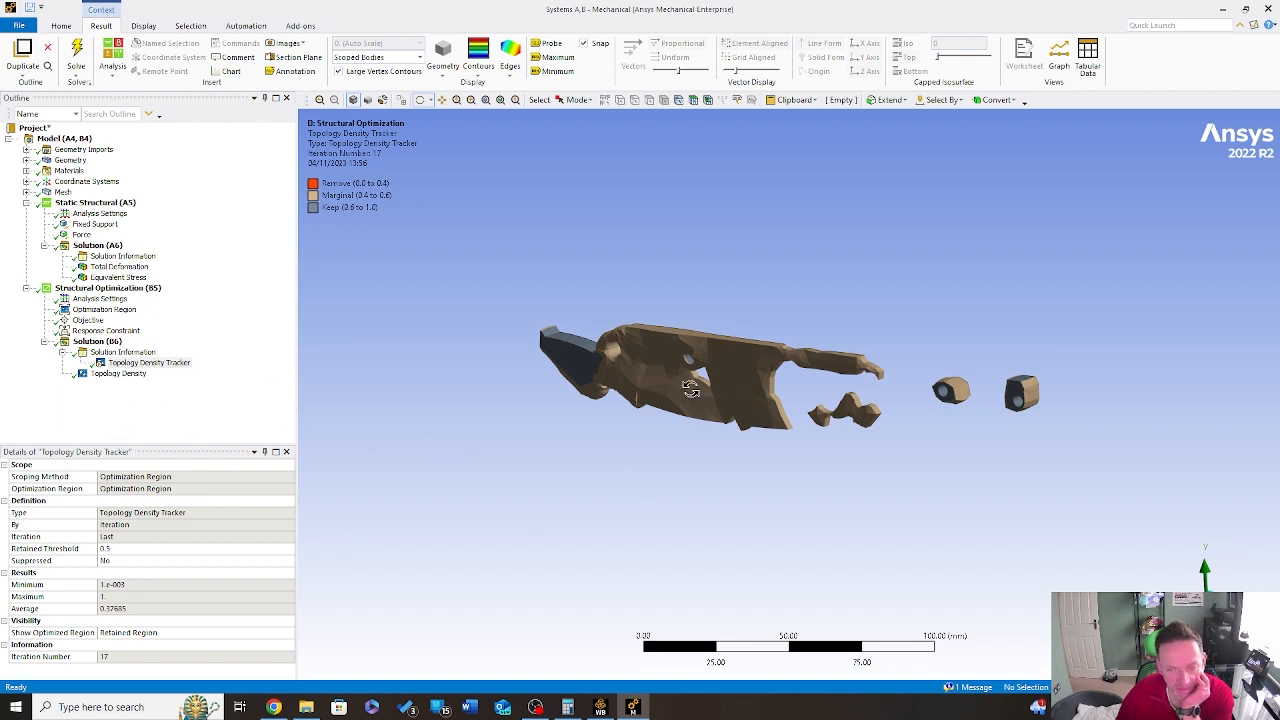
left_click_drag(690, 389, 701, 387)
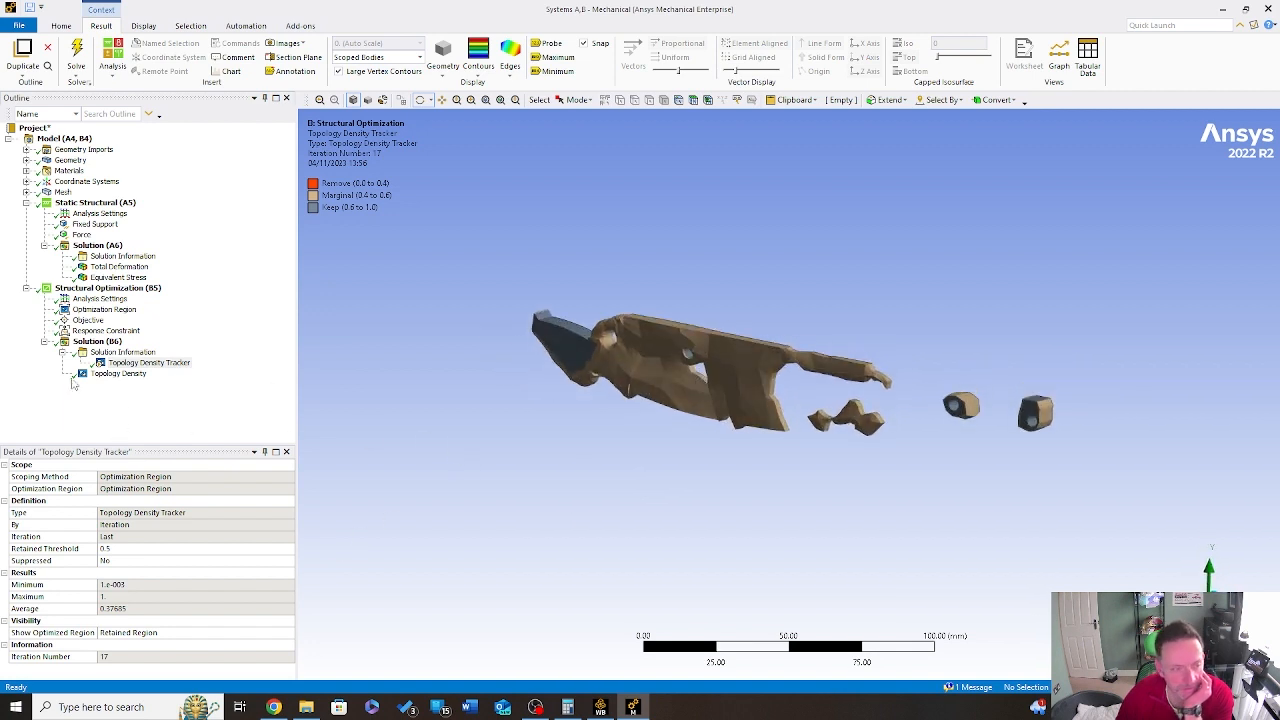
left_click(117, 373)
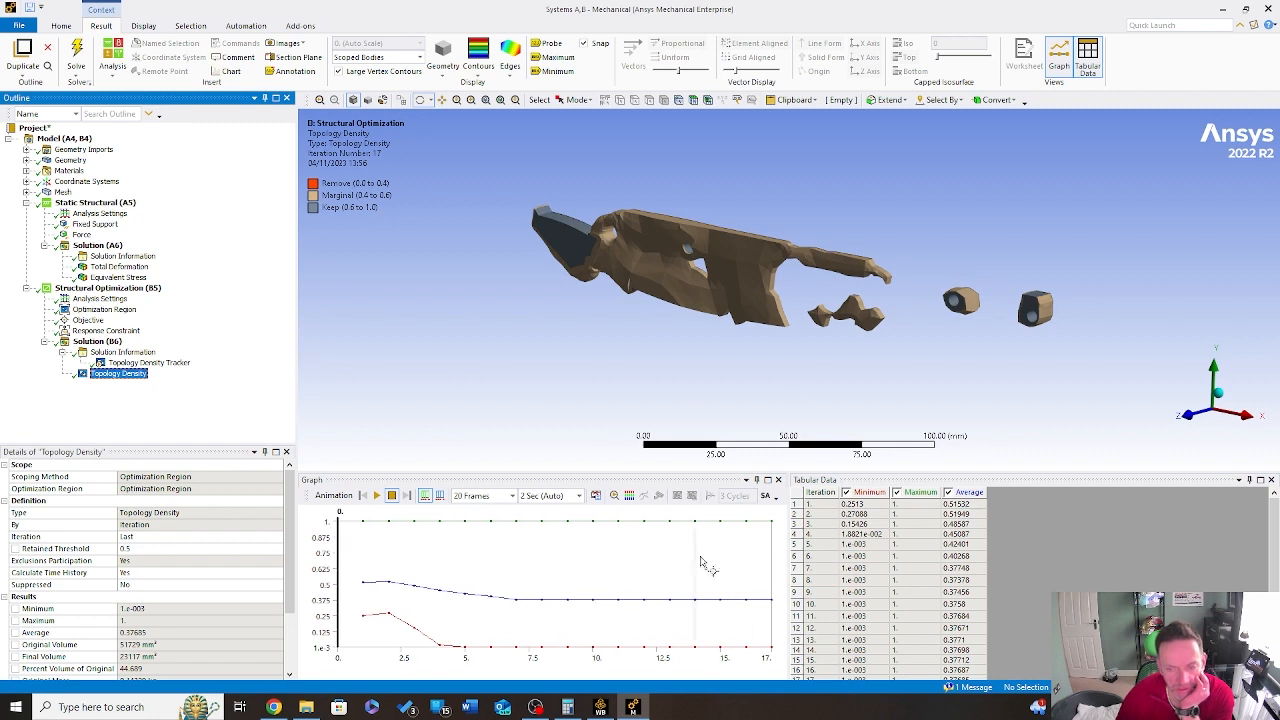
left_click(376, 495)
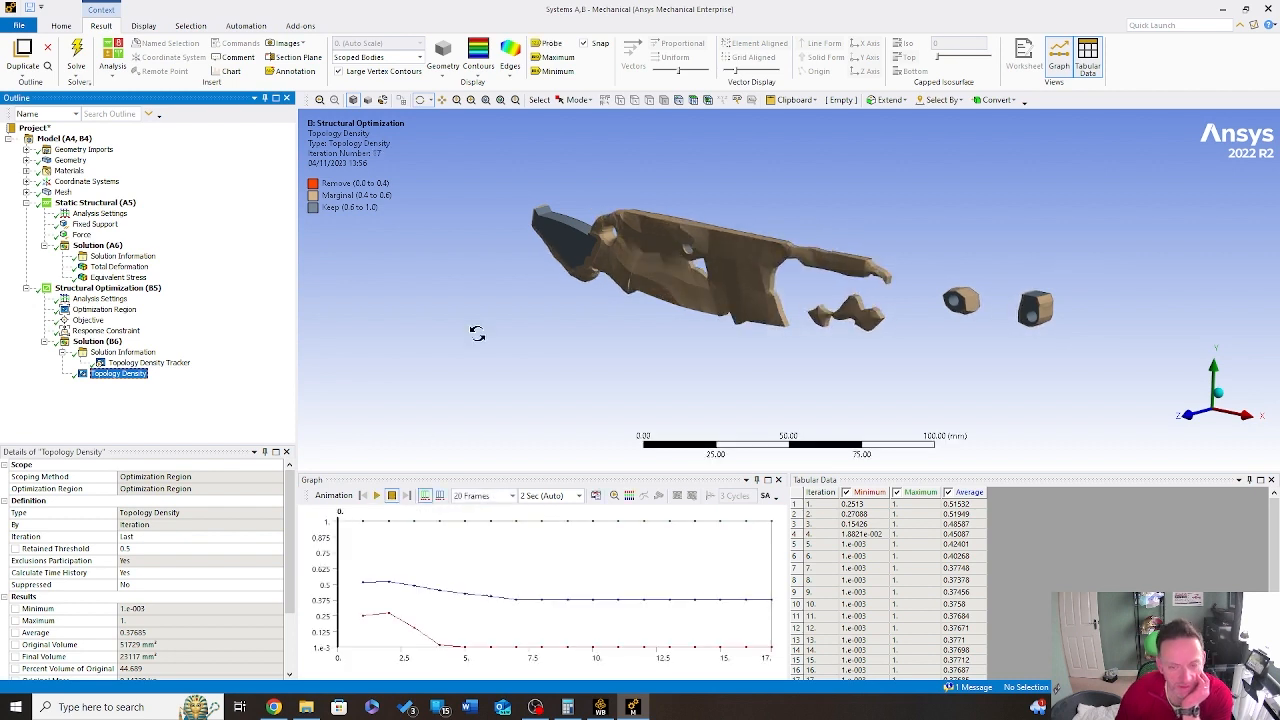
Step: Set the mass Response Constraint's Percent to Retain to 90 %
left_click(106, 330)
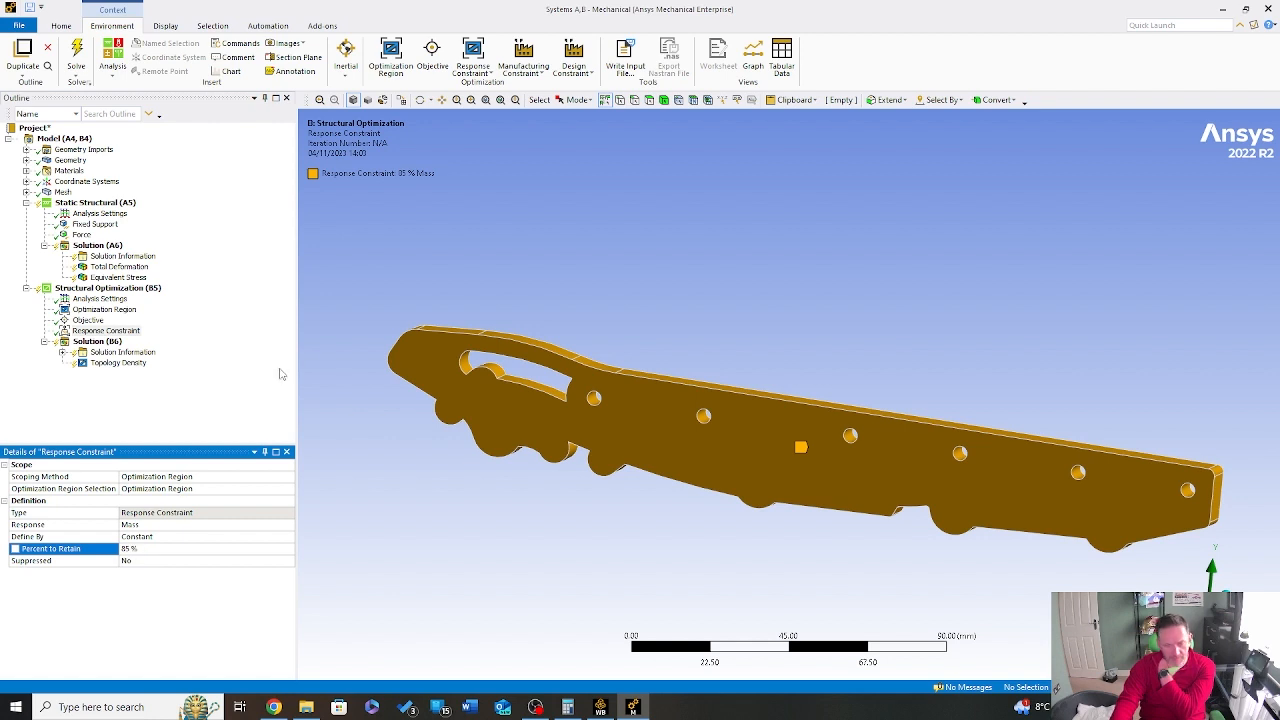
left_click(155, 551)
type("8")
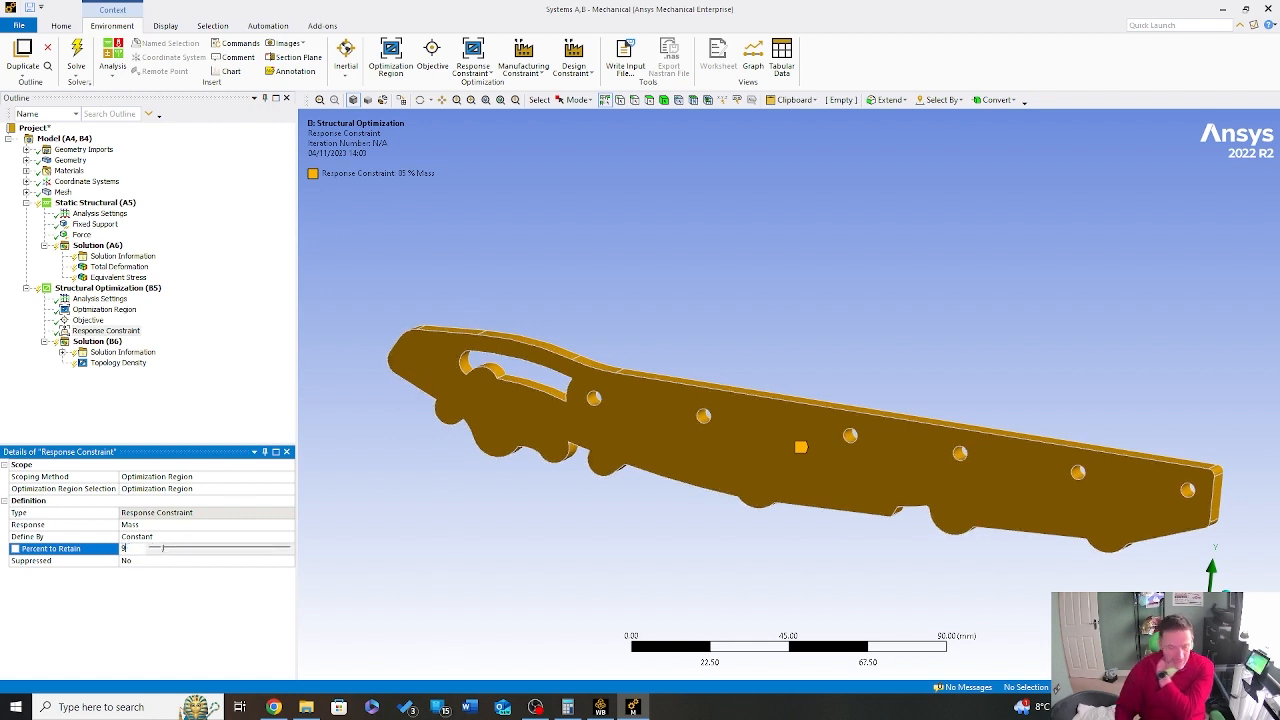
left_click(152, 420)
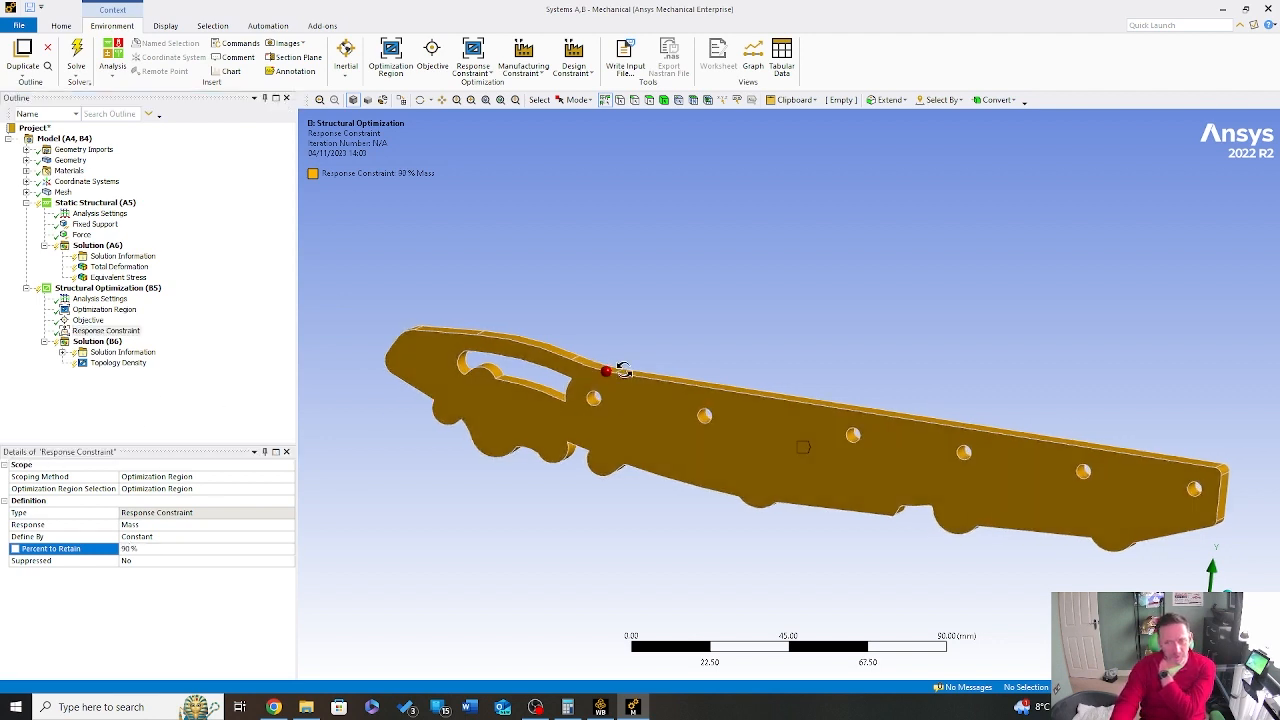
middle_click_drag(606, 394, 620, 393)
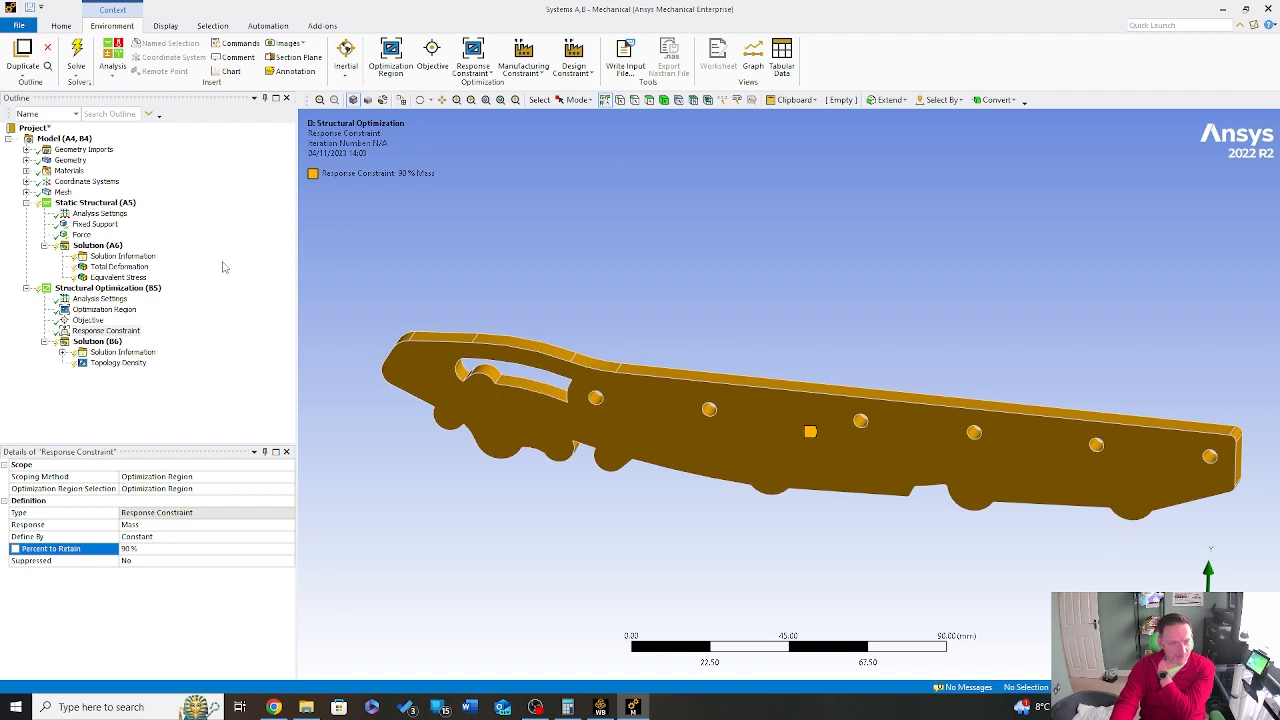
Step: Show the Topology Density Tracker under the optimization's Solution Information and solve with the 90 % mass constraint
left_click(100, 341)
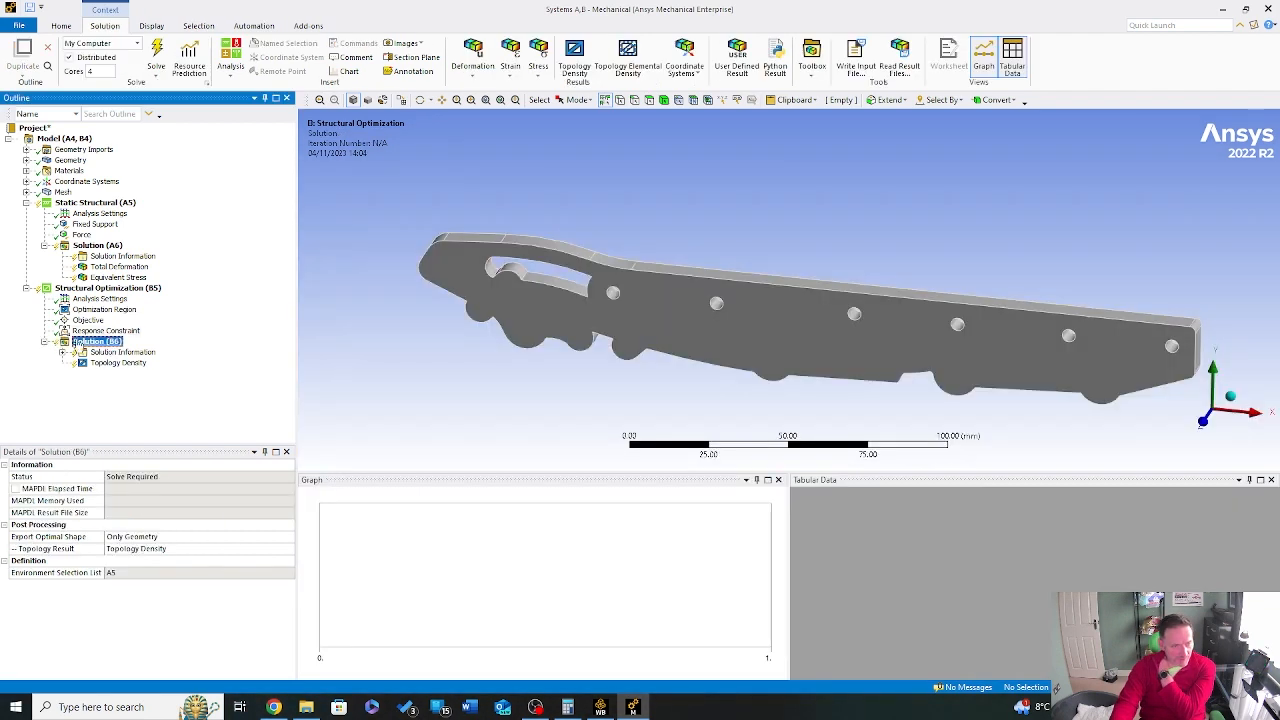
left_click(62, 352)
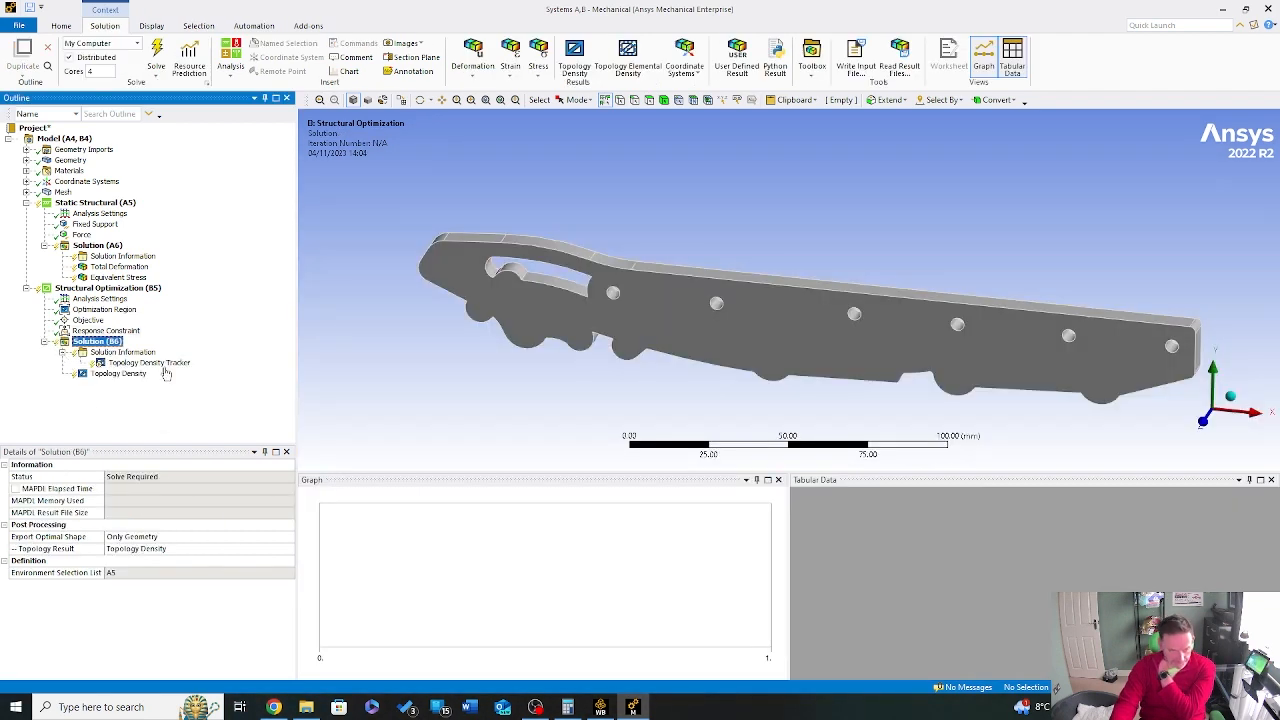
left_click(165, 365)
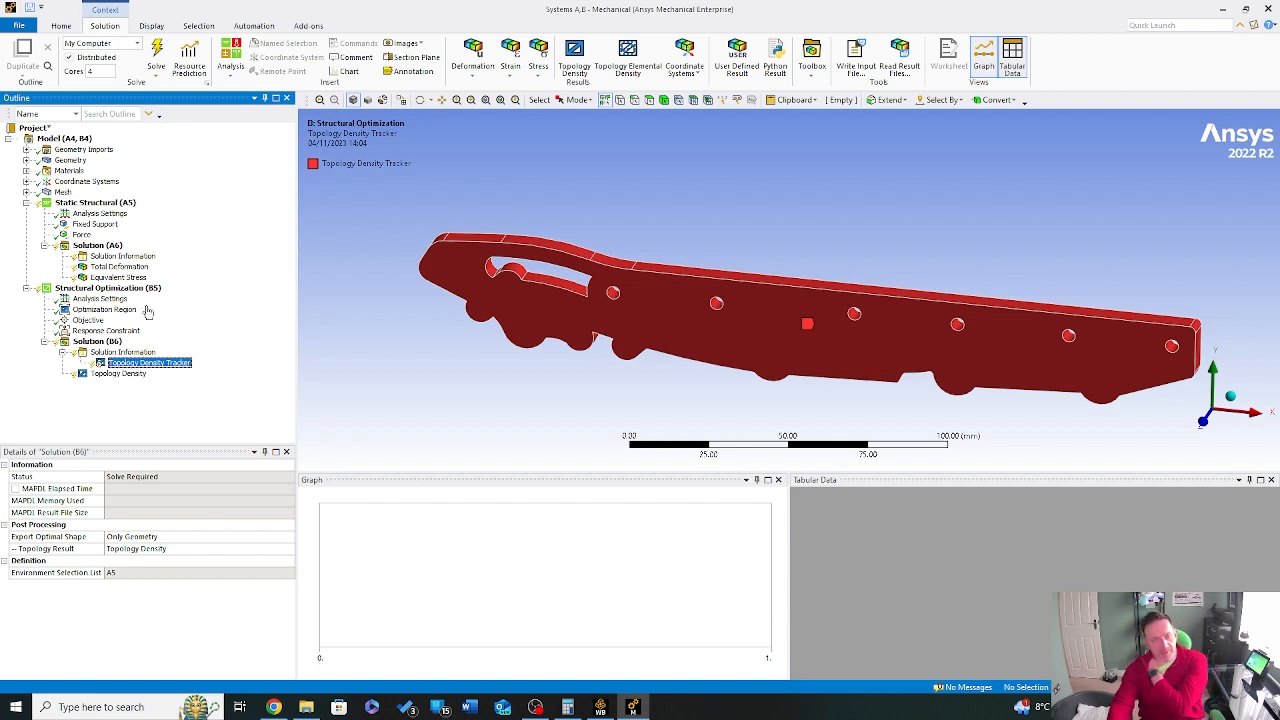
left_click(155, 56)
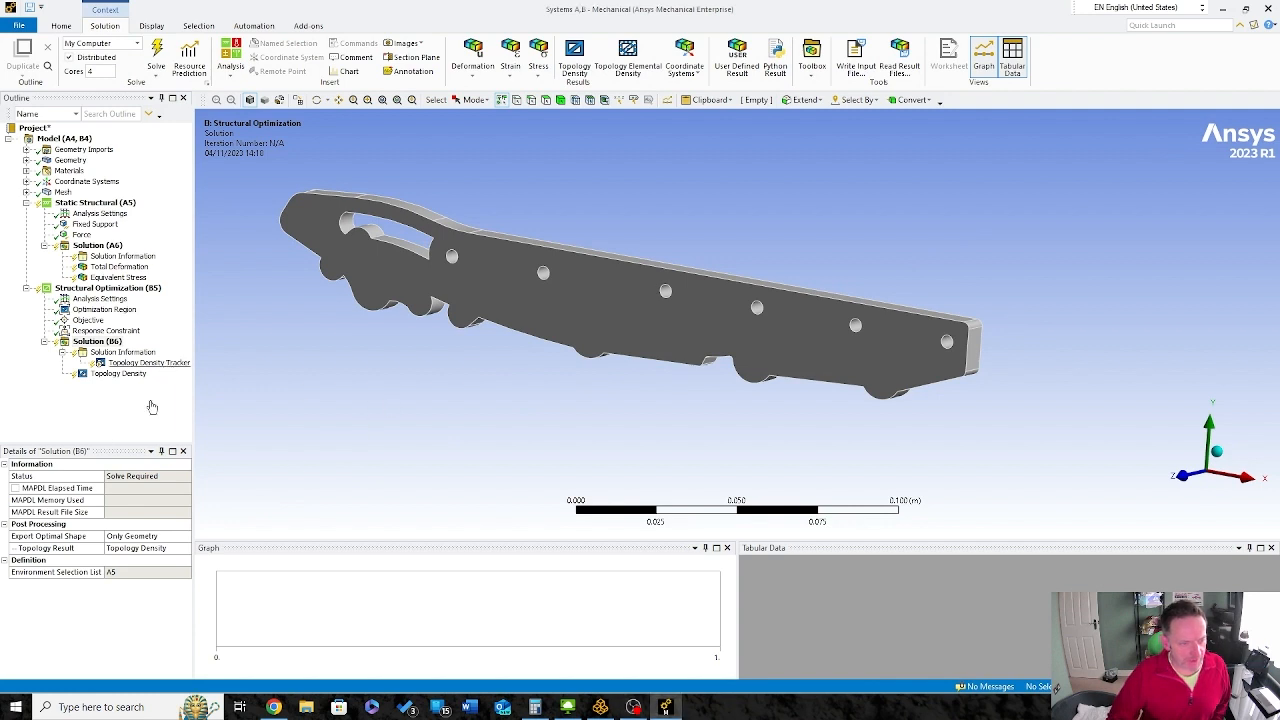
Step: Solve the structural optimization in Ansys 2023 R1 with the Topology Density Tracker shown, acknowledging the solver warning
left_click(168, 363)
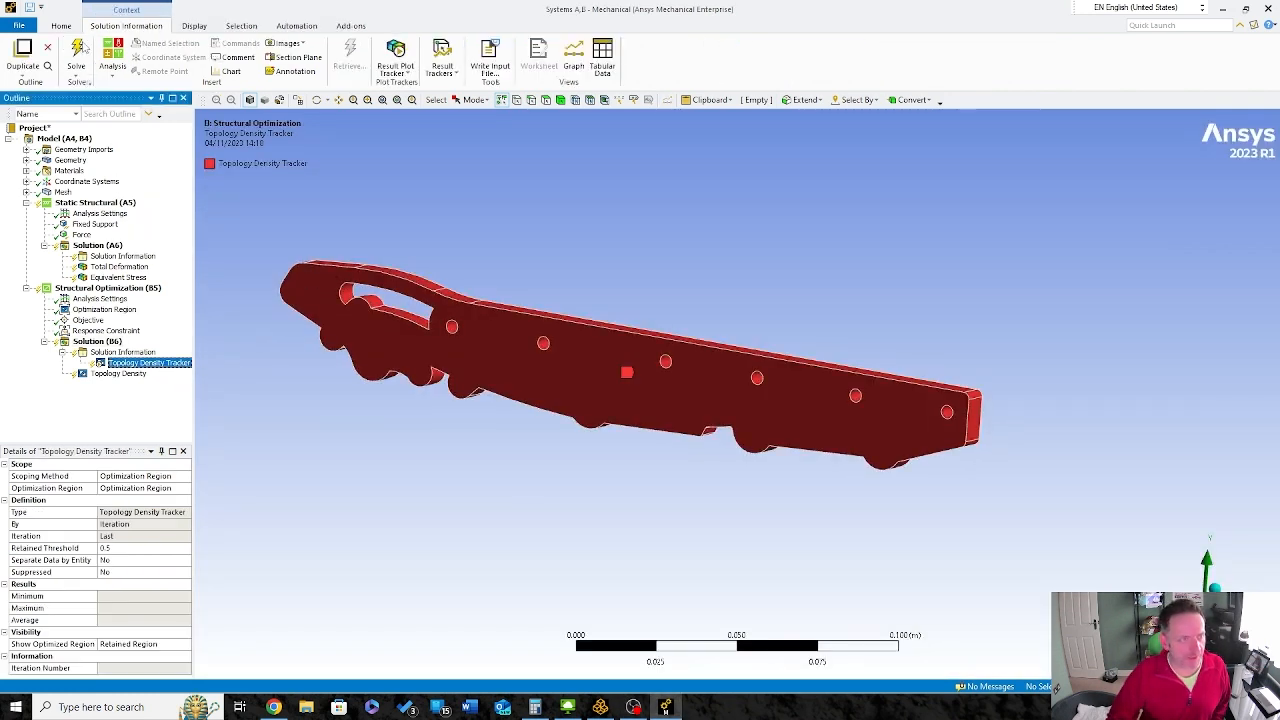
left_click(76, 52)
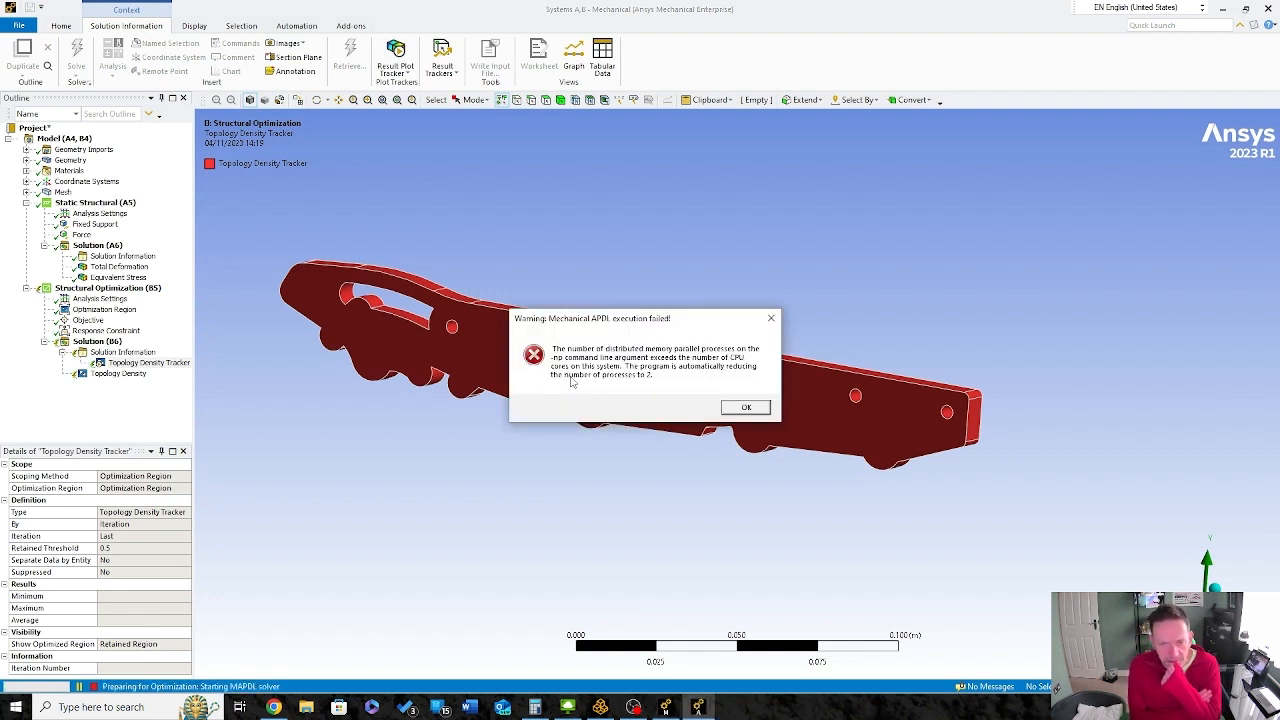
left_click(757, 410)
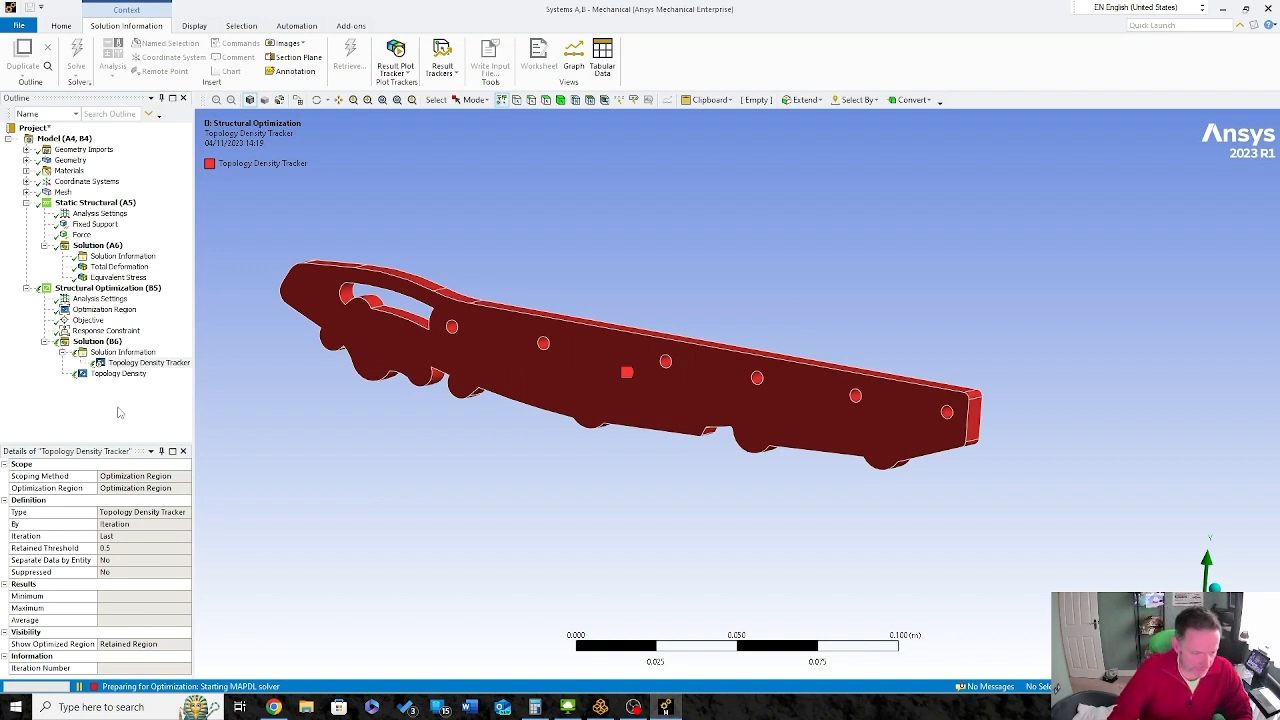
left_click(116, 373)
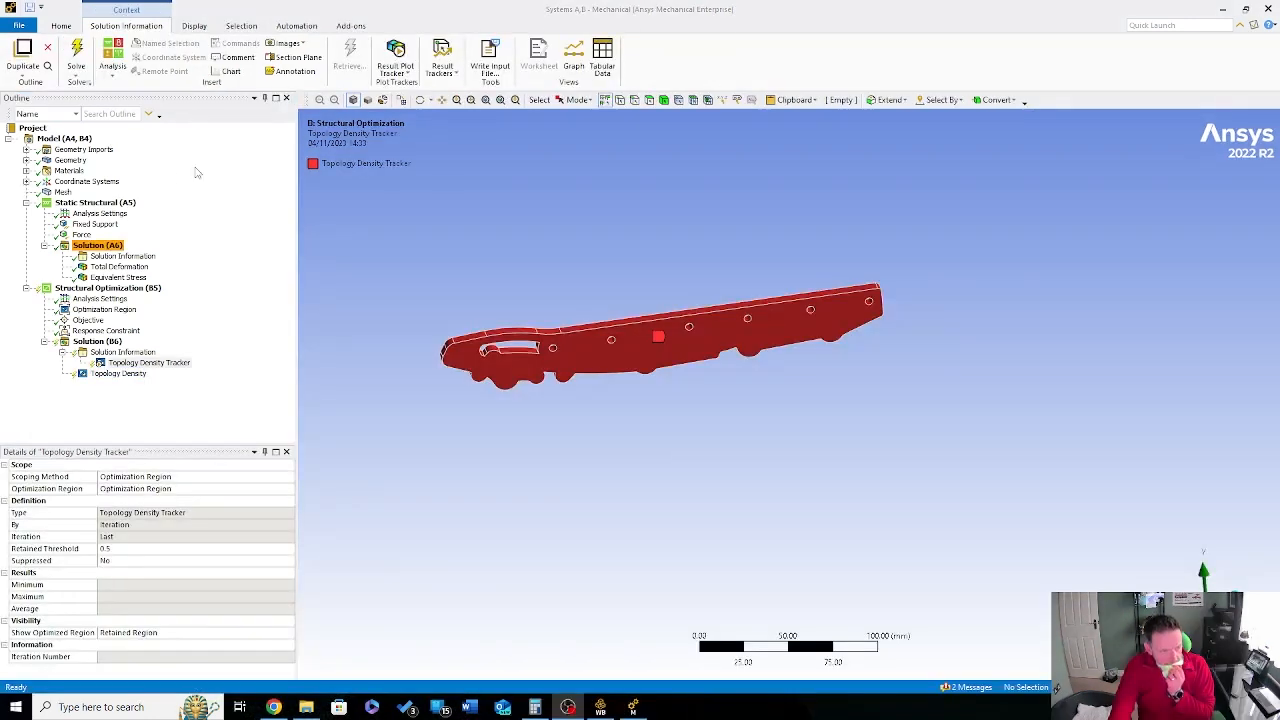
Step: Solve the structural optimization in Ansys 2022 R2 and follow the plate's progress in the Topology Density Tracker
left_click(510, 250)
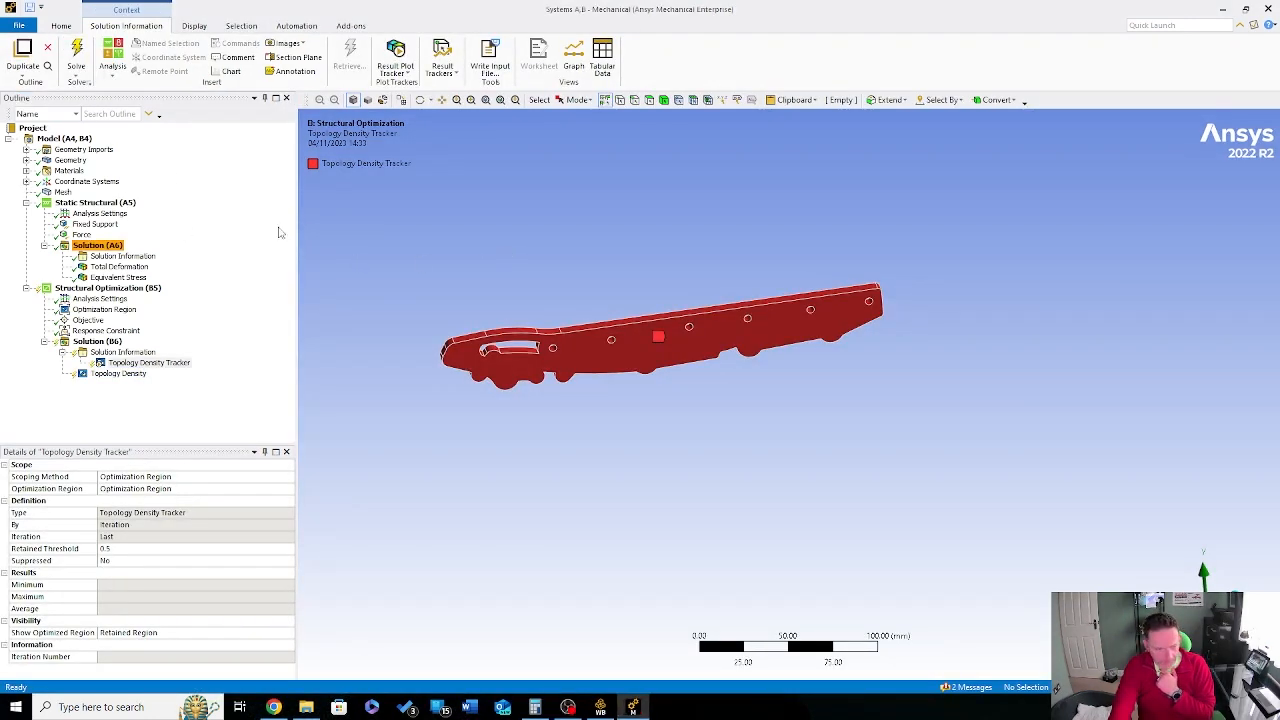
left_click(80, 55)
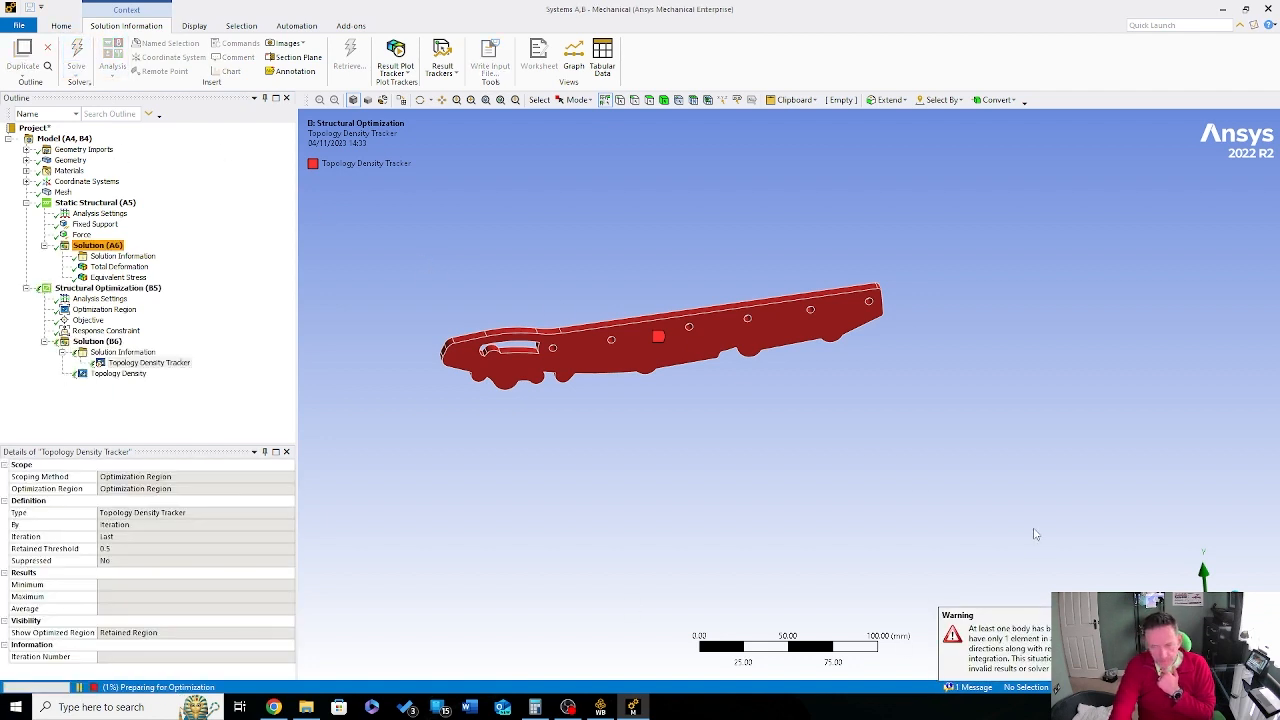
middle_click_drag(604, 406, 492, 396)
right_click_drag(417, 239, 554, 291)
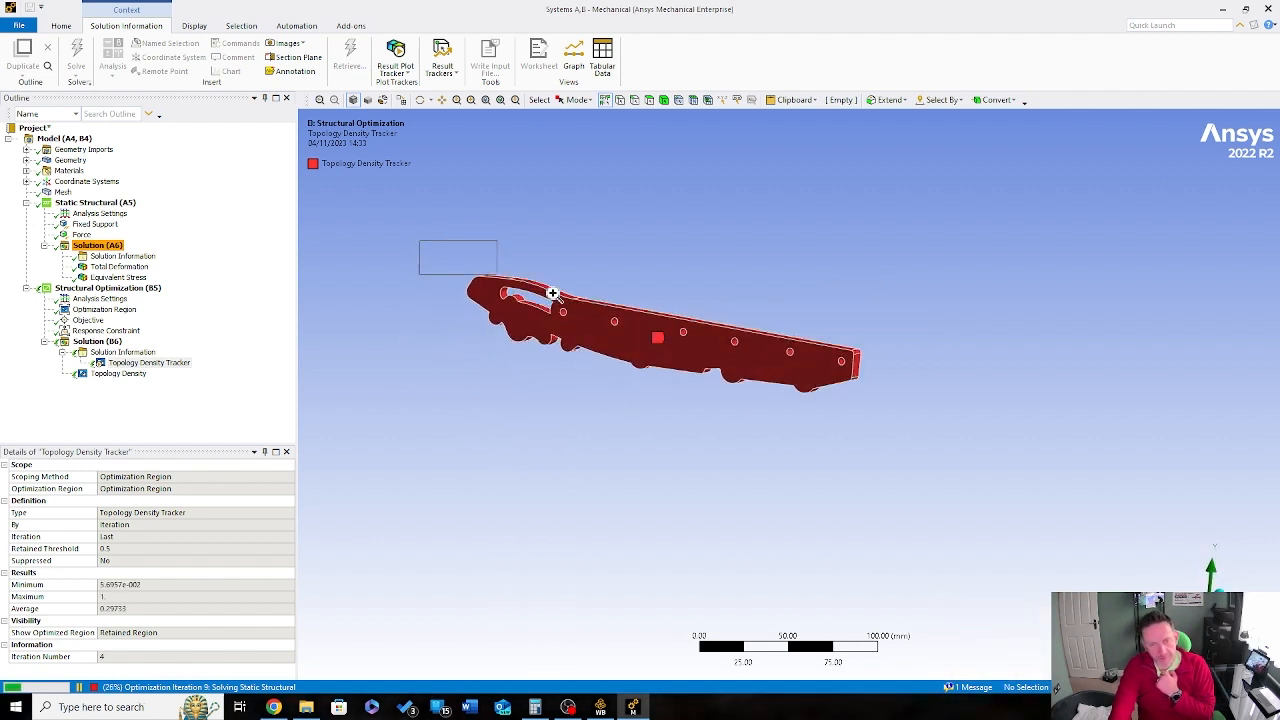
right_click_drag(554, 291, 973, 430)
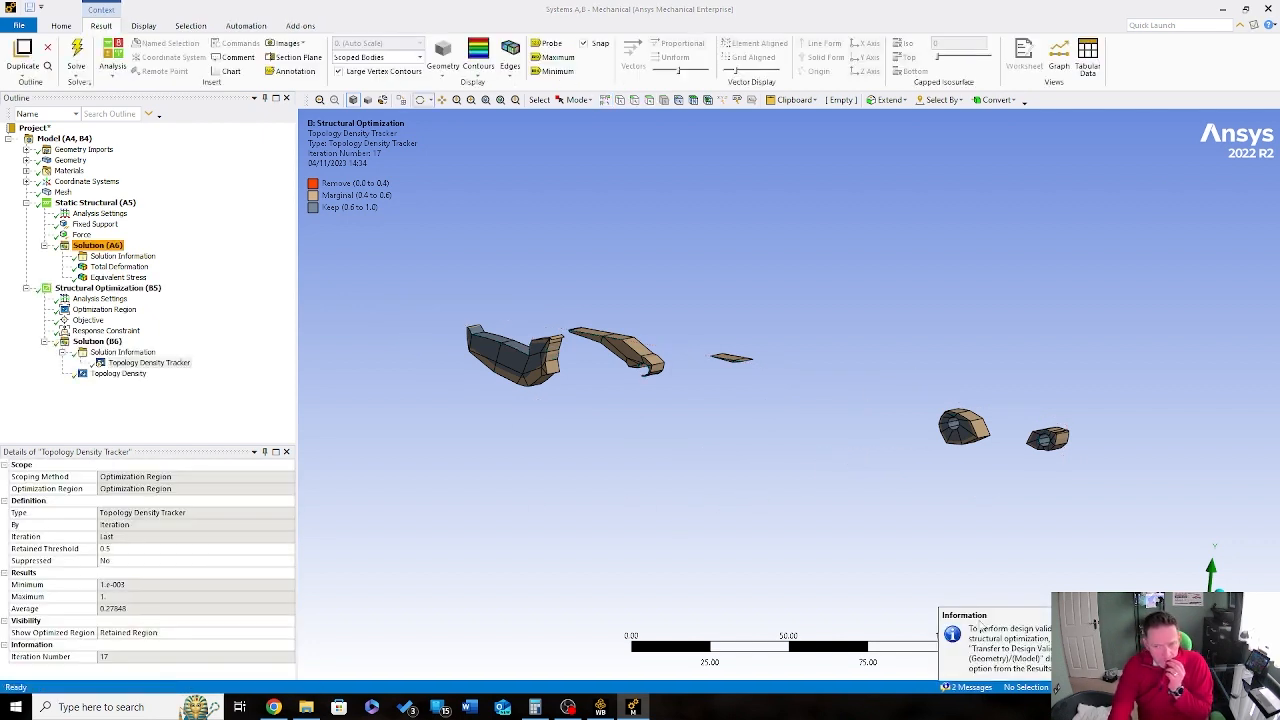
Step: Examine the solved Topology Density result and its iteration graph, and play the result animation
left_click_drag(800, 410, 765, 392)
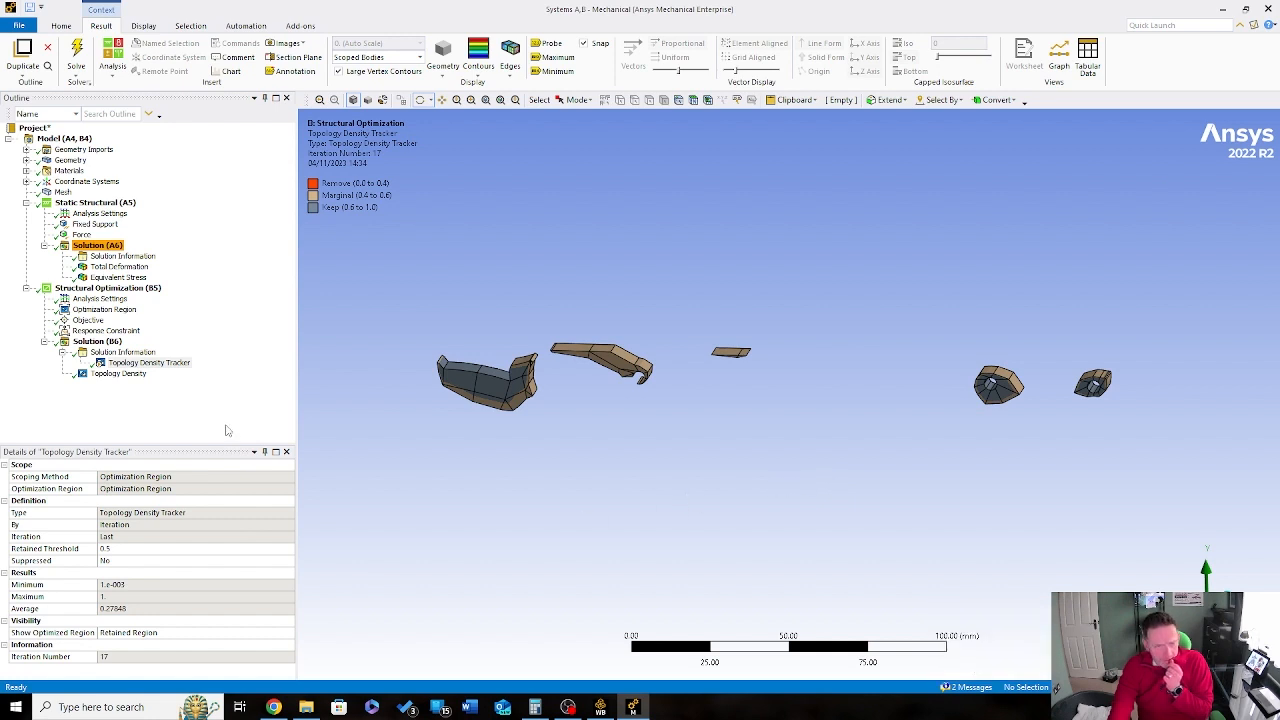
left_click(122, 374)
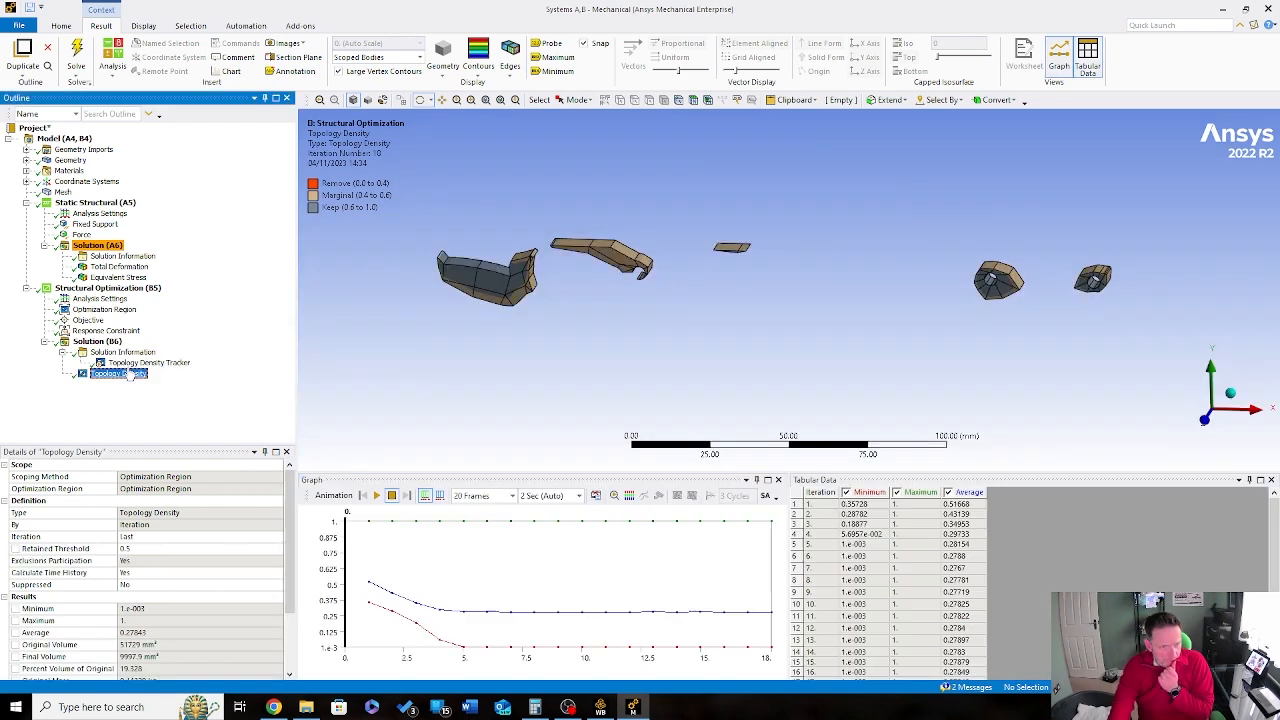
left_click(490, 558)
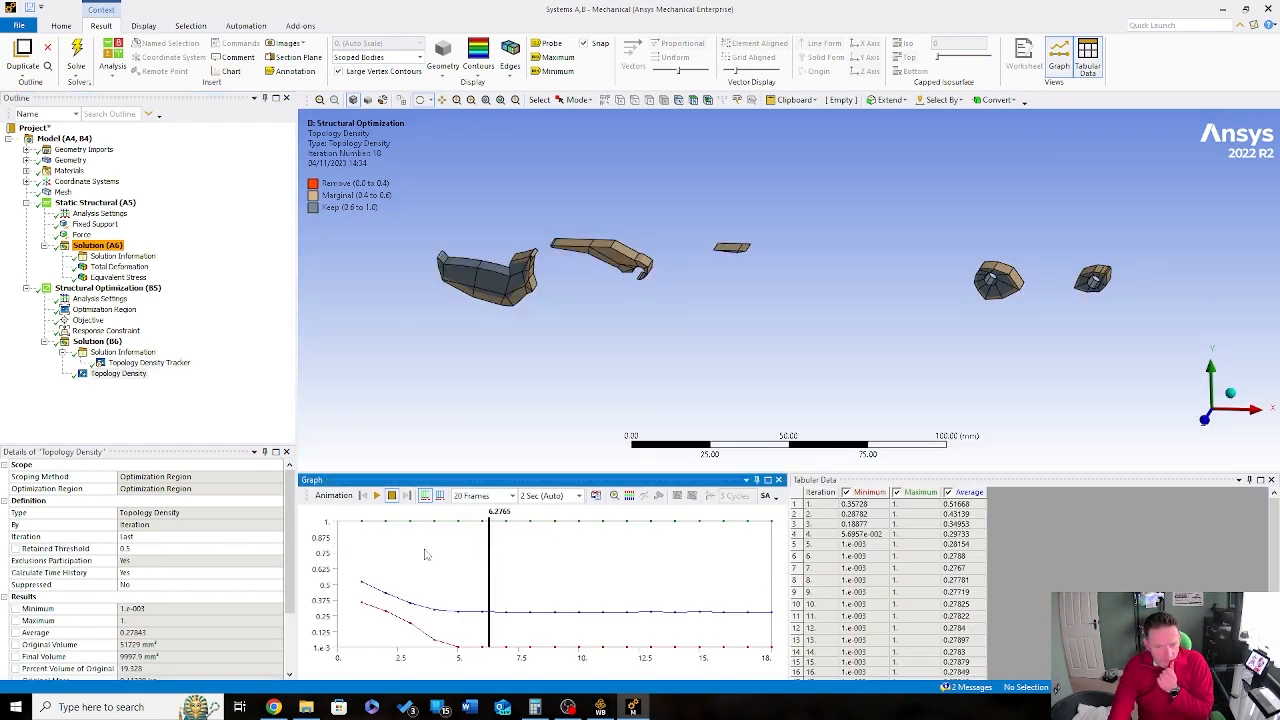
left_click(426, 555)
left_click(377, 496)
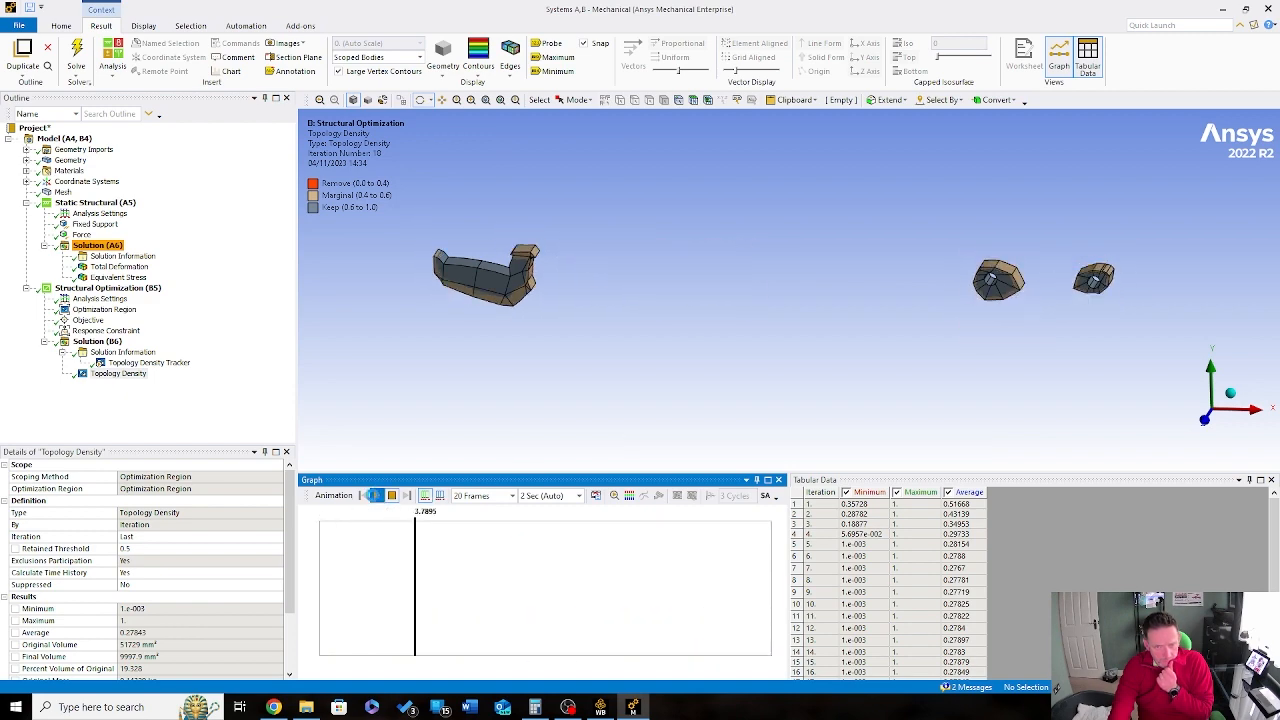
Step: Change the mass Response Constraint's Percent to Retain and re-solve the structural optimization with the Topology Density Tracker shown
left_click(392, 496)
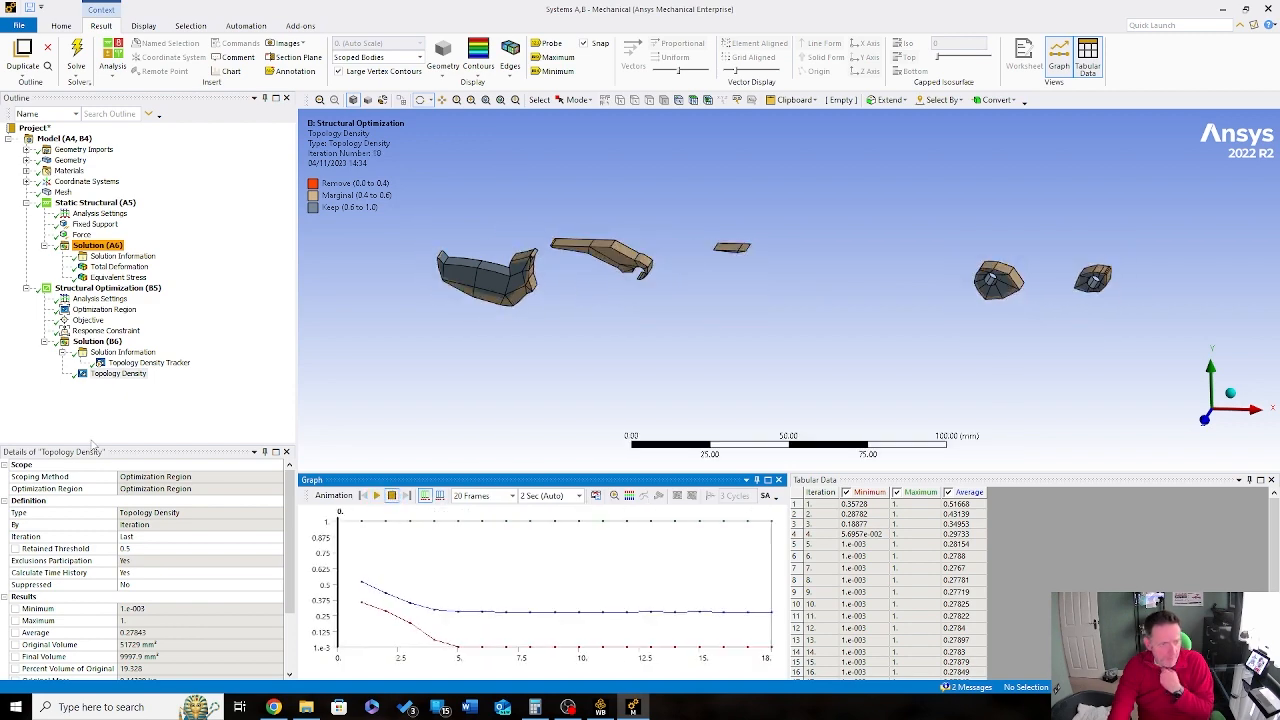
left_click(92, 320)
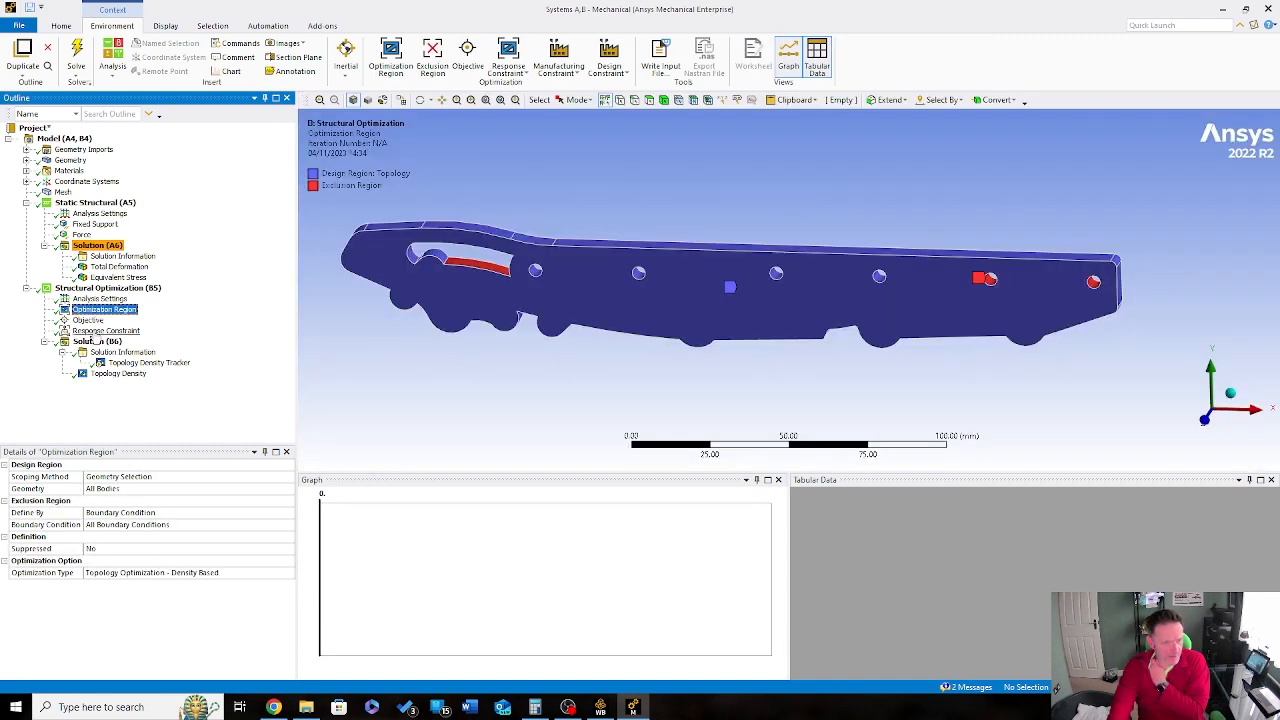
left_click(97, 331)
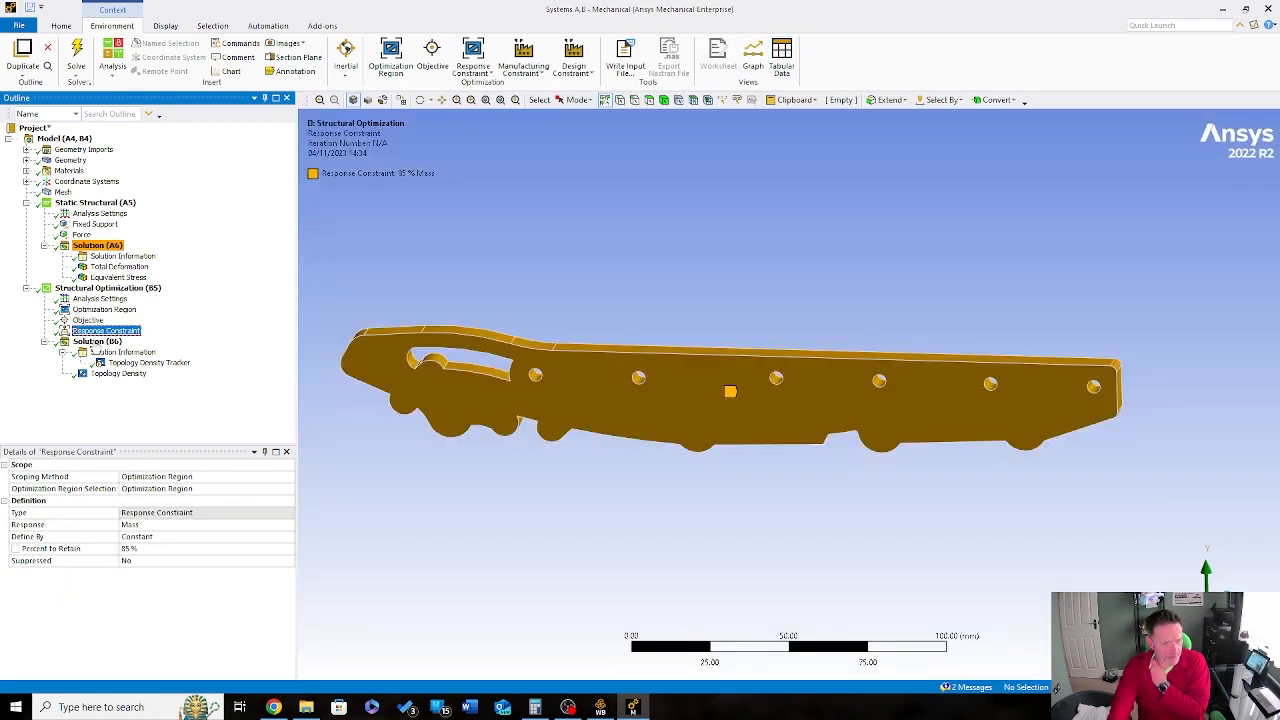
left_click(125, 549)
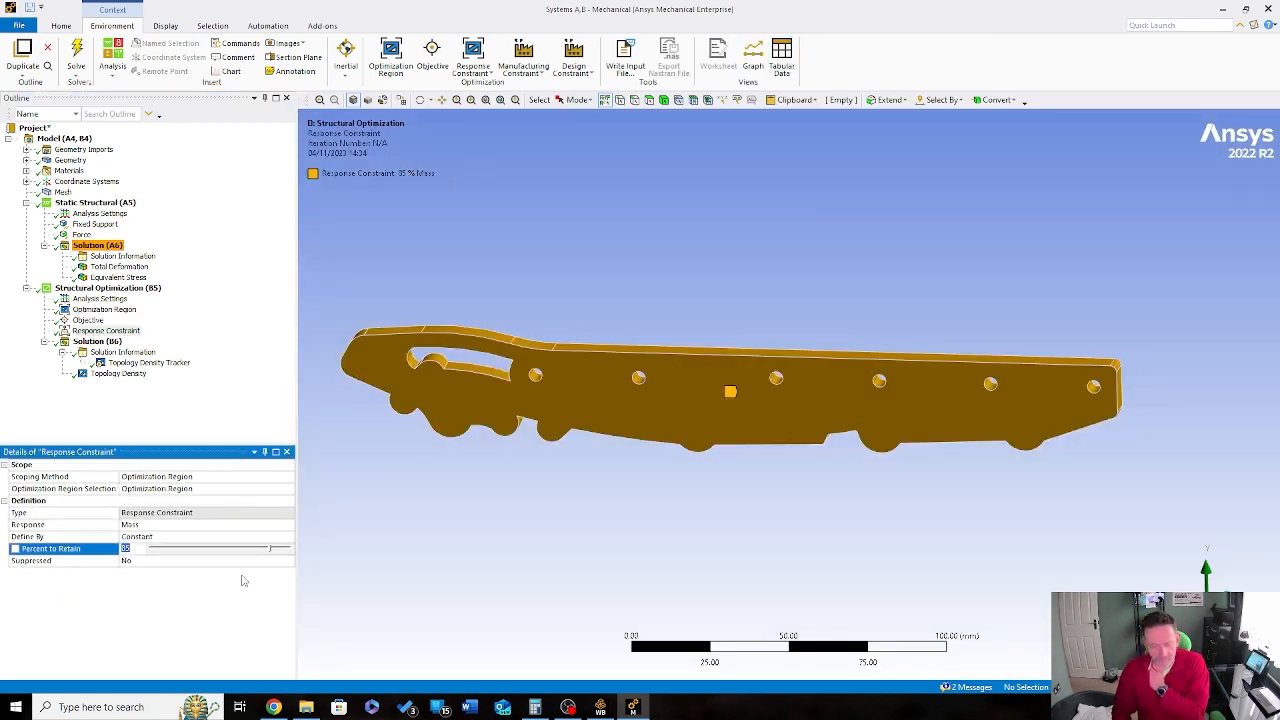
left_click(160, 364)
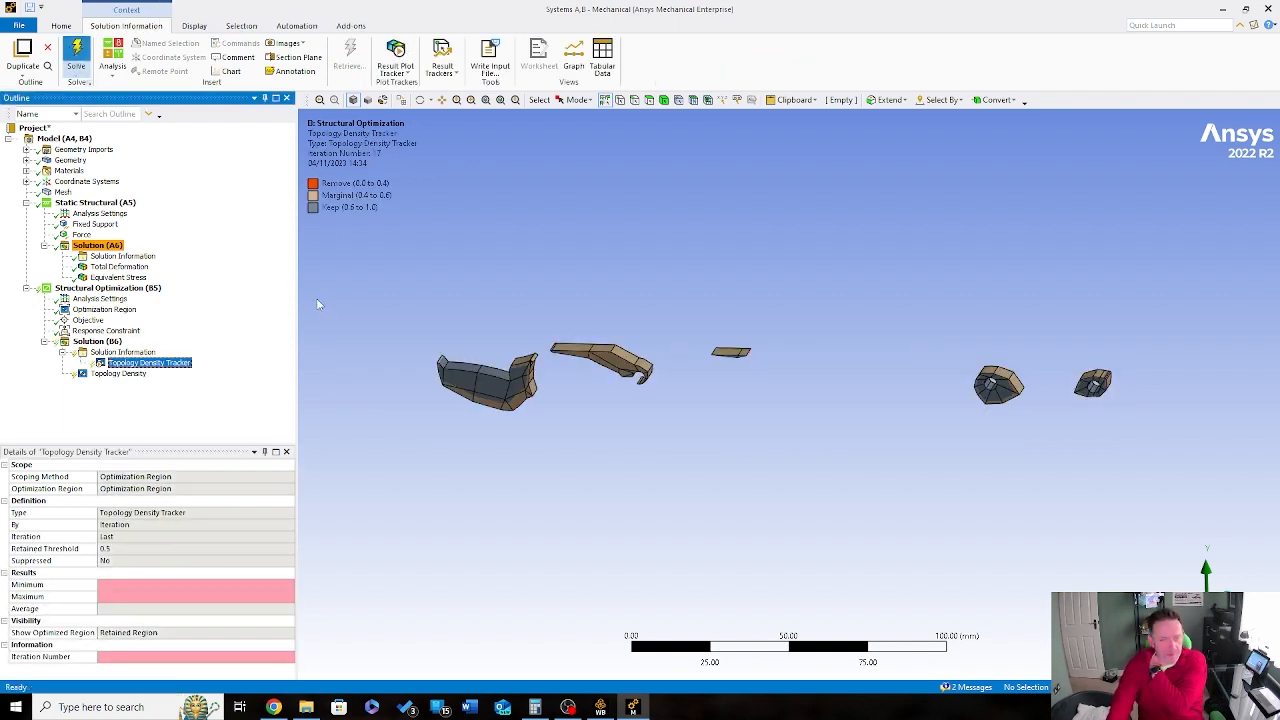
key("F5")
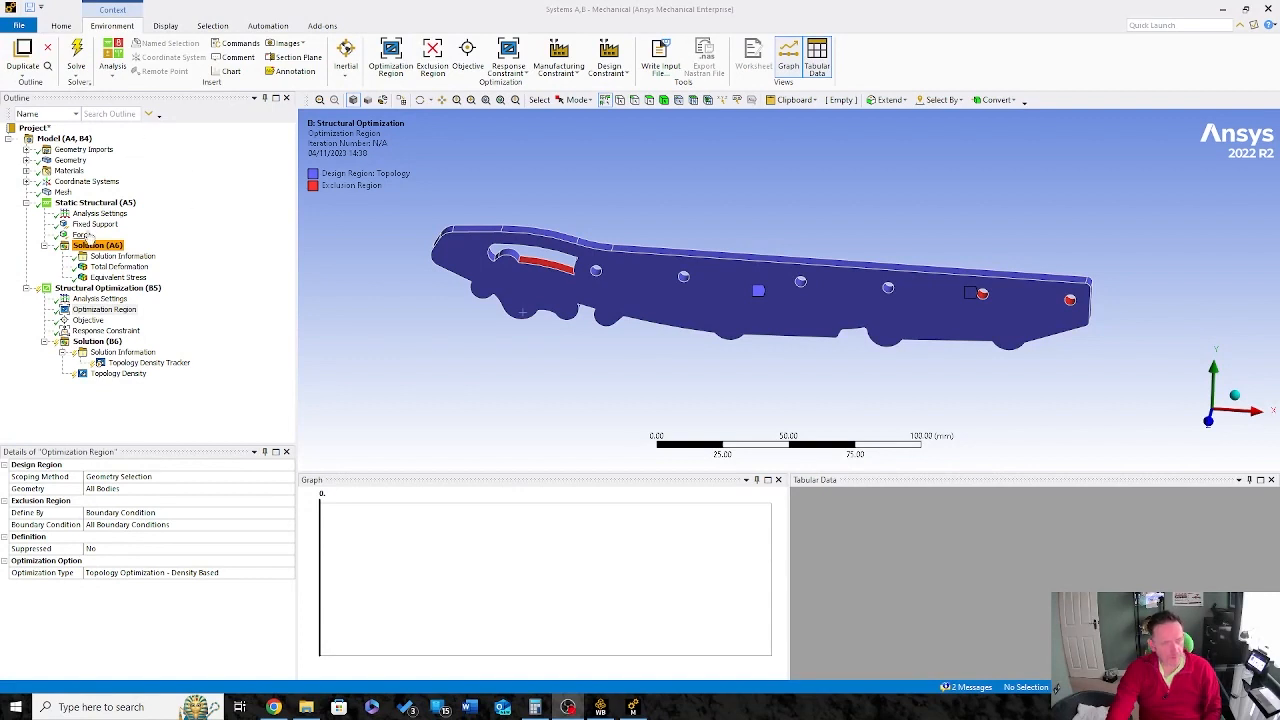
Step: Set the force's Y component to -147.15 N and re-solve the static structural analysis
left_click(84, 235)
left_click(116, 574)
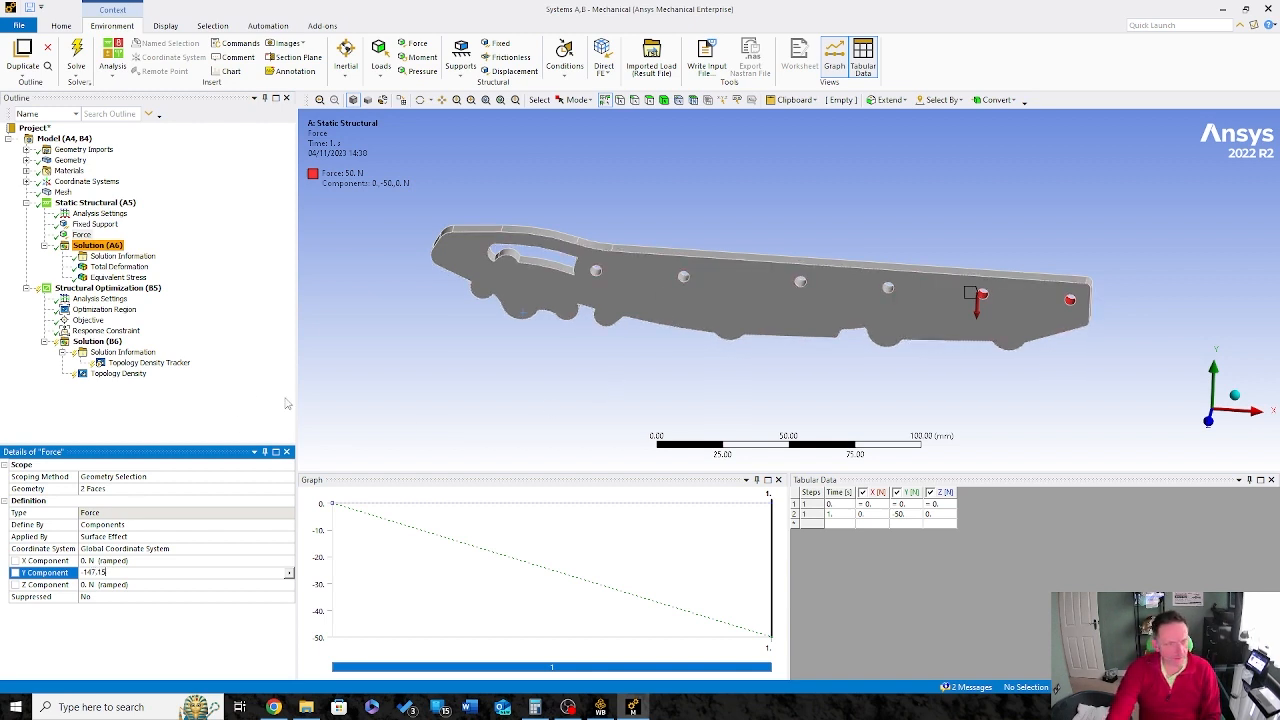
left_click(104, 310)
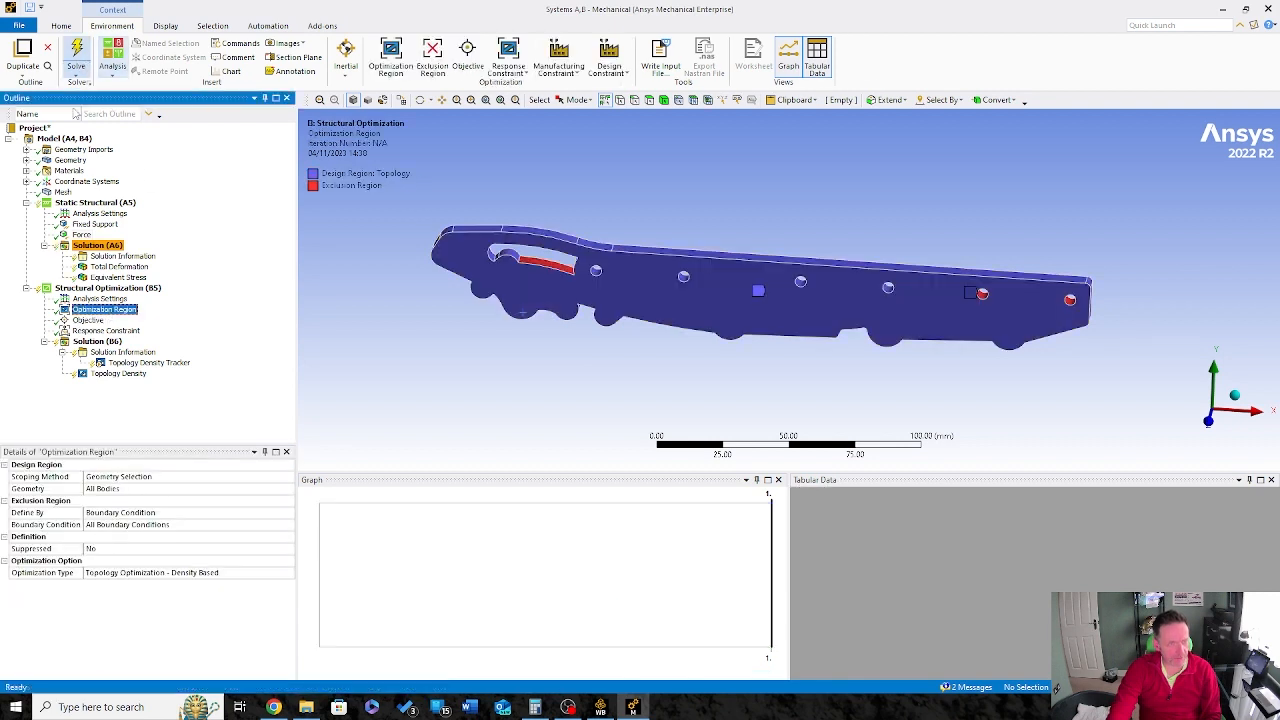
right_click(108, 245)
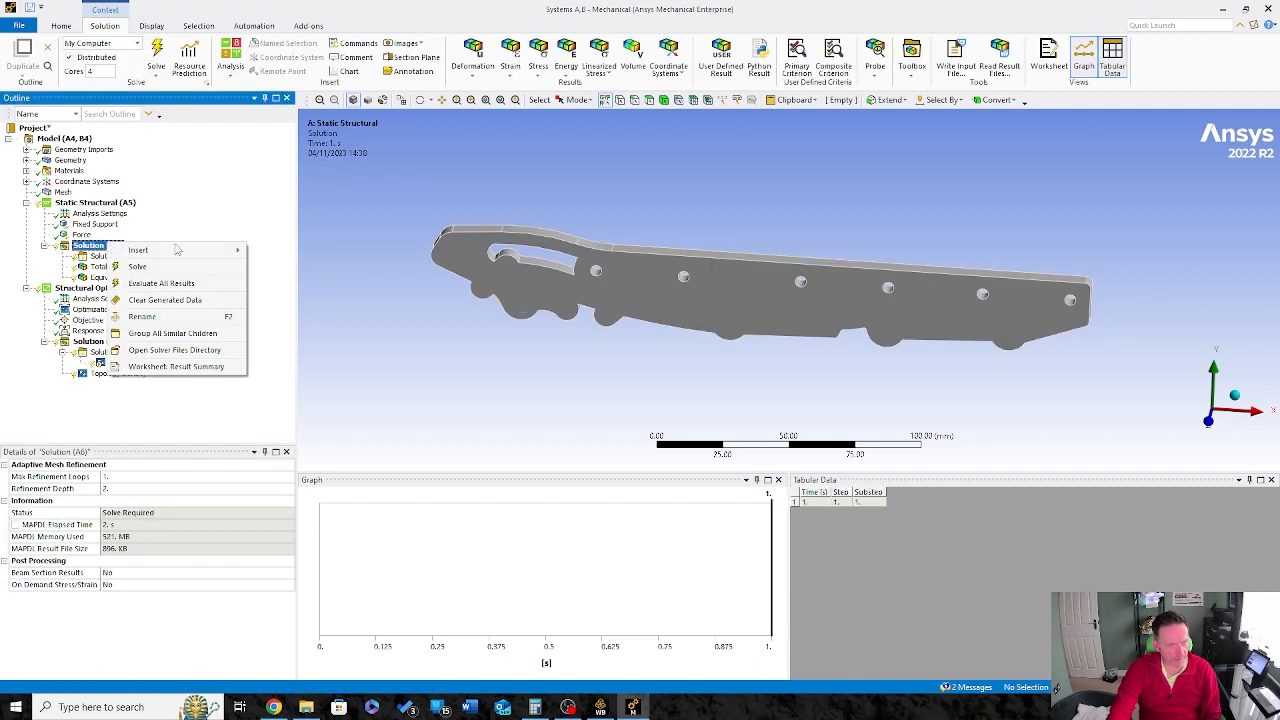
left_click(115, 267)
Step: Examine the Optimization Region on the plate from several angles, checking which faces the boundary conditions exclude
left_click(88, 320)
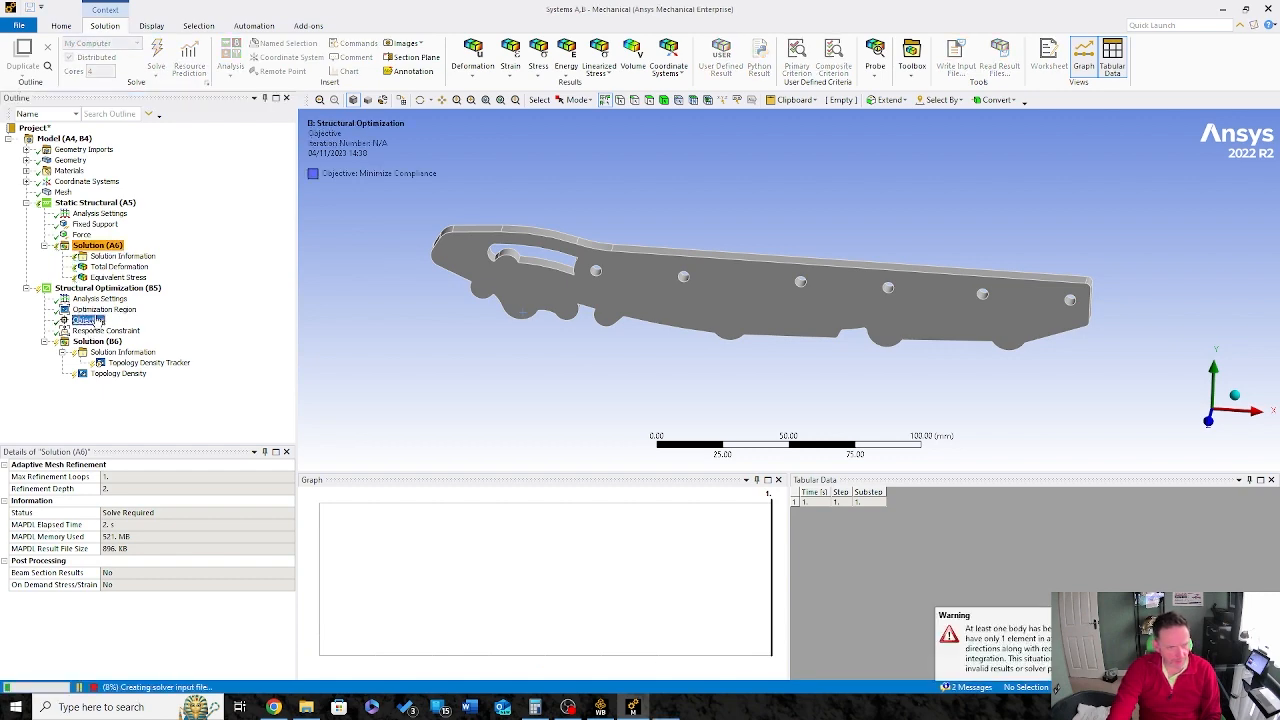
left_click(104, 310)
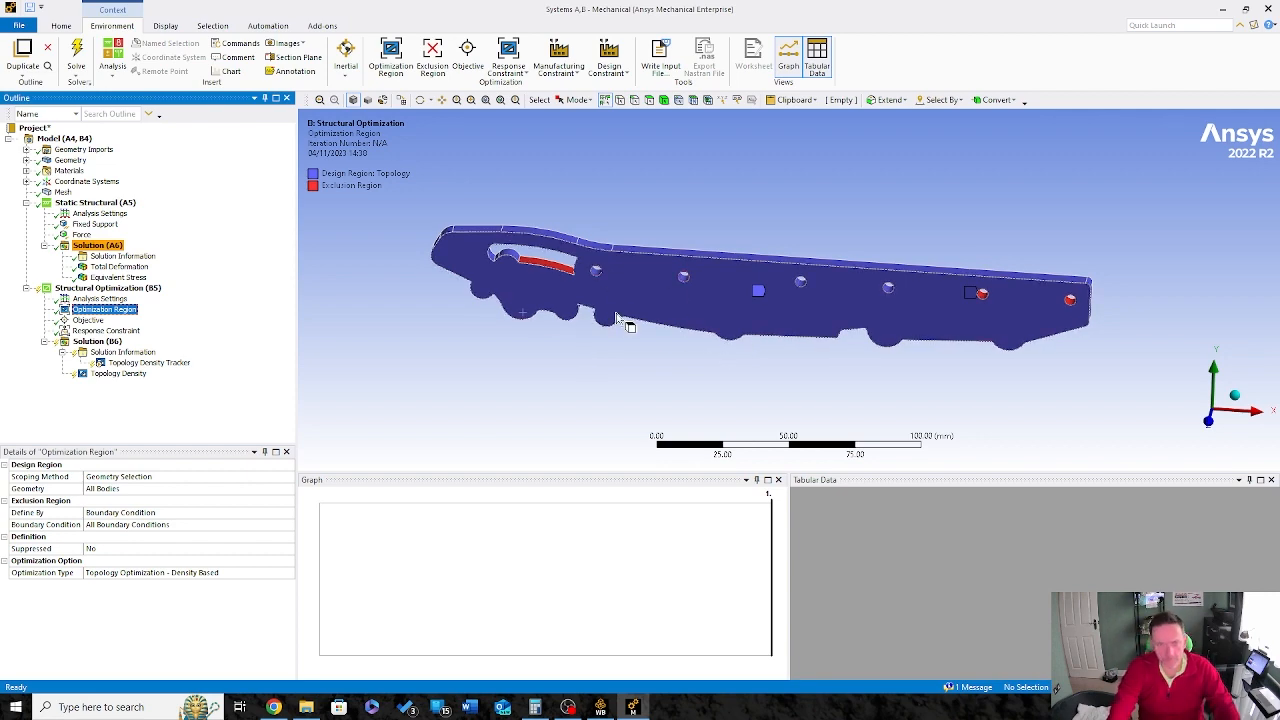
middle_click_drag(708, 282, 757, 288)
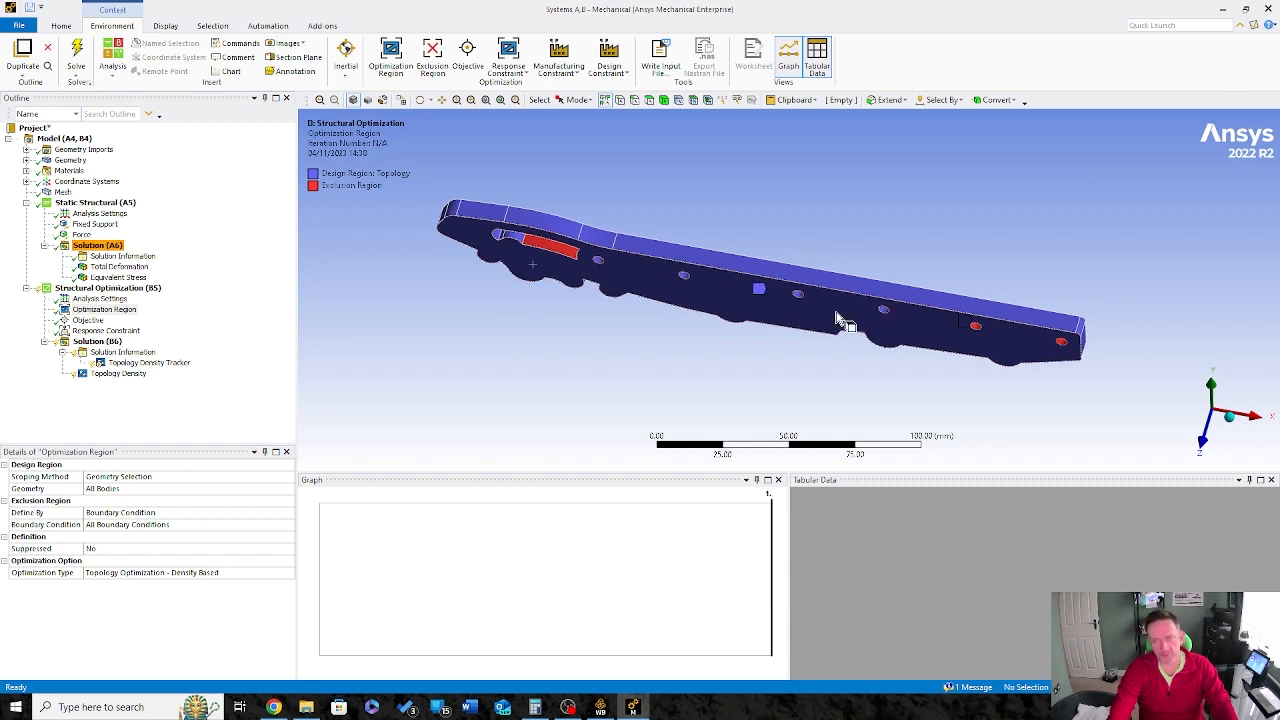
middle_click_drag(840, 318, 654, 271)
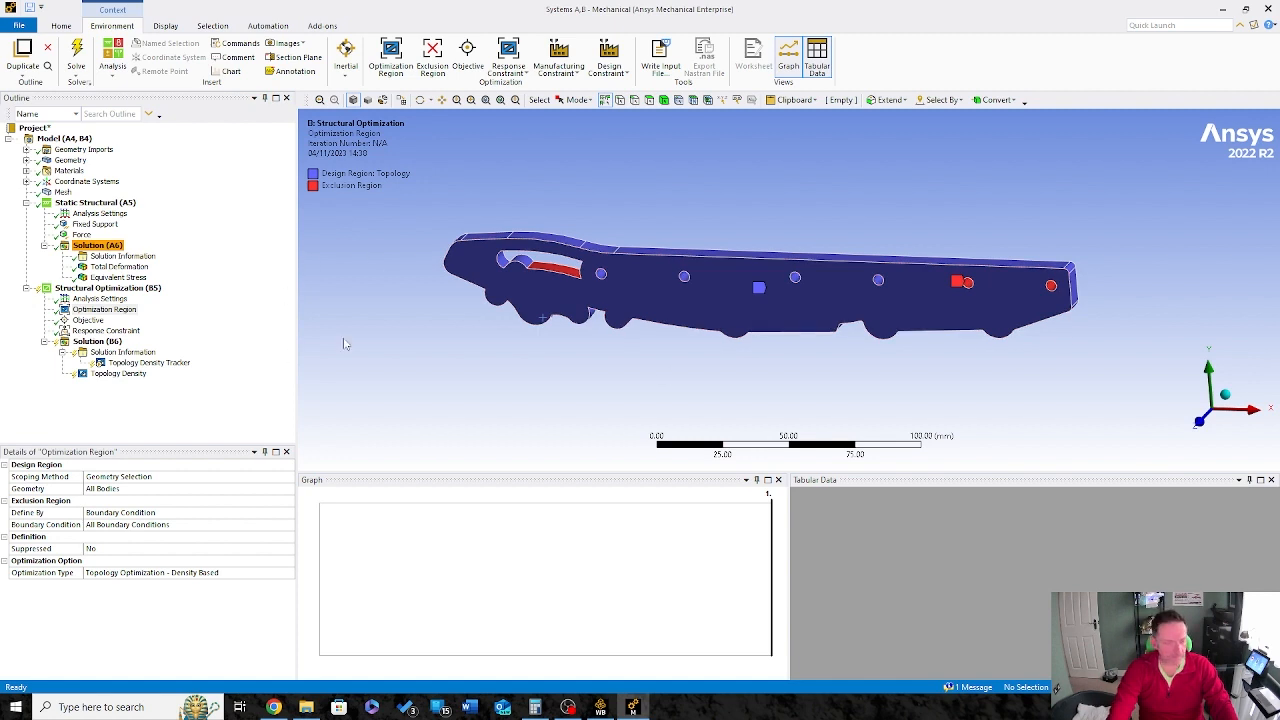
scroll(699, 282, "up", 4)
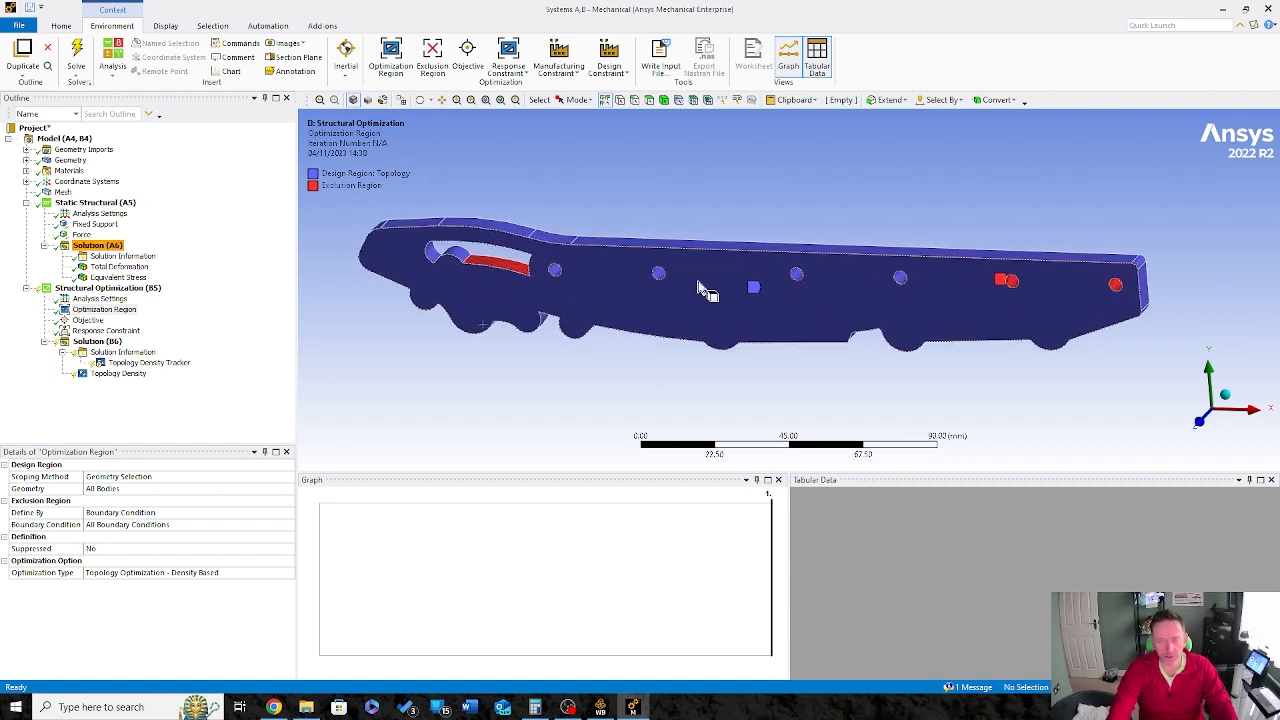
scroll(629, 286, "down", 2)
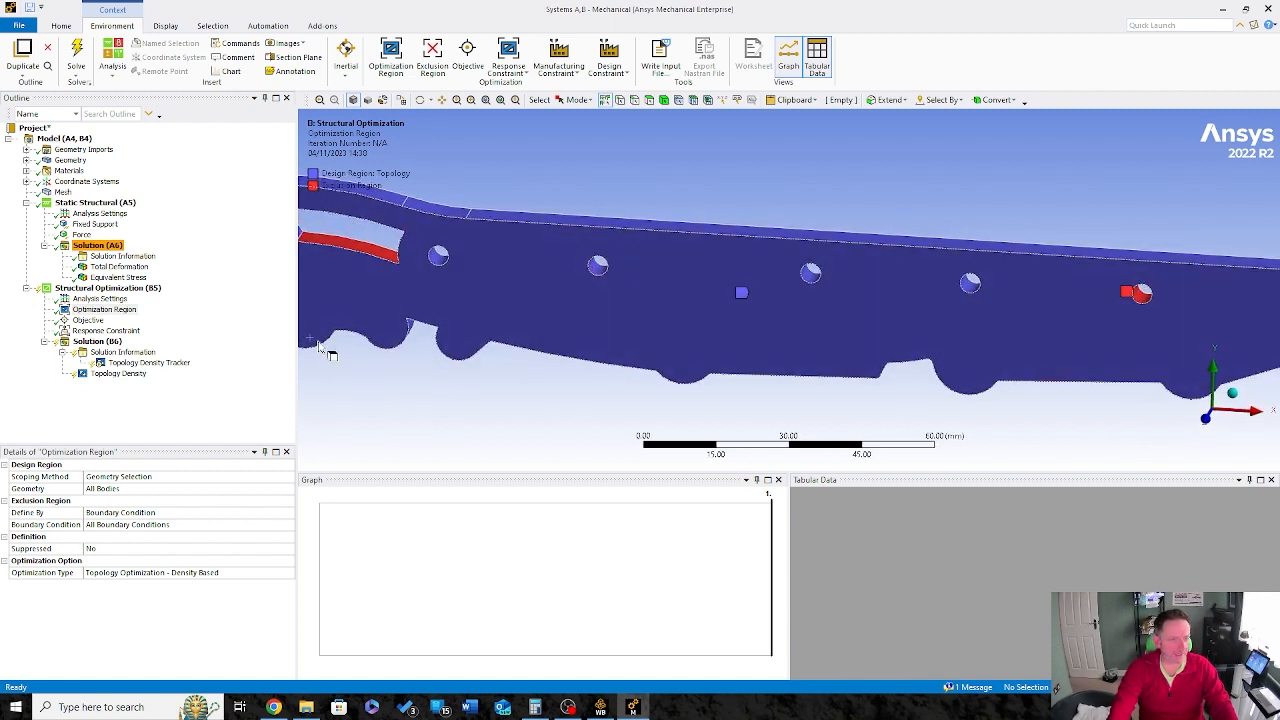
scroll(352, 320, "down", 2)
left_click(106, 313)
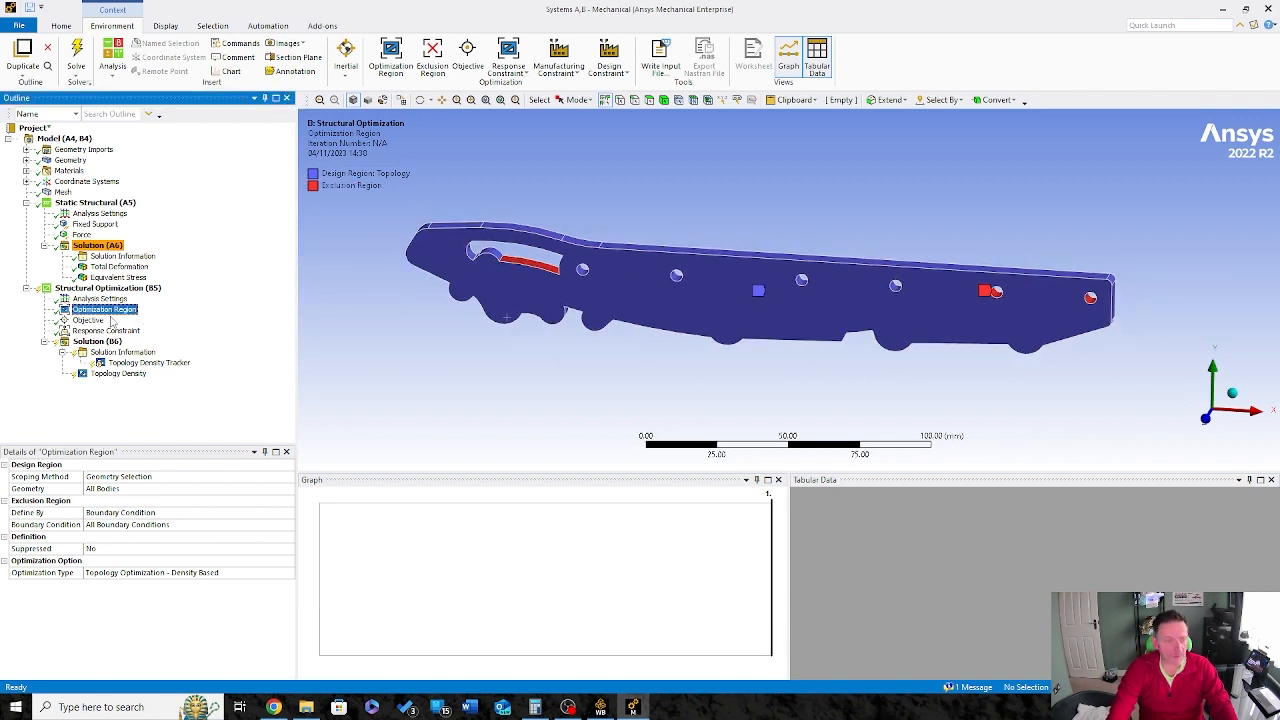
Step: Insert an Exclusion Region under the Optimization Region of the structural optimization
right_click(110, 320)
left_click(352, 343)
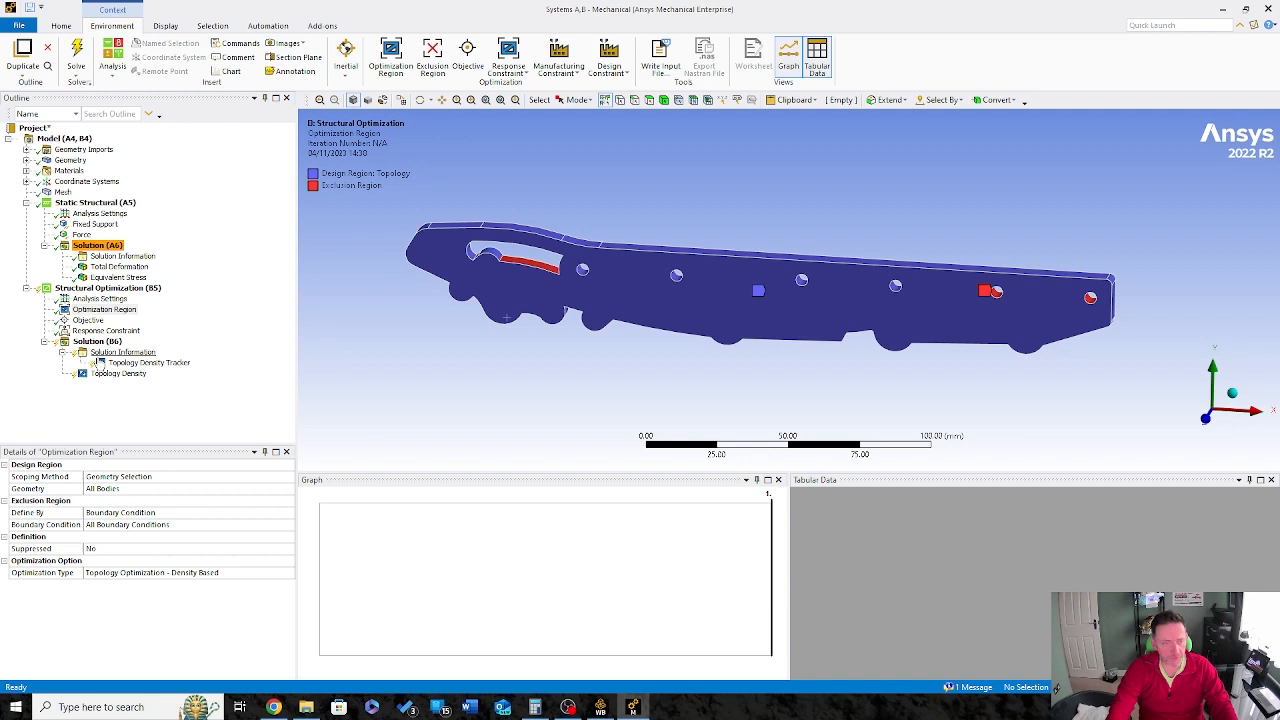
right_click(120, 316)
mouse_move(200, 318)
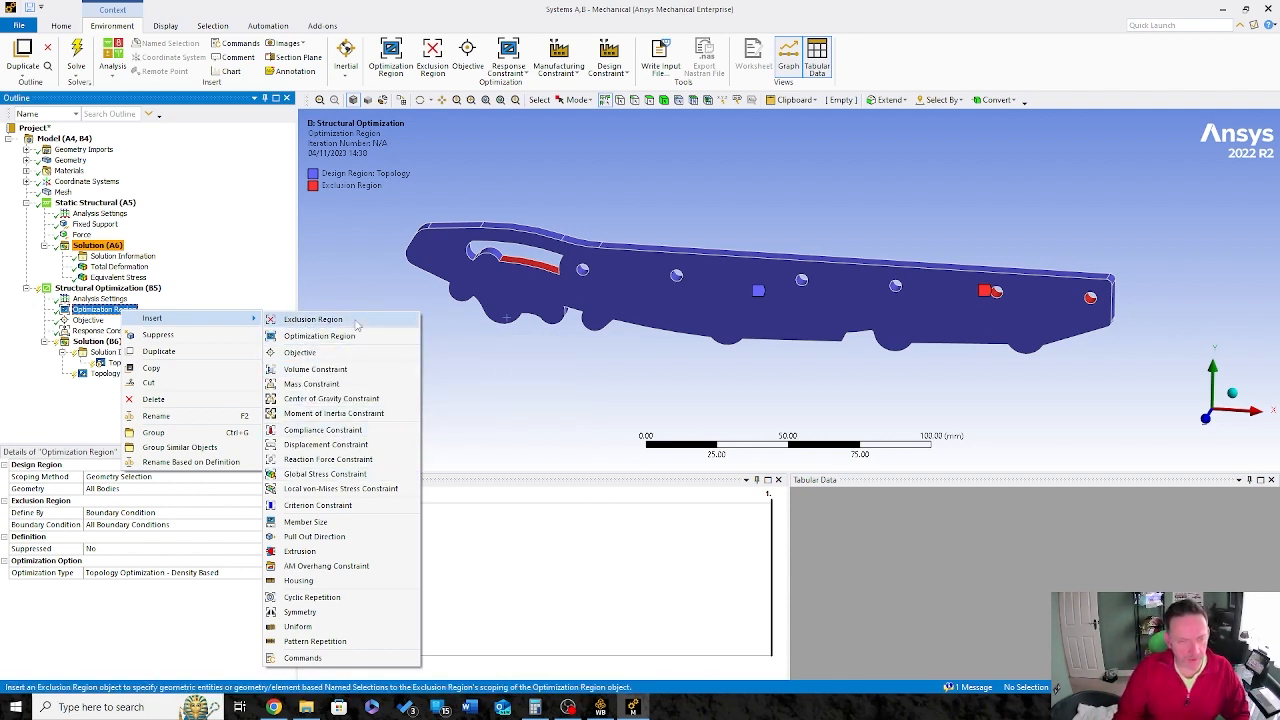
left_click(311, 321)
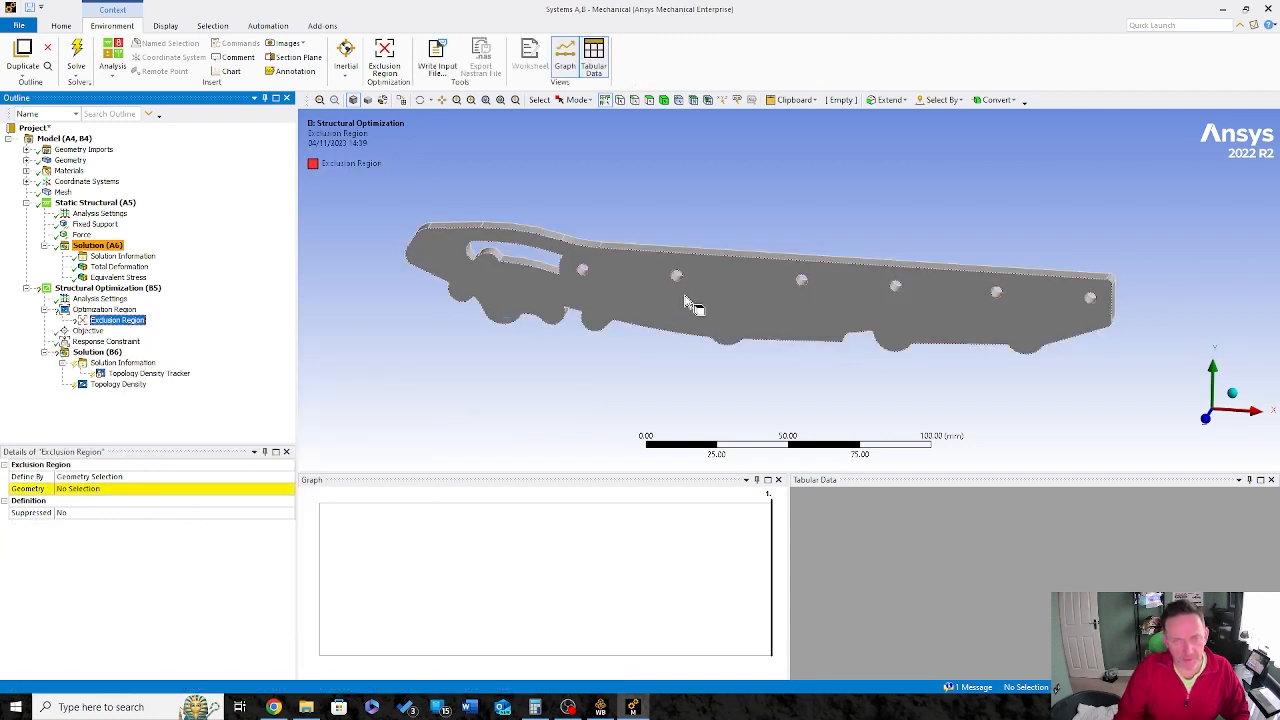
Step: Scope the exclusion region to the cylindrical faces of the four holes nearest the slot, leaving out the two loaded end holes
middle_click_drag(660, 316, 626, 236)
scroll(884, 289, "up", 5)
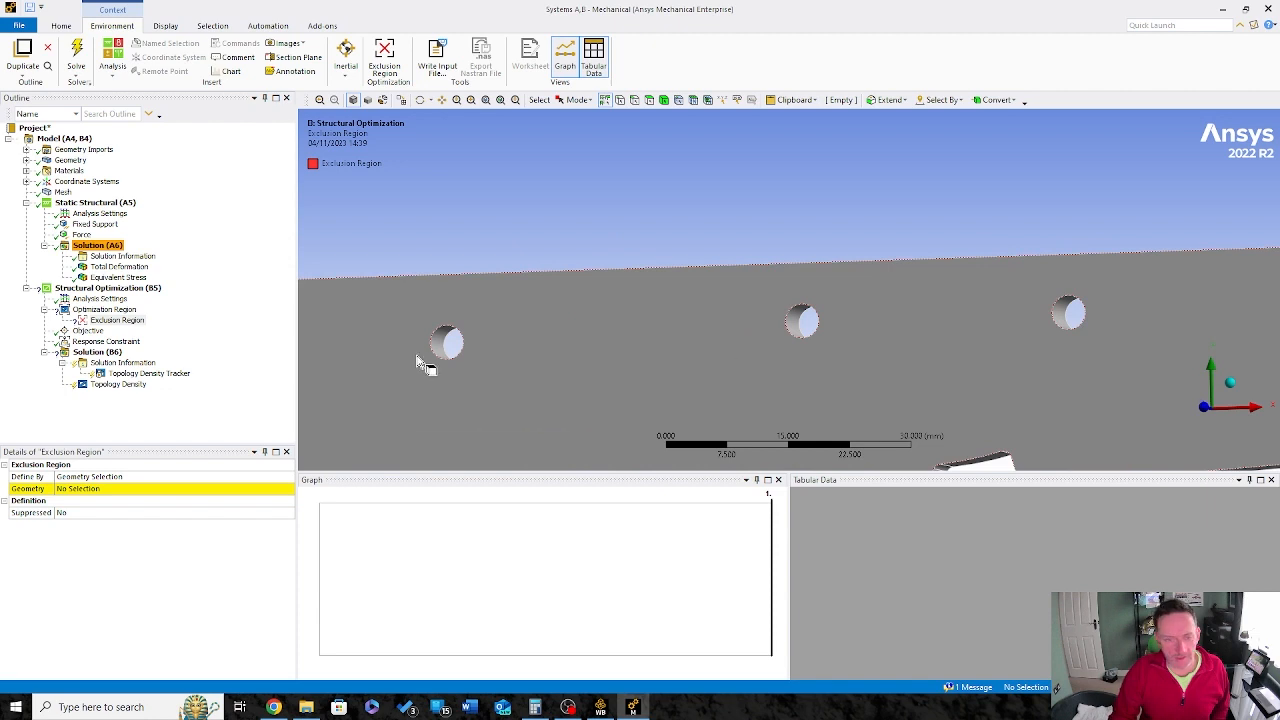
left_click(445, 345)
left_click(801, 322, "ctrl")
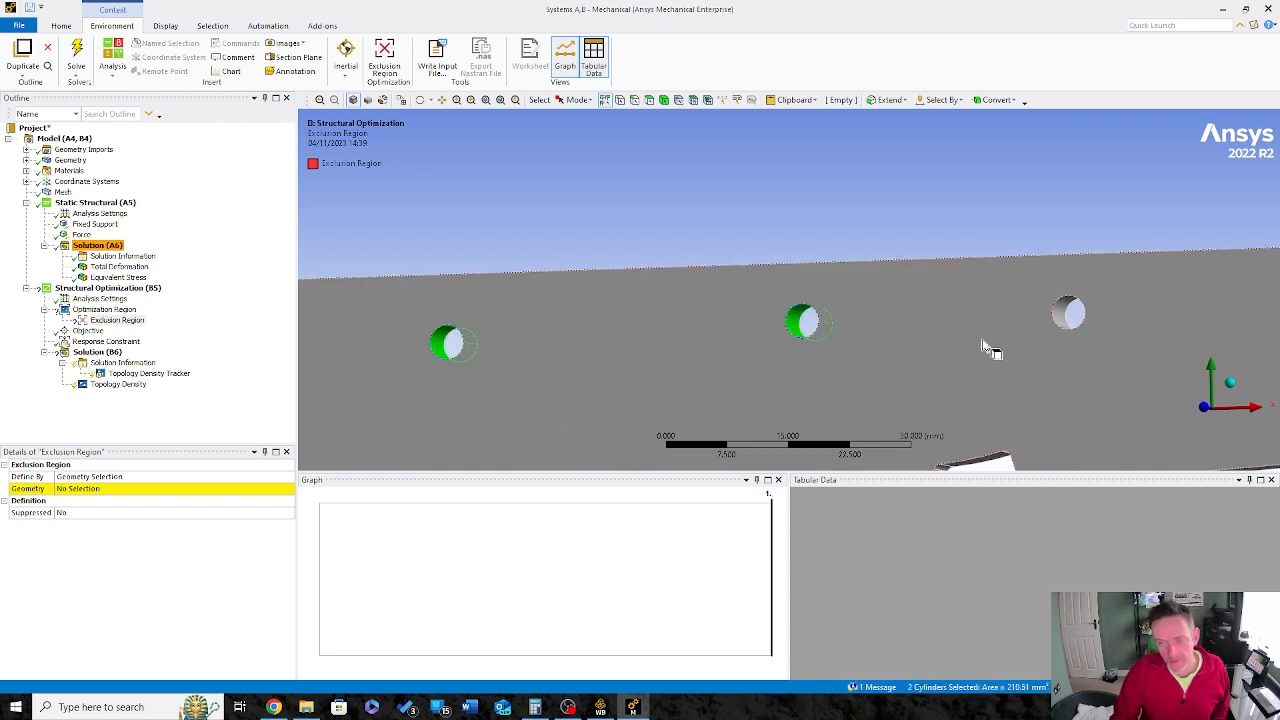
left_click(1068, 318, "ctrl")
scroll(1068, 318, "down", 4)
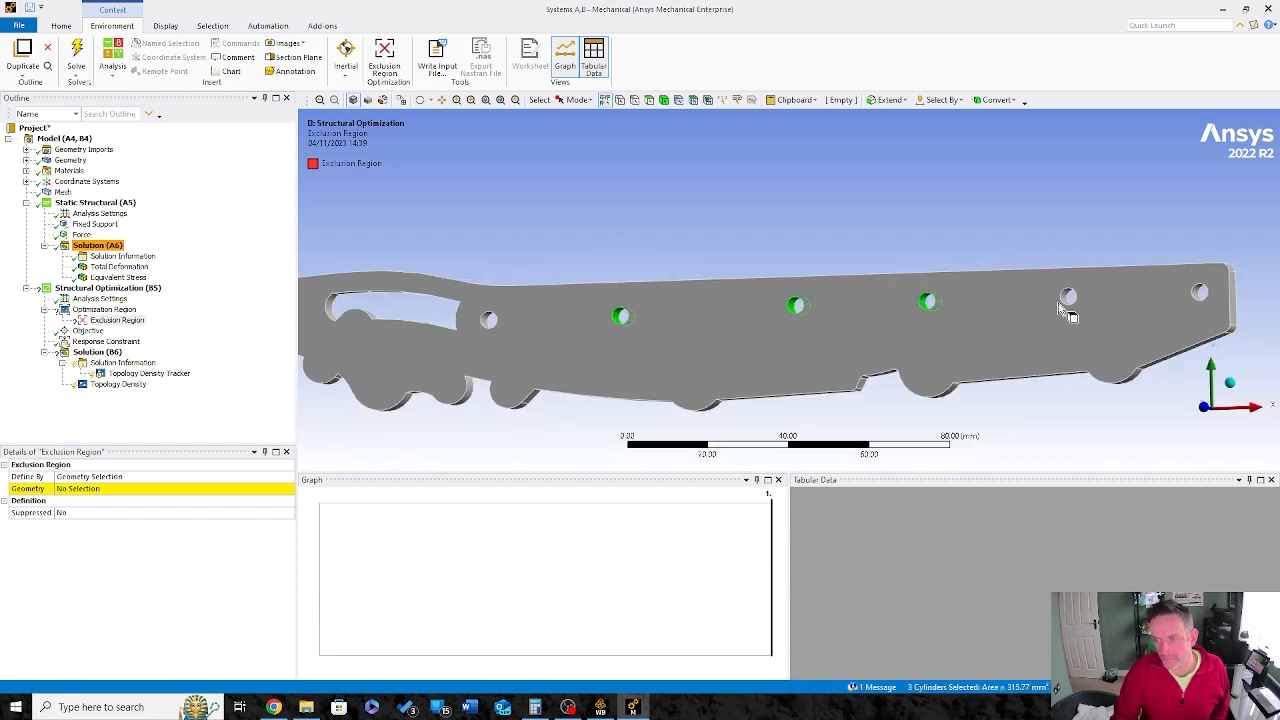
left_click(488, 321, "ctrl")
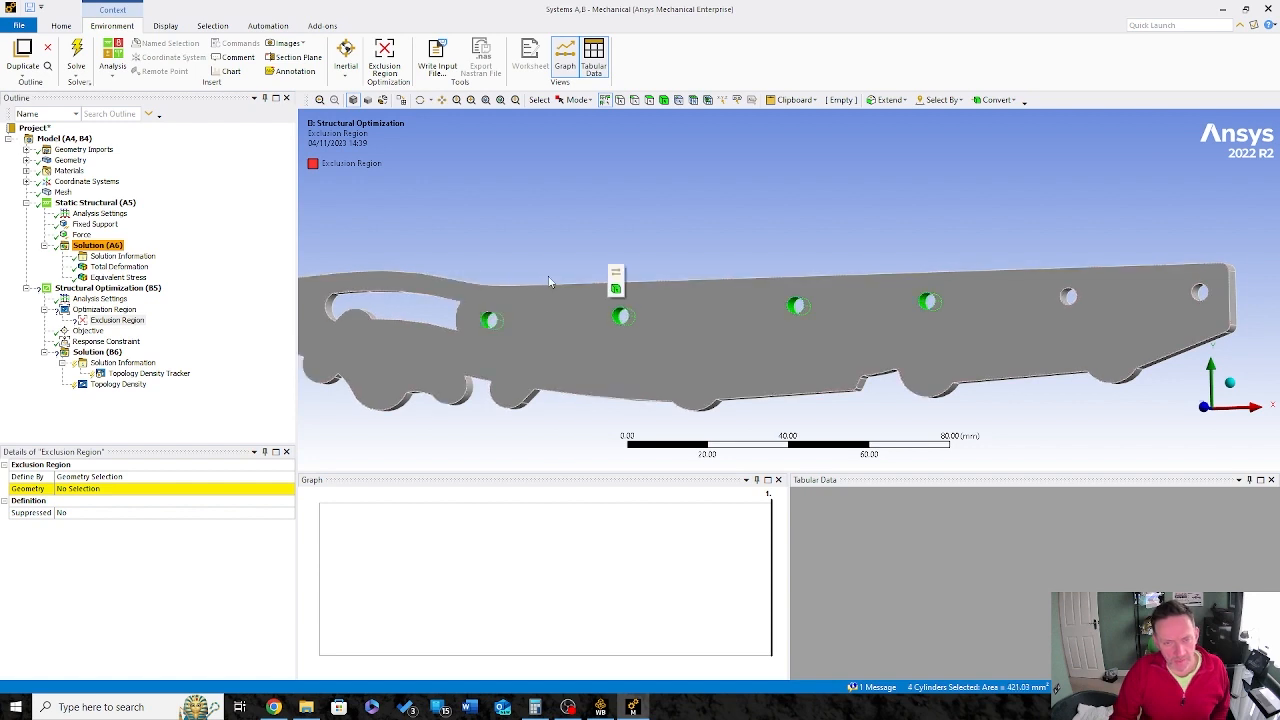
middle_click_drag(614, 277, 580, 277)
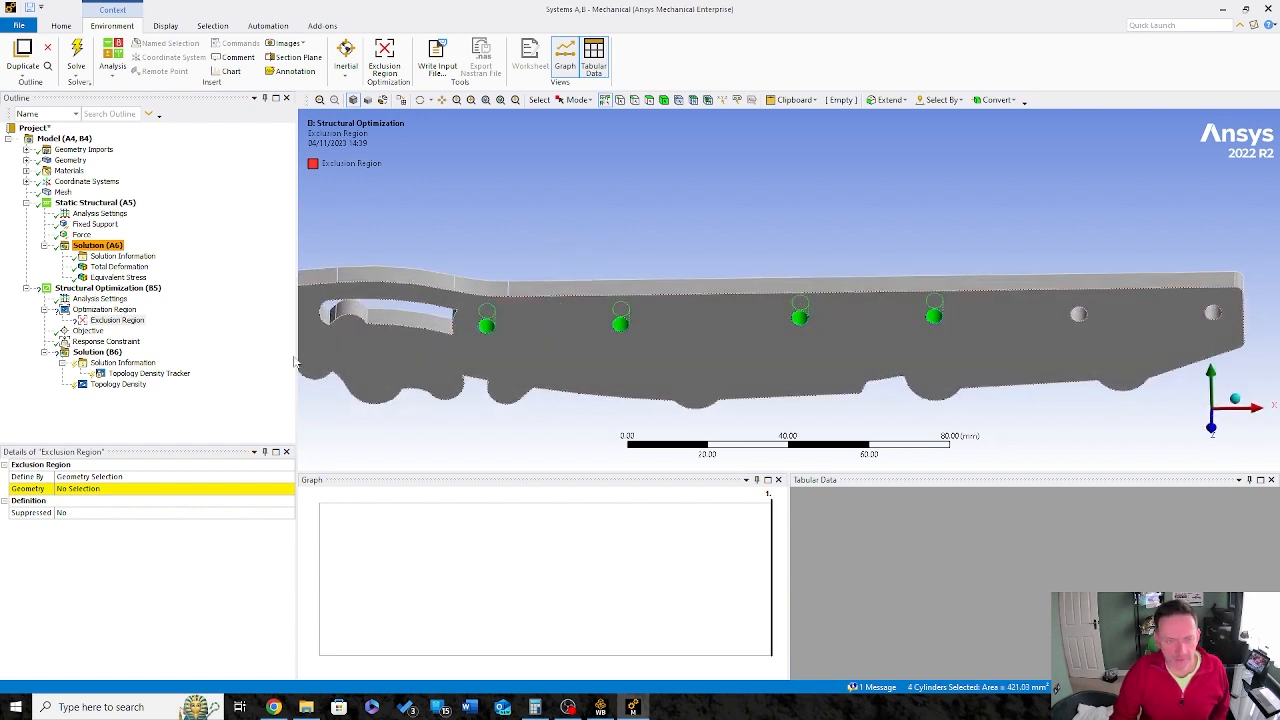
left_click(73, 490)
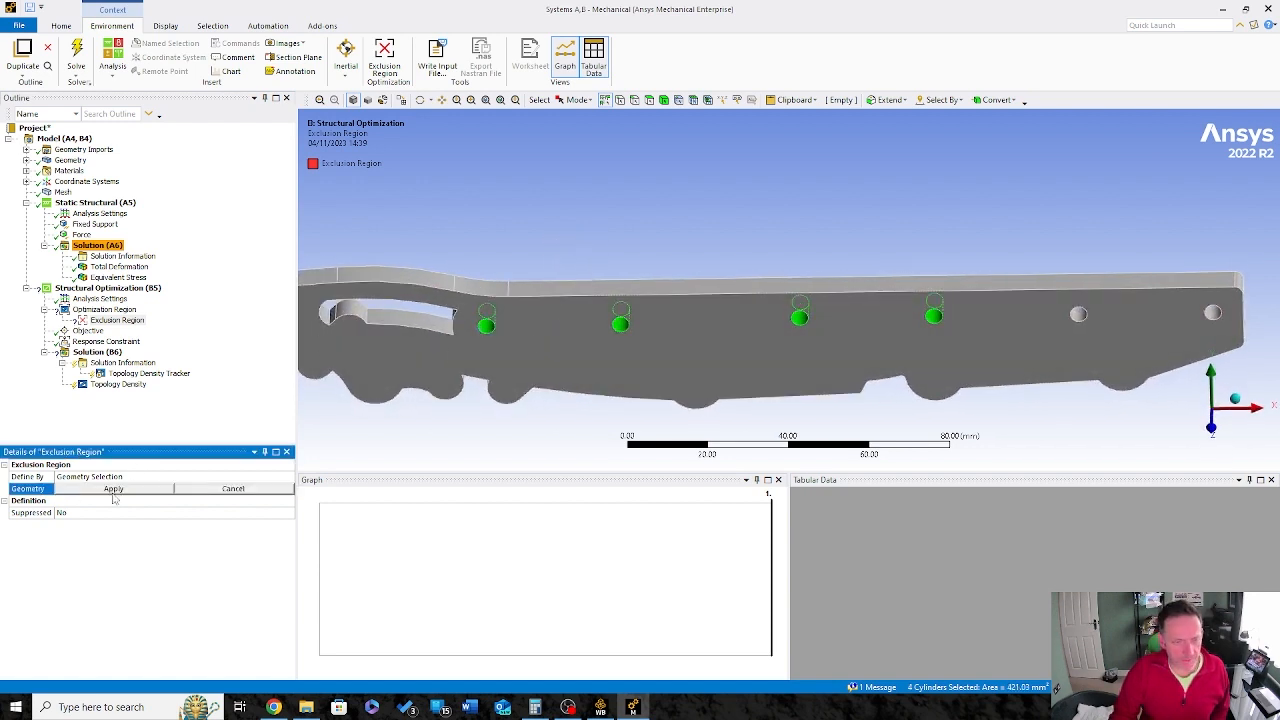
left_click(111, 489)
left_click(108, 491)
left_click(110, 490)
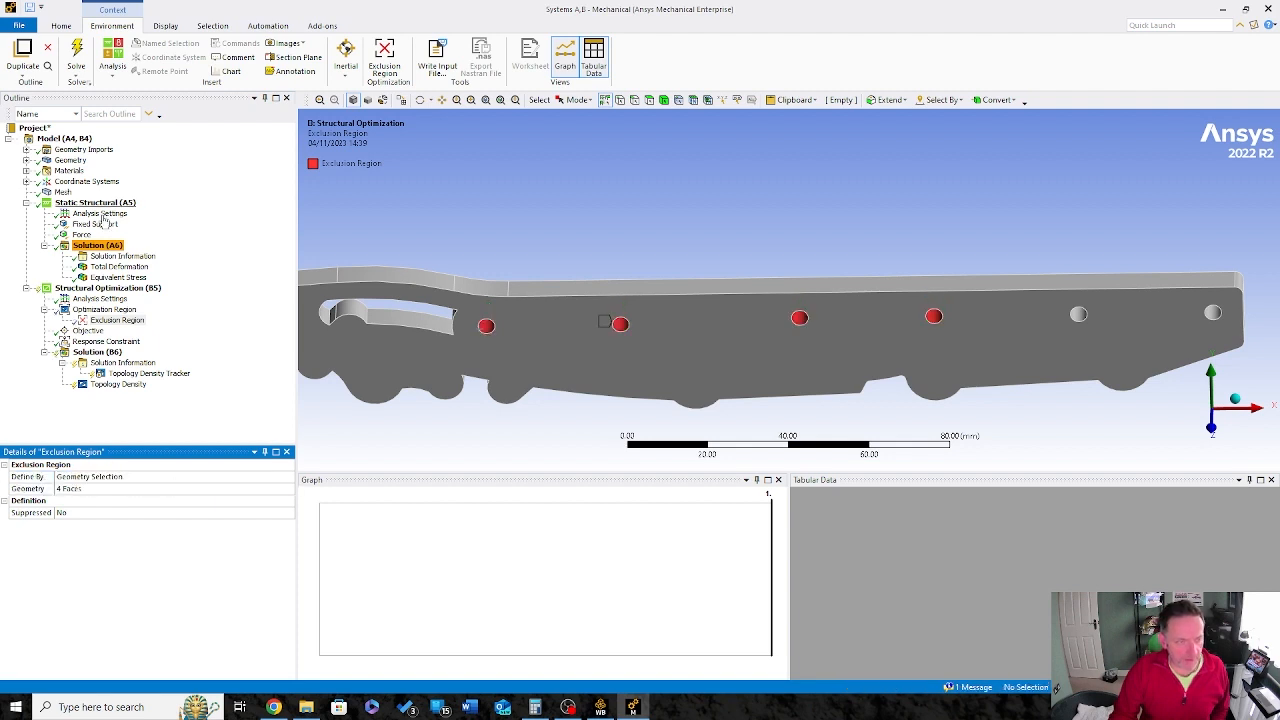
Step: Insert a second Exclusion Region and select the faces along the plate's upper edge for it, without the large front face
right_click(105, 311)
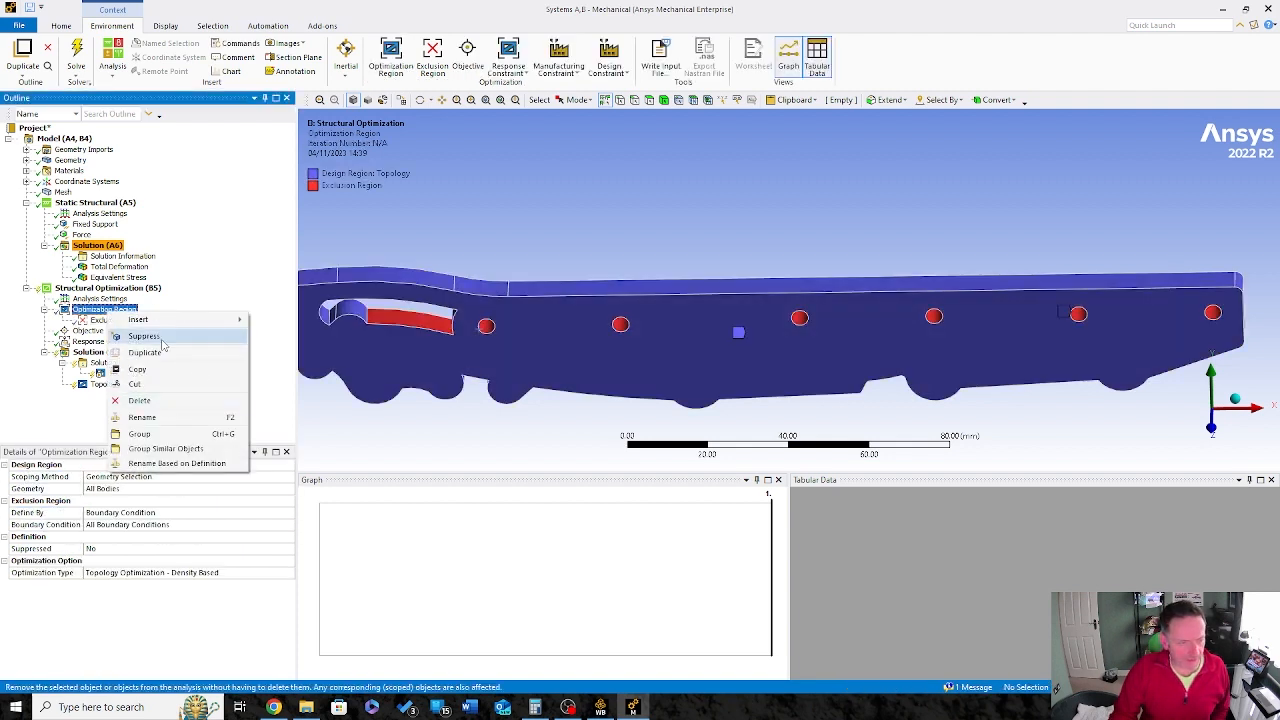
mouse_move(140, 319)
left_click(293, 320)
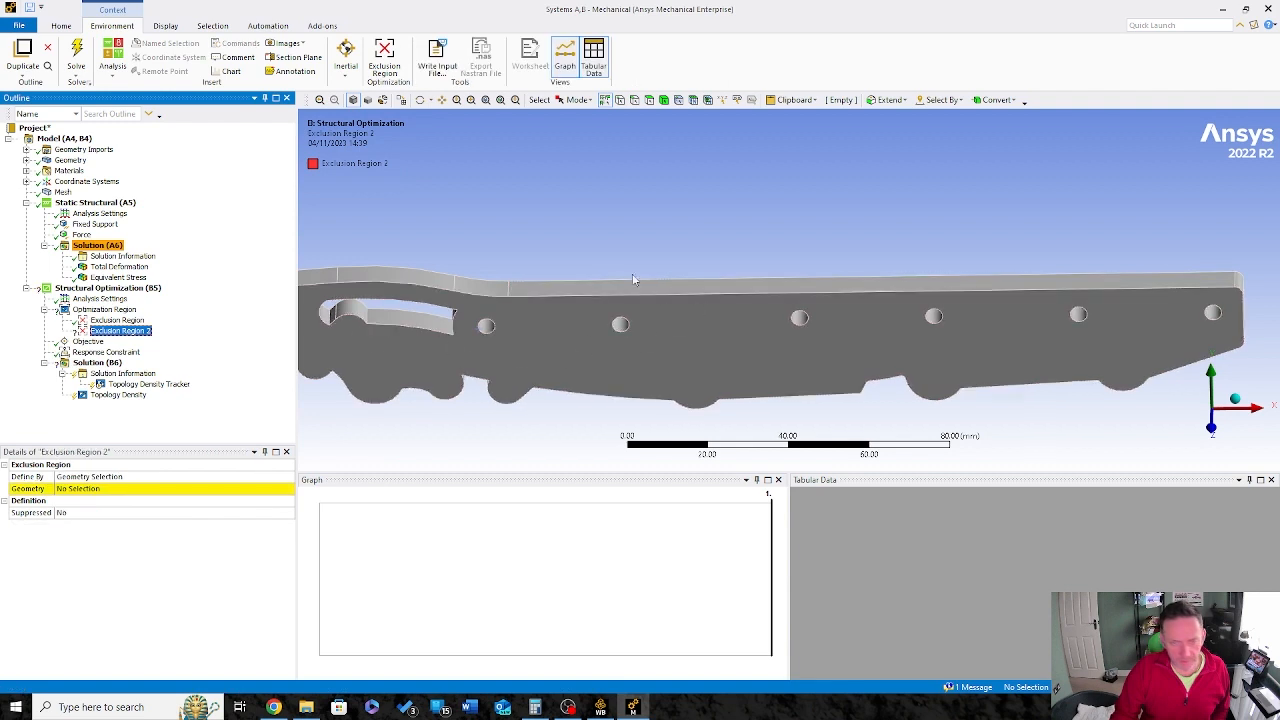
left_click(1080, 288)
left_click(480, 290, "ctrl")
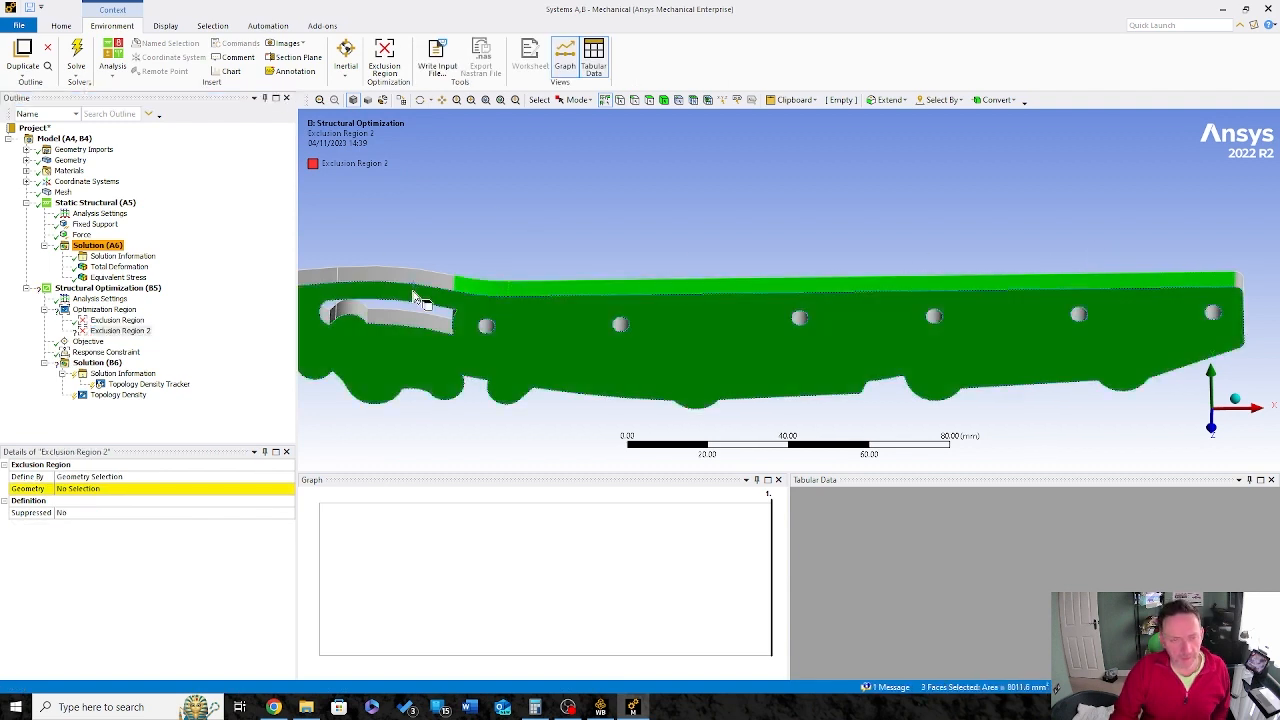
left_click(312, 274, "ctrl")
left_click(310, 274, "ctrl")
Step: Add the lower scalloped edge faces, from beneath the slot to the first long flat face, to the second exclusion region's selection
middle_click_drag(970, 325, 1037, 266)
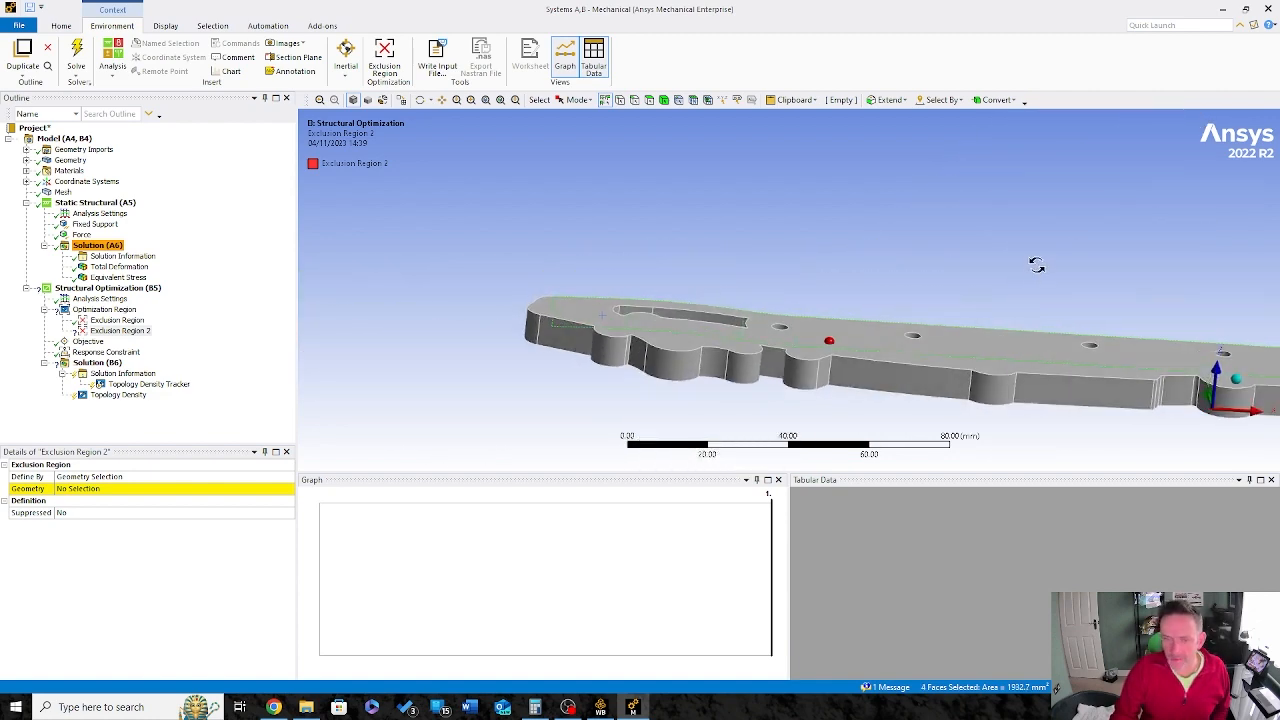
left_click(570, 345, "ctrl")
left_click(610, 355, "ctrl")
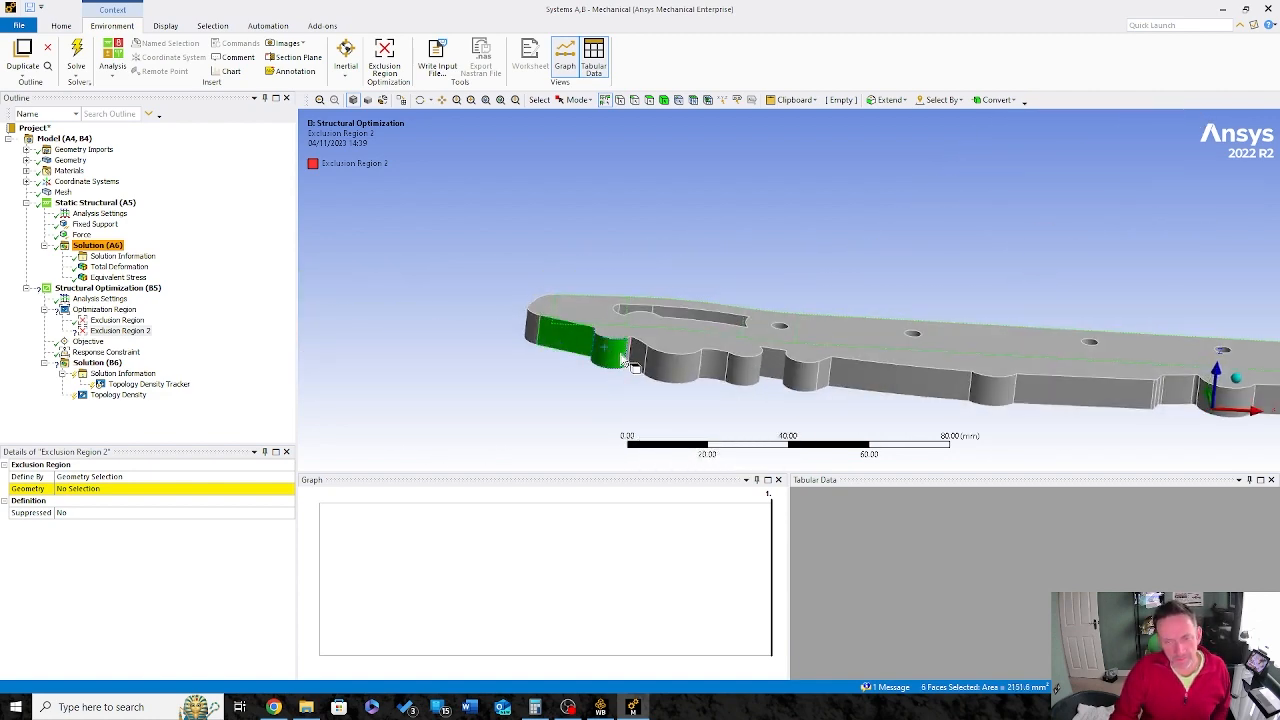
left_click(650, 366, "ctrl")
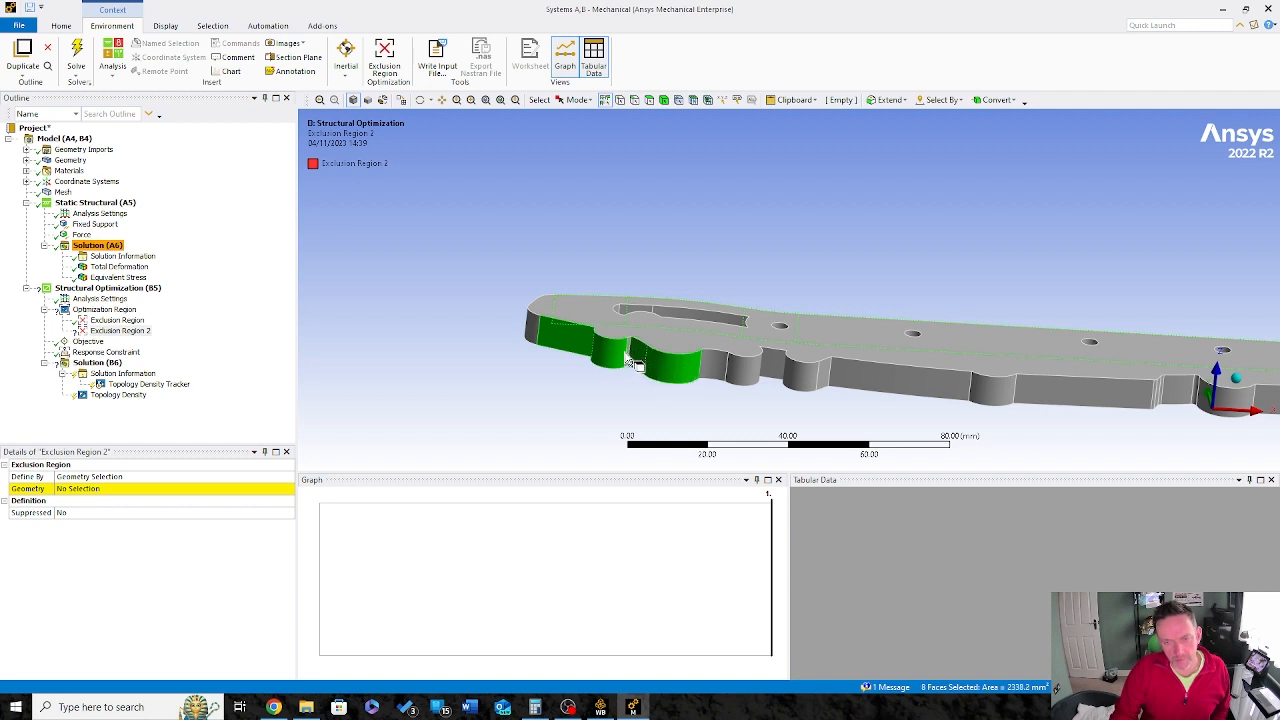
left_click(630, 353, "ctrl")
left_click(717, 363, "ctrl")
left_click(750, 368, "ctrl")
left_click(785, 375, "ctrl")
left_click(815, 378, "ctrl")
left_click(900, 385, "ctrl")
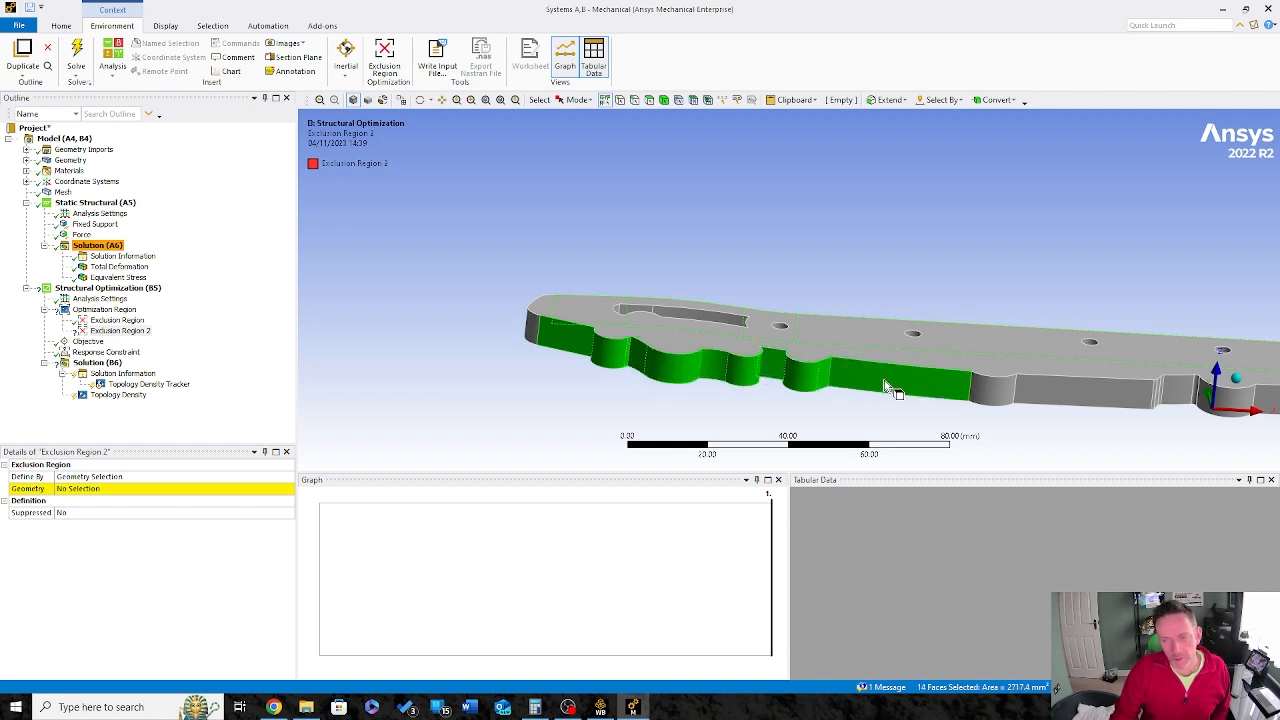
Step: Extend the selection along the lower edge over the middle lobe, the next flat, the small notch faces and the following lobe
left_click(993, 390, "ctrl")
left_click(1080, 395, "ctrl")
left_click(1175, 392, "ctrl")
left_click(1214, 398, "ctrl")
left_click(1198, 391, "ctrl")
left_click(1154, 392, "ctrl")
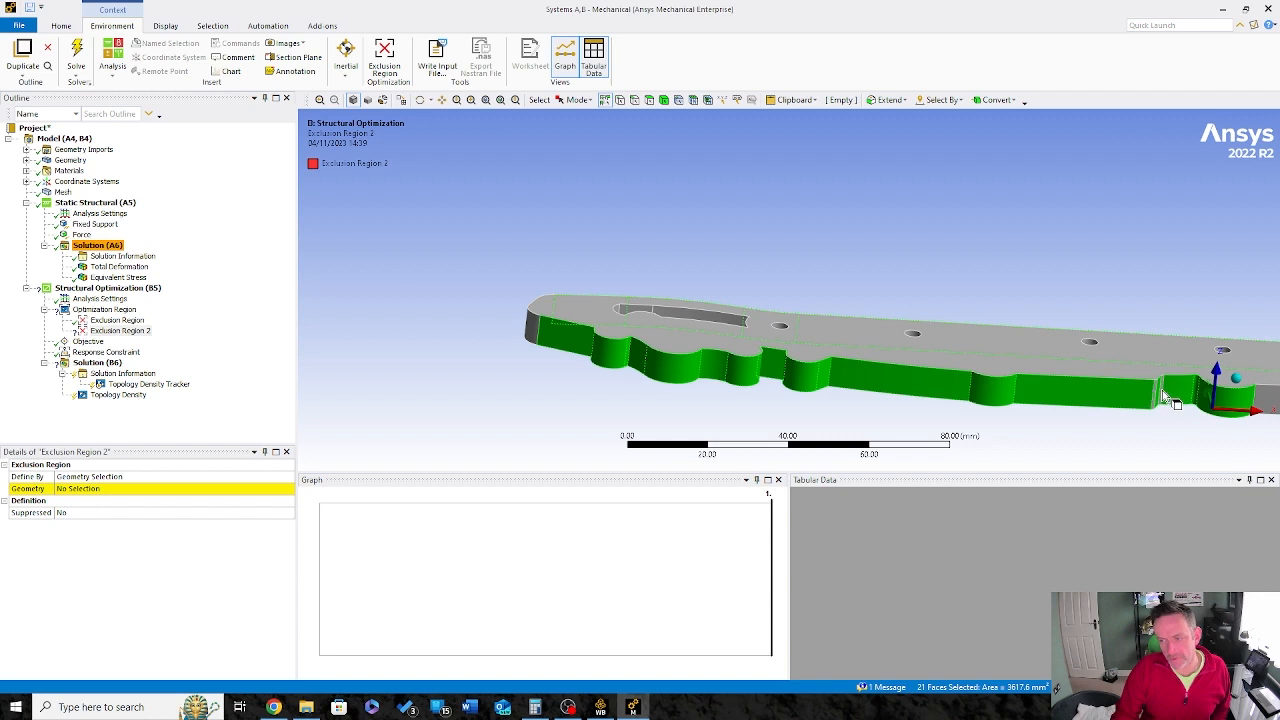
left_click(1162, 390, "ctrl")
left_click(1158, 395, "ctrl")
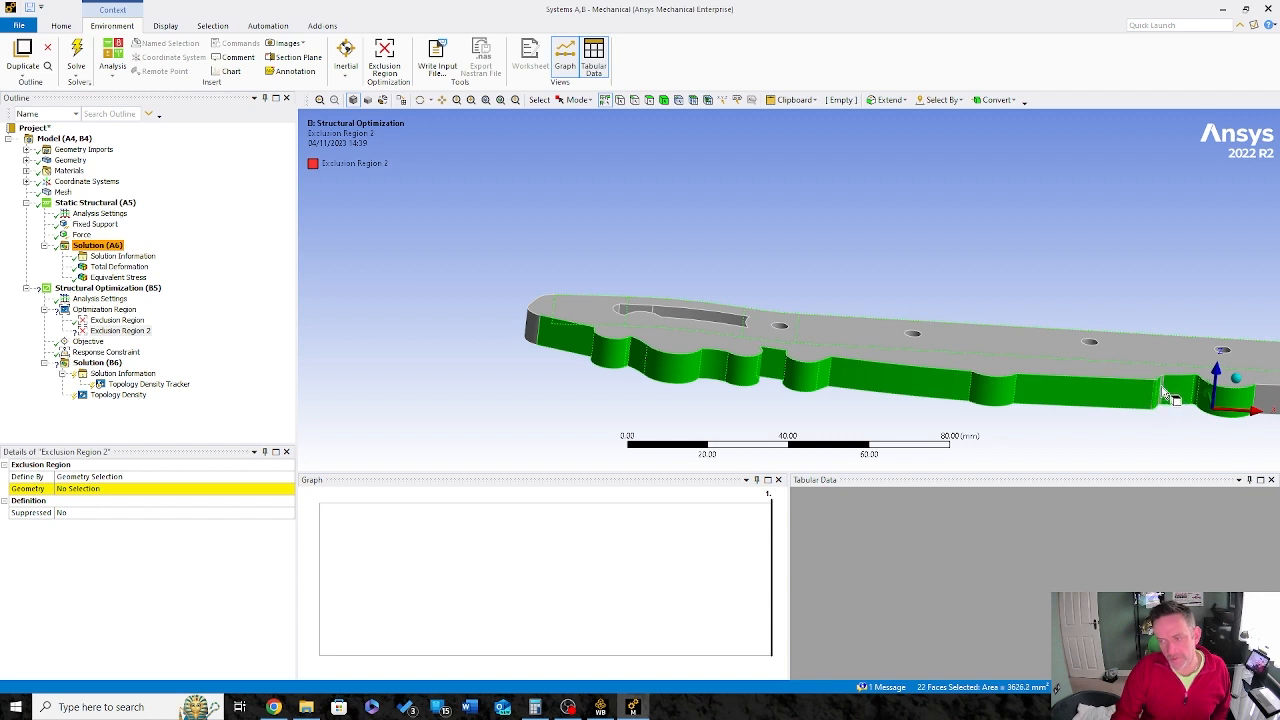
Step: Add the remaining lower-edge faces towards the narrow far end and scope Exclusion Region 2 to all the selected edge faces
scroll(1146, 392, "down", 3)
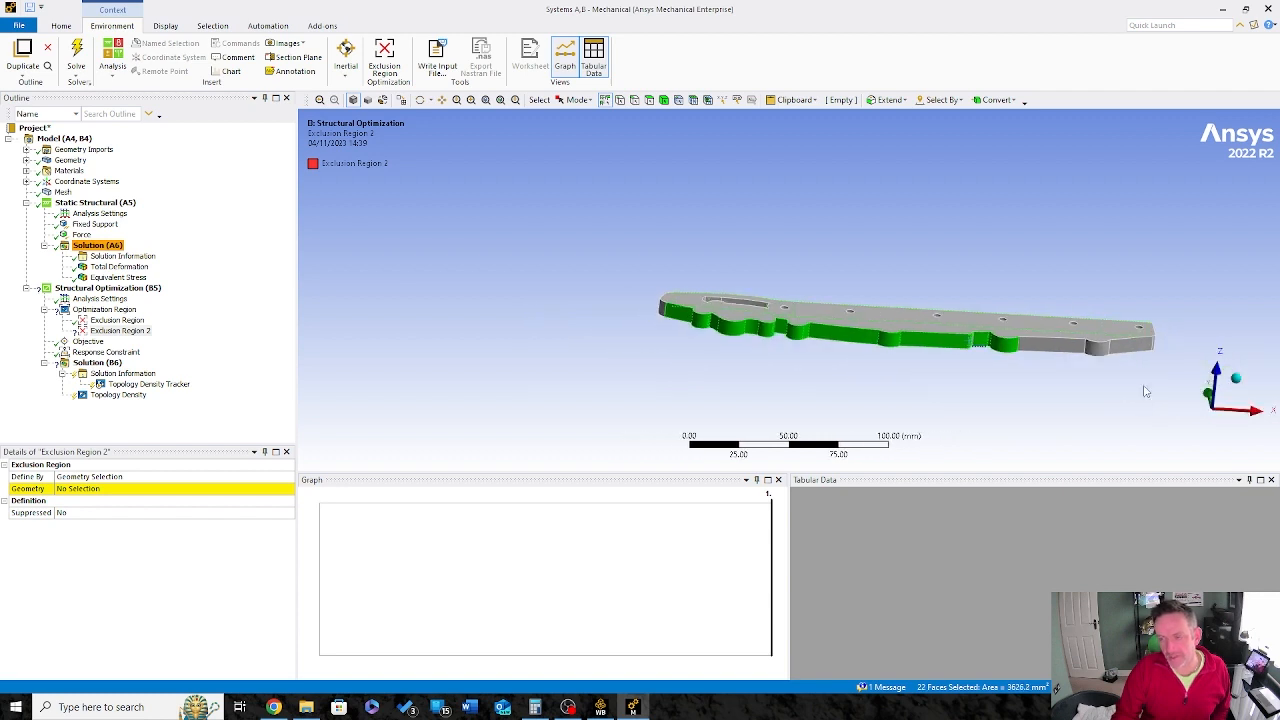
left_click(1055, 358, "ctrl")
left_click(1154, 345, "ctrl")
left_click(1146, 345, "ctrl")
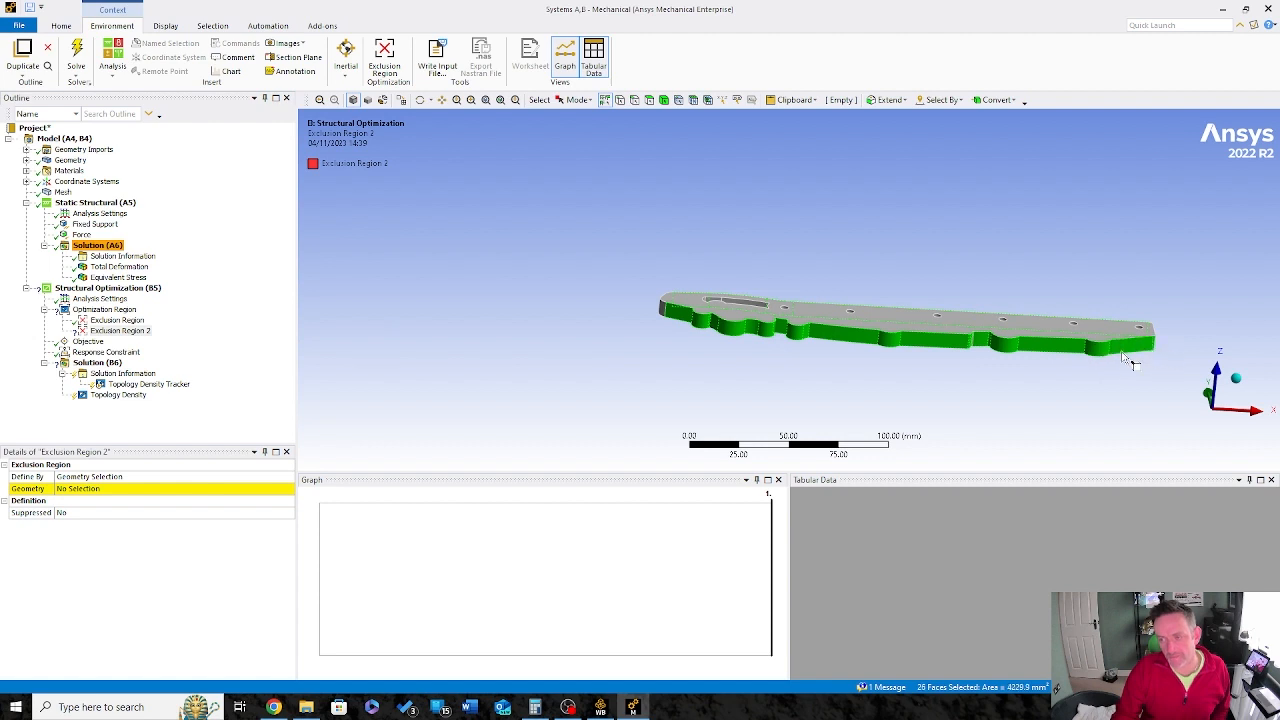
left_click(1111, 350, "ctrl")
middle_click_drag(1133, 336, 1079, 405)
left_click(100, 488)
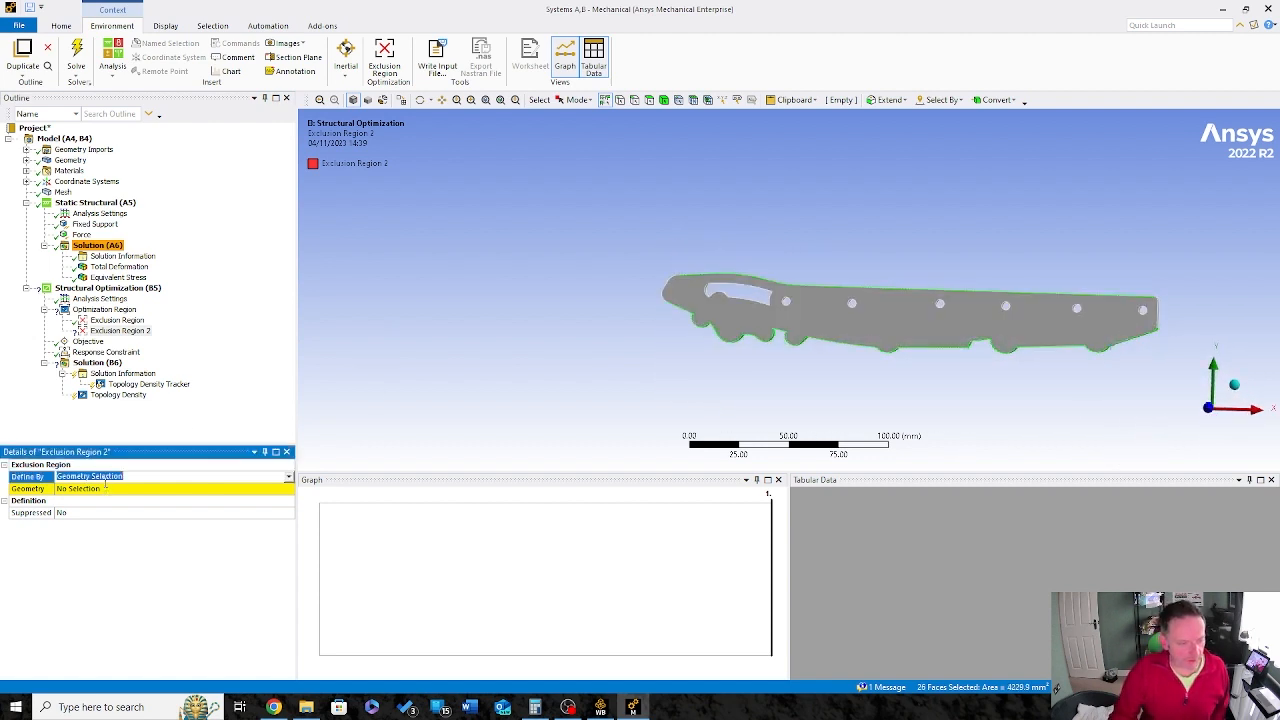
left_click(108, 489)
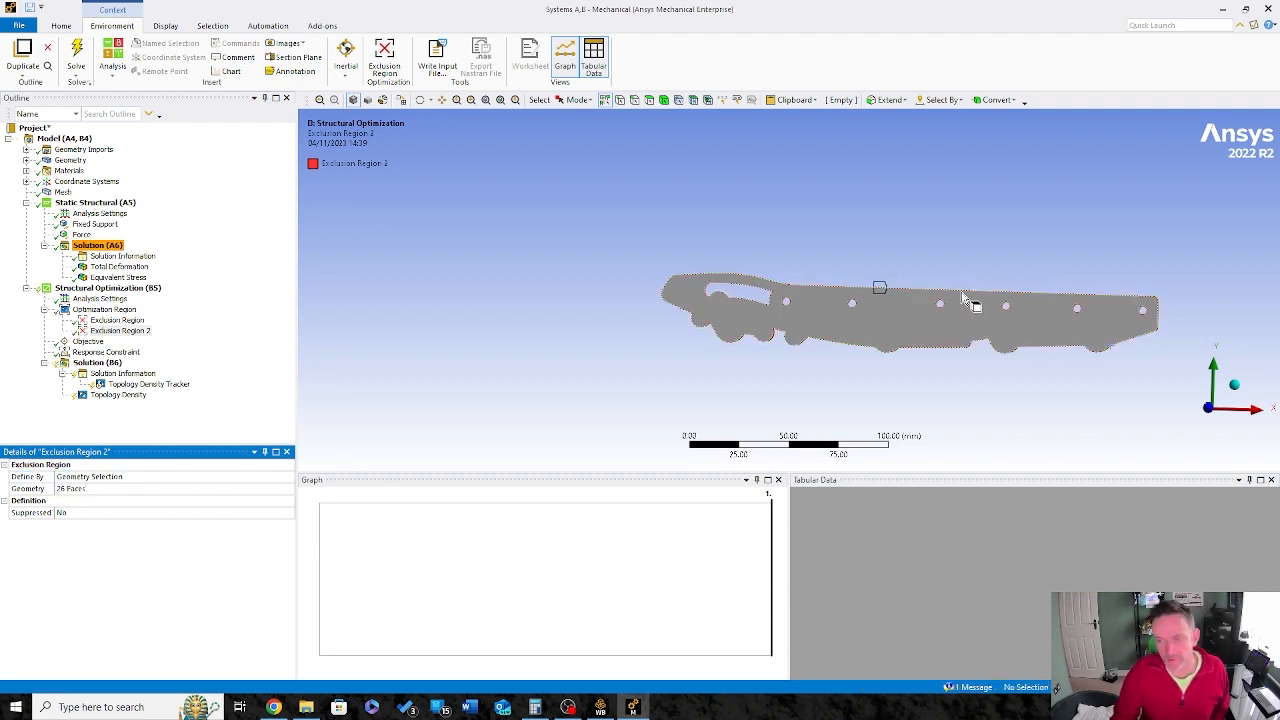
middle_click_drag(971, 300, 650, 260)
right_click_drag(666, 214, 1226, 405)
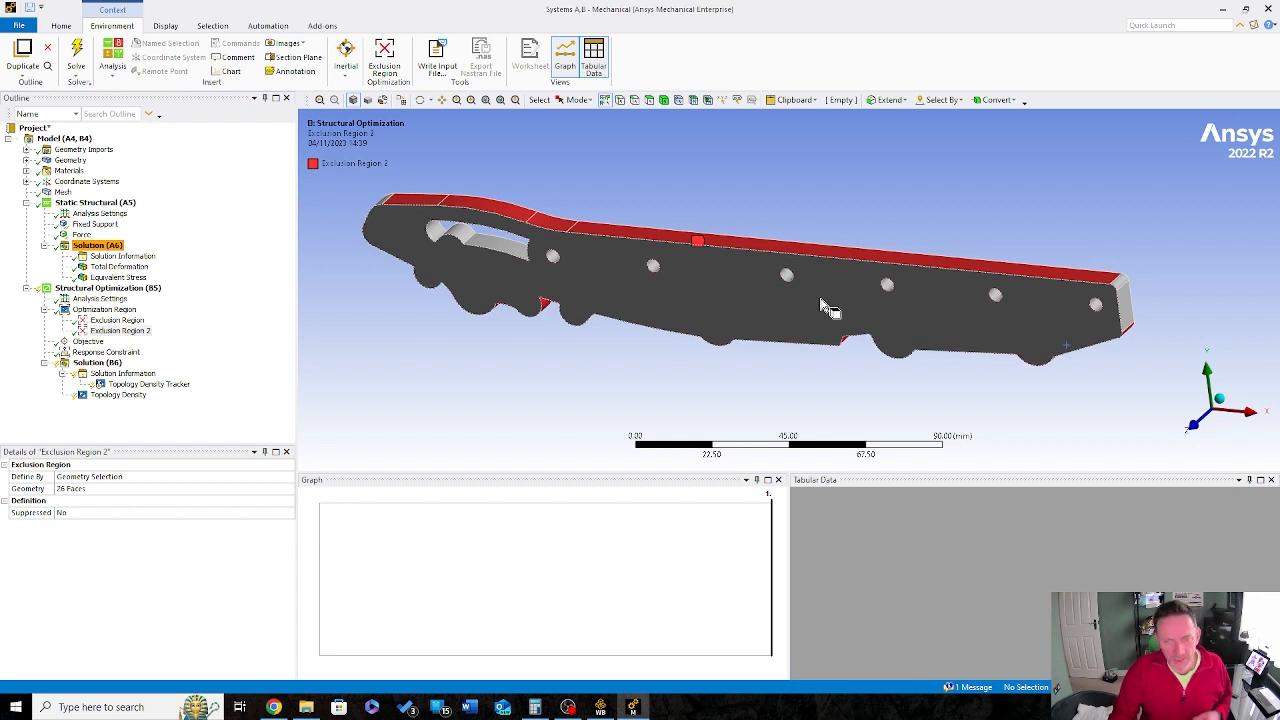
Step: Set the mass response constraint to retain 85 percent and solve again with the Topology Density Tracker displayed
left_click(104, 352)
left_click(125, 549)
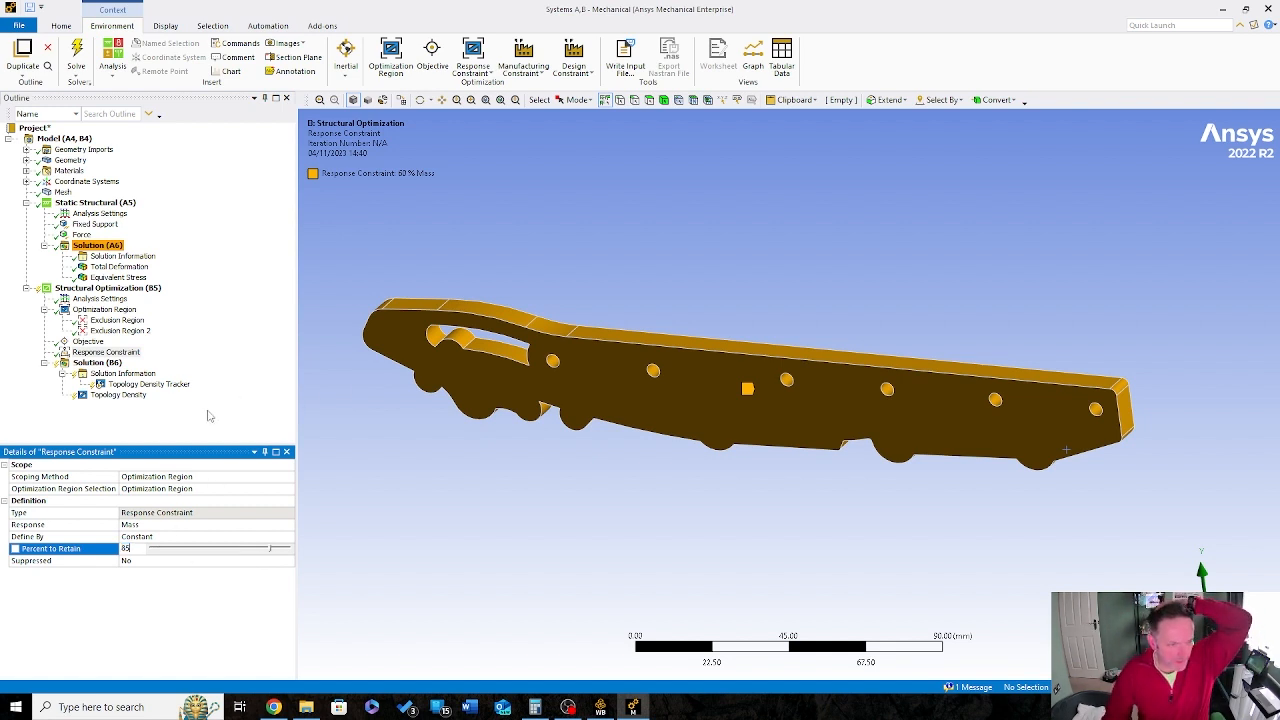
left_click(135, 386)
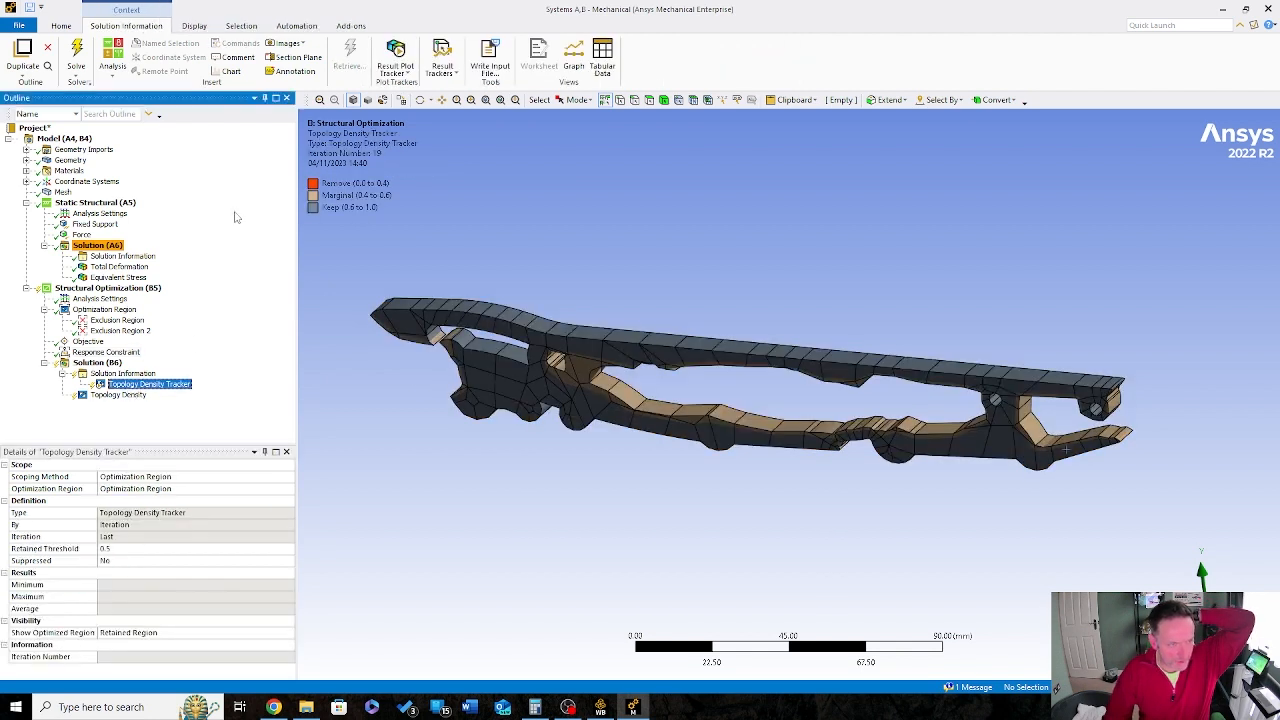
left_click(78, 50)
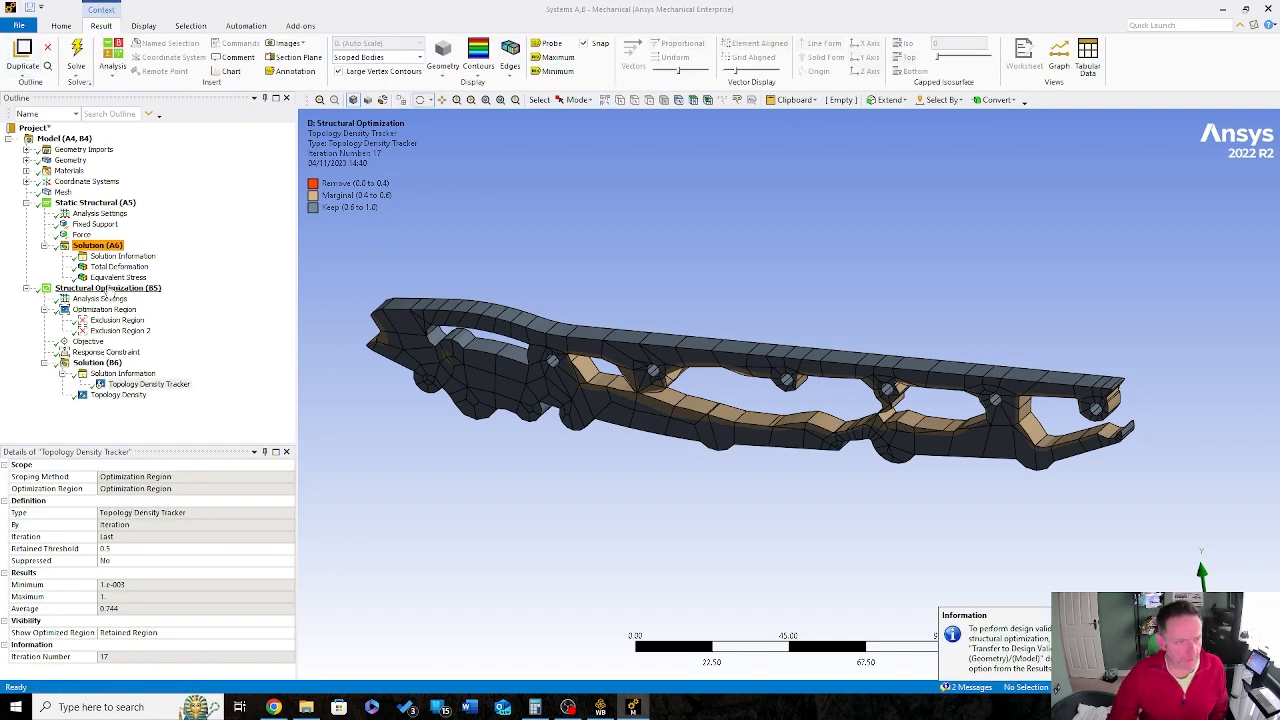
Step: Compare the static Equivalent Stress plot with the optimized shape in the Topology Density Tracker, viewing the plate from the front
left_click(118, 277)
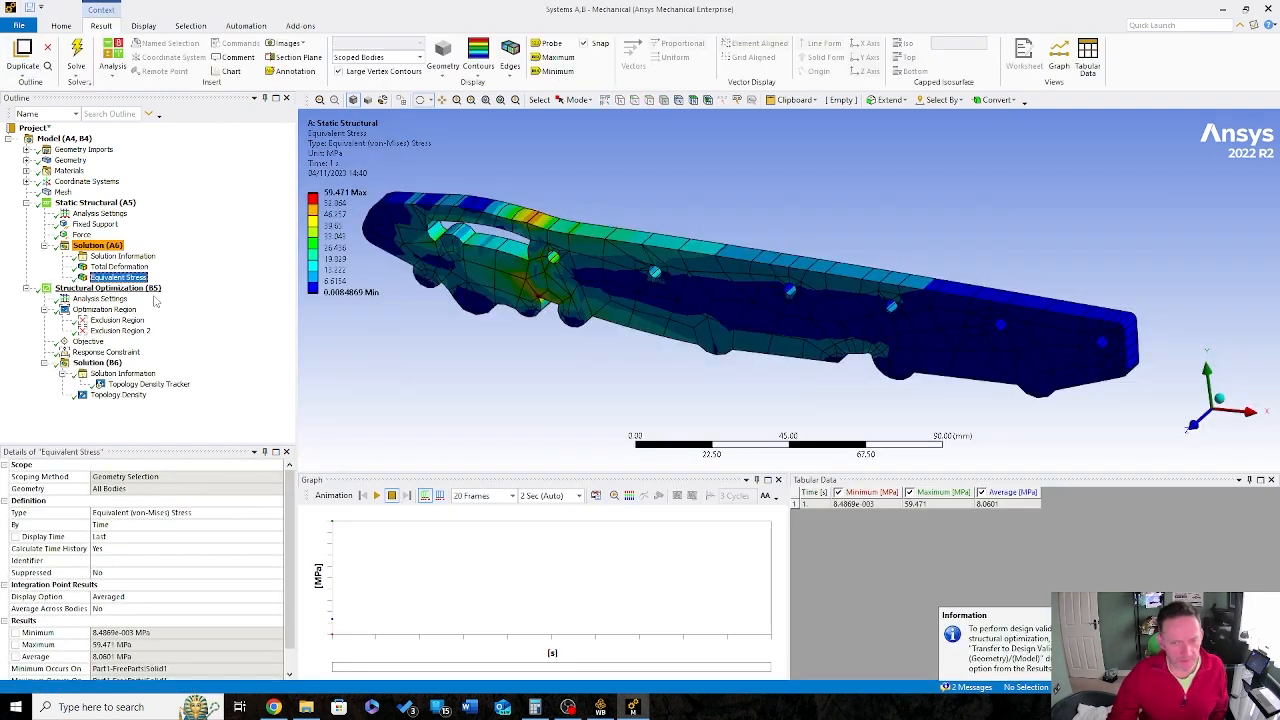
left_click(140, 384)
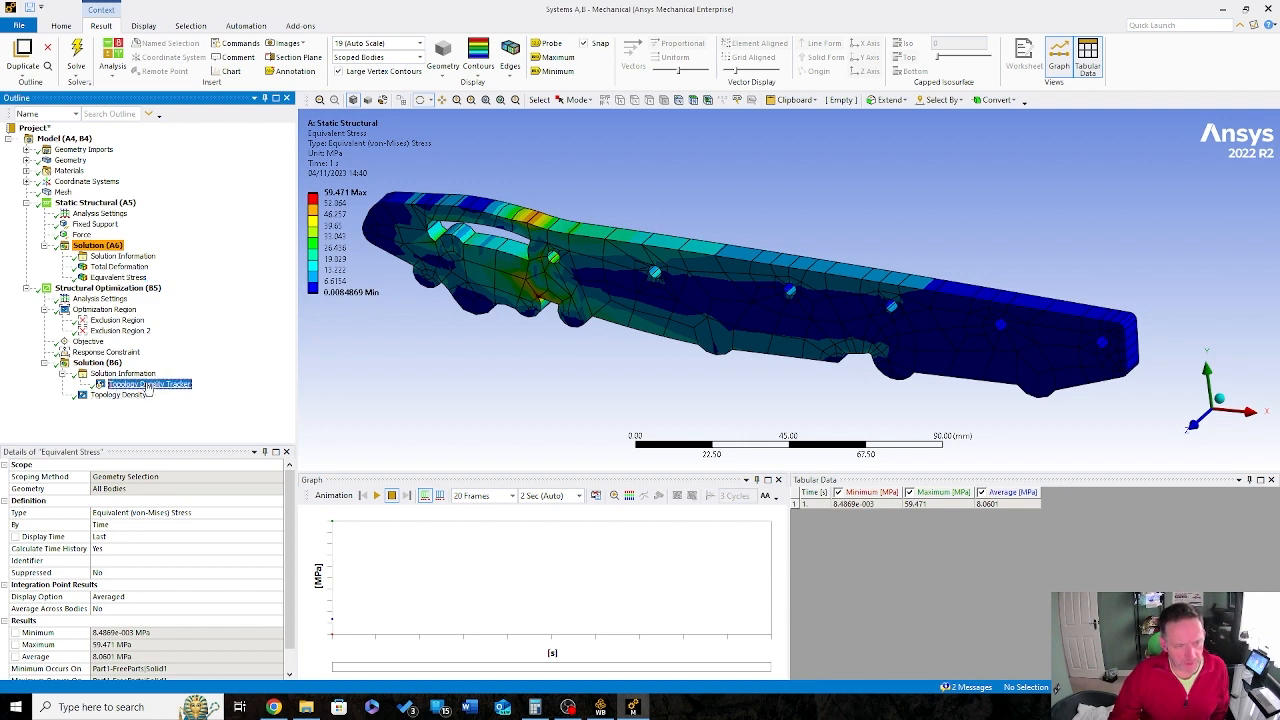
left_click_drag(770, 378, 631, 378)
left_click_drag(952, 435, 854, 437)
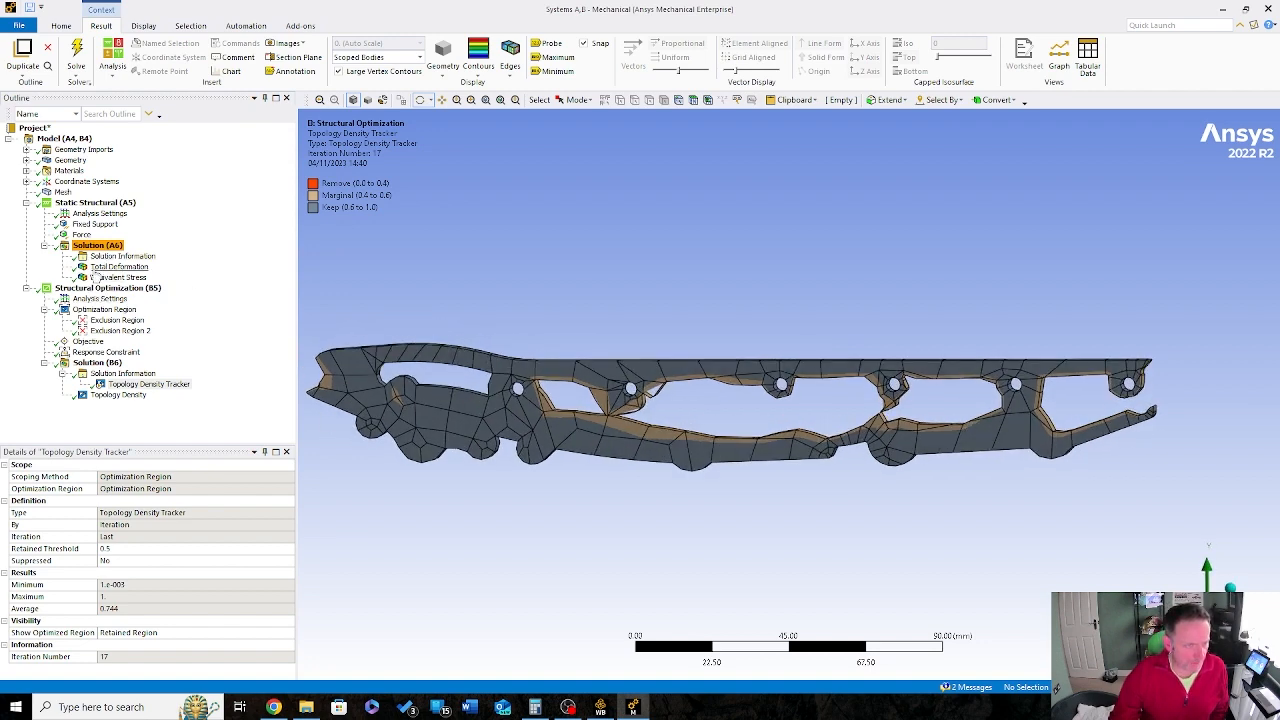
mouse_move(678, 380)
left_mouse_down()
mouse_move(718, 402)
mouse_move(701, 377)
left_mouse_up()
Step: Insert a Sizing control under the mesh
left_click(62, 195)
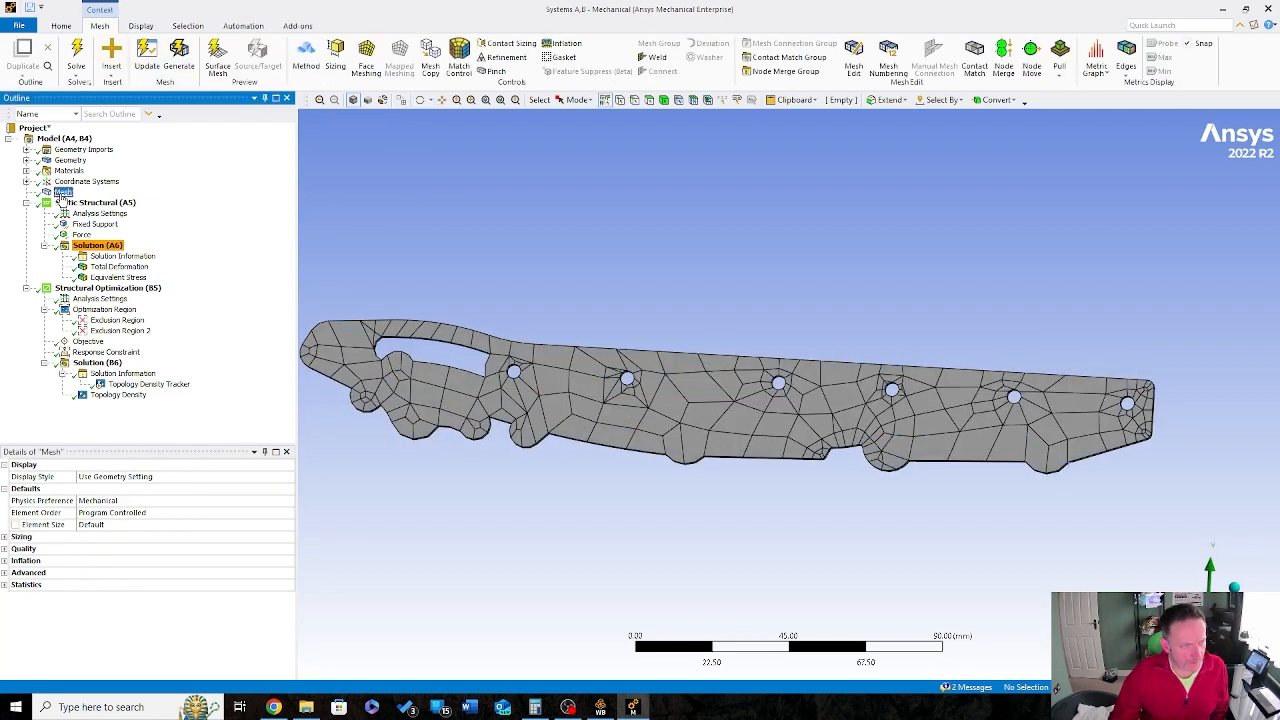
right_click(62, 195)
mouse_move(145, 203)
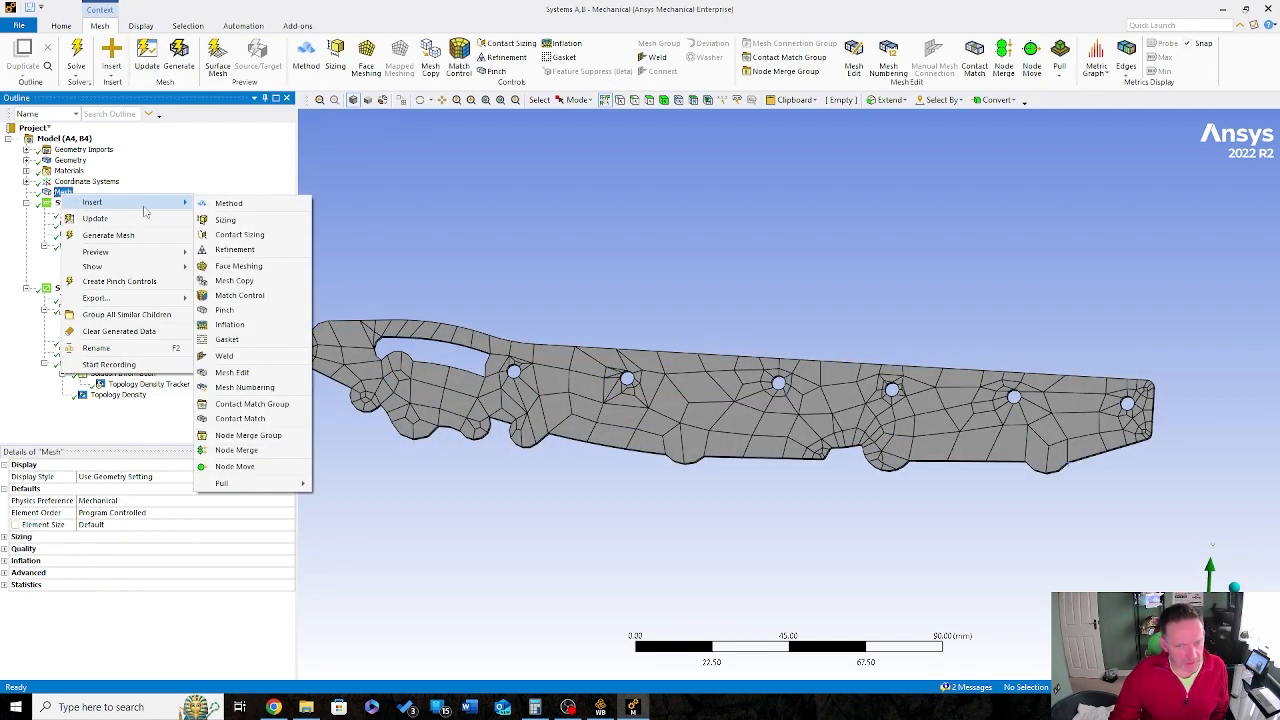
left_click(258, 220)
Step: Scope the sizing to the upper-edge curved face, the slot's lower face and the lower notch face, with a 1.0 mm element size
middle_click_drag(467, 376, 525, 330)
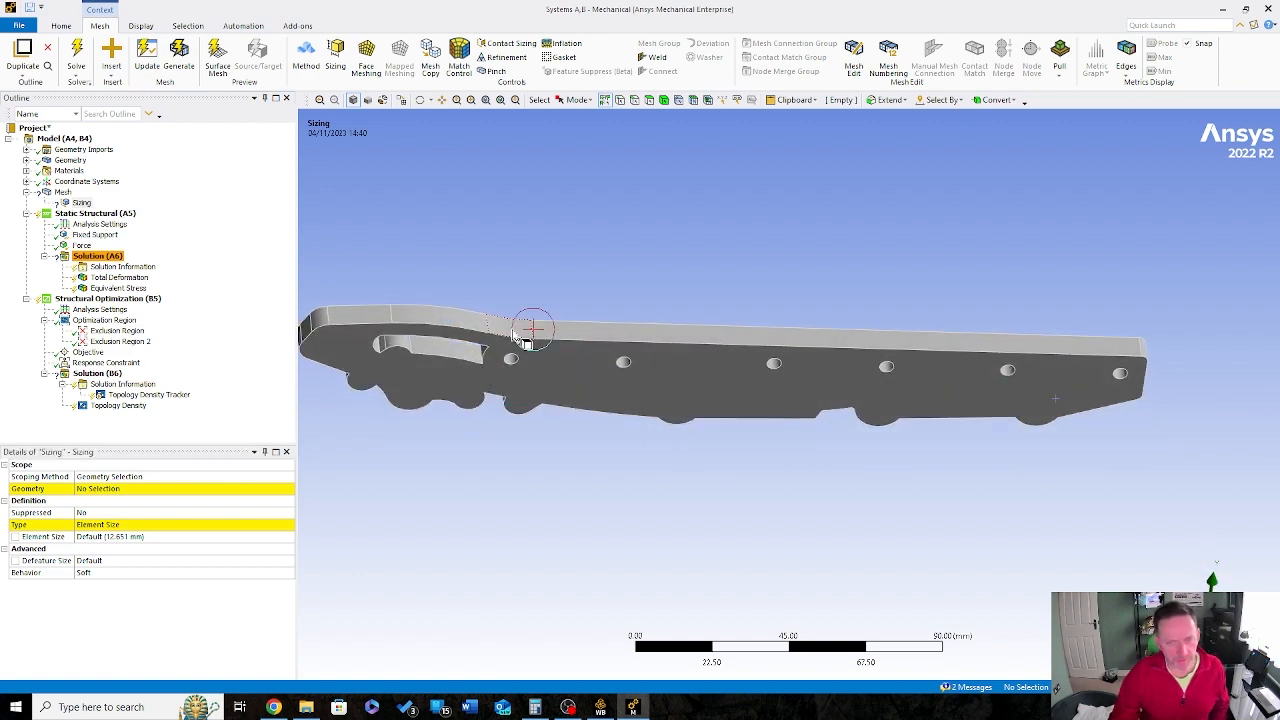
left_click(510, 328)
left_click(465, 352, "ctrl")
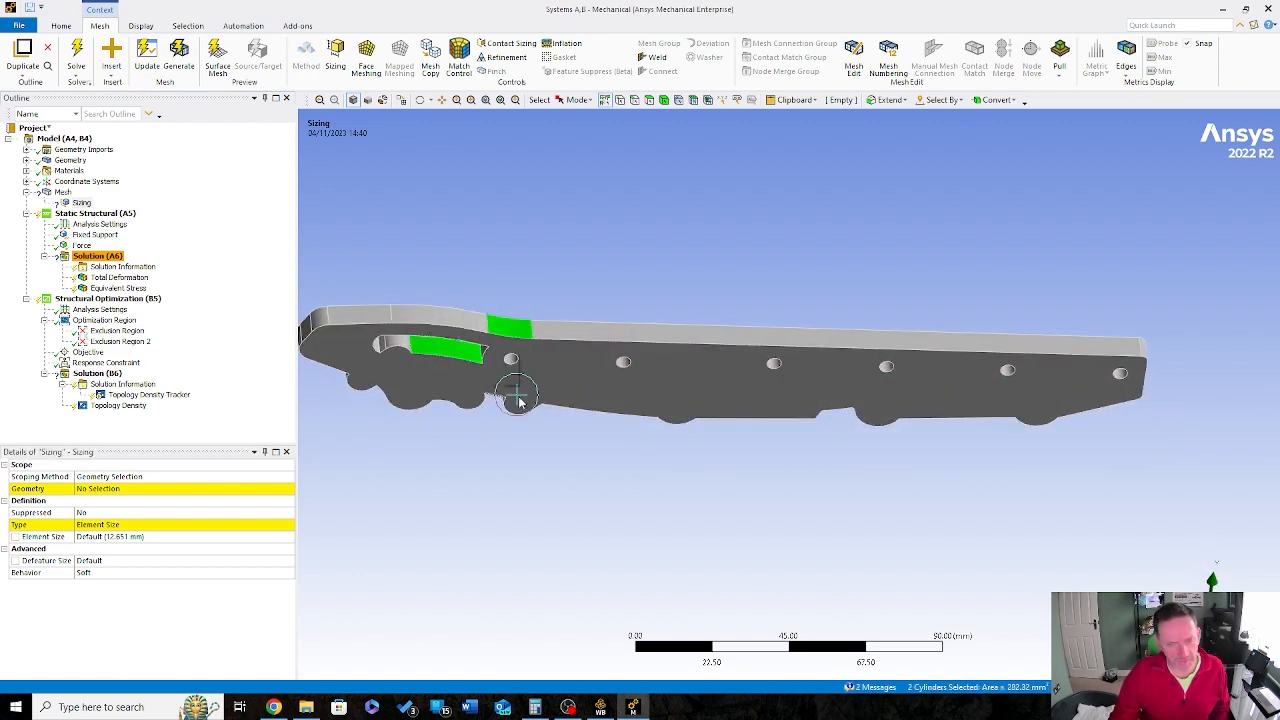
middle_click_drag(500, 371, 531, 400)
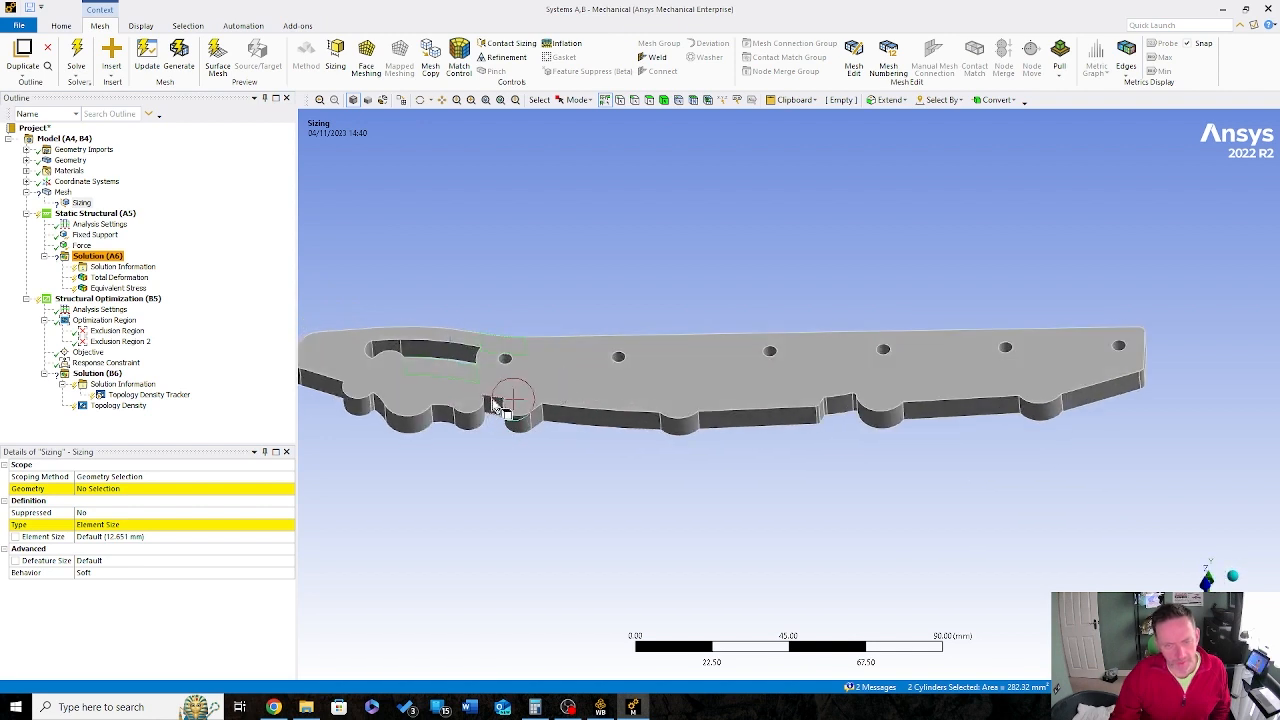
left_click(494, 406, "ctrl")
left_click(85, 488)
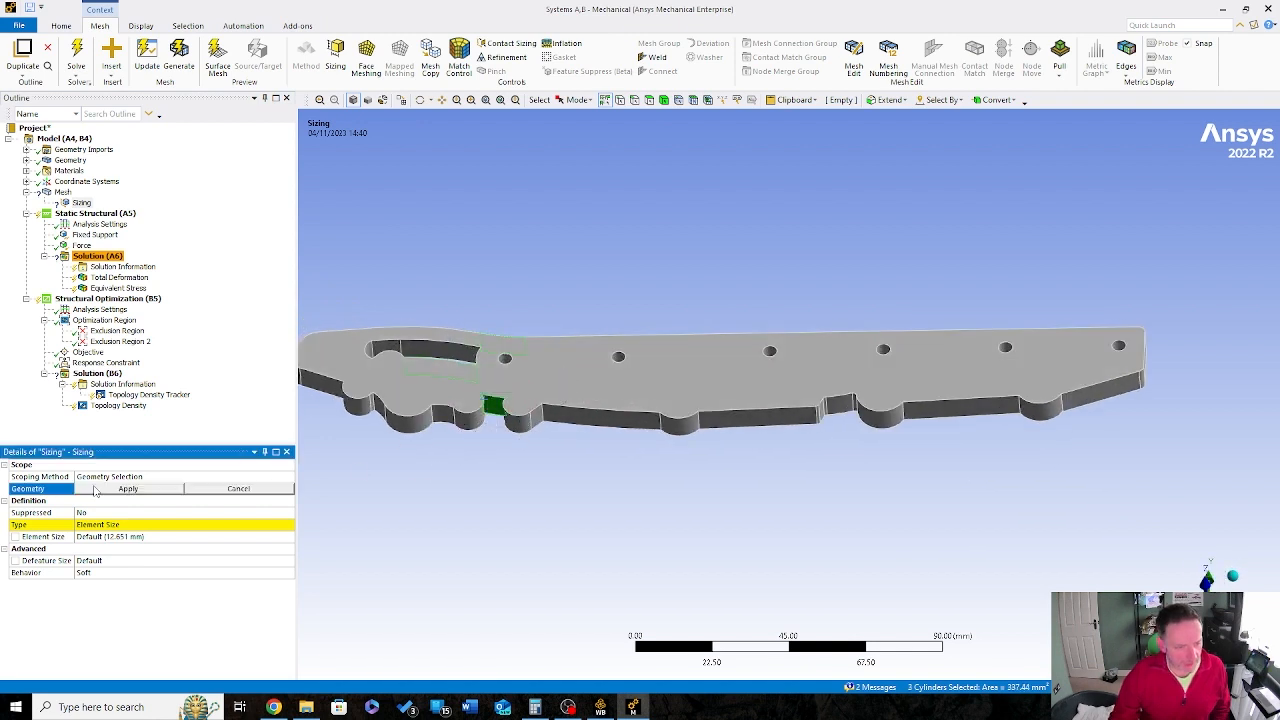
left_click(96, 489)
left_click(143, 537)
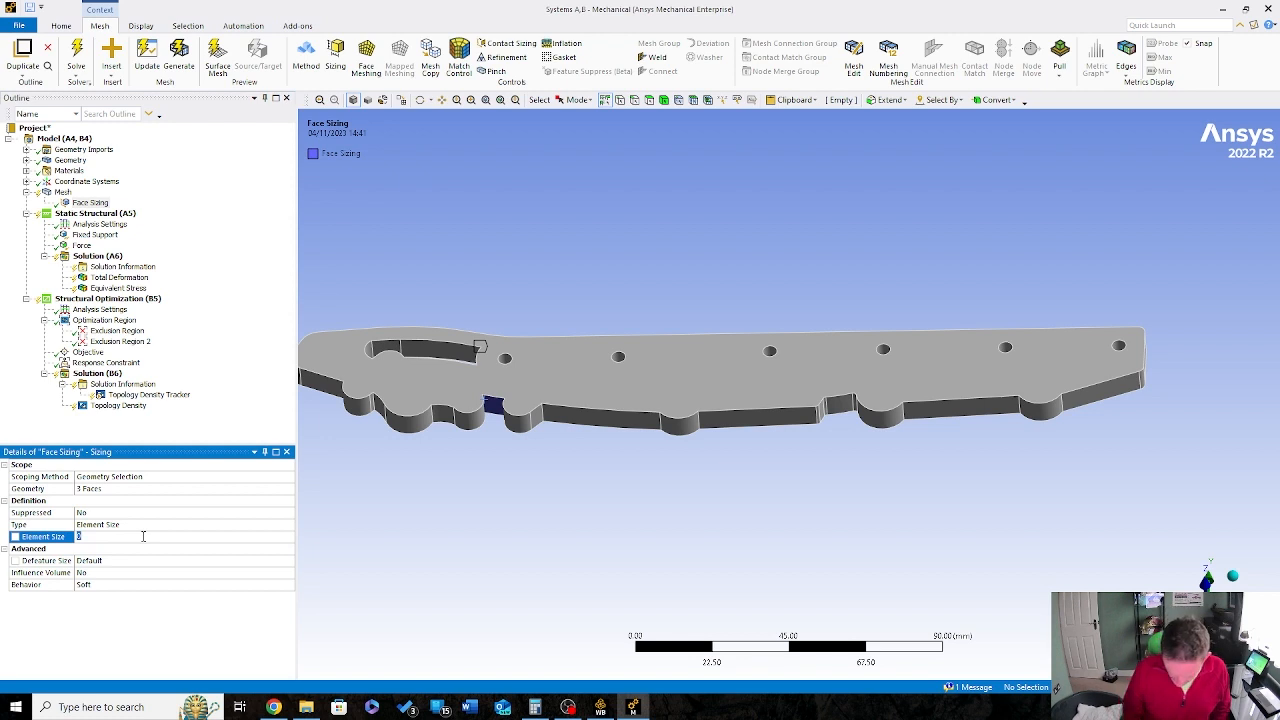
type("1.0")
key("Return")
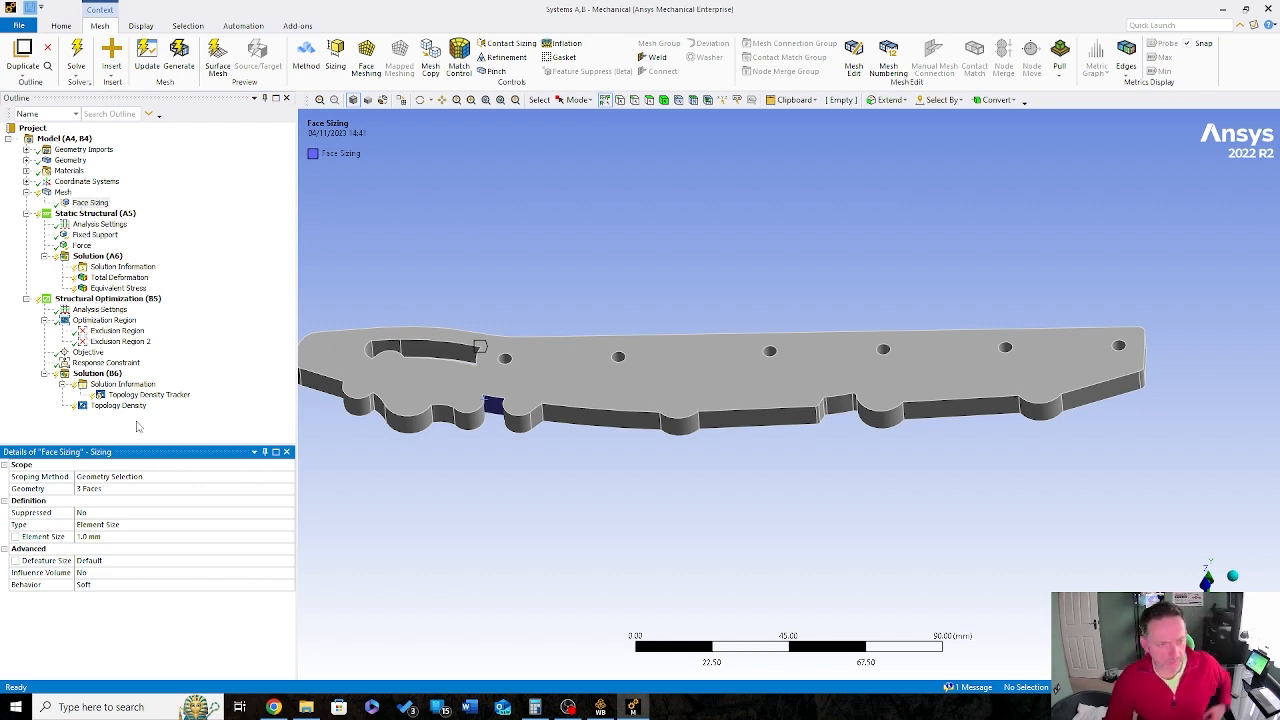
Step: Solve the structural optimization again with the refined mesh and display the Topology Density Tracker
left_click(108, 298)
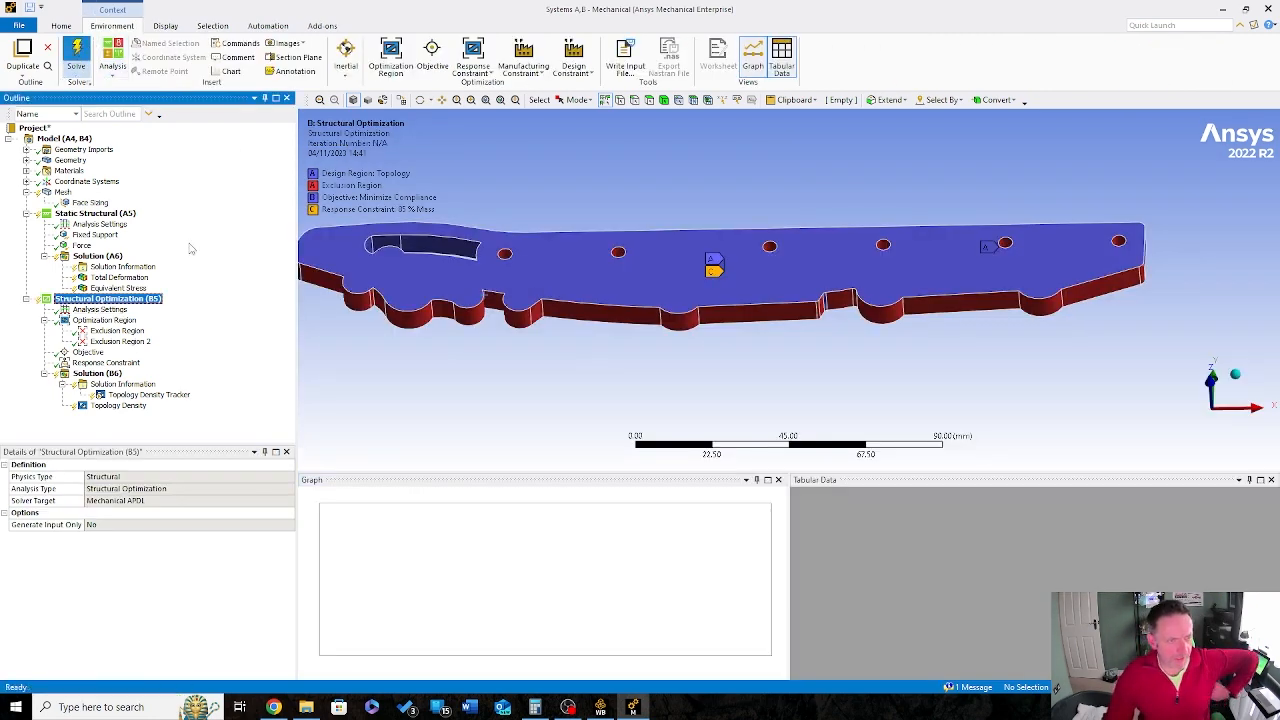
key("F5")
middle_click_drag(680, 274, 570, 292)
middle_click_drag(645, 240, 643, 330)
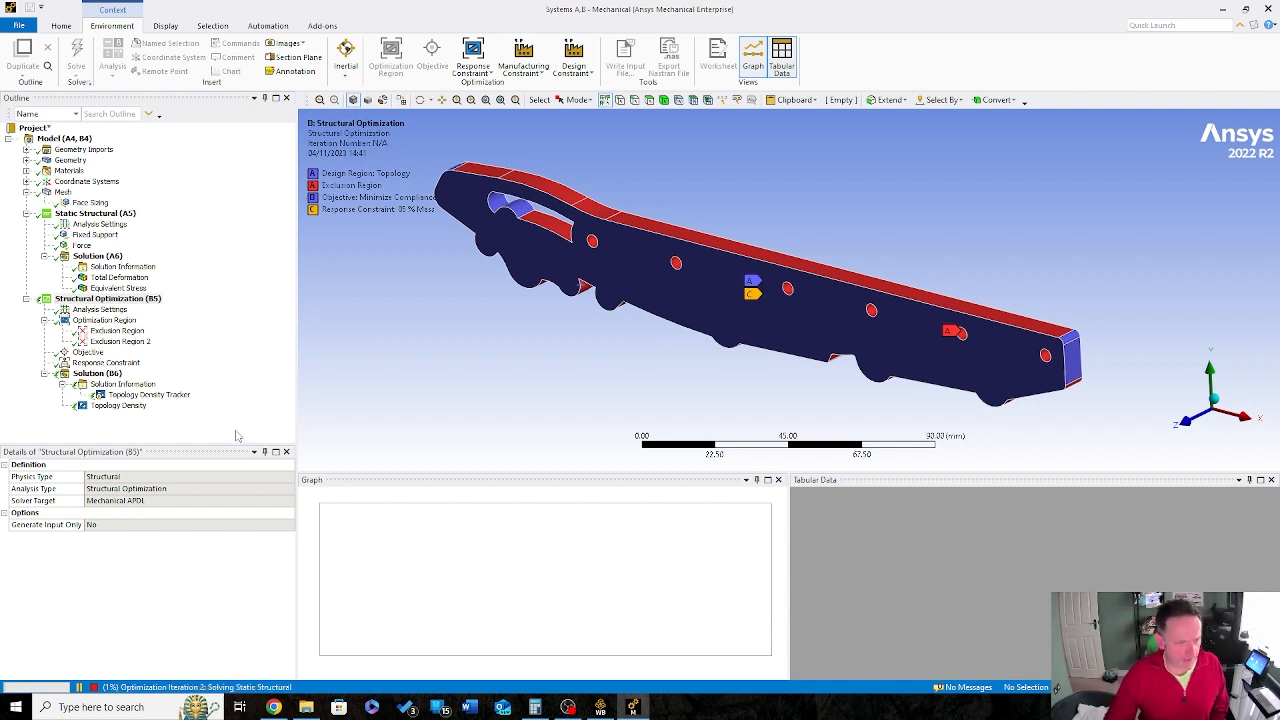
left_click(148, 394)
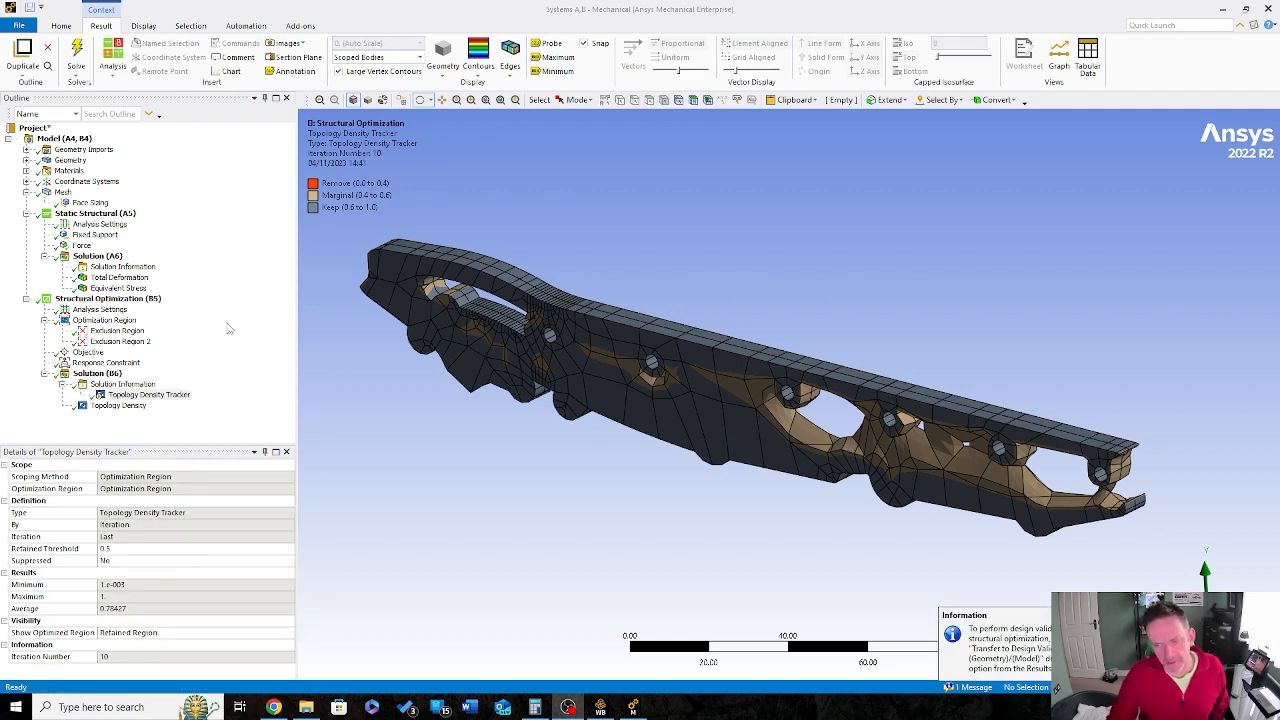
Step: Examine the optimized plate from several angles, closely inspecting the material around the holes at the far end
middle_click_drag(794, 422, 620, 358)
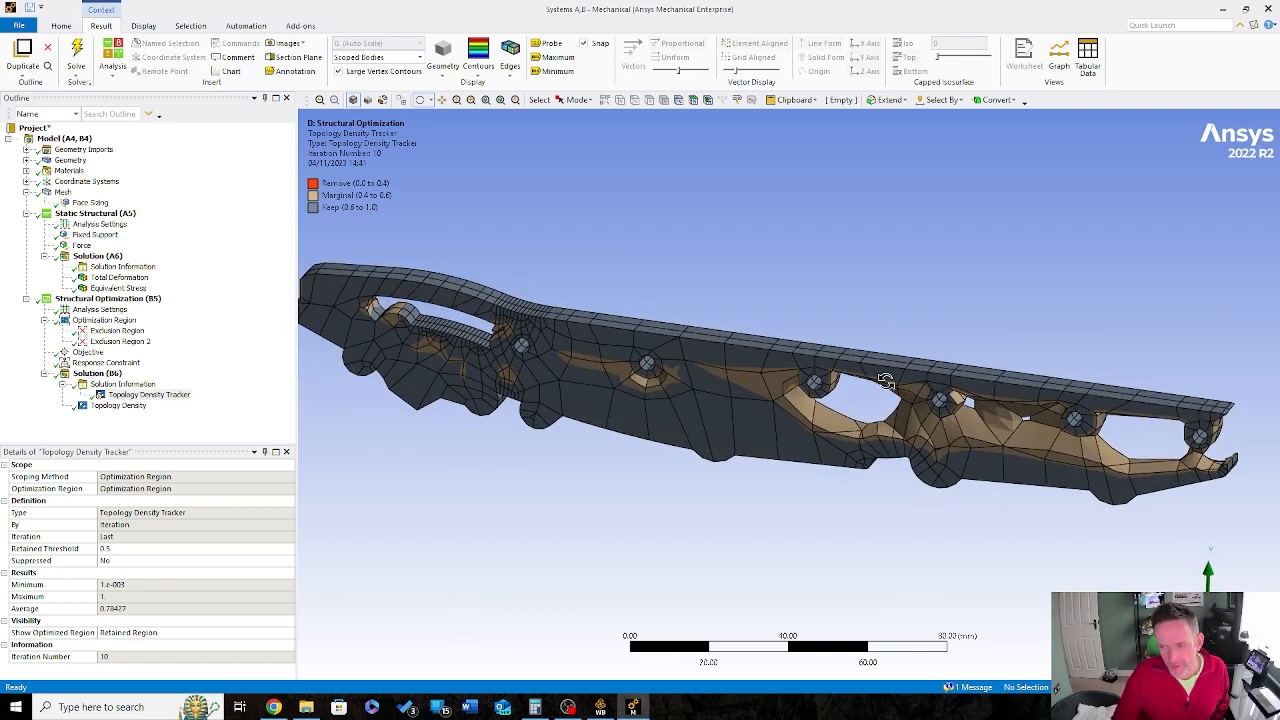
middle_click_drag(1180, 472, 1137, 350)
right_click_drag(1137, 347, 1262, 469)
middle_click_drag(734, 363, 732, 449)
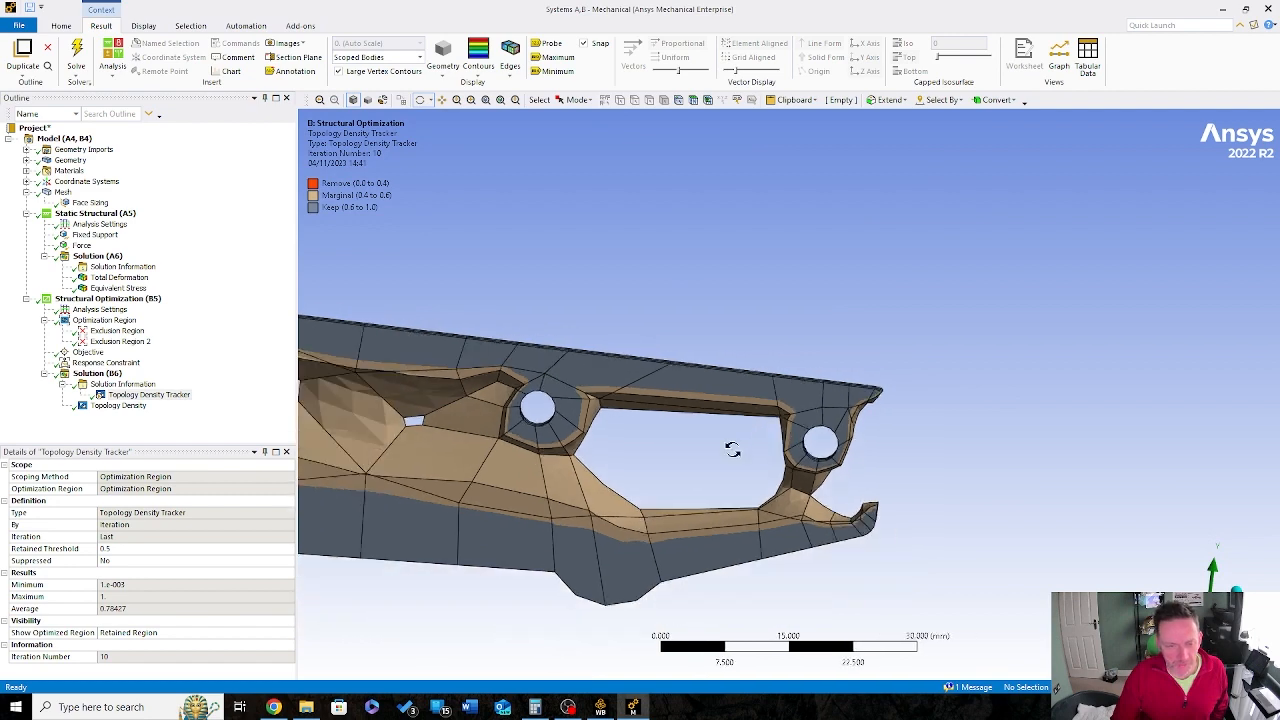
scroll(732, 449, "down", 3)
middle_click_drag(436, 449, 391, 438)
Step: Display the Topology Density result and check its export options, including STL File, without exporting
left_click(141, 396)
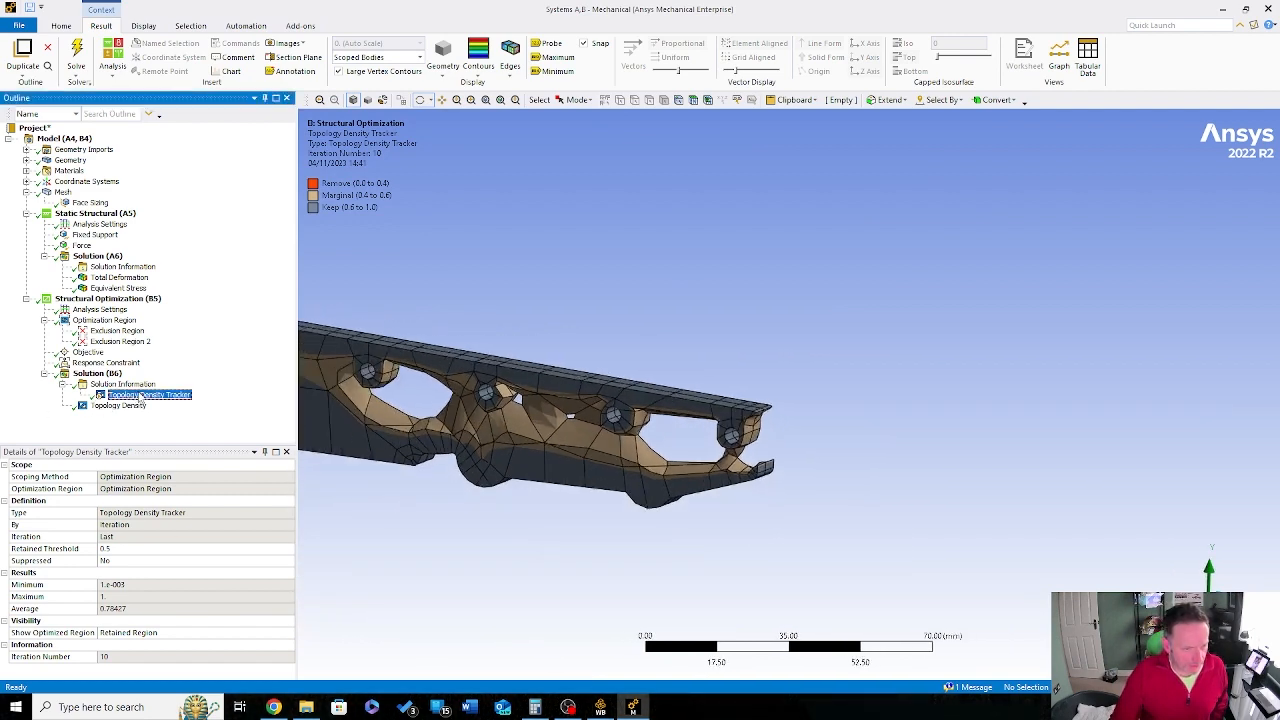
right_click(140, 396)
right_click(103, 406)
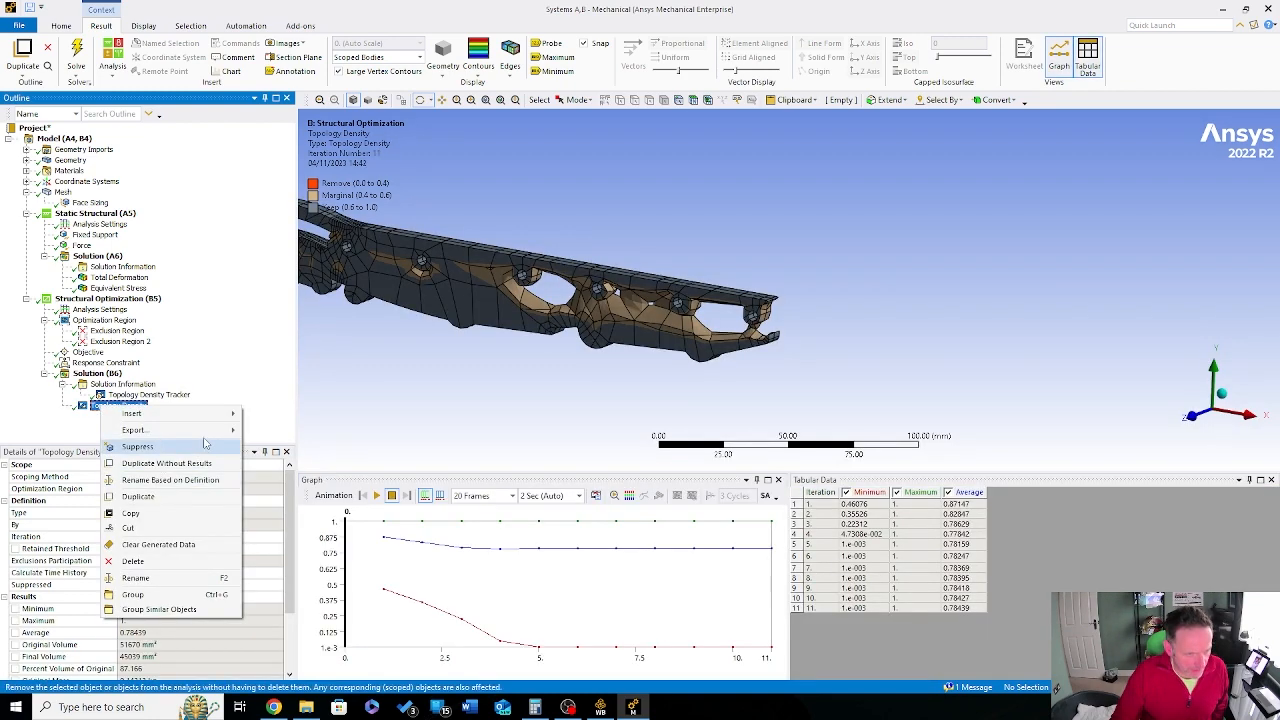
mouse_move(135, 430)
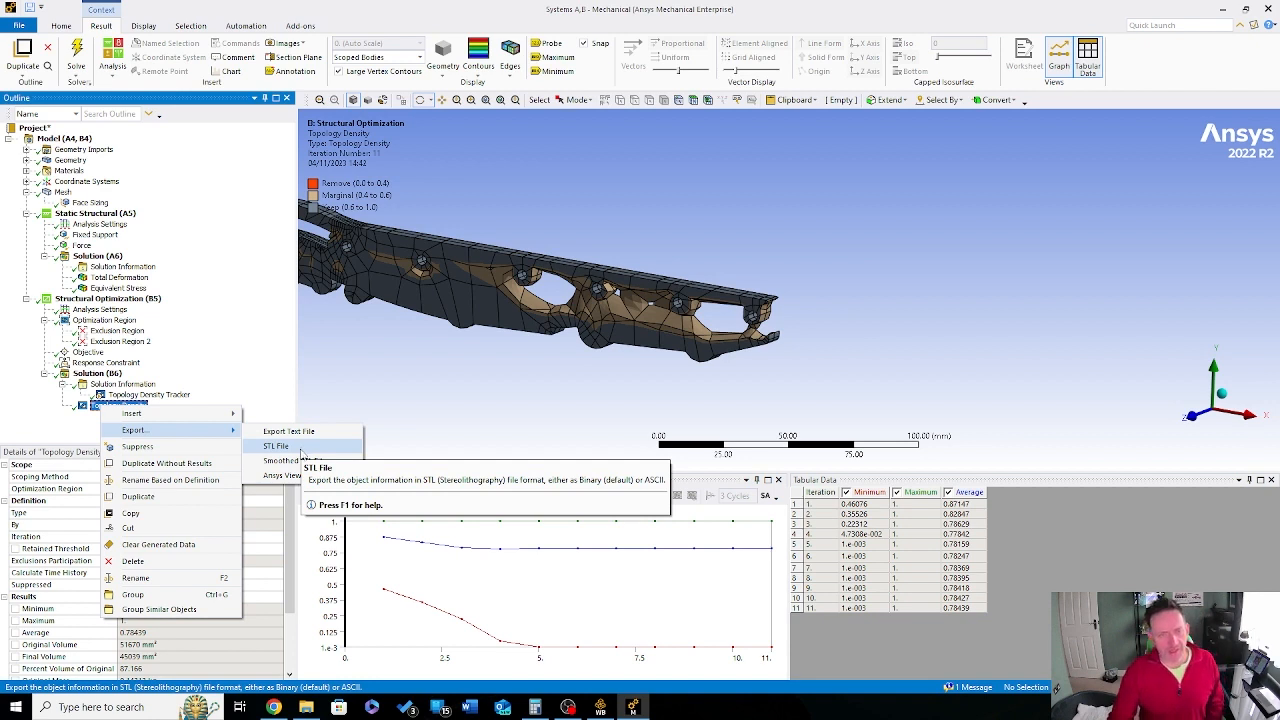
left_click(583, 404)
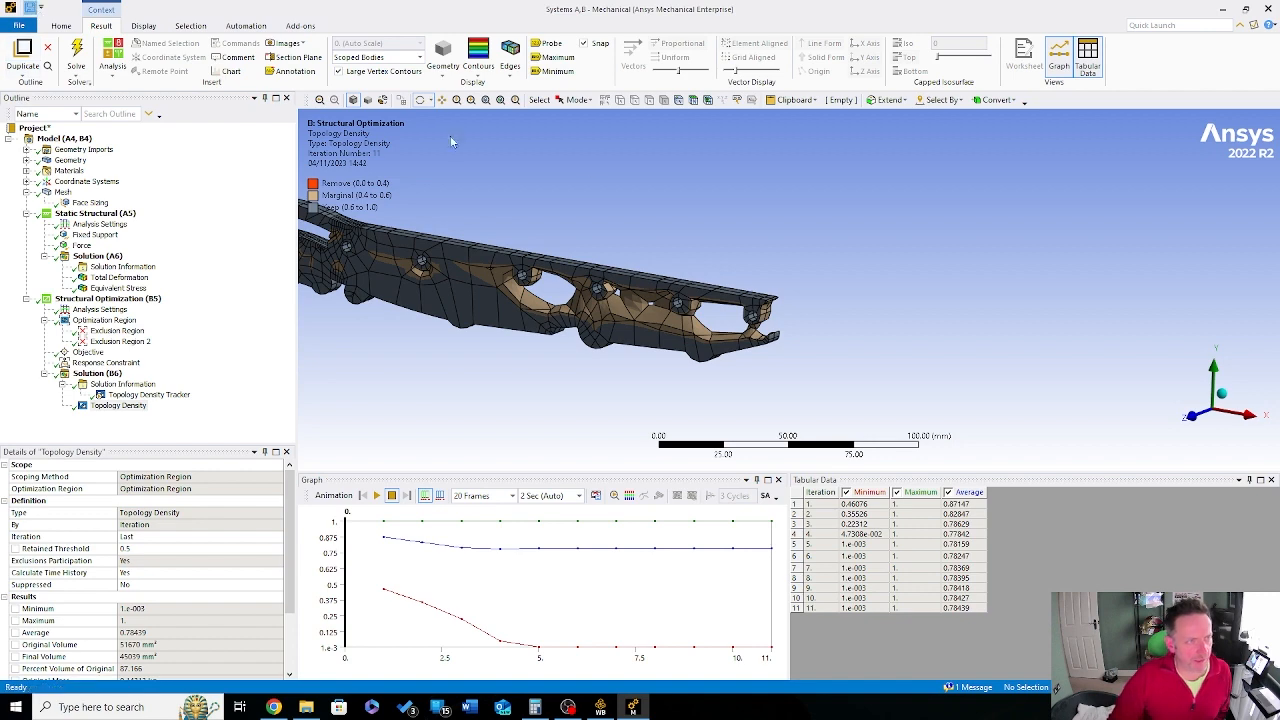
Step: Close Mechanical and return to the project schematic in Workbench
left_click(1268, 9)
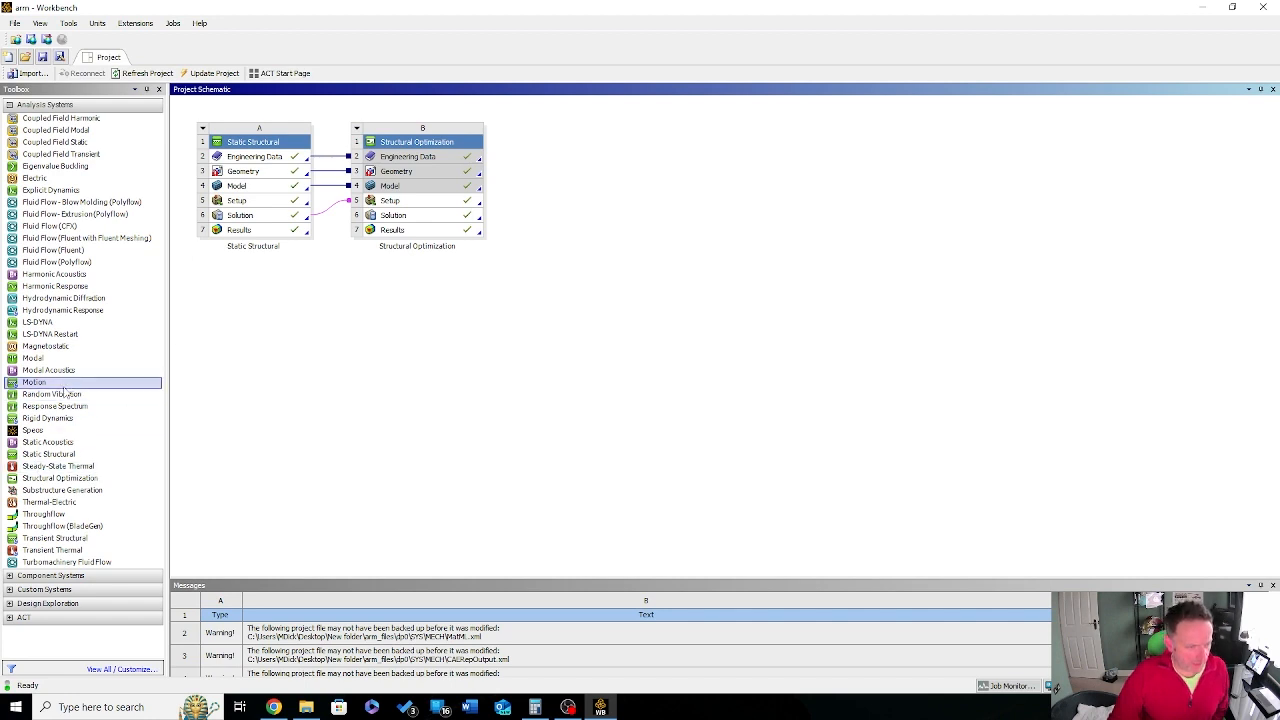
Step: Add a standalone Static Structural system, link the Structural Optimization results to its Geometry, and open its Model for editing
left_click_drag(62, 462, 611, 380)
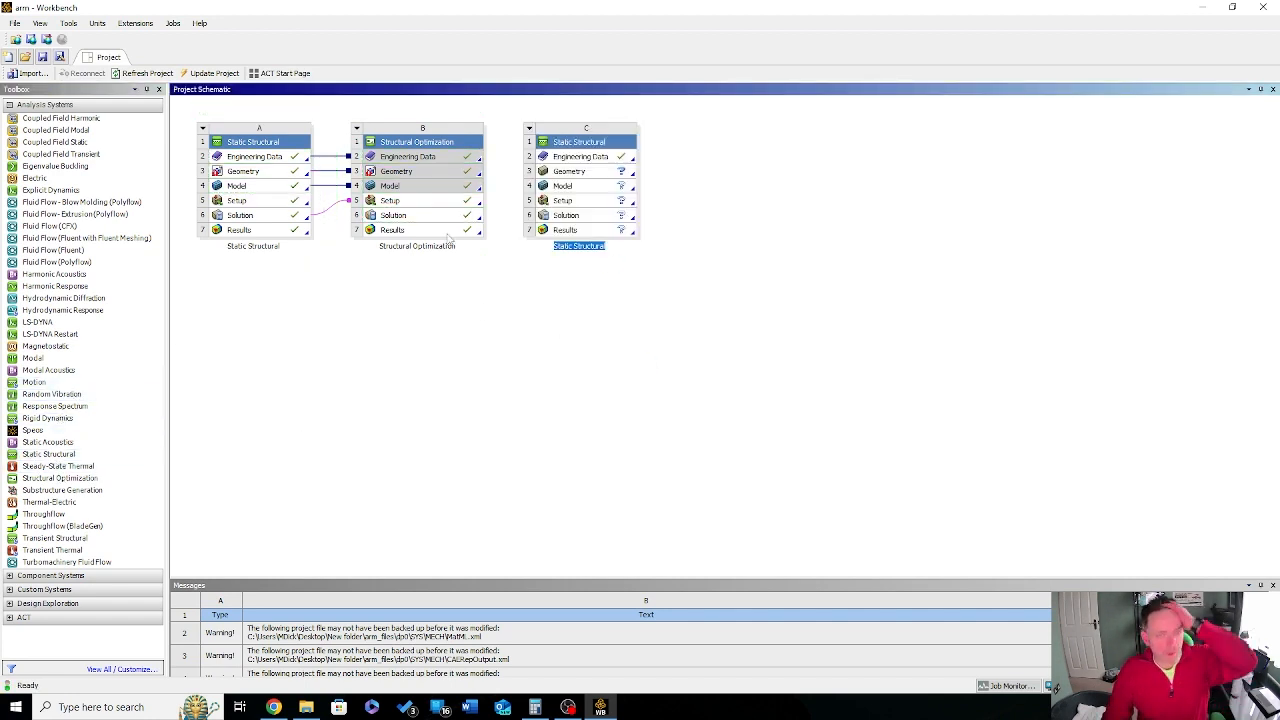
left_click_drag(430, 230, 568, 172)
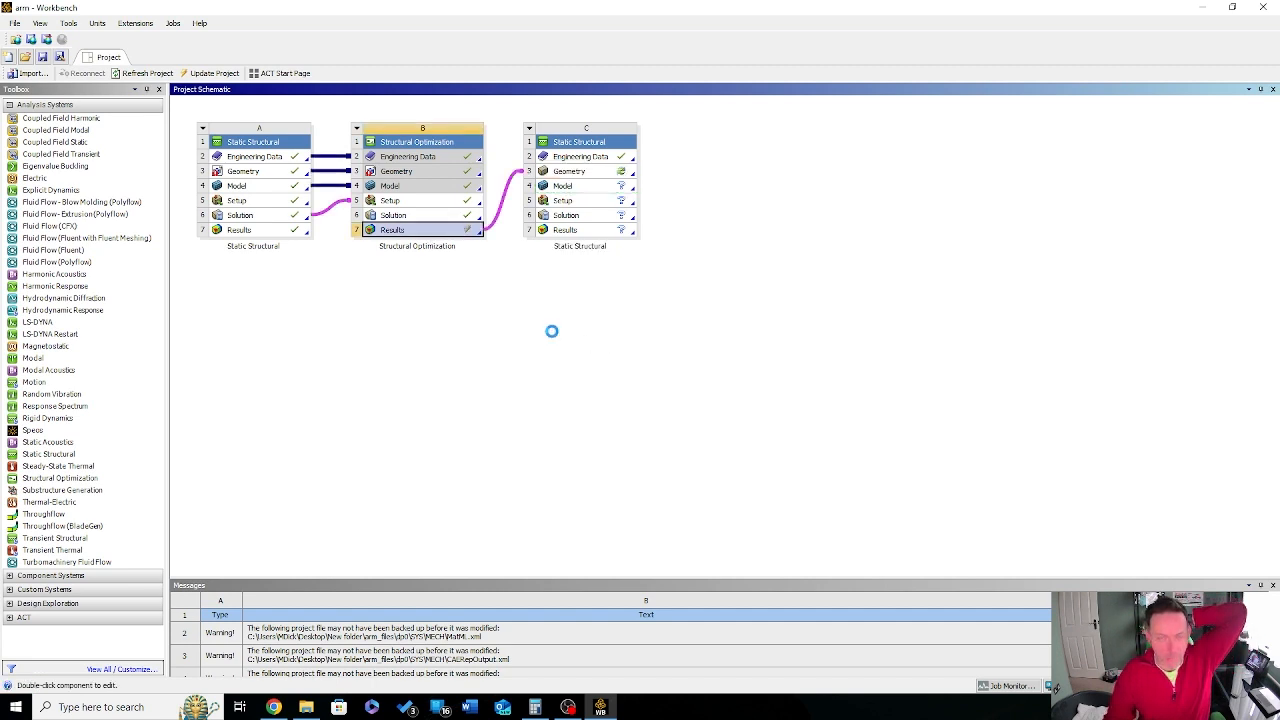
right_click(597, 190)
left_click(663, 188)
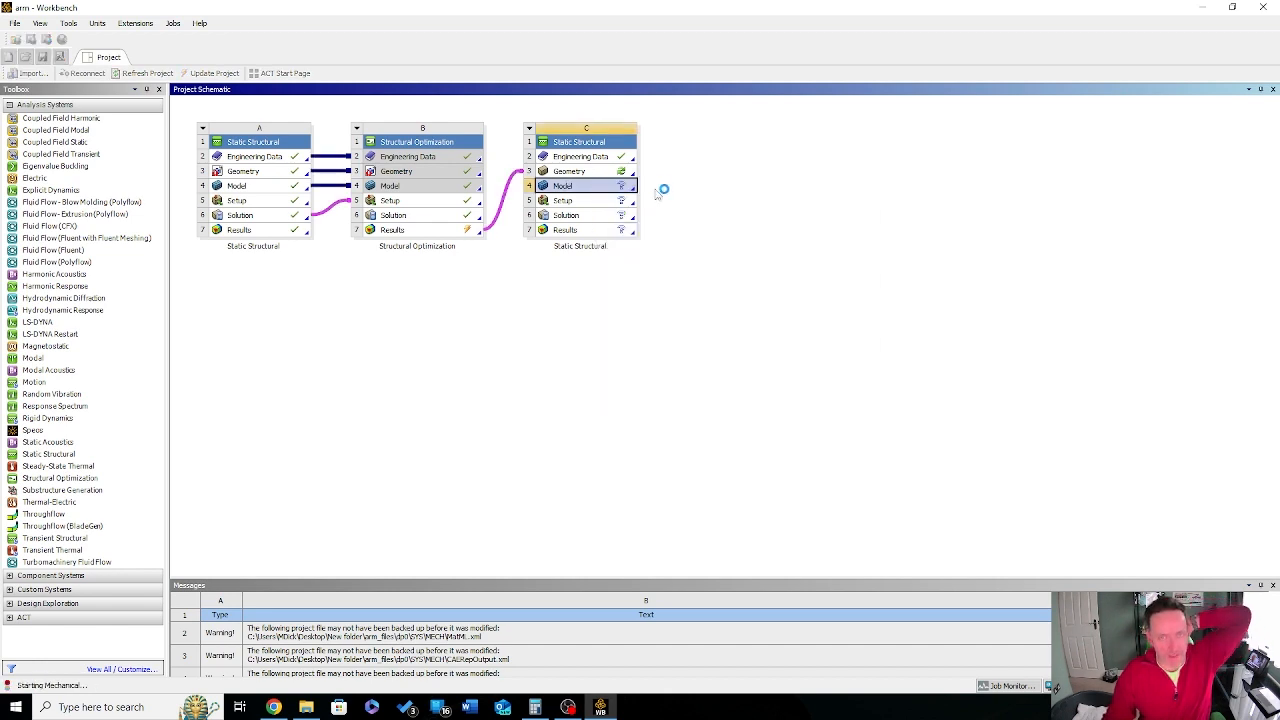
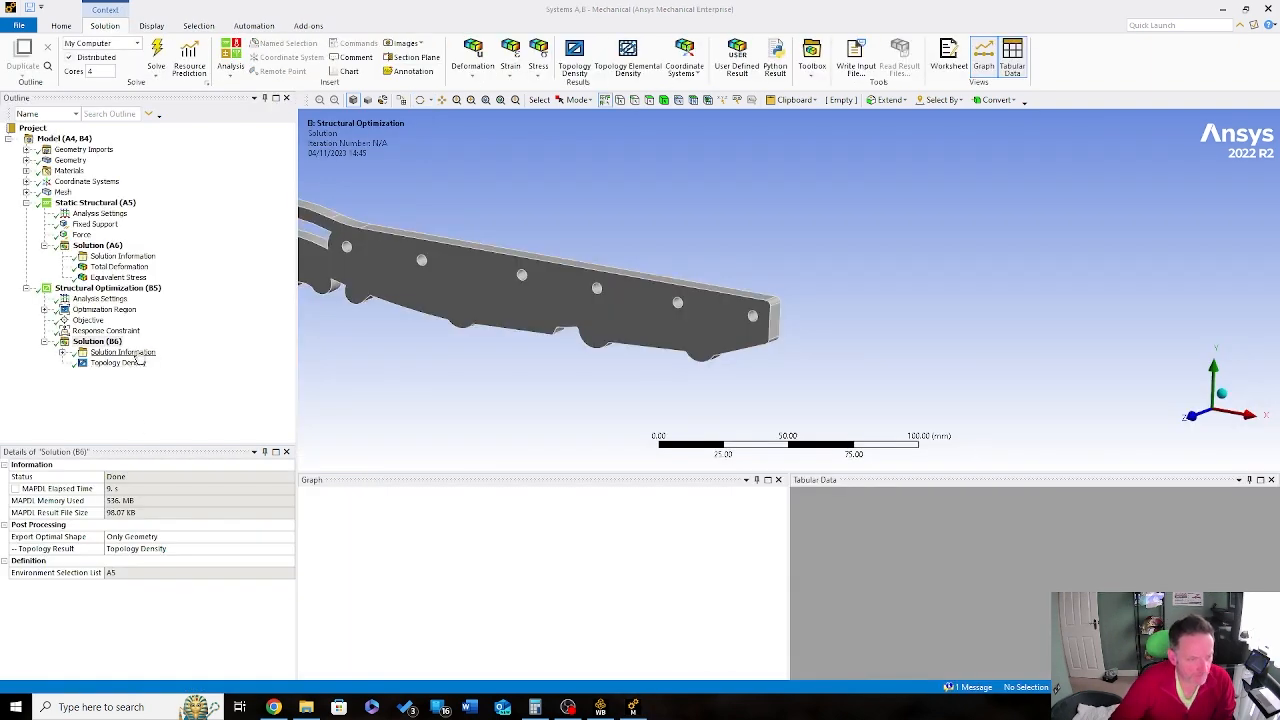
Step: Export the Topology Density result of the structural optimization as an STL file named file on the Desktop
left_click(120, 363)
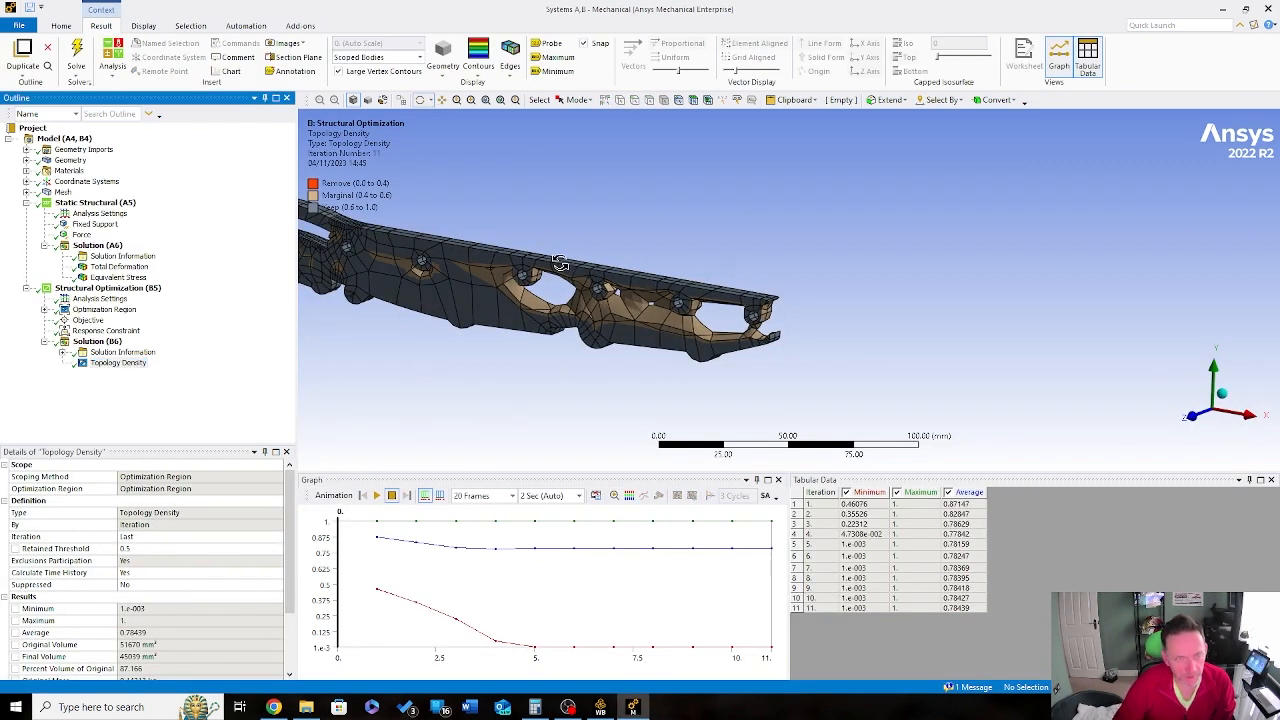
middle_click_drag(545, 268, 544, 272)
scroll(544, 272, "down", 4)
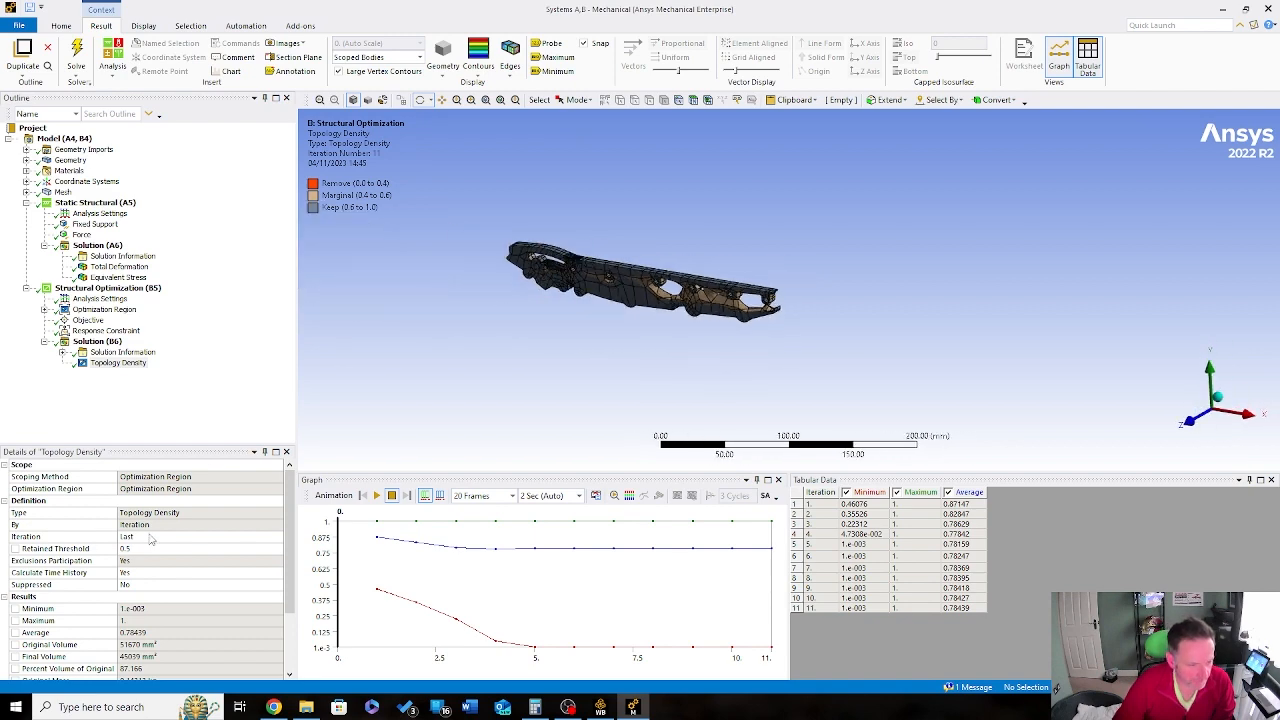
right_click(118, 363)
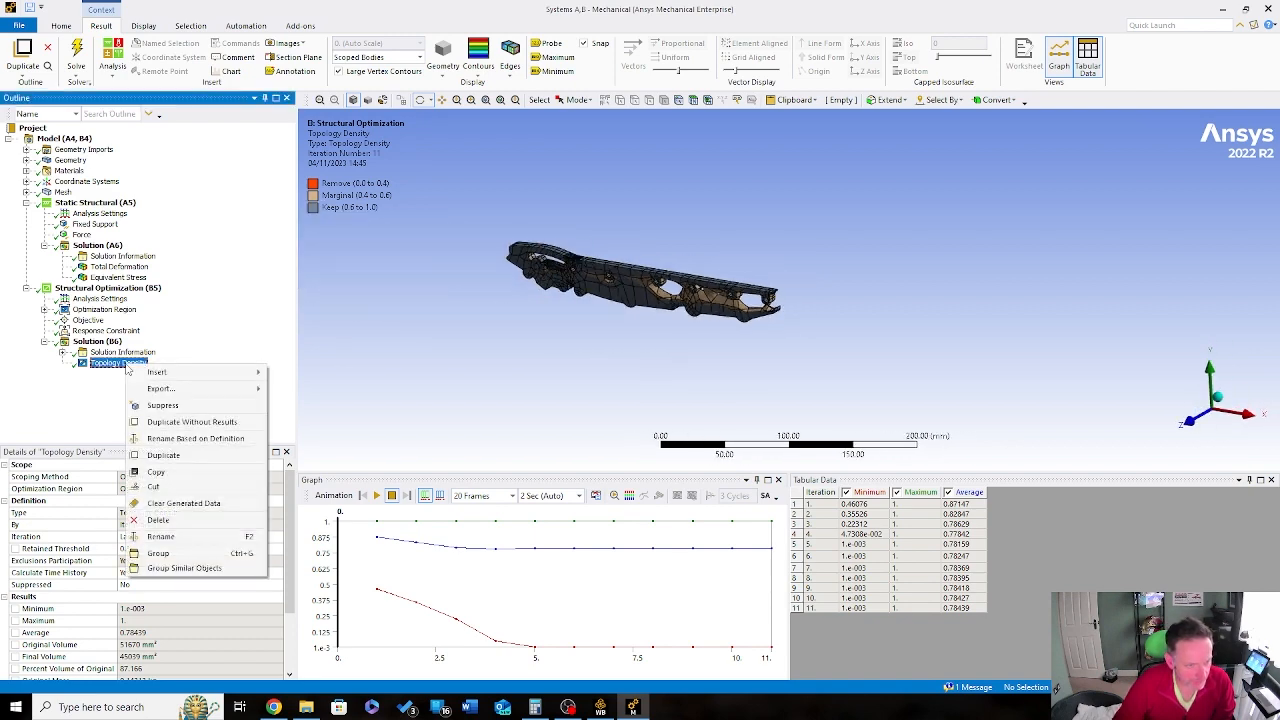
mouse_move(227, 392)
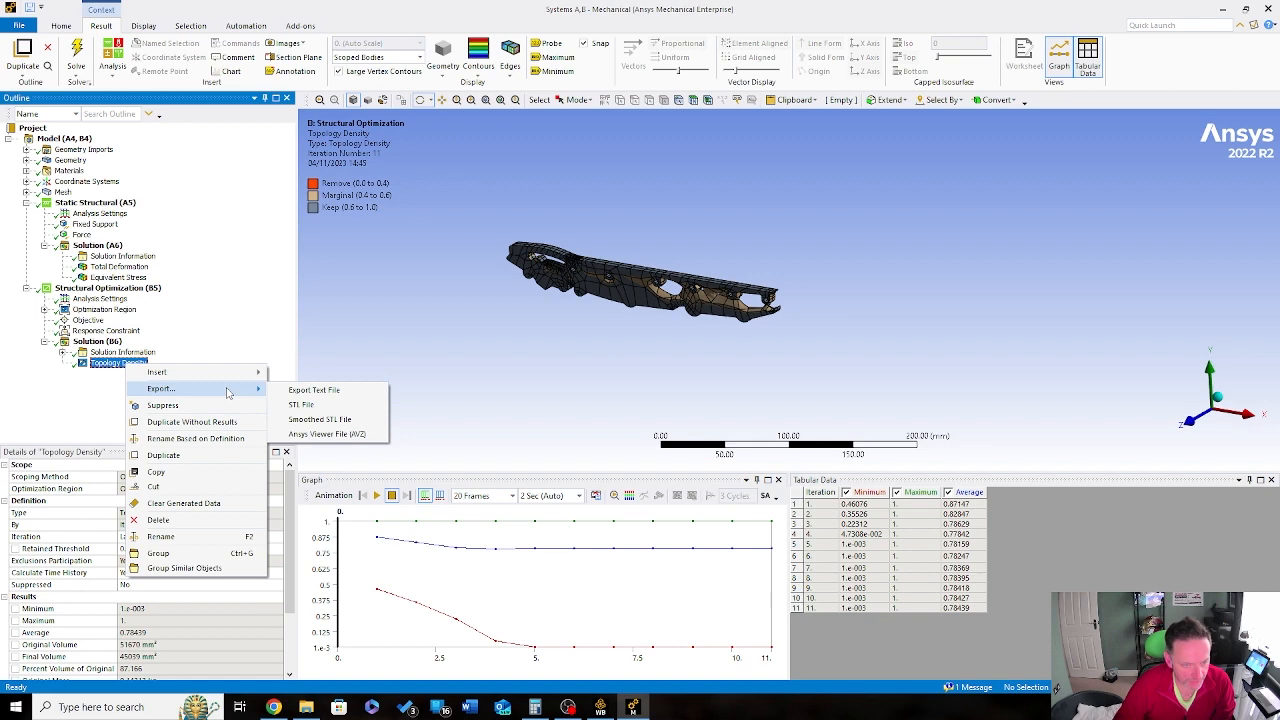
left_click(305, 405)
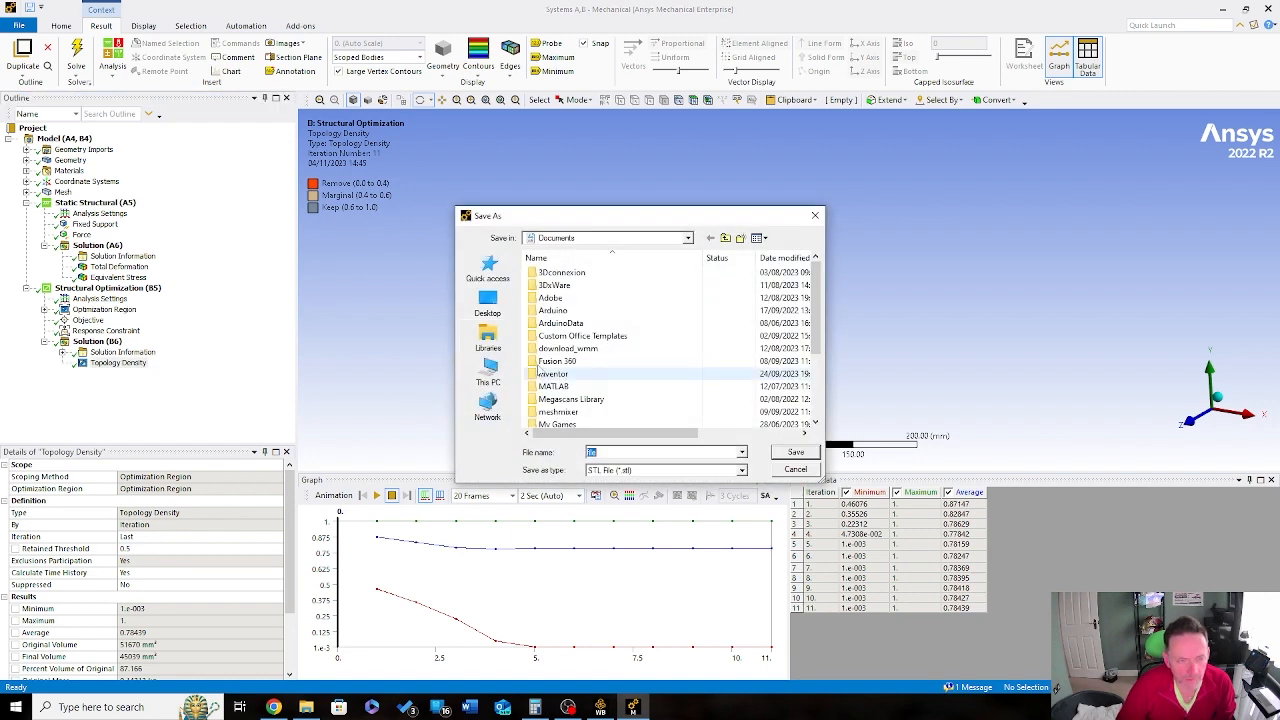
left_click(487, 305)
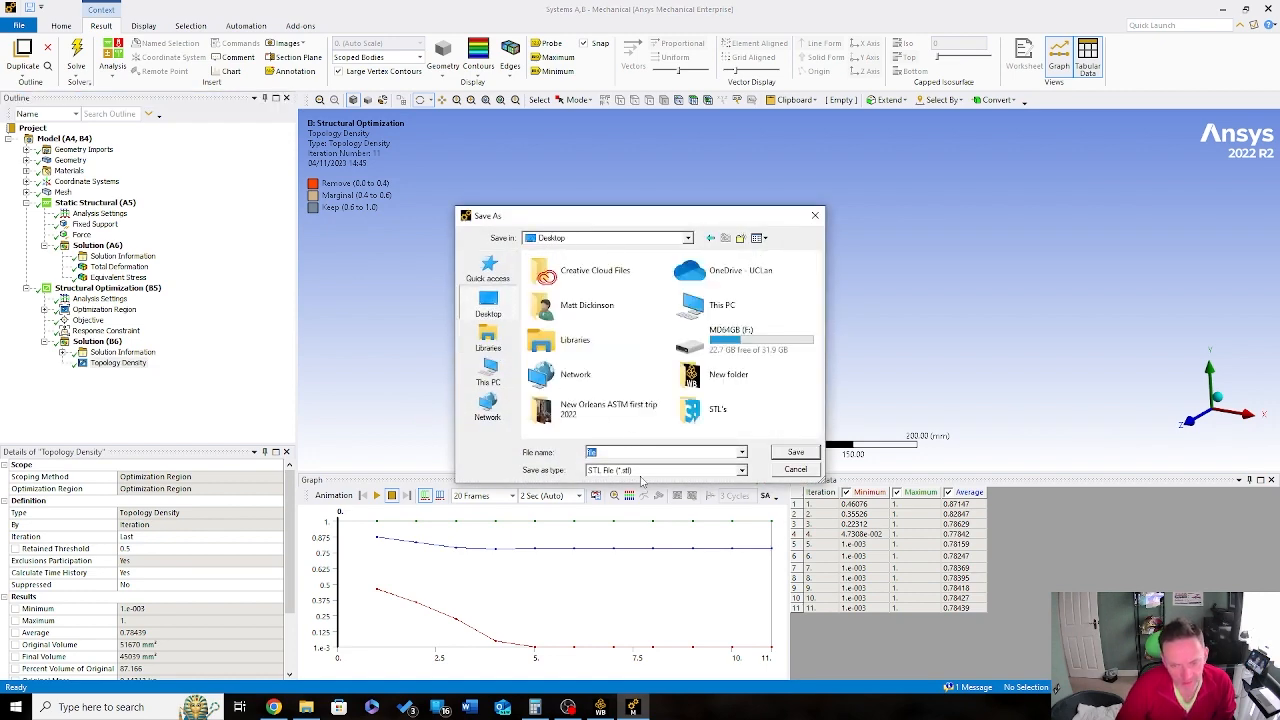
left_click(795, 453)
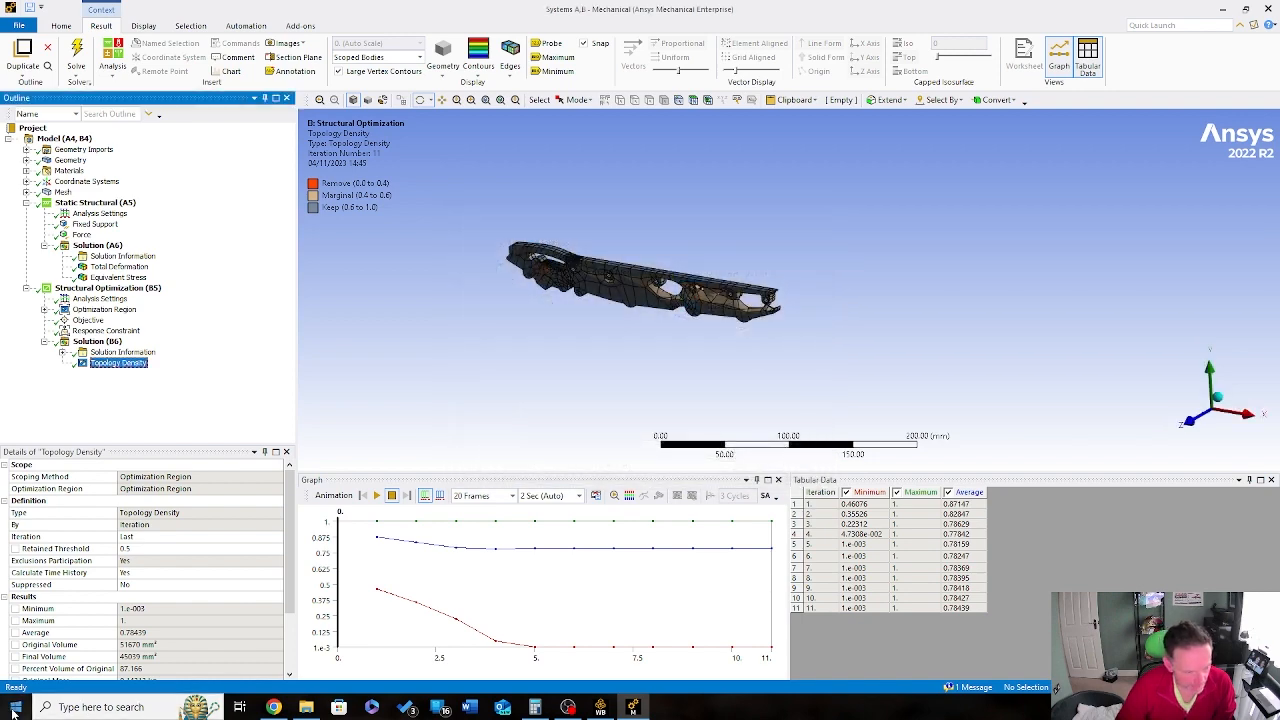
Step: Launch Ultimaker Cura from the installed applications
left_click(15, 707)
left_click(97, 454)
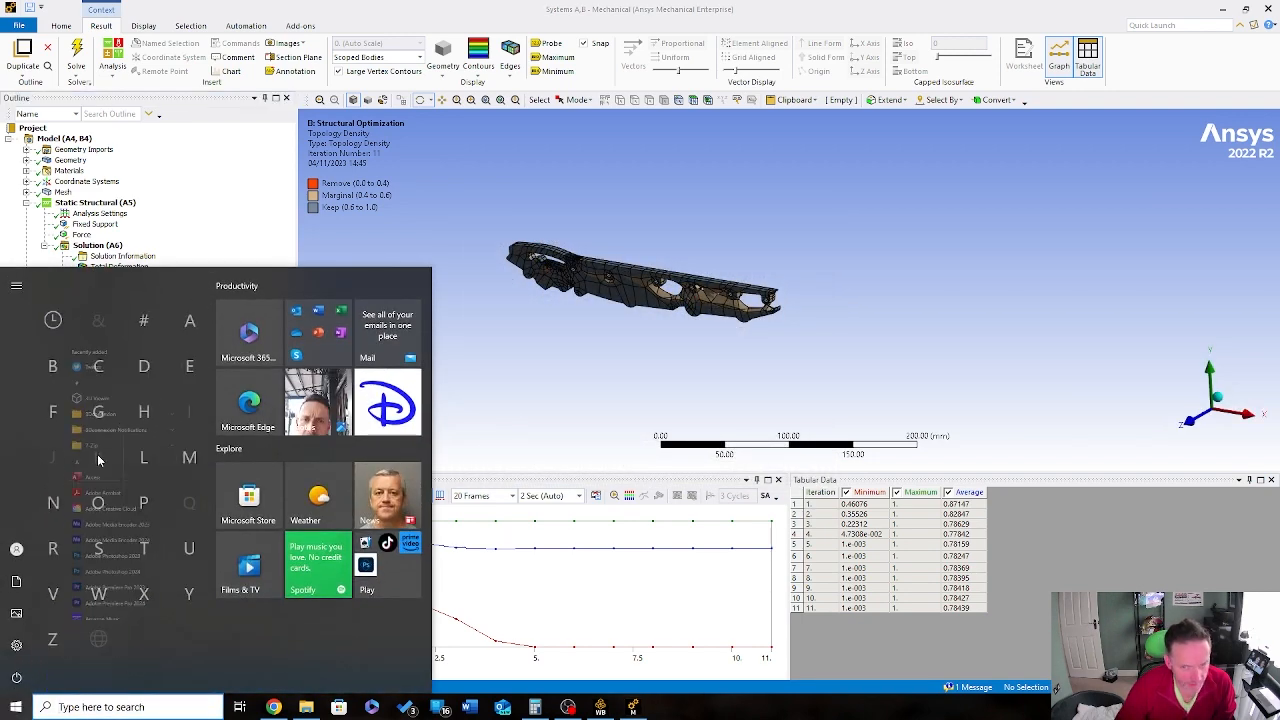
left_click(174, 532)
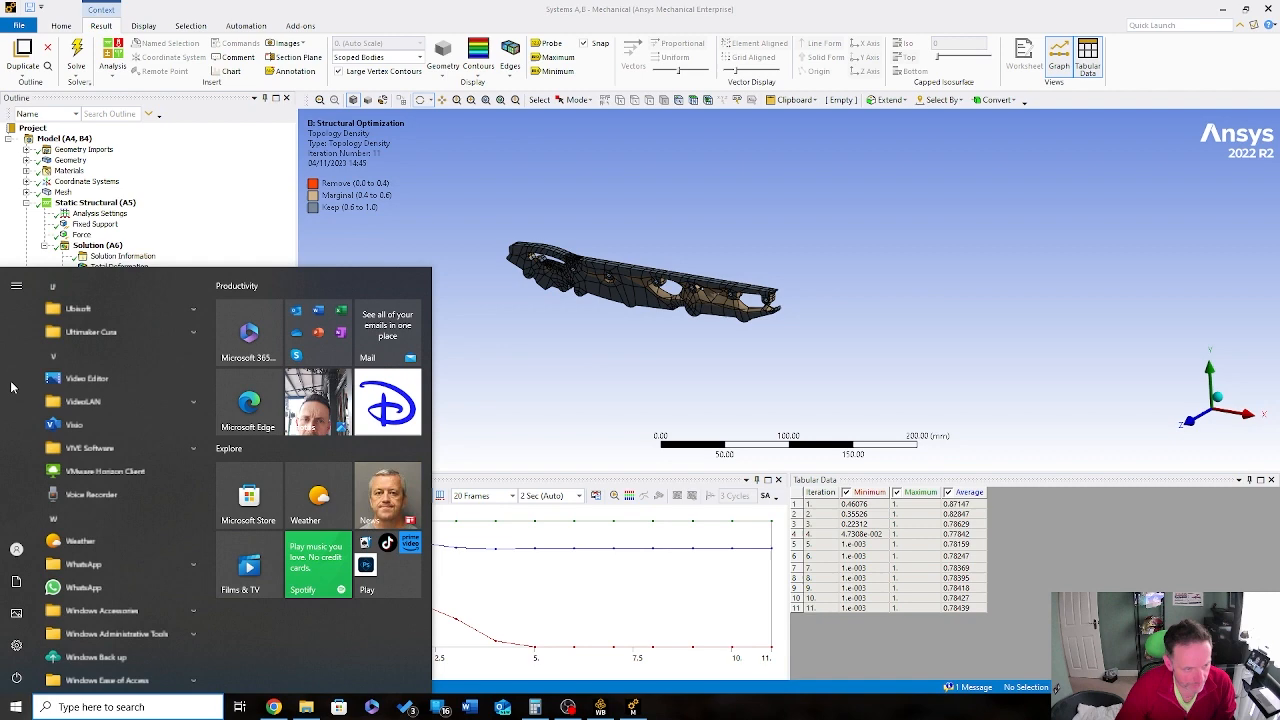
left_click(134, 327)
left_click(120, 398)
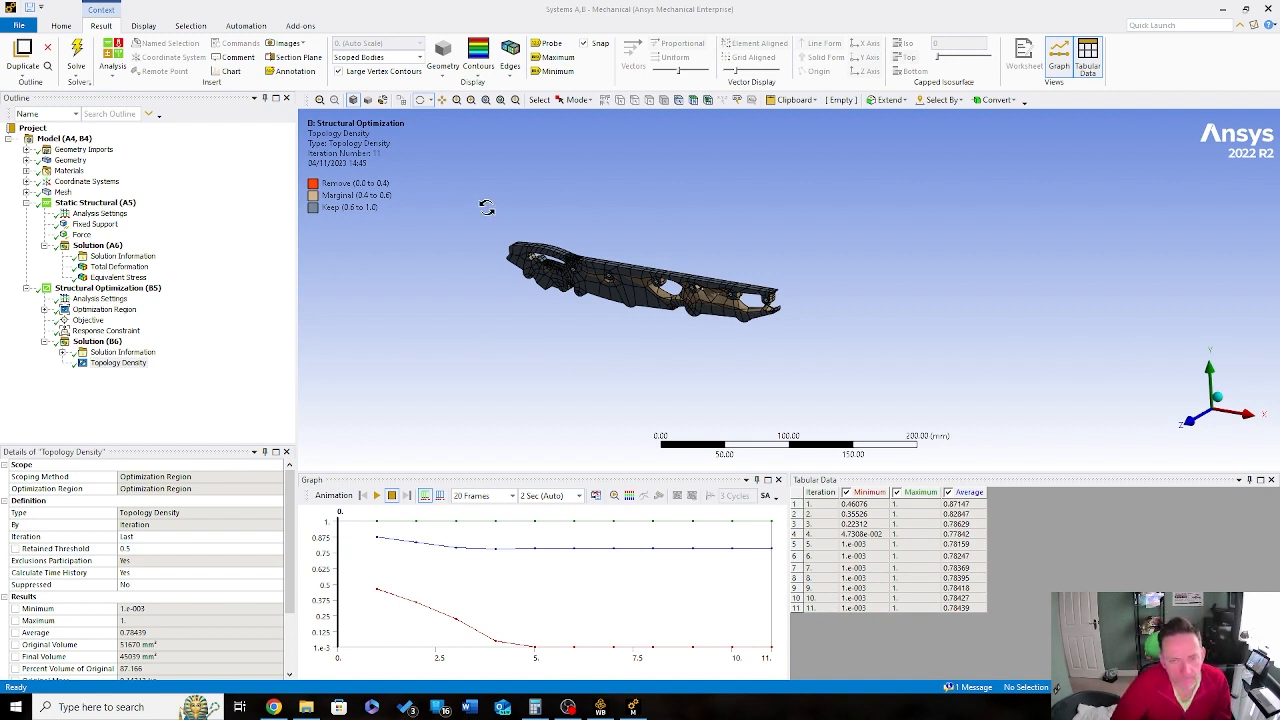
Step: Display the optimized plate in Mechanical with the No Wireframe edge option
scroll(663, 358, "up", 4)
mouse_move(626, 334)
left_mouse_down()
mouse_move(740, 246)
mouse_move(690, 300)
mouse_move(640, 330)
mouse_move(614, 323)
left_mouse_up()
left_click(510, 66)
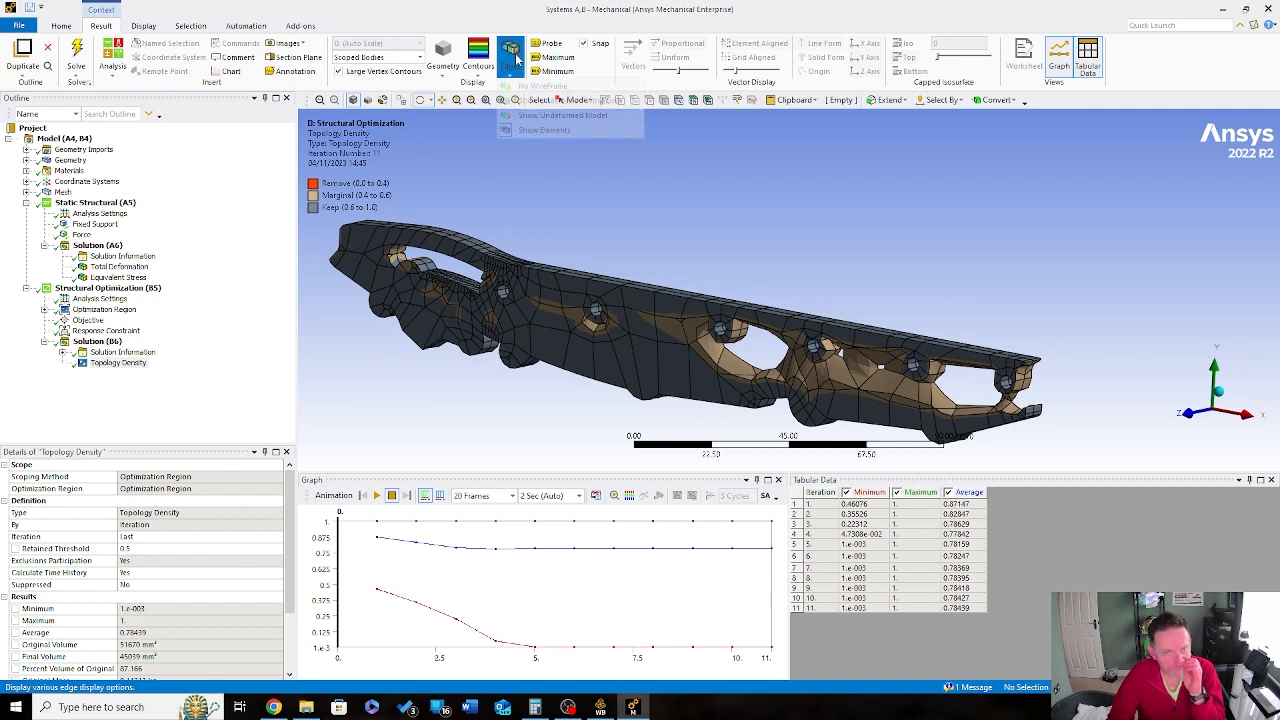
left_click(525, 90)
left_click_drag(619, 371, 816, 363)
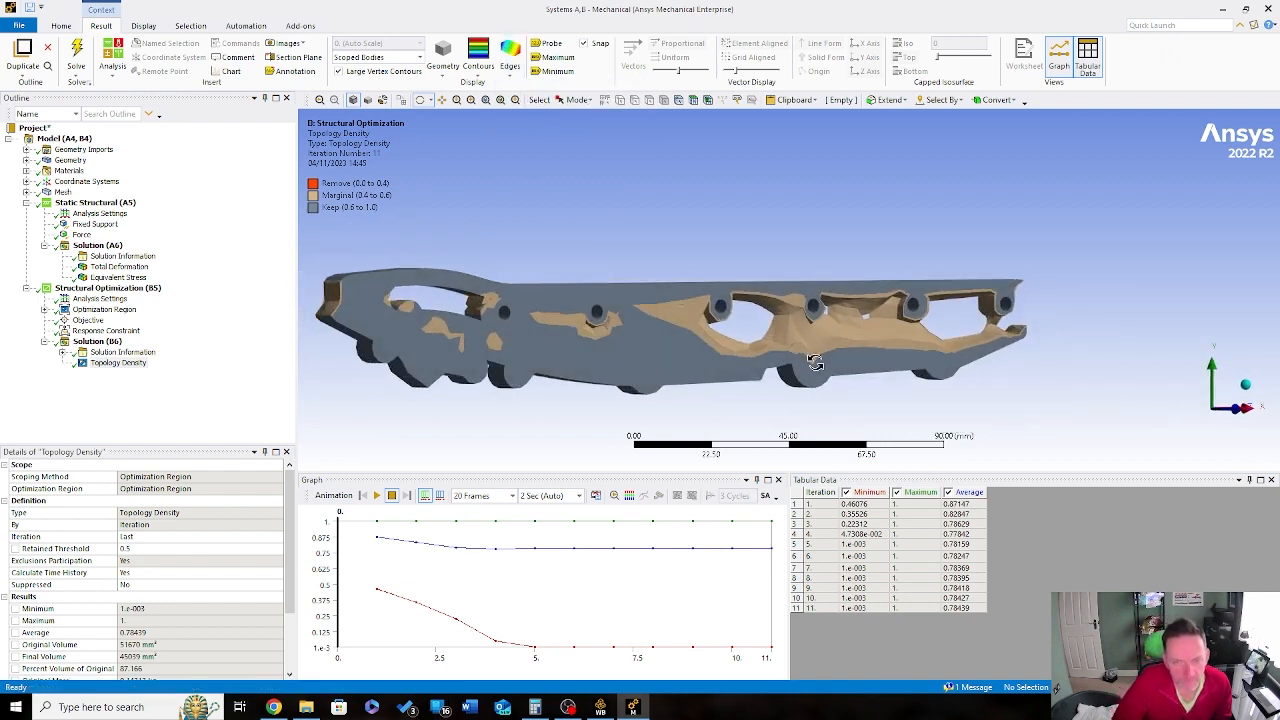
Step: Examine the optimized plate from several angles and play the Topology Density iteration animation
left_click_drag(606, 371, 463, 371)
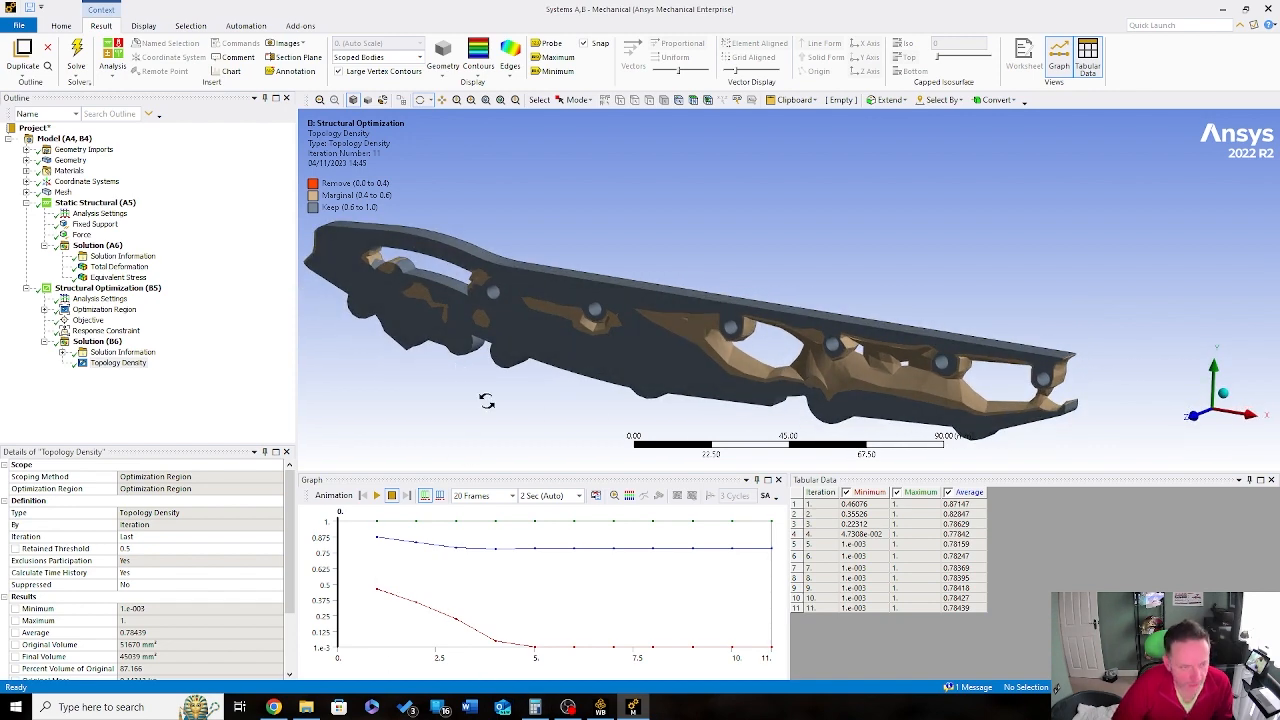
left_click_drag(467, 321, 480, 319)
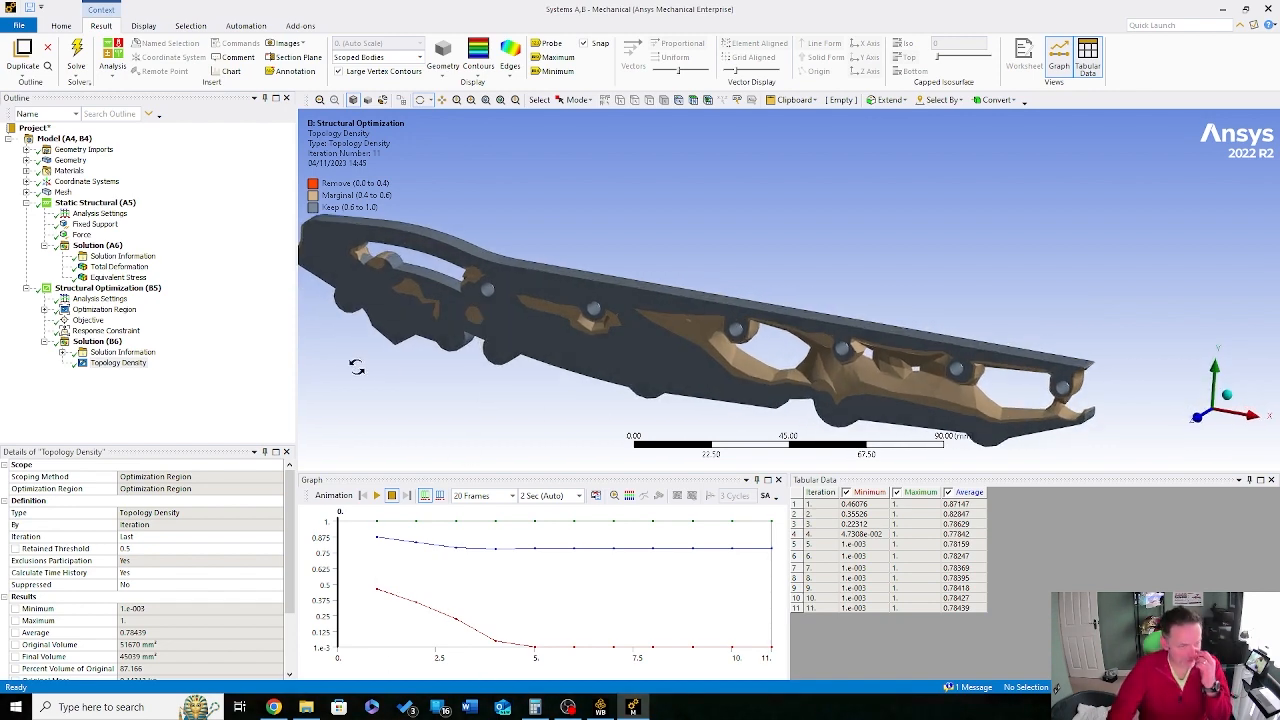
left_click_drag(565, 322, 477, 336)
scroll(477, 336, "down", 2)
left_click_drag(659, 341, 703, 302)
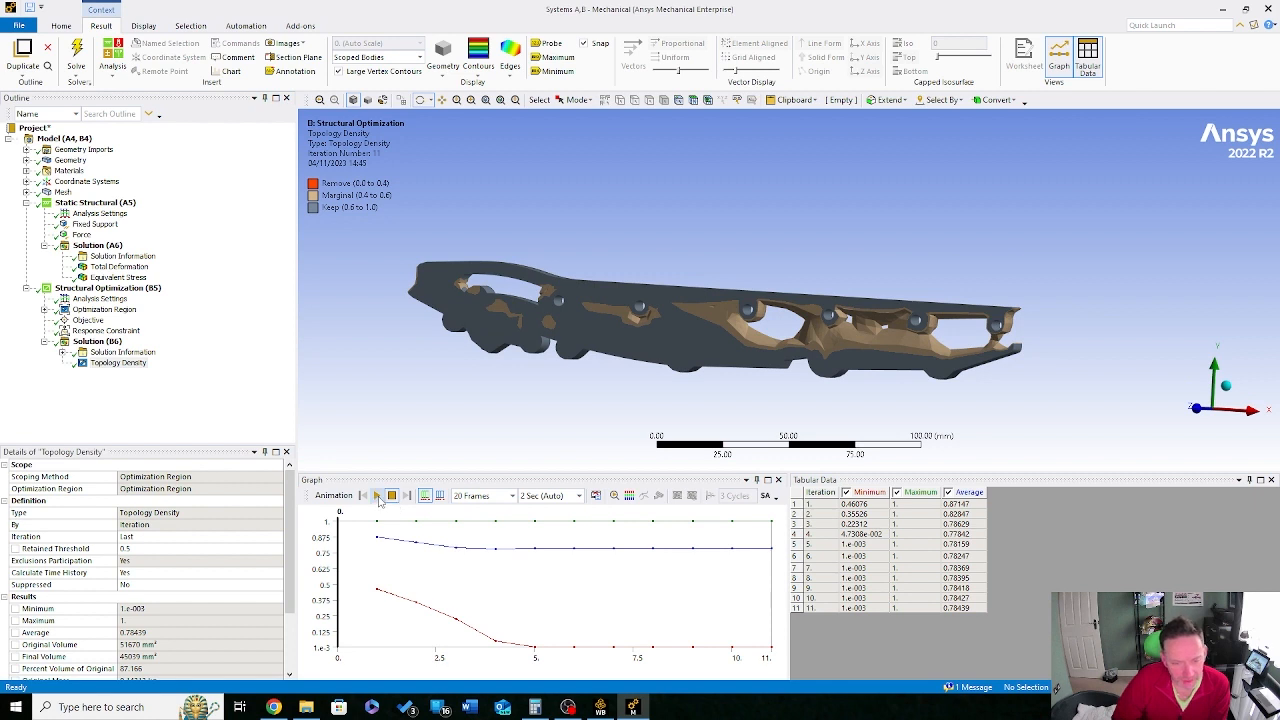
left_click(377, 496)
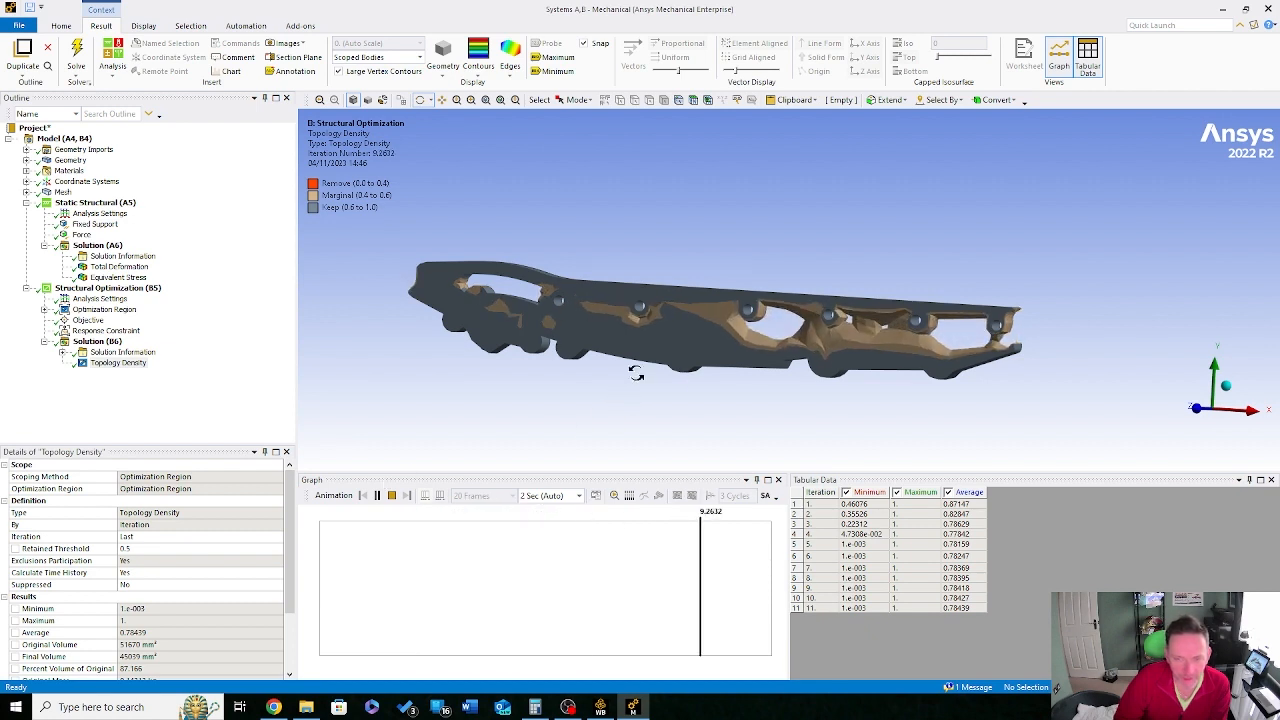
left_click(391, 496)
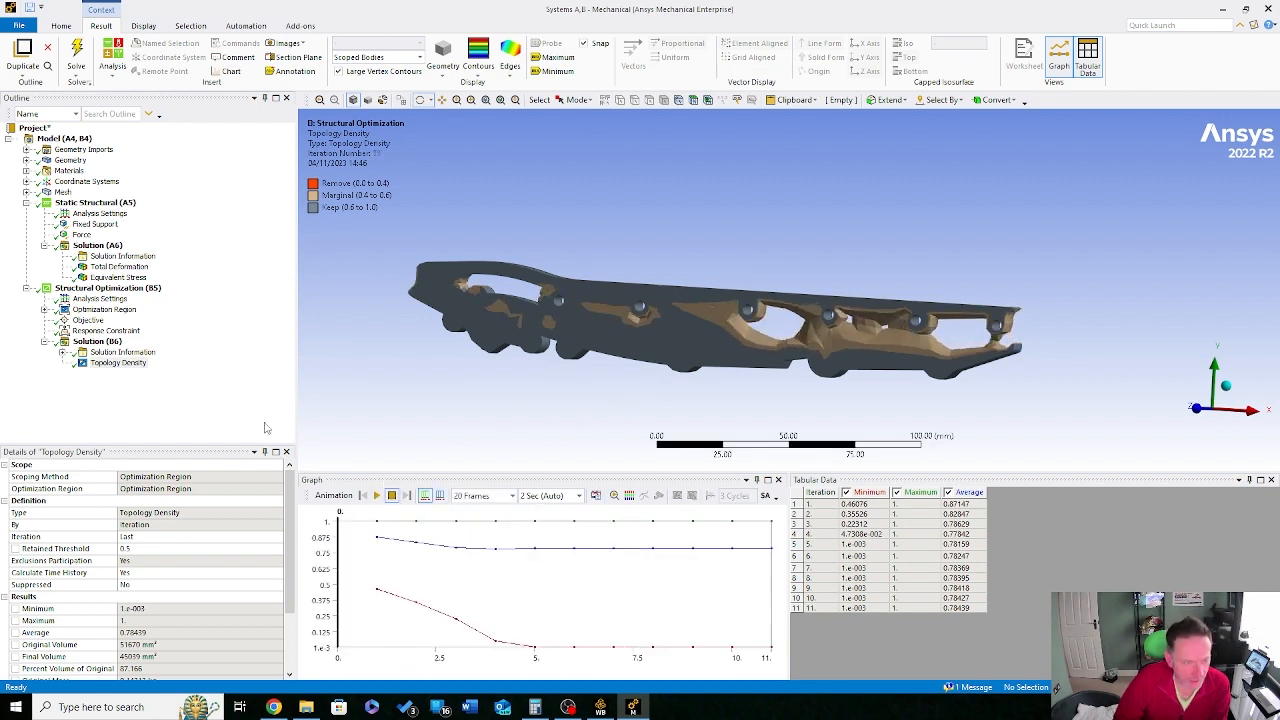
Step: Check the Topology Density Tracker under Solution Information and return to the Topology Density result
left_click(62, 353)
left_click(148, 363)
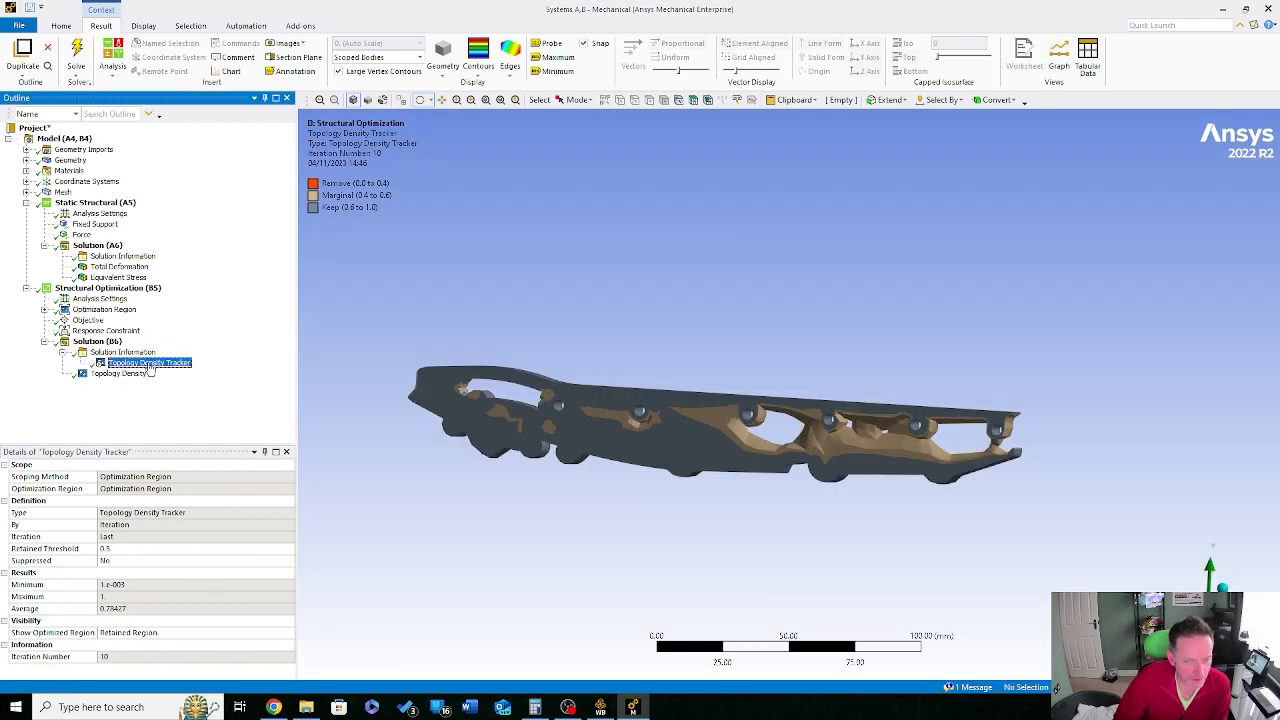
right_click(151, 366)
left_click(383, 357)
left_click(126, 374)
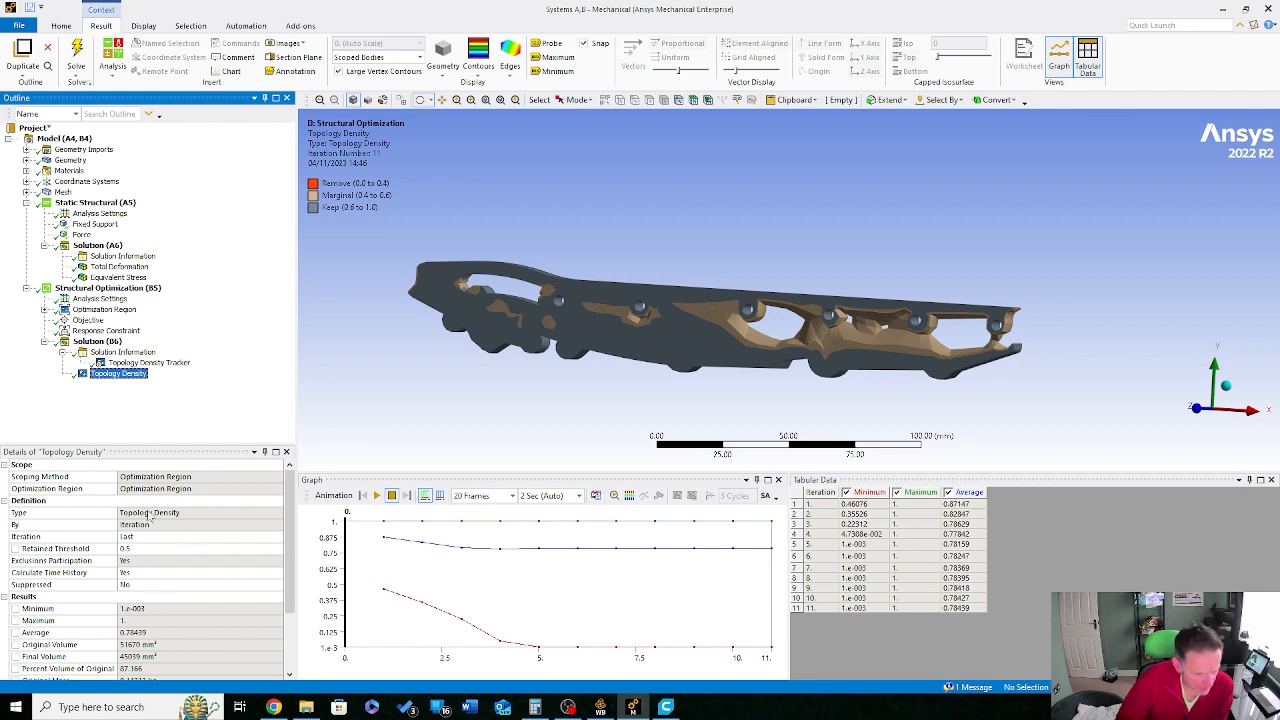
Step: Insert an Equivalent (von-Mises) Stress result in the optimization solution, try to evaluate it, and redisplay the Topology Density result
right_click(106, 378)
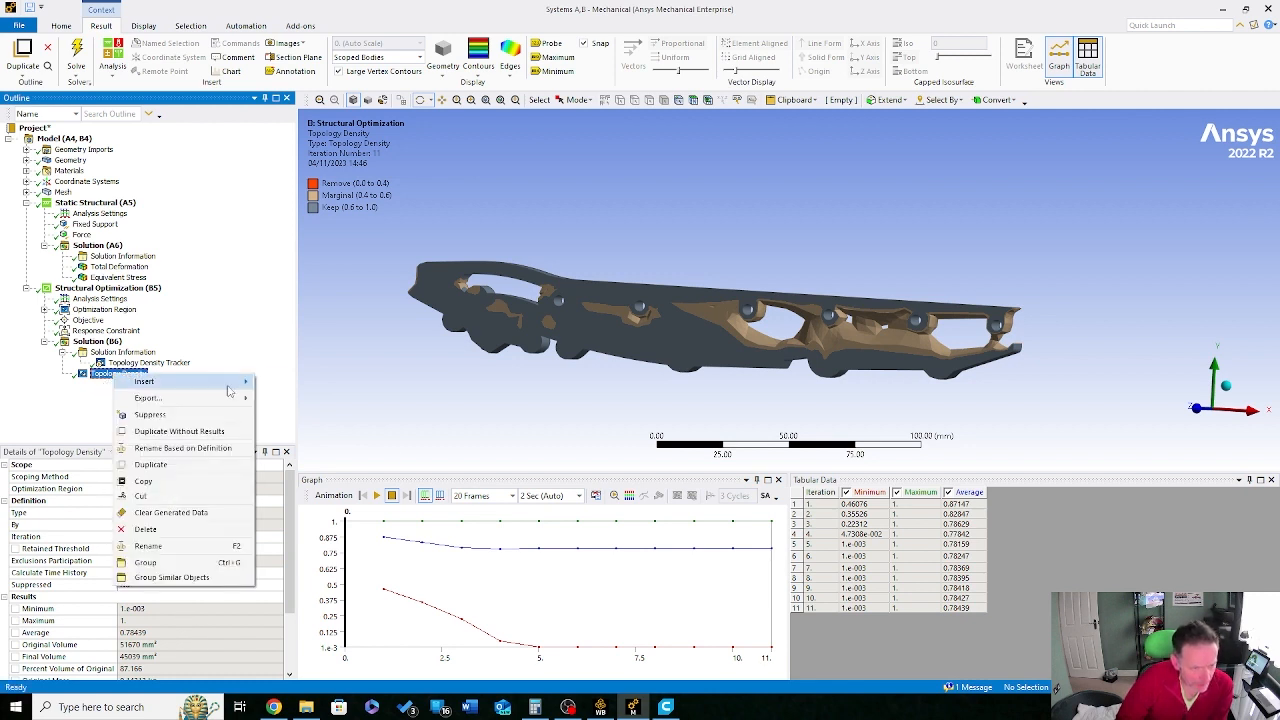
mouse_move(232, 382)
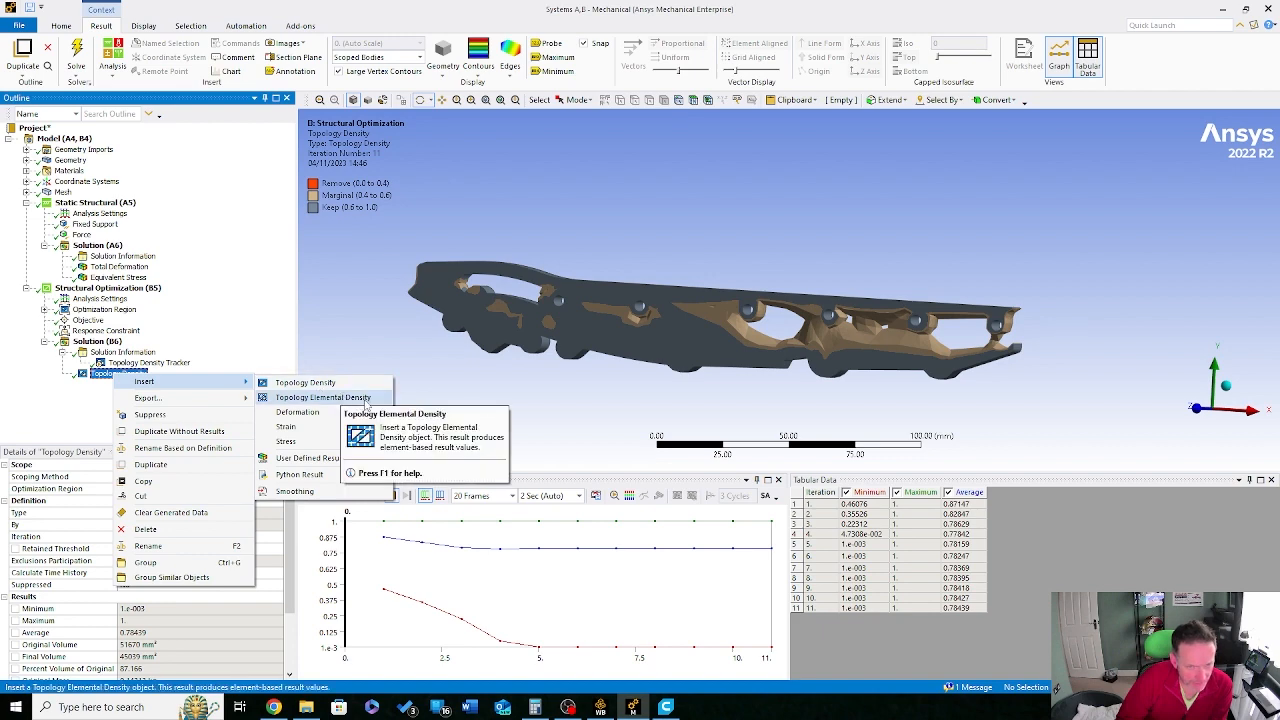
mouse_move(316, 440)
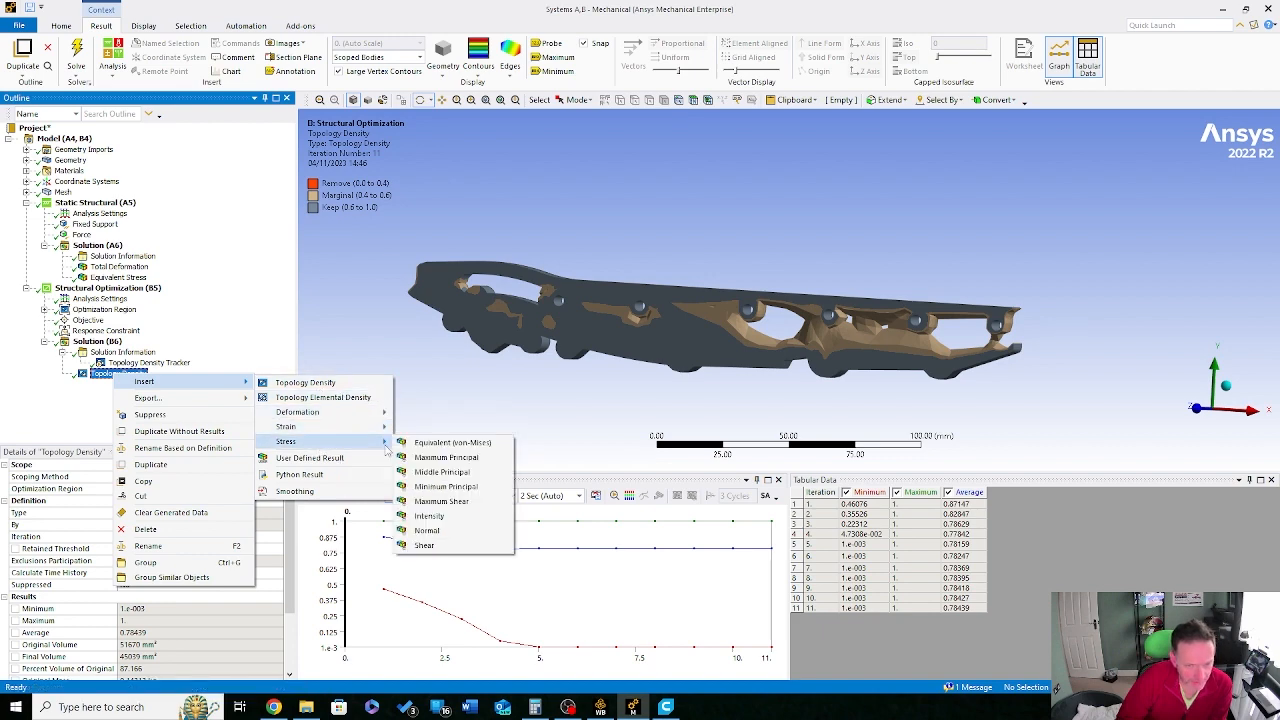
left_click(428, 443)
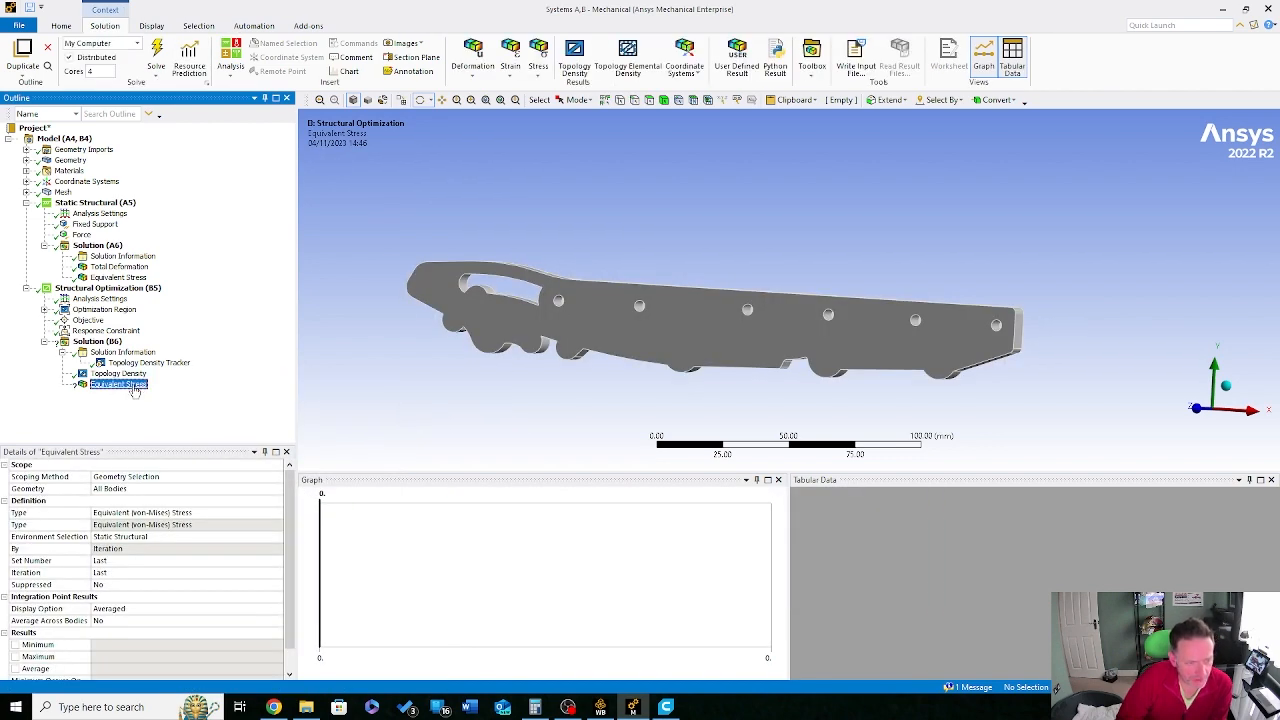
right_click(134, 391)
left_click(245, 413)
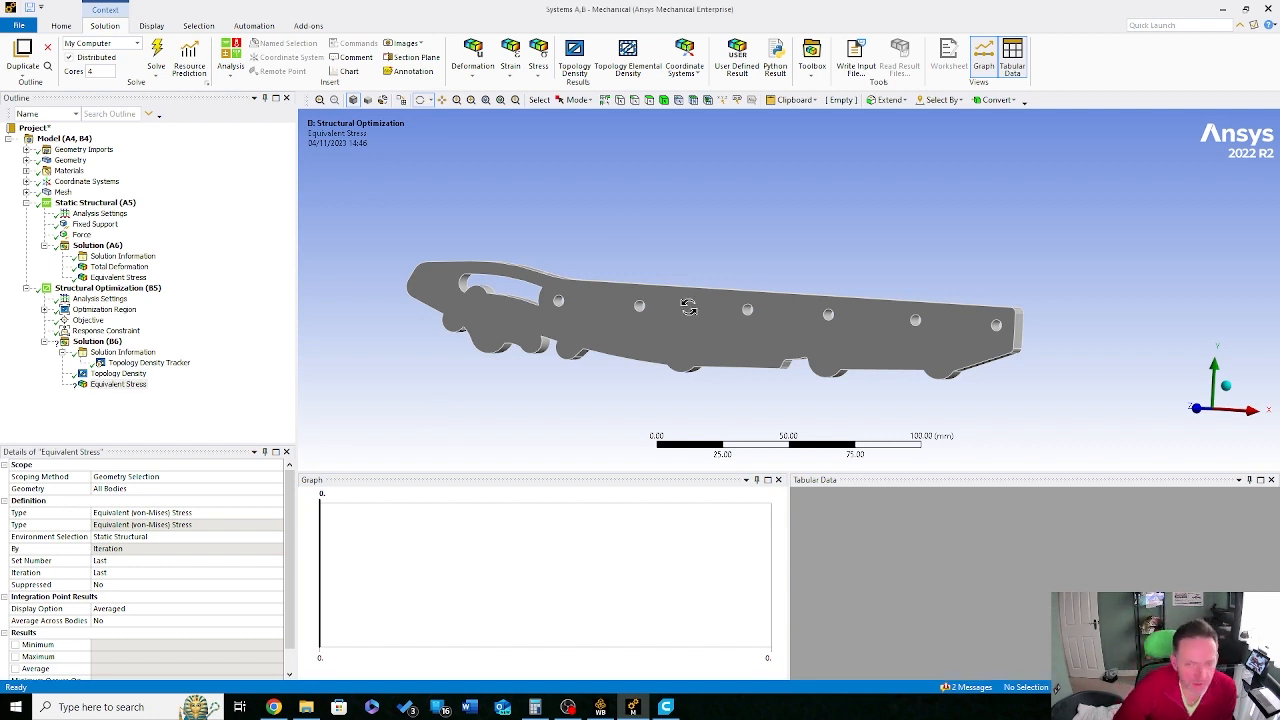
left_click_drag(697, 310, 371, 361)
left_click(128, 376)
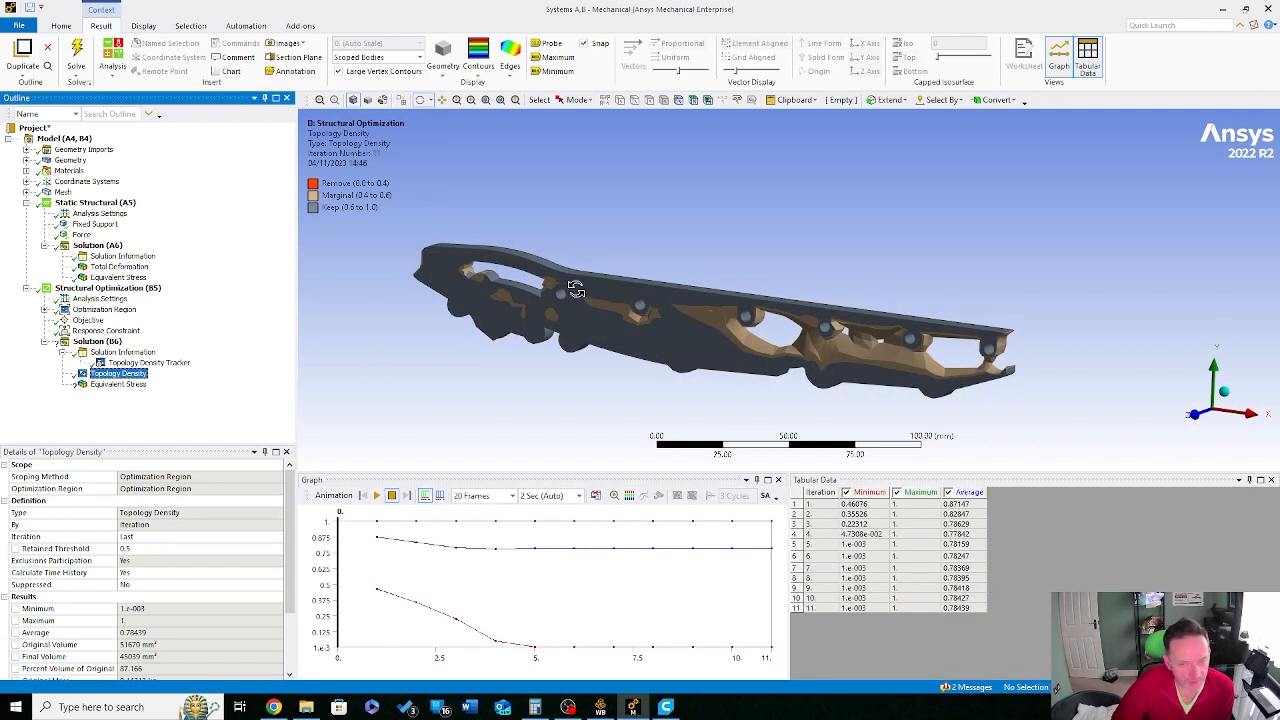
left_click_drag(589, 327, 512, 315)
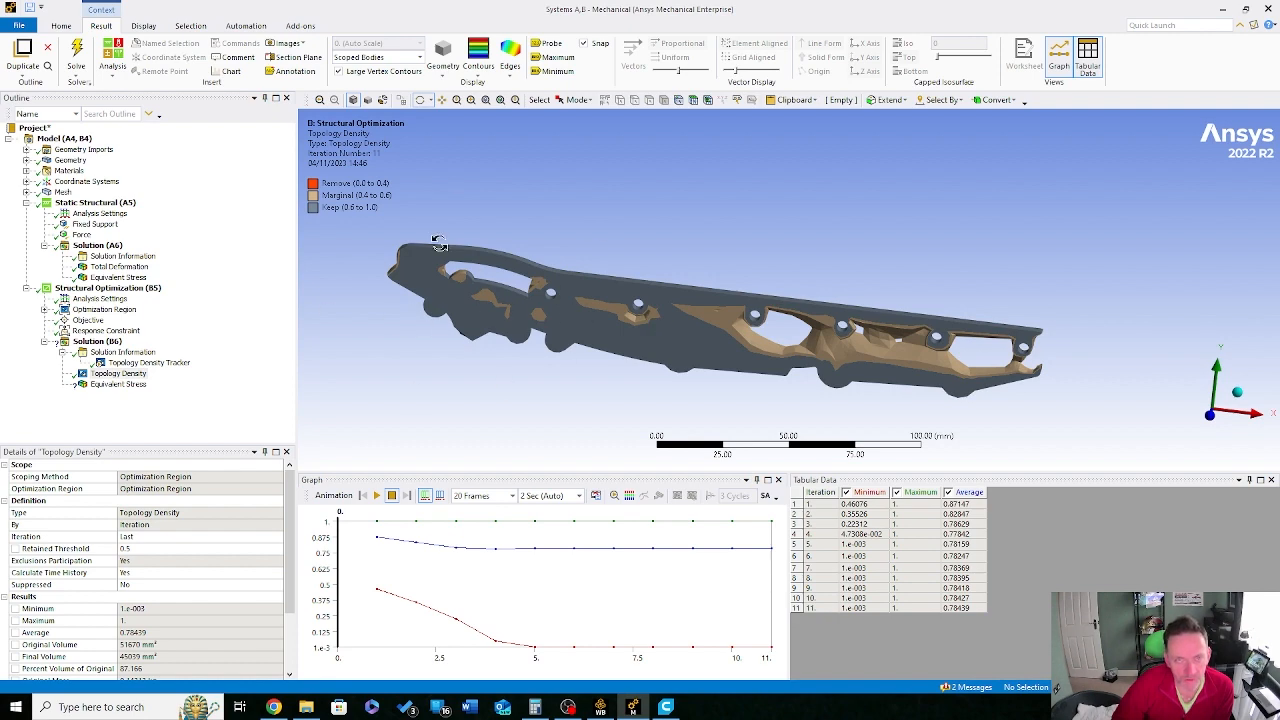
Step: Switch to Ultimaker Cura and load file.stl from the Desktop
left_click(664, 708)
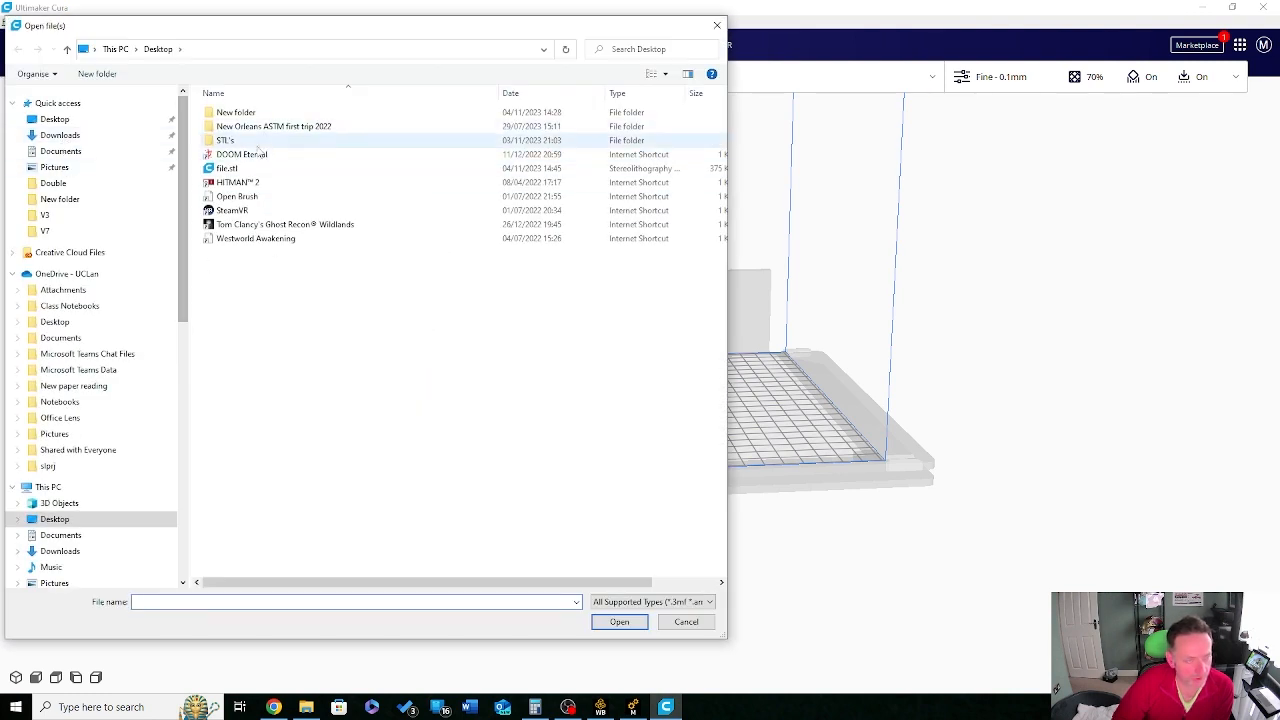
left_click(228, 170)
left_click(638, 624)
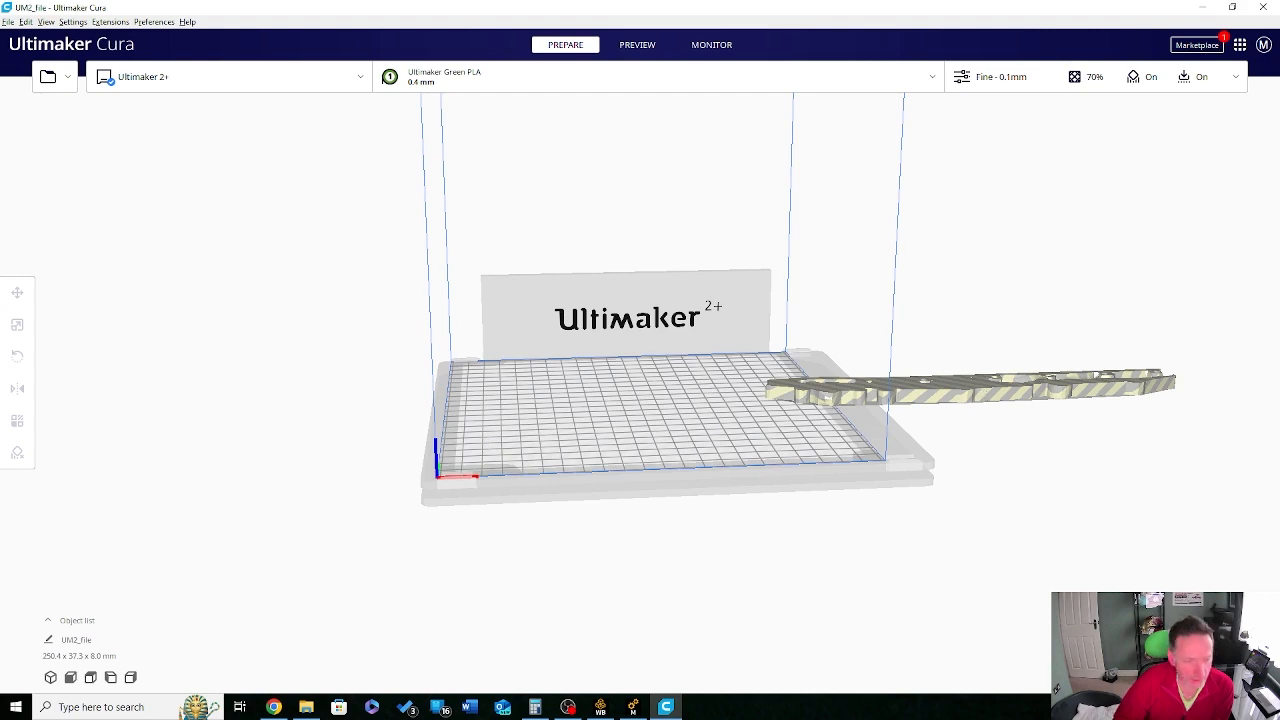
Step: Move the imported plate along the X axis onto the middle of the build plate
scroll(960, 383, "up", 2)
middle_click_drag(931, 377, 903, 420)
right_click_drag(962, 355, 930, 492)
left_click(1077, 383)
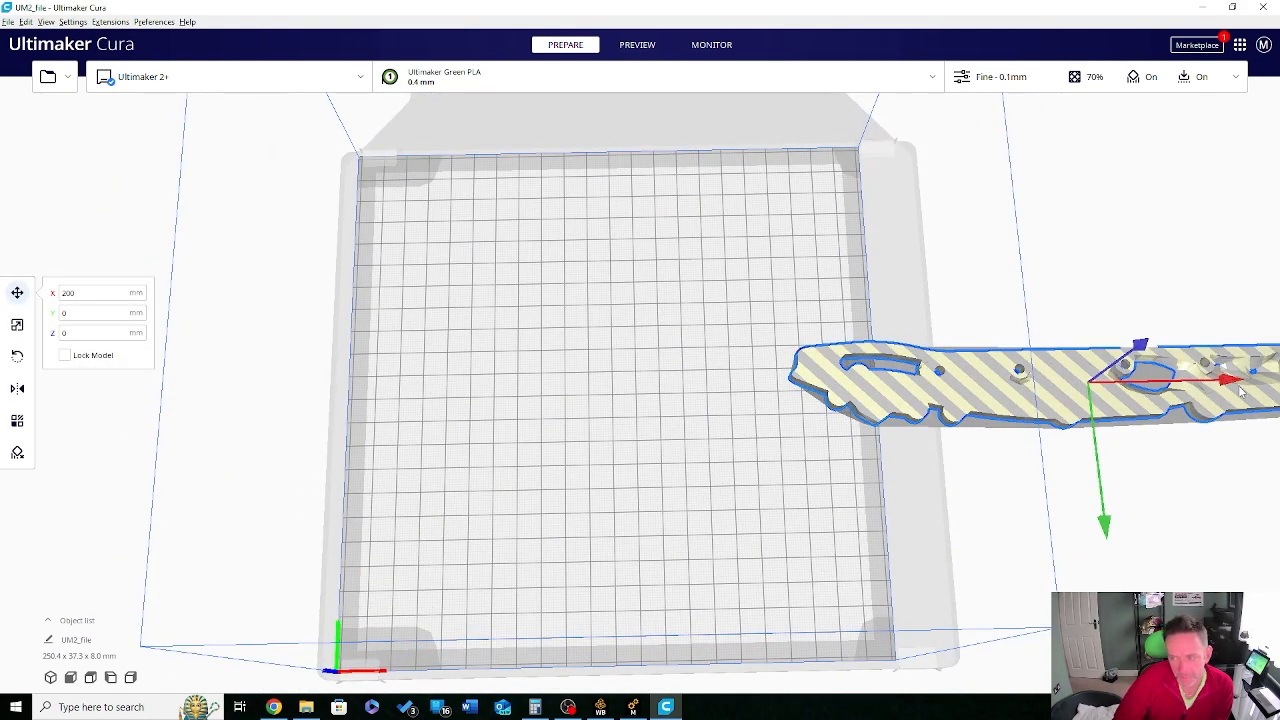
left_click_drag(1232, 385, 740, 372)
Step: Rotate the plate to lie diagonally across the build plate and inspect its holes and cut-outs up close
left_click(17, 358)
left_click(416, 412)
right_click_drag(416, 412, 770, 431)
scroll(728, 458, "up", 5)
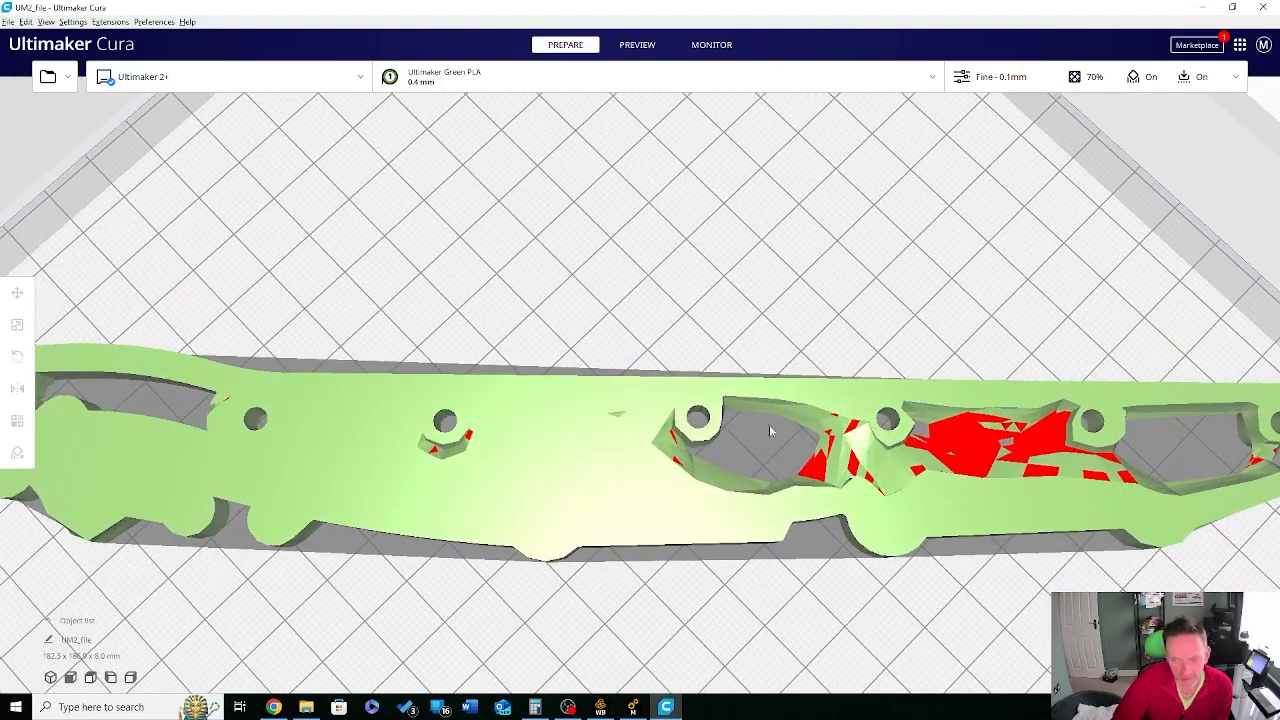